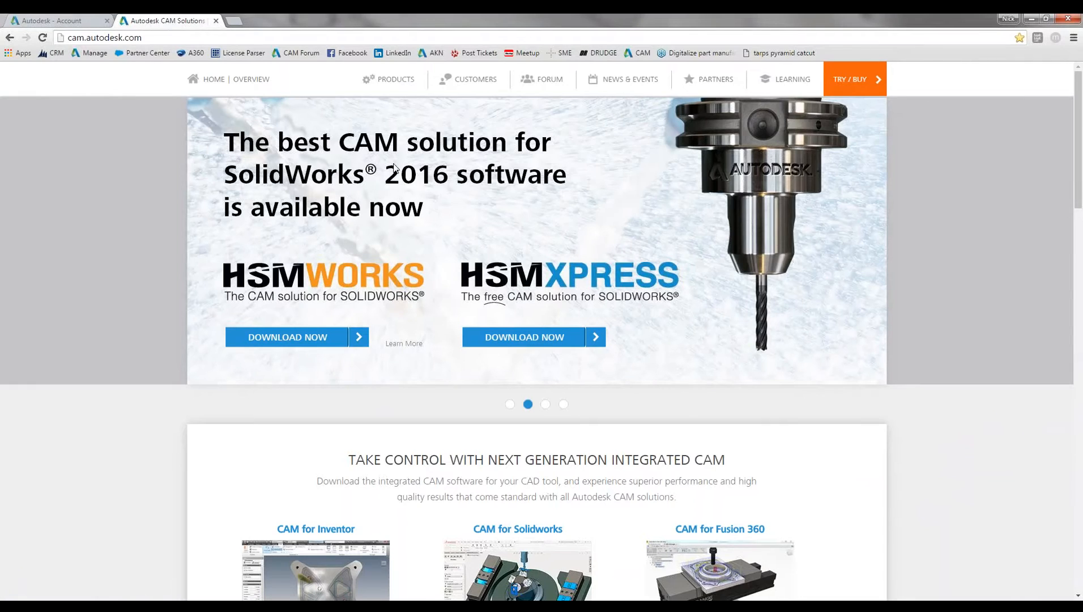
# Show the Autodesk Inventor HSM 2017 banner in the CAM home page carousel.
pyautogui.click(130, 36)
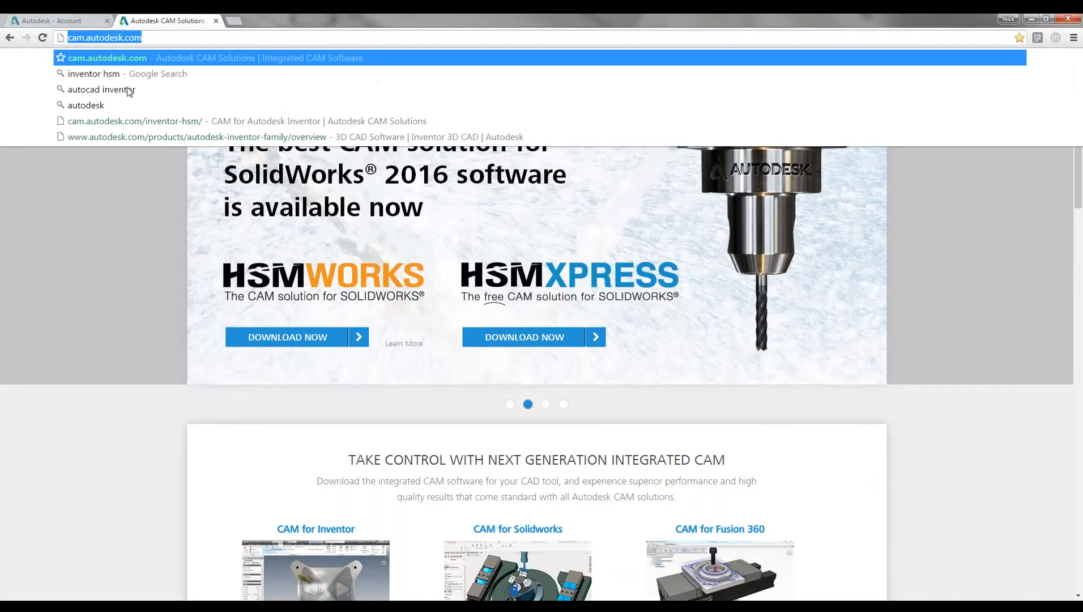
pyautogui.click(99, 232)
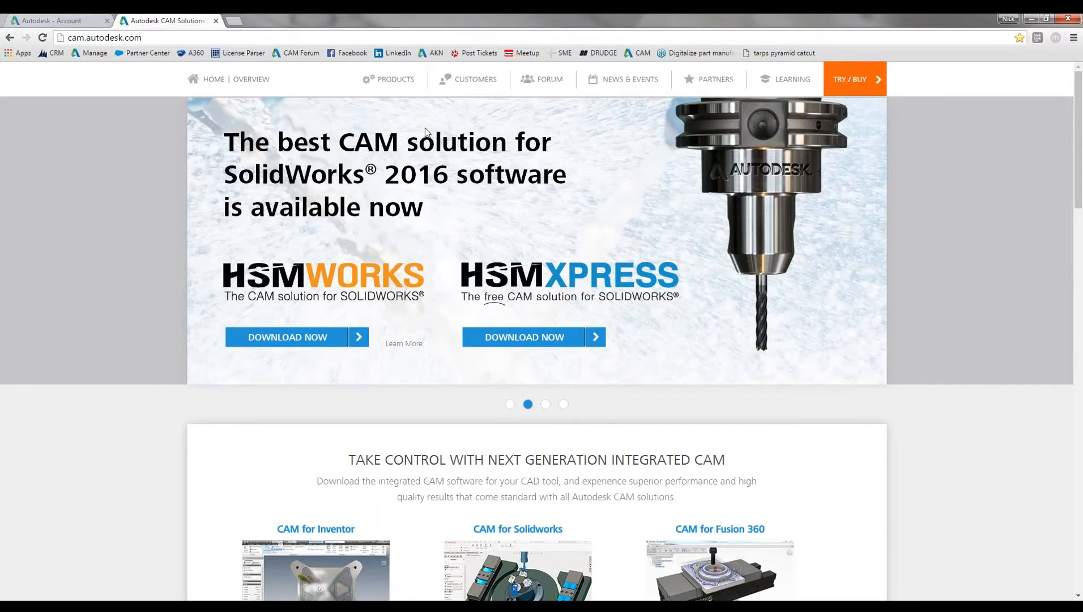
pyautogui.click(511, 409)
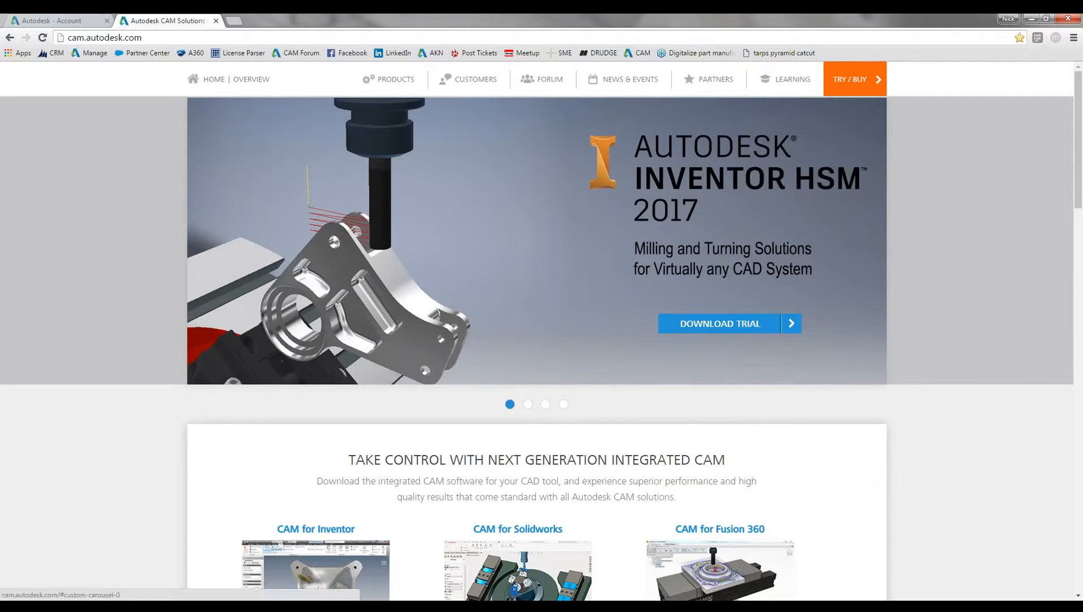
# Open the Inventor HSM download page from the product downloads and go to its Development Versions.
pyautogui.click(392, 85)
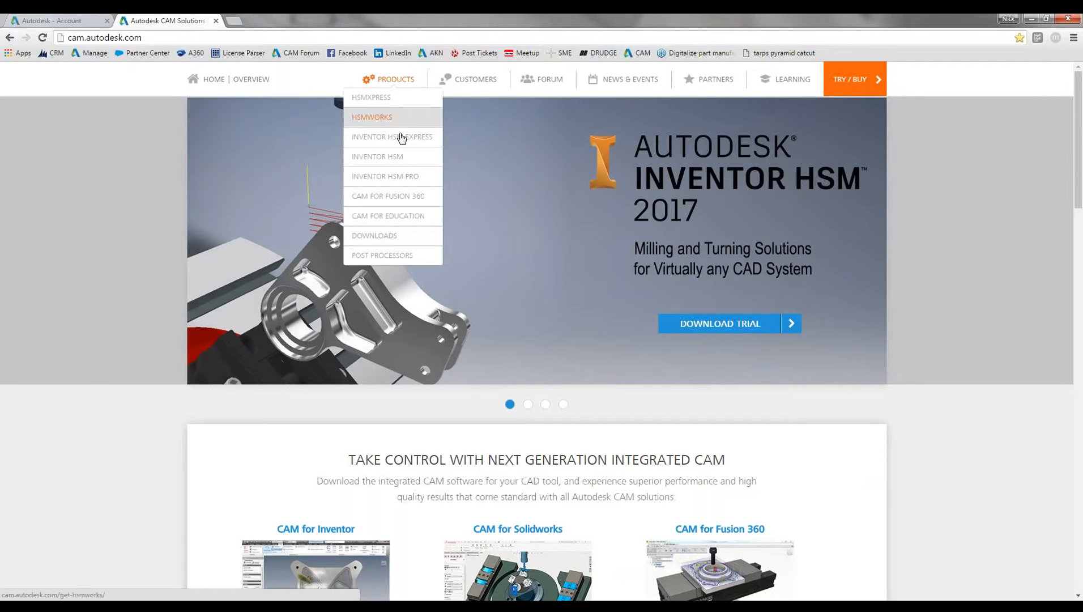
pyautogui.click(389, 235)
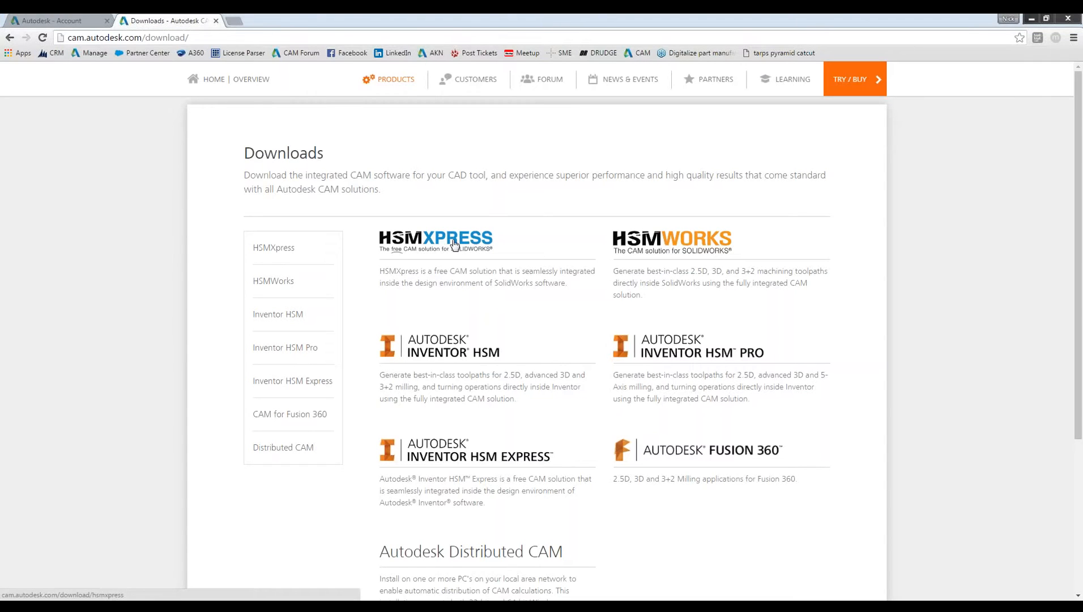
pyautogui.click(449, 349)
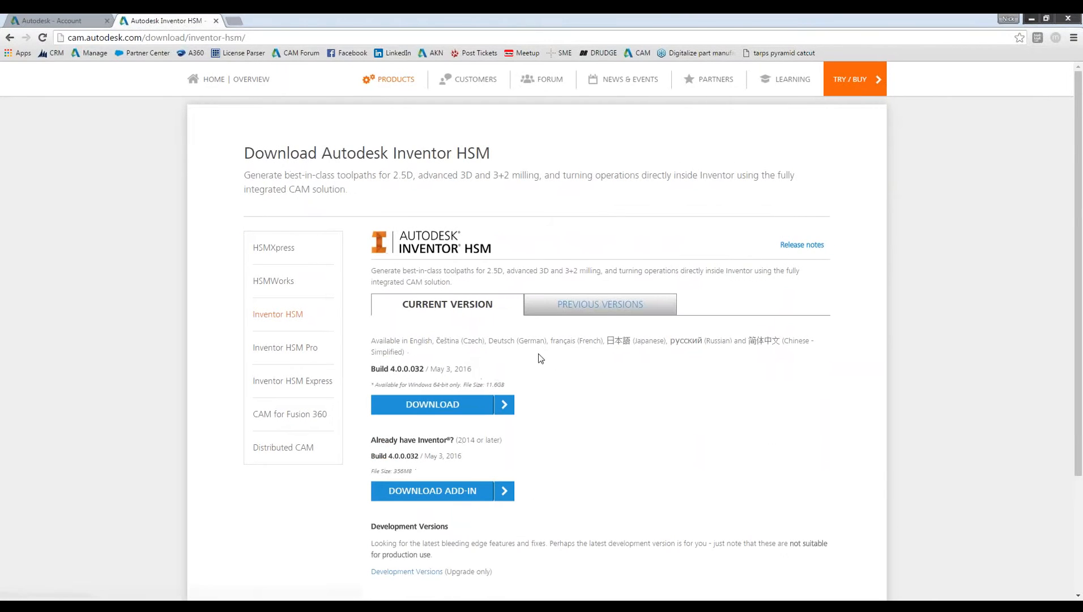
pyautogui.scroll(-1, 548, 368)
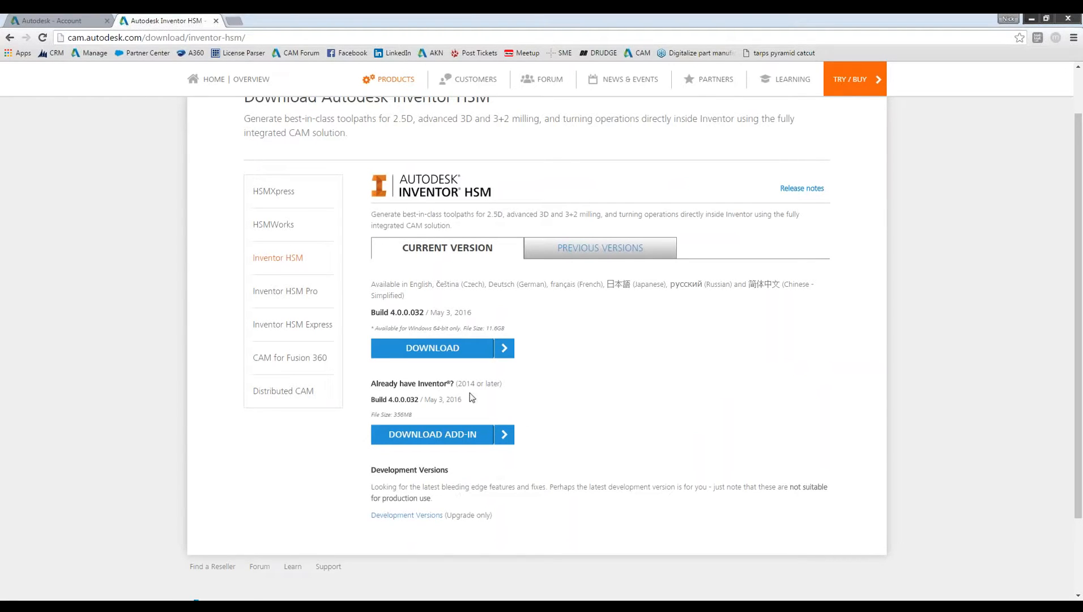
pyautogui.click(417, 516)
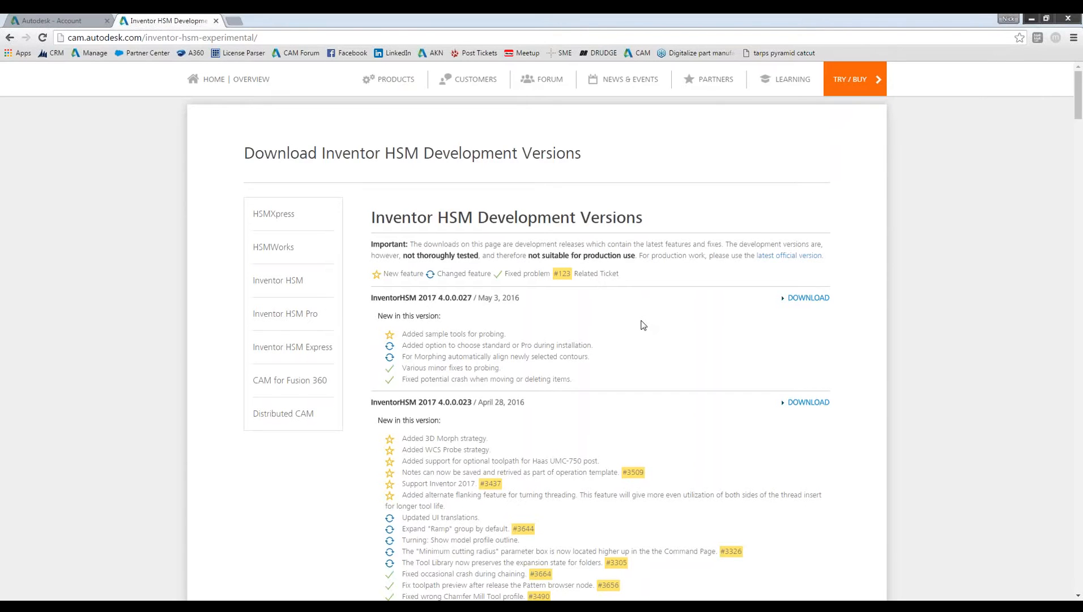
# Review the release notes of the Inventor HSM development versions, from the newest build to the oldest and back.
pyautogui.scroll(-3, 643, 325)
pyautogui.moveTo(519, 128); pyautogui.dragTo(402, 124)
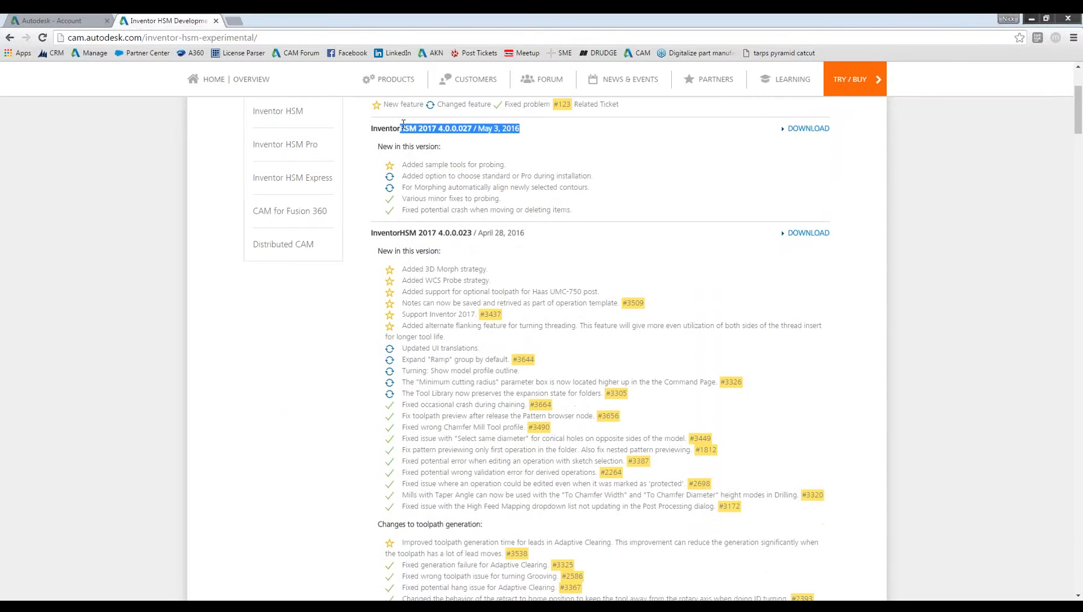
pyautogui.scroll(-10, 651, 272)
pyautogui.scroll(-12, 590, 276)
pyautogui.scroll(-15, 575, 334)
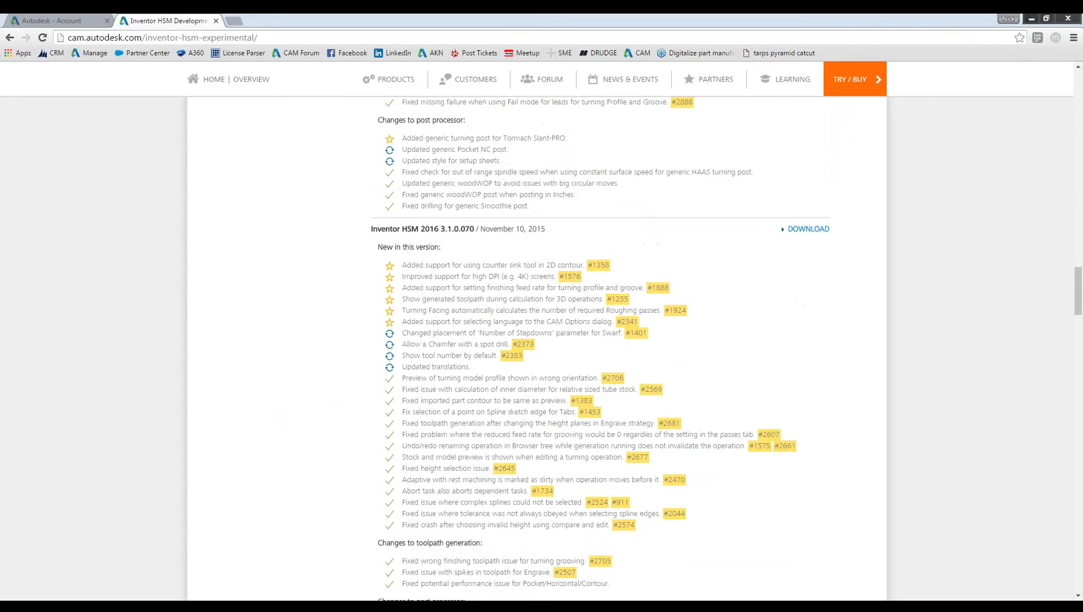
pyautogui.scroll(-15, 576, 333)
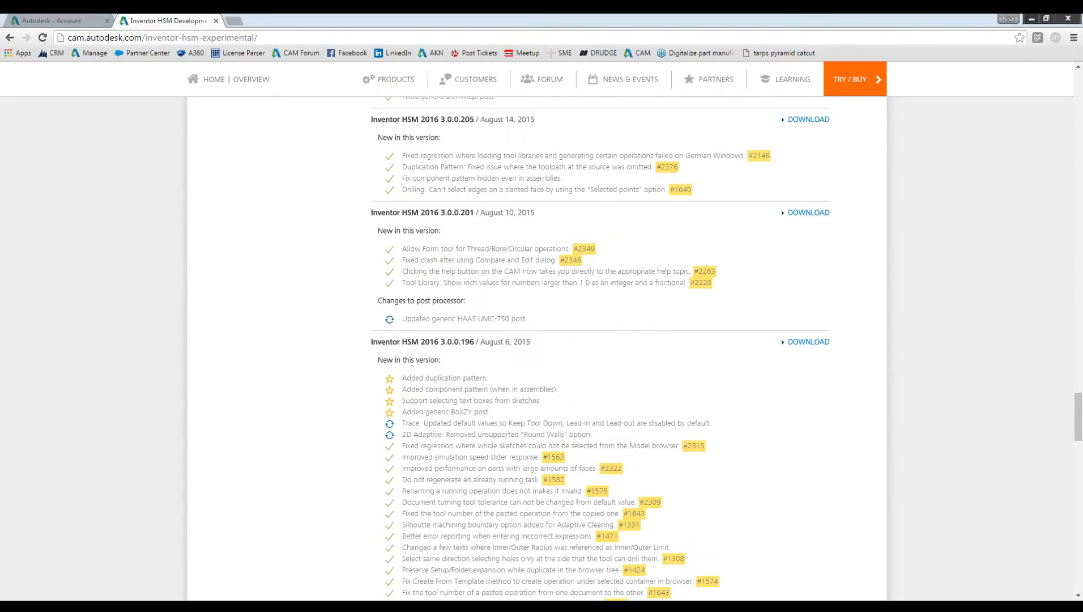
pyautogui.scroll(-15, 576, 334)
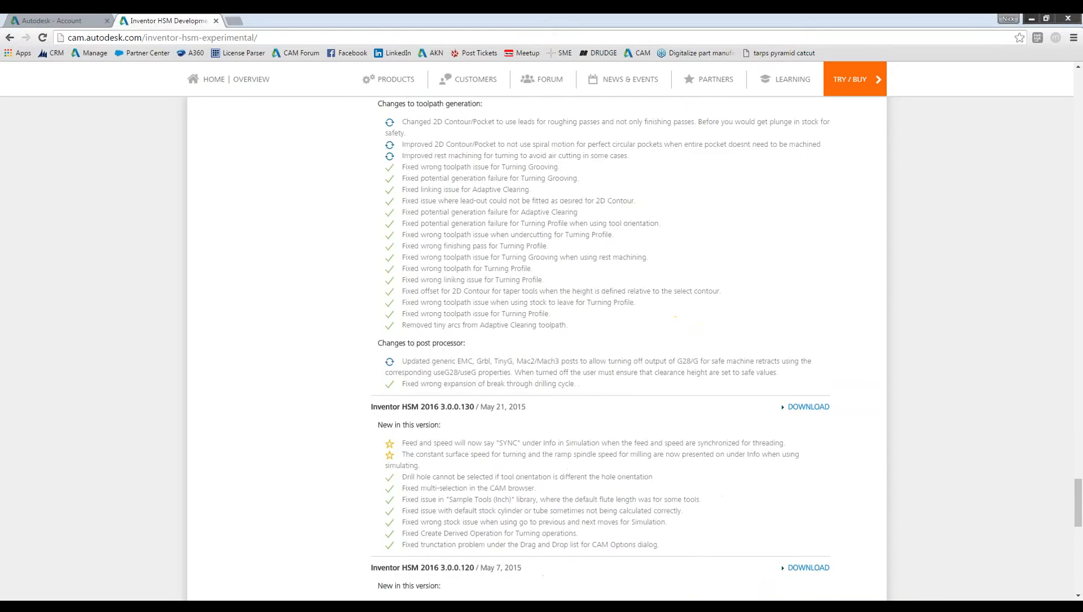
pyautogui.scroll(-3, 546, 346)
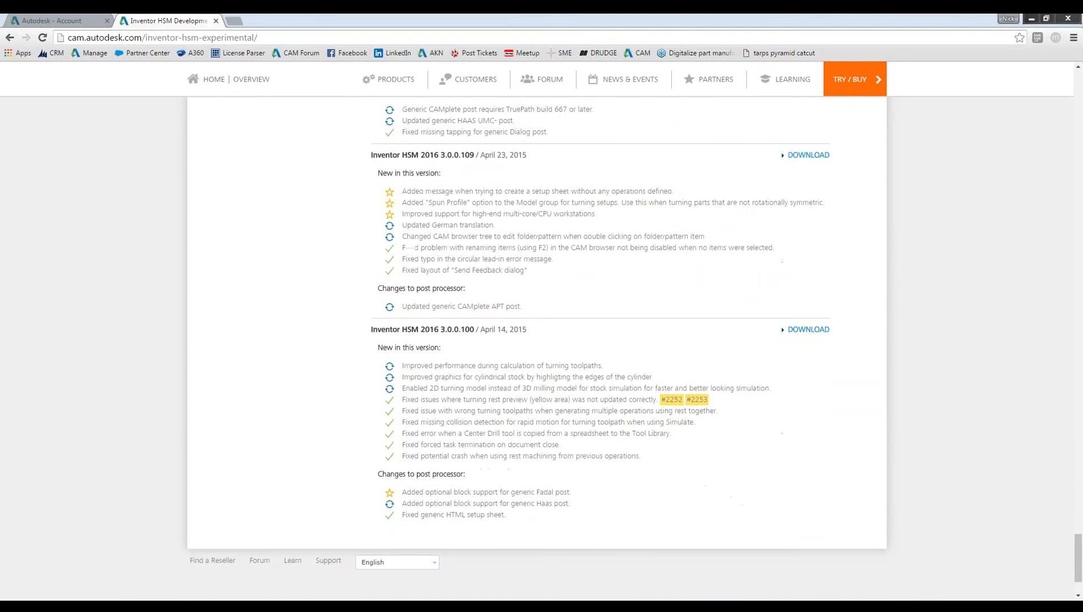
pyautogui.scroll(4, 546, 347)
pyautogui.scroll(12, 553, 348)
pyautogui.scroll(15, 563, 347)
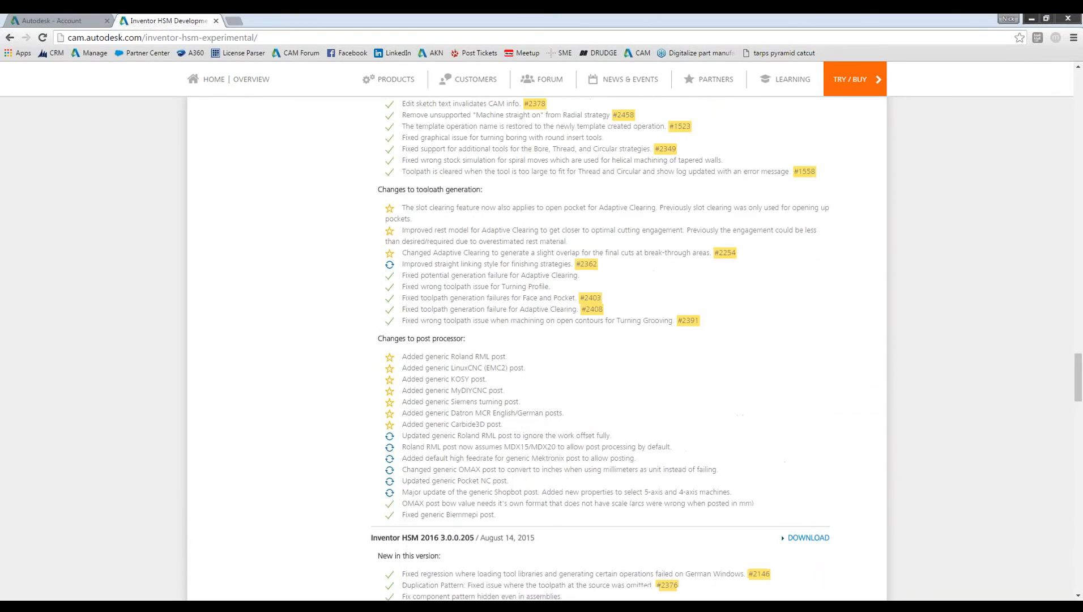
pyautogui.scroll(20, 592, 153)
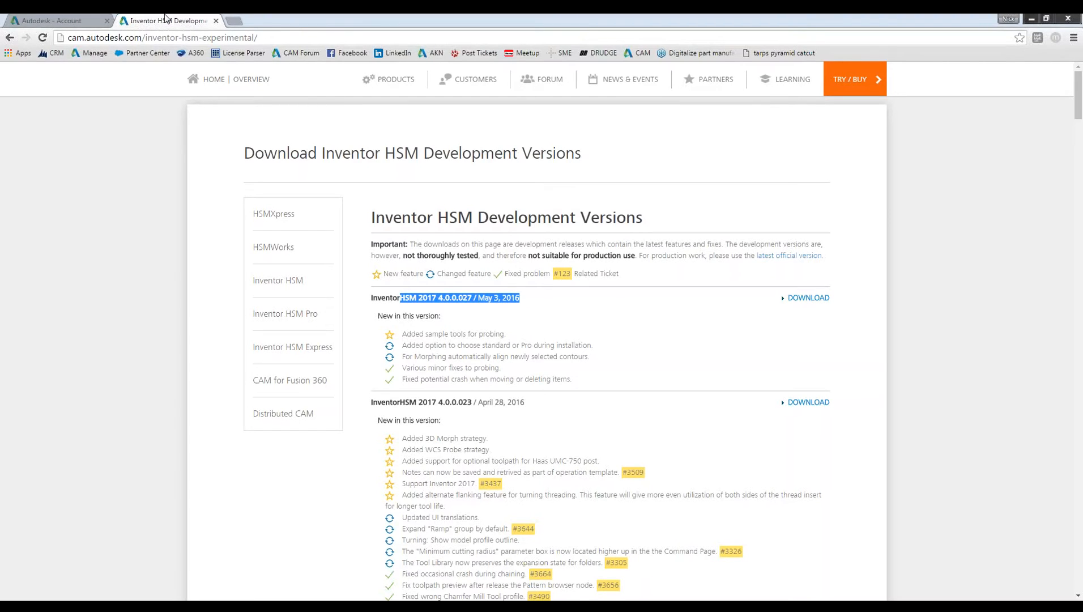
# Close the development versions page and find the Inventor HSM entries in the Autodesk Account product list.
pyautogui.click(216, 20)
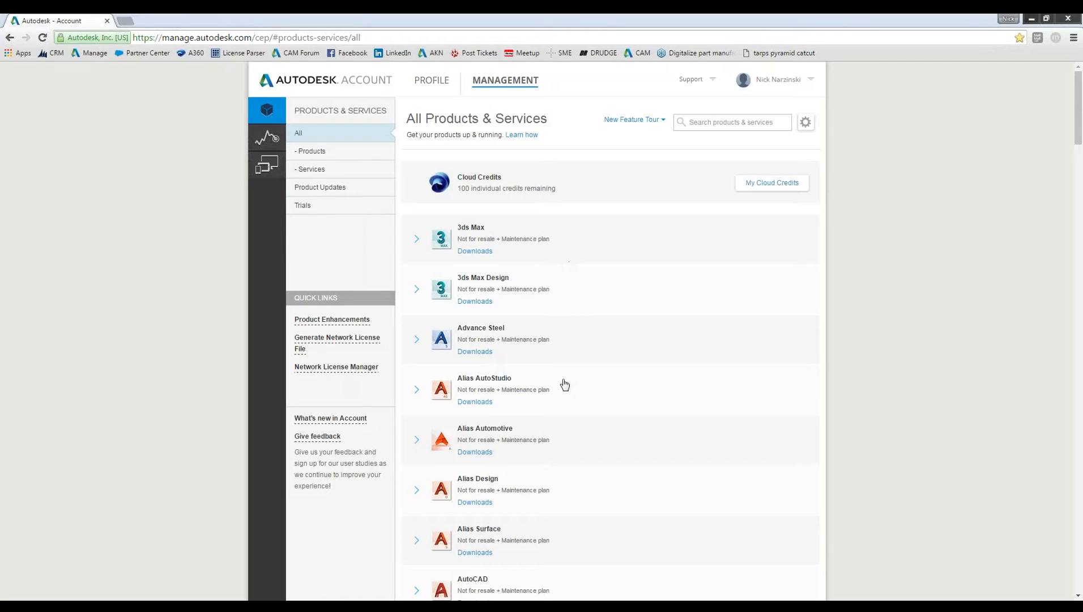
pyautogui.scroll(-20, 593, 294)
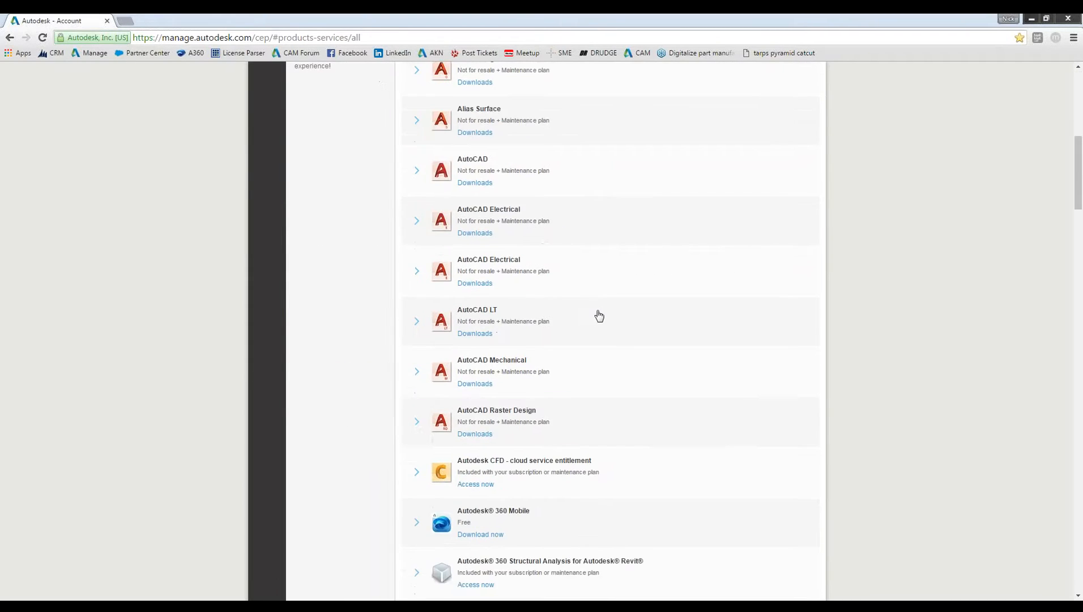
pyautogui.scroll(-2, 589, 319)
pyautogui.scroll(2, 573, 272)
pyautogui.scroll(-1, 564, 287)
pyautogui.scroll(-5, 565, 289)
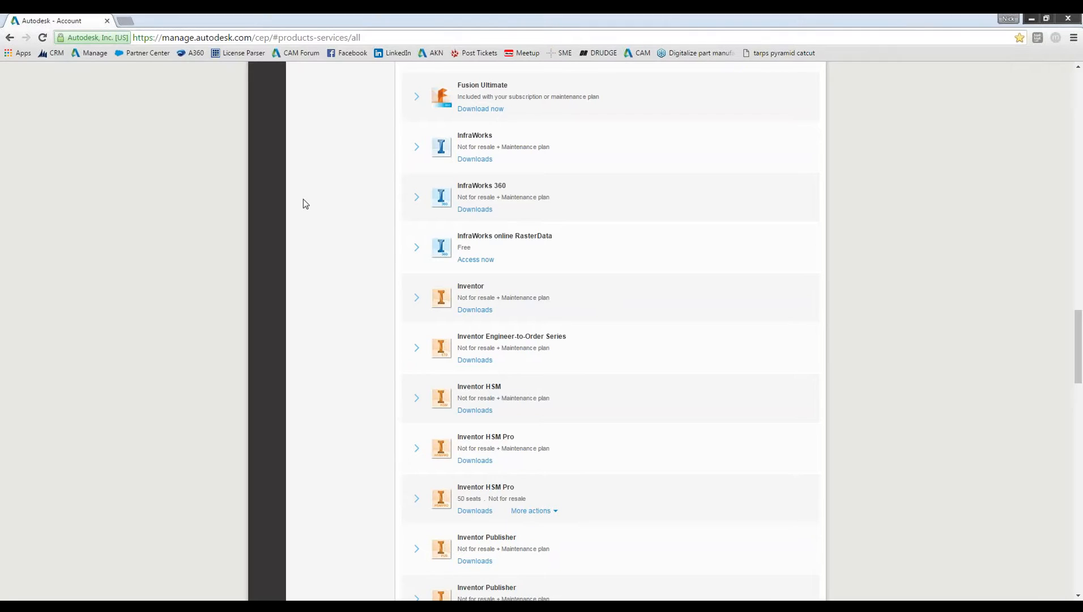
# Switch back to the PowerPoint slide show and advance to the Engraving and Component patterning slide.
pyautogui.hotkey('alt', 'Tab')
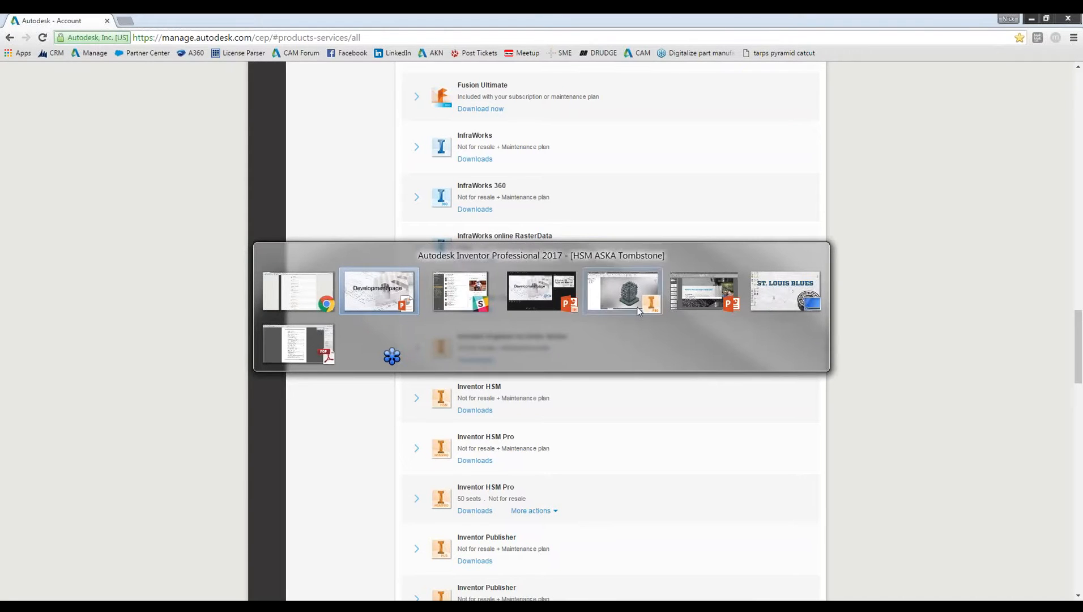
pyautogui.click(706, 303)
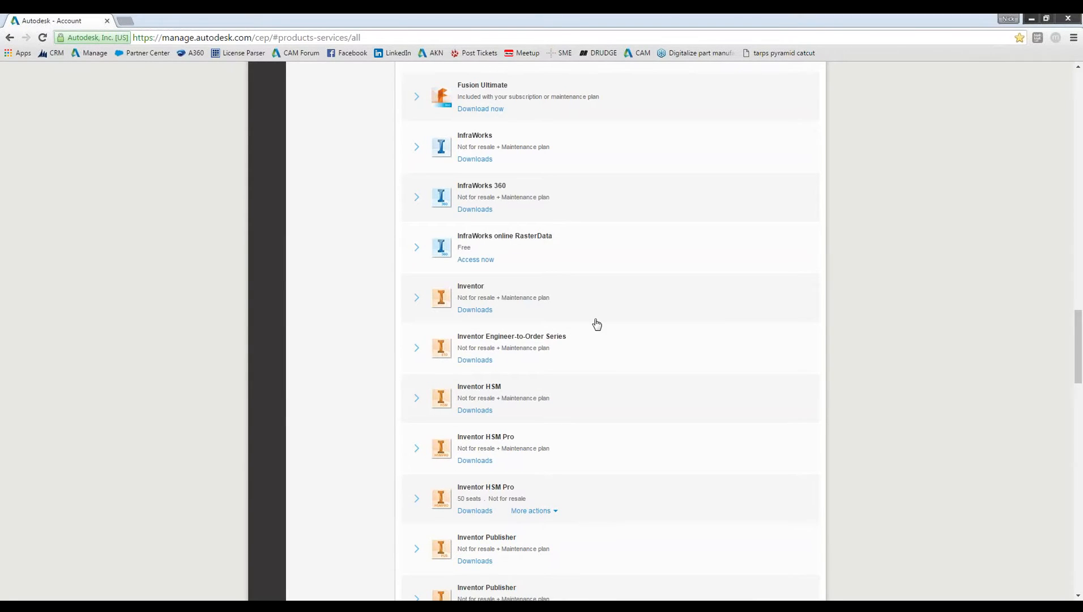
pyautogui.hotkey('alt', 'Tab')
pyautogui.click(1032, 21)
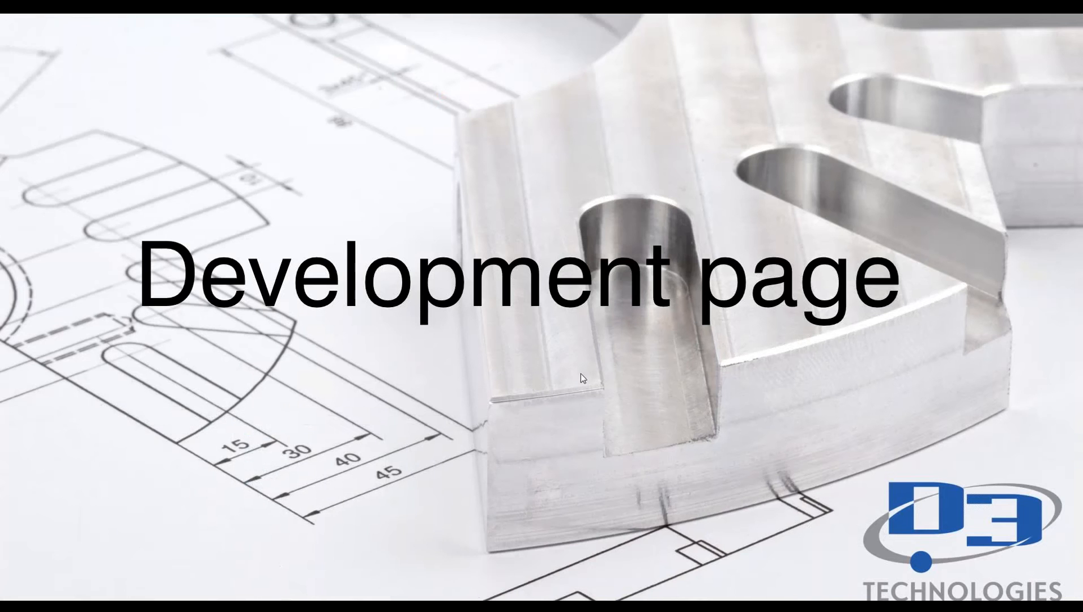
pyautogui.click(586, 369)
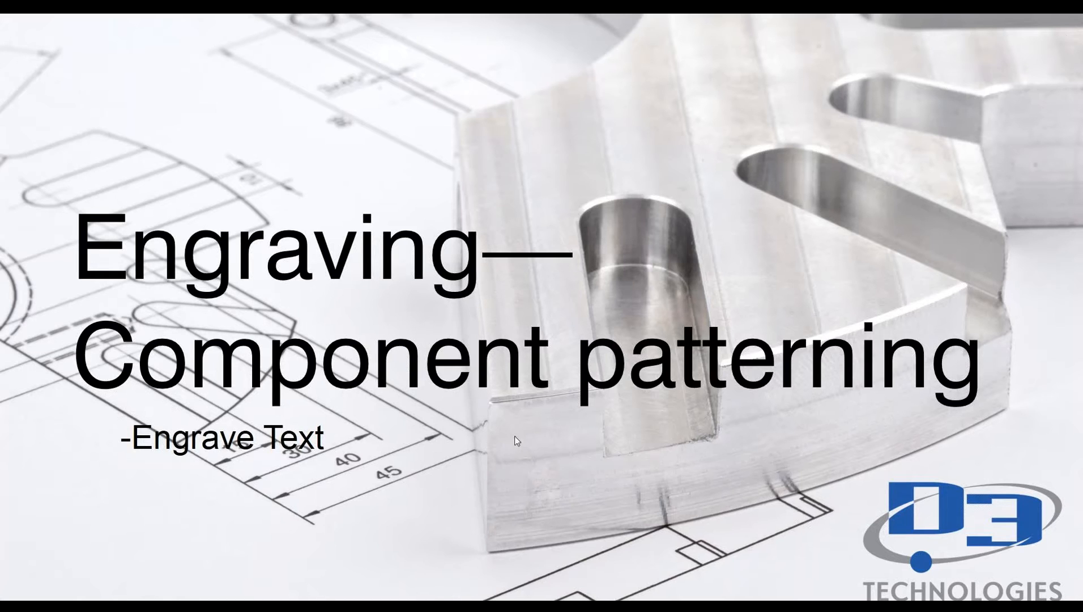
# Switch to Autodesk Inventor and examine the vises, fixture plates and parts on the HSM ASKA Tombstone assembly.
pyautogui.hotkey('alt', 'Tab')
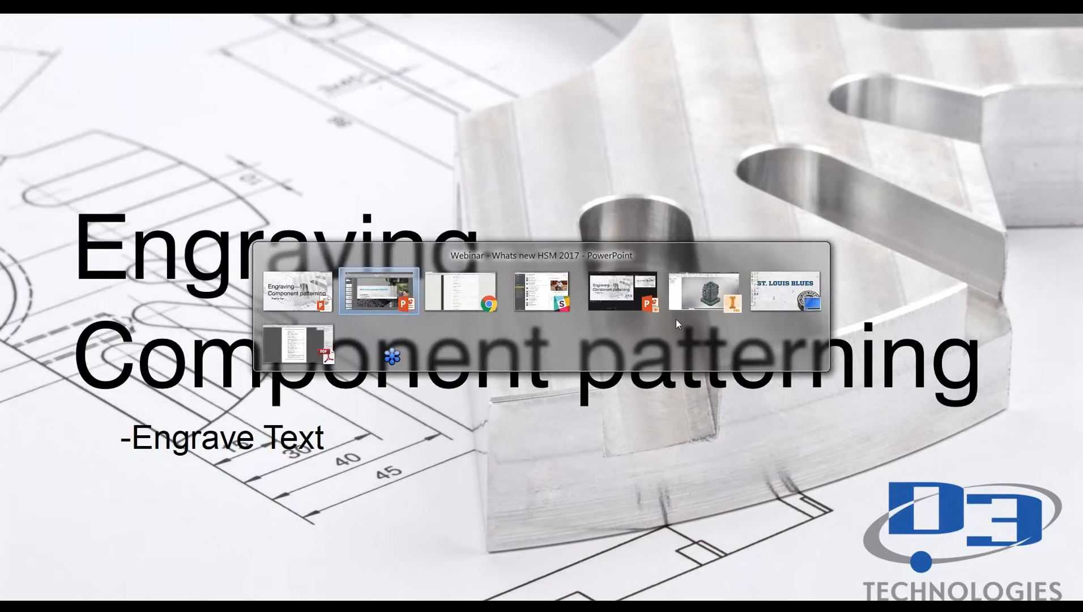
pyautogui.click(705, 302)
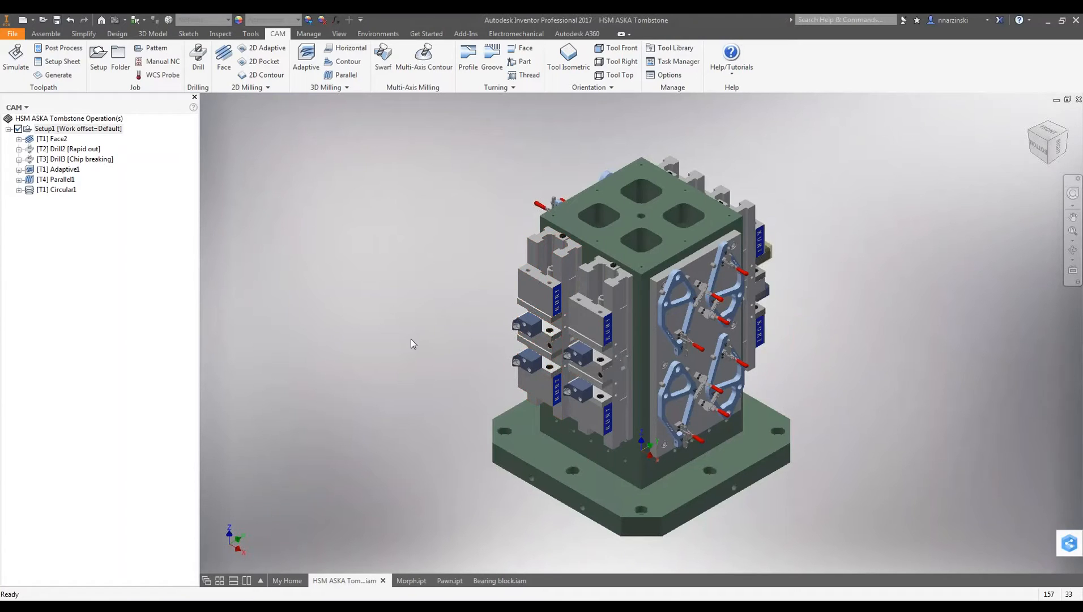
pyautogui.scroll(-5, 648, 377)
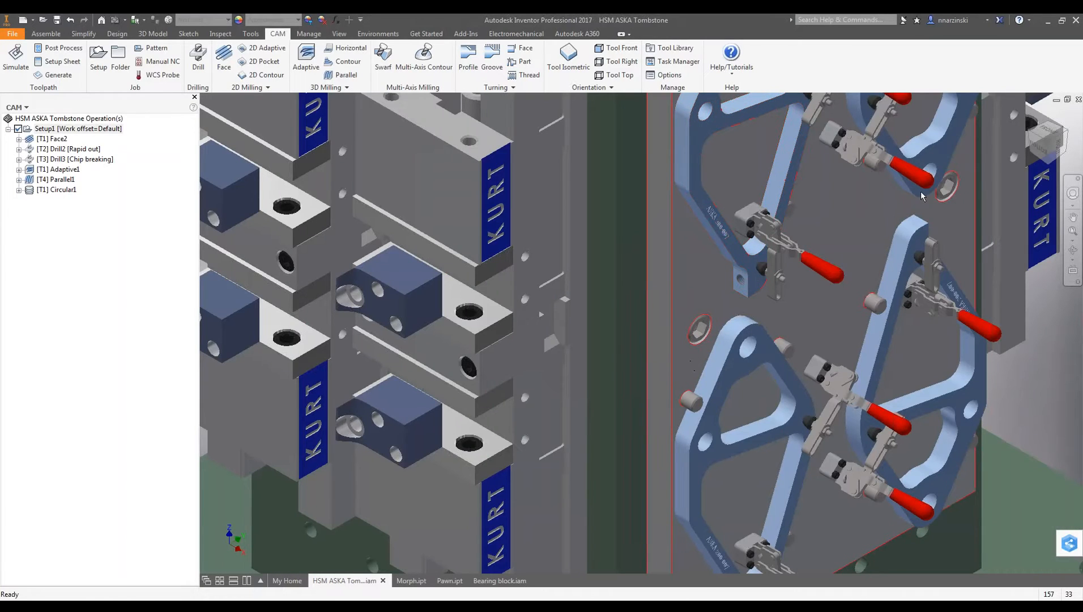
pyautogui.scroll(5, 792, 303)
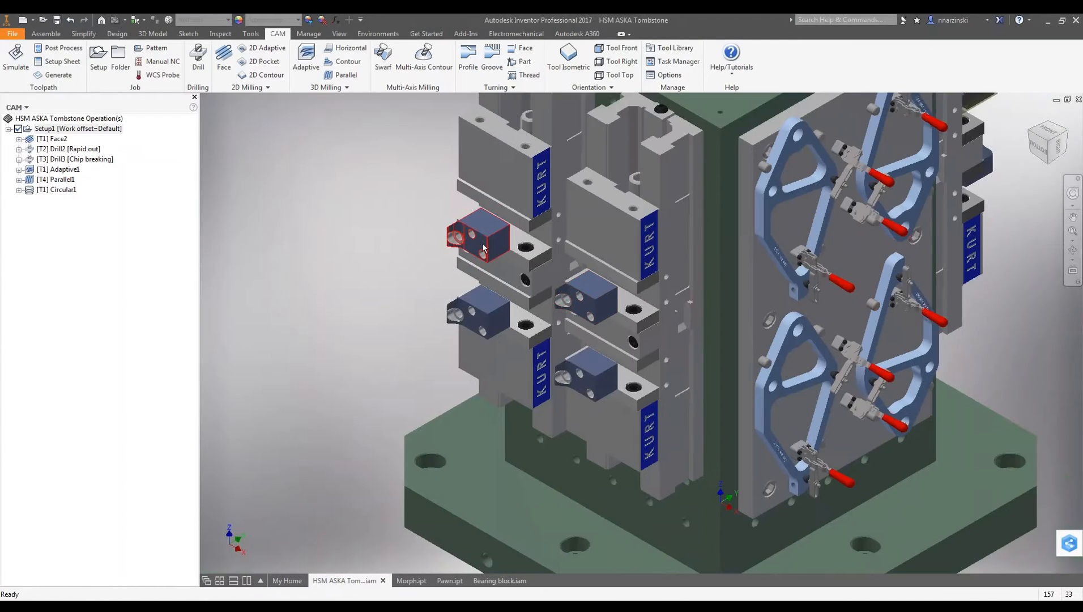
pyautogui.scroll(5, 677, 342)
pyautogui.keyDown('shift'); pyautogui.moveTo(677, 341); pyautogui.dragTo(772, 363, button='middle'); pyautogui.keyUp('shift')
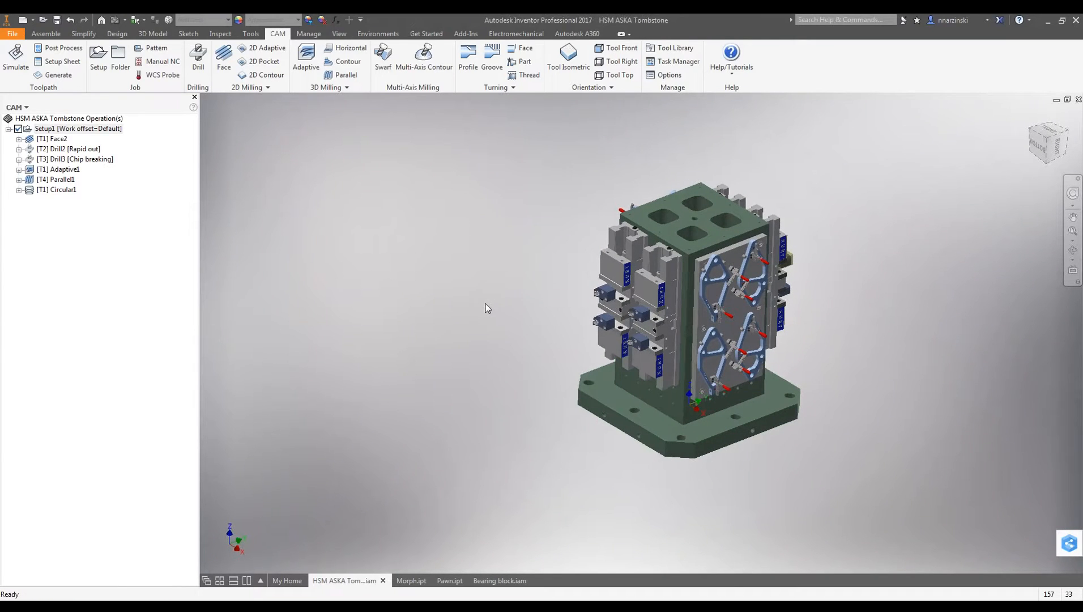
pyautogui.scroll(-4, 763, 319)
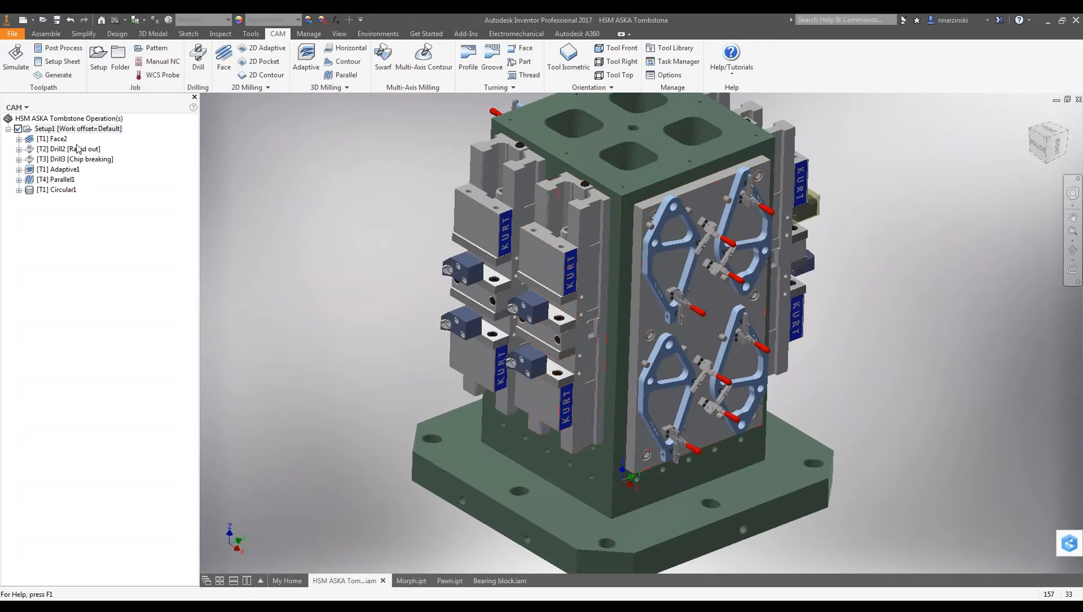
pyautogui.click(157, 49)
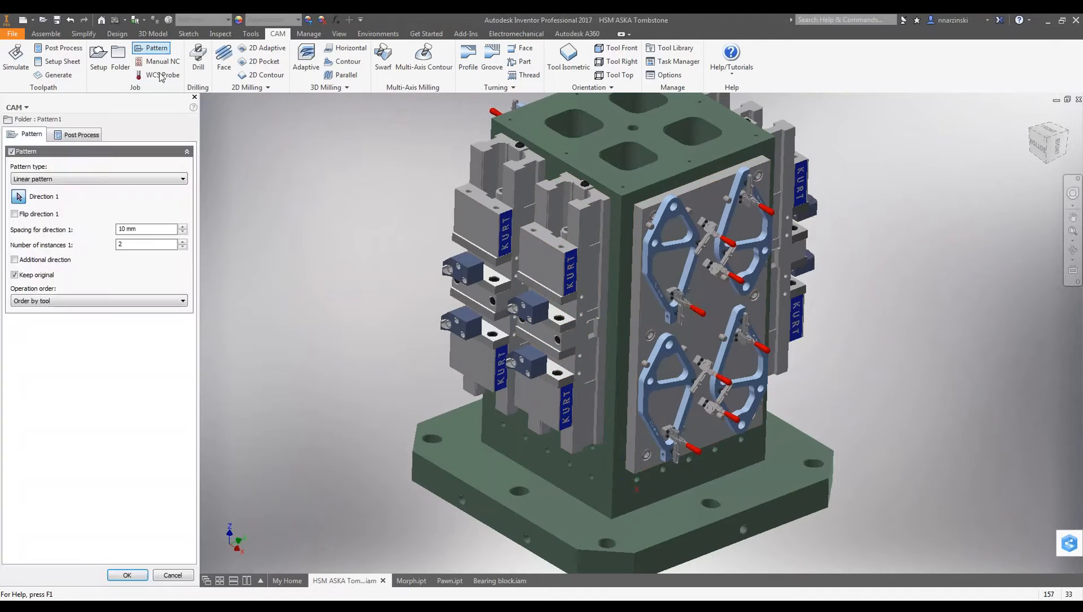
pyautogui.click(47, 180)
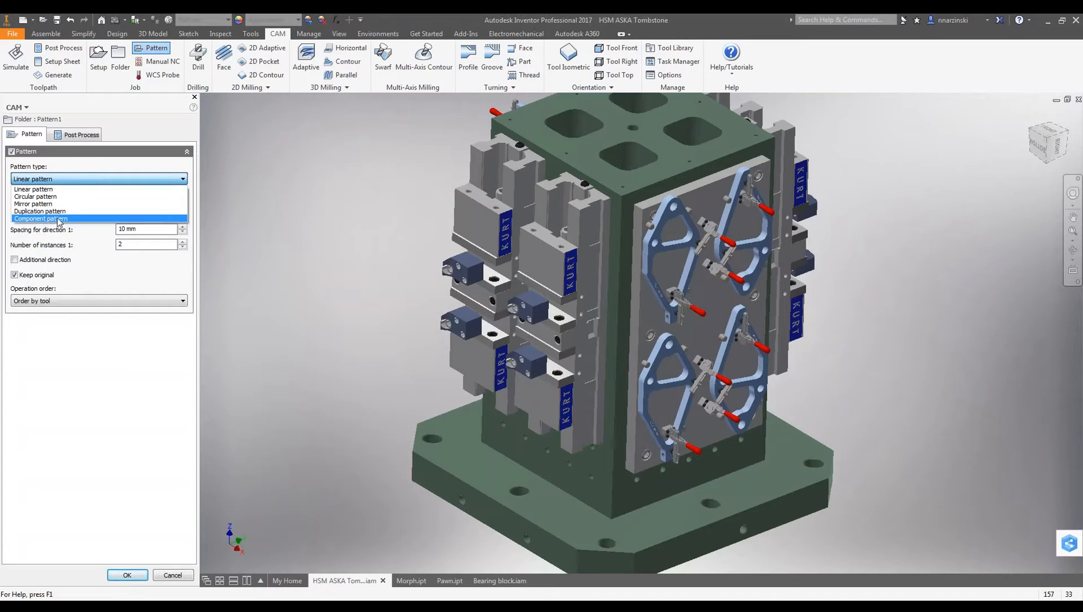
pyautogui.click(295, 299)
pyautogui.click(172, 576)
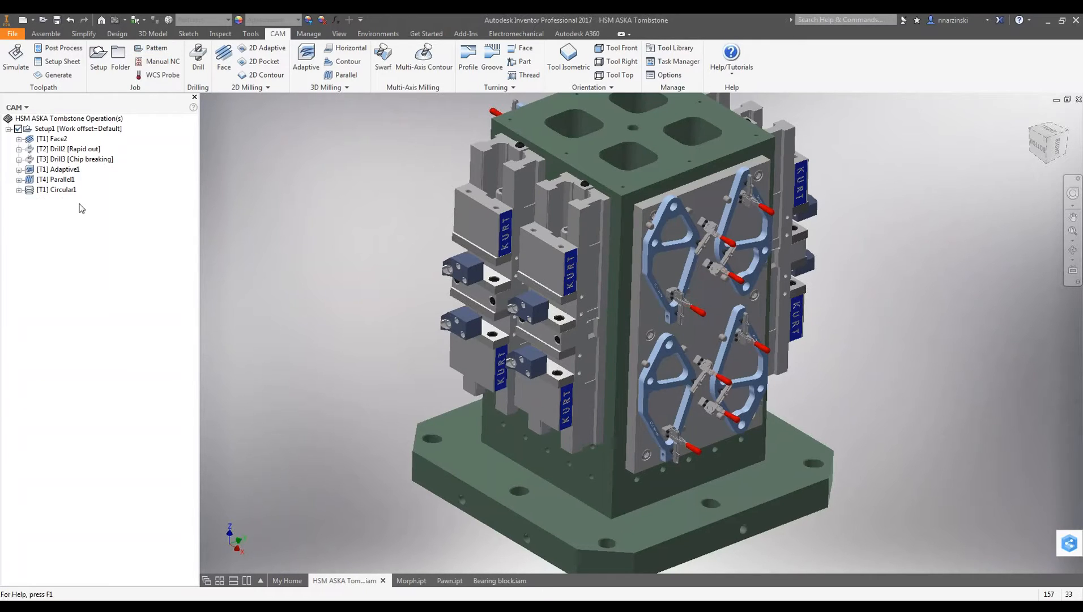
# Examine Setup1's stock and the toolpaths of its Face, Drill, Adaptive and Parallel operations on the programmed vise part.
pyautogui.click(53, 130)
pyautogui.click(56, 141)
pyautogui.keyDown('shift'); pyautogui.moveTo(850, 391); pyautogui.dragTo(610, 351, button='middle'); pyautogui.keyUp('shift')
pyautogui.keyDown('shift'); pyautogui.moveTo(611, 351); pyautogui.dragTo(558, 339); pyautogui.keyUp('shift')
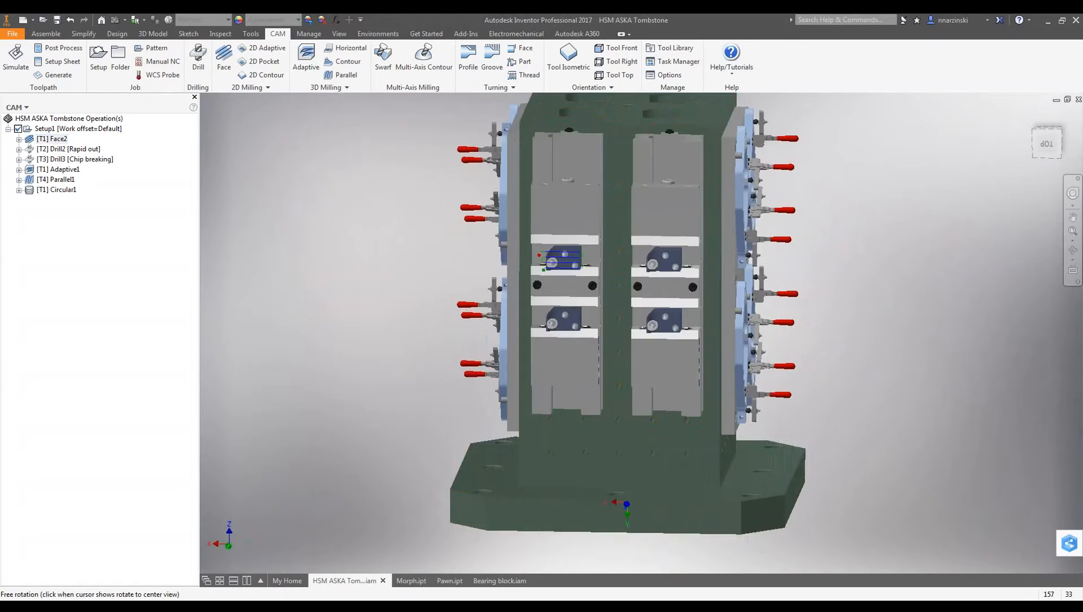
pyautogui.scroll(-6, 581, 264)
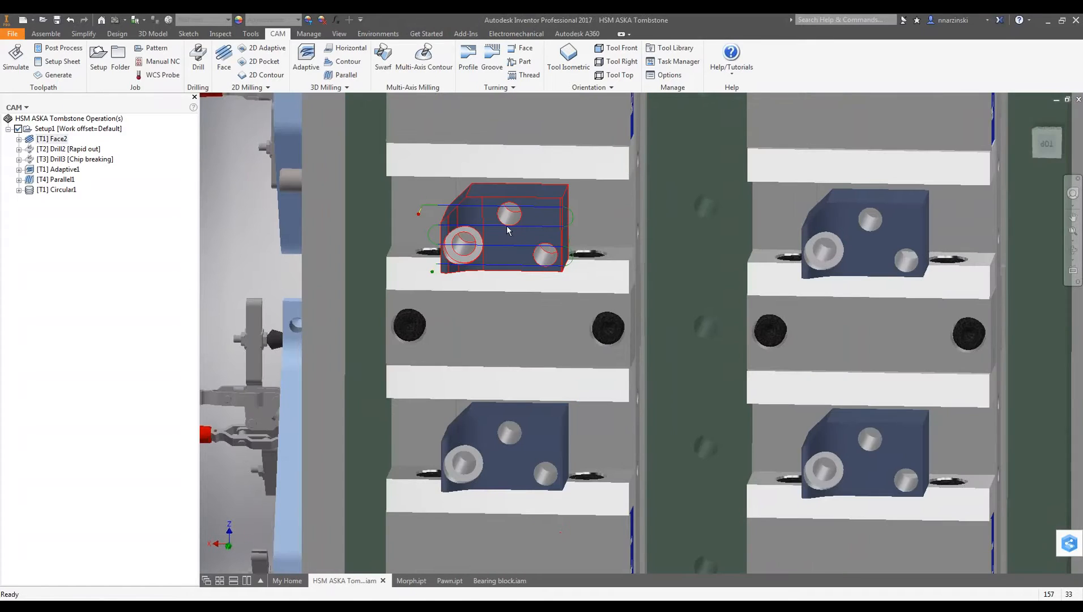
pyautogui.click(59, 149)
pyautogui.click(56, 160)
pyautogui.click(55, 170)
pyautogui.click(56, 180)
pyautogui.click(52, 129)
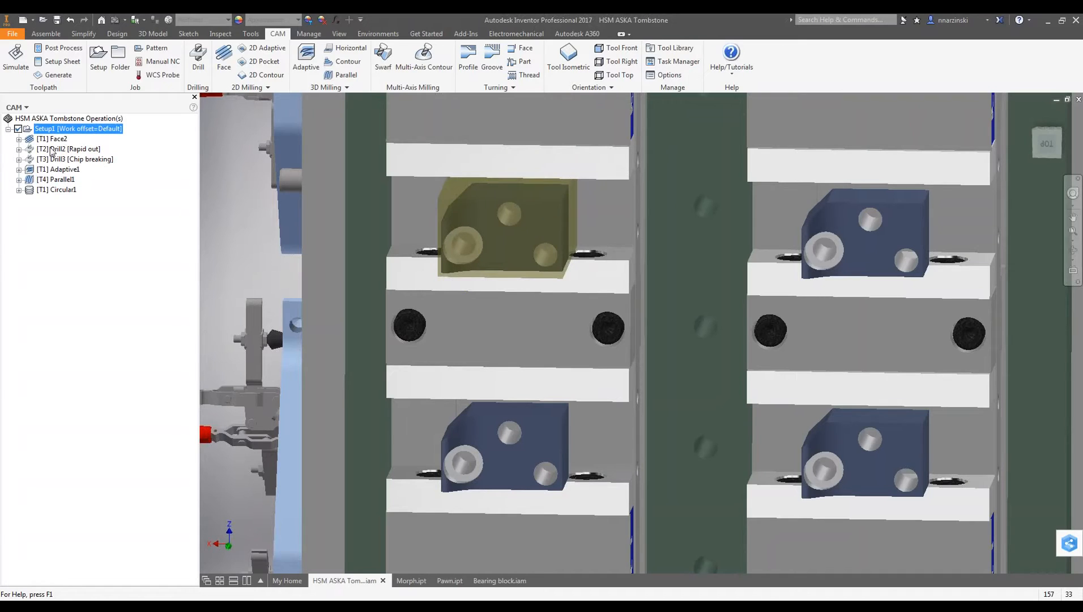
# Add the six operations from Face2 through Circular1 to a new pattern and make it a component pattern.
pyautogui.click(51, 139)
pyautogui.keyDown('shift'); pyautogui.click(51, 190); pyautogui.keyUp('shift')
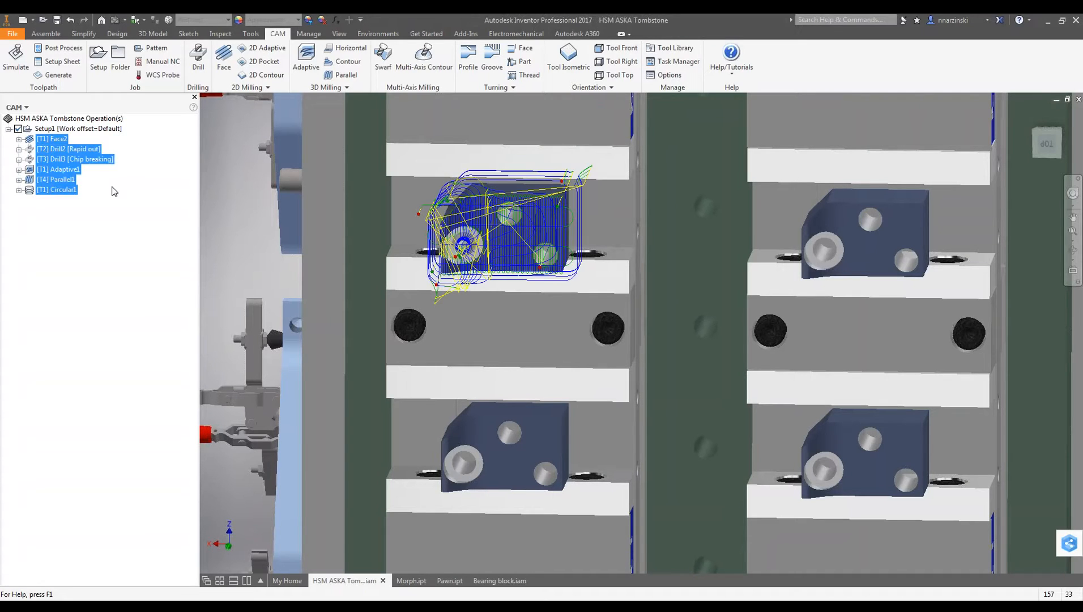
pyautogui.press('Home')
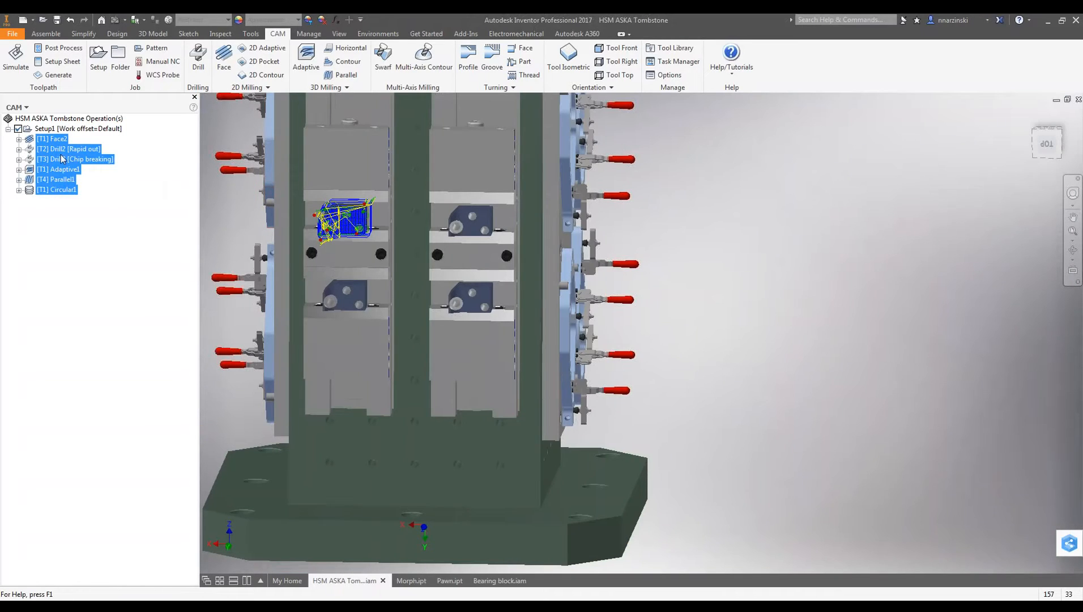
pyautogui.rightClick(72, 169)
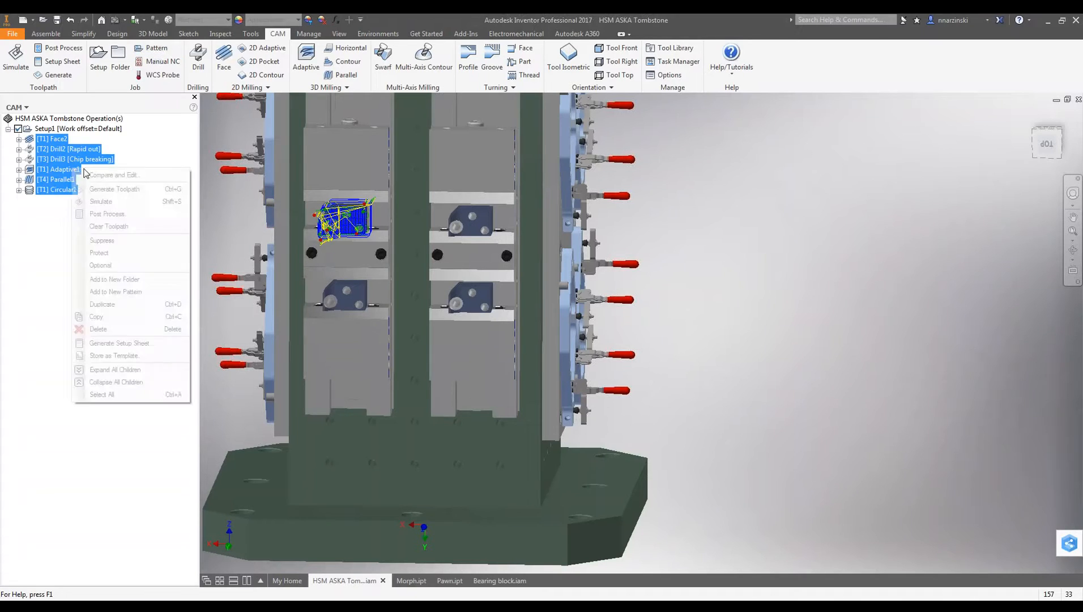
pyautogui.click(113, 292)
pyautogui.click(72, 179)
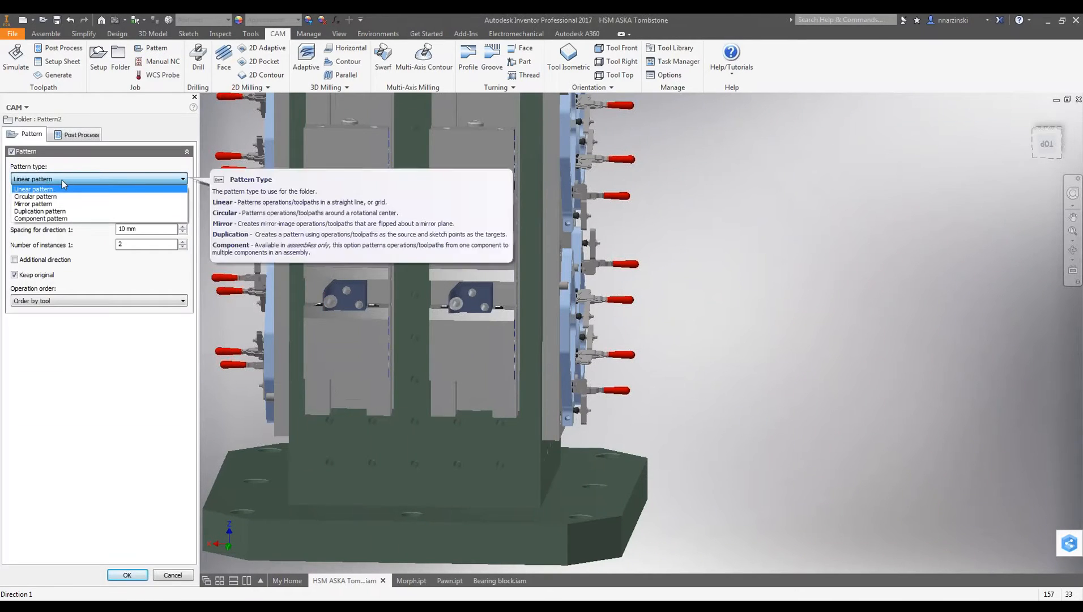
pyautogui.click(44, 218)
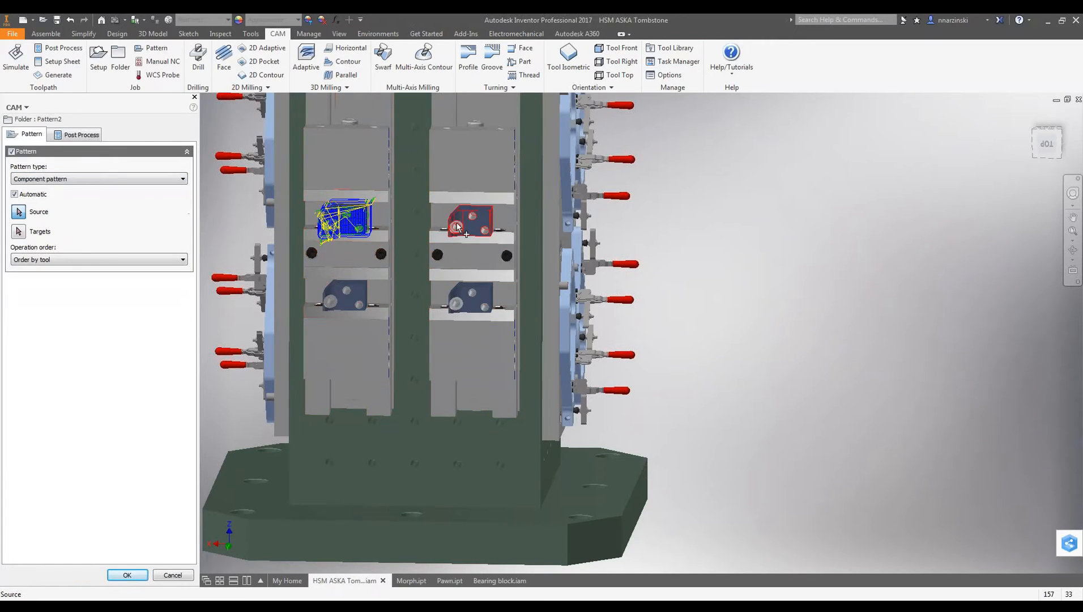
# Set the programmed vise part as the pattern's source component and inspect the toolpath preview on the tombstone's vise faces.
pyautogui.click(1059, 136)
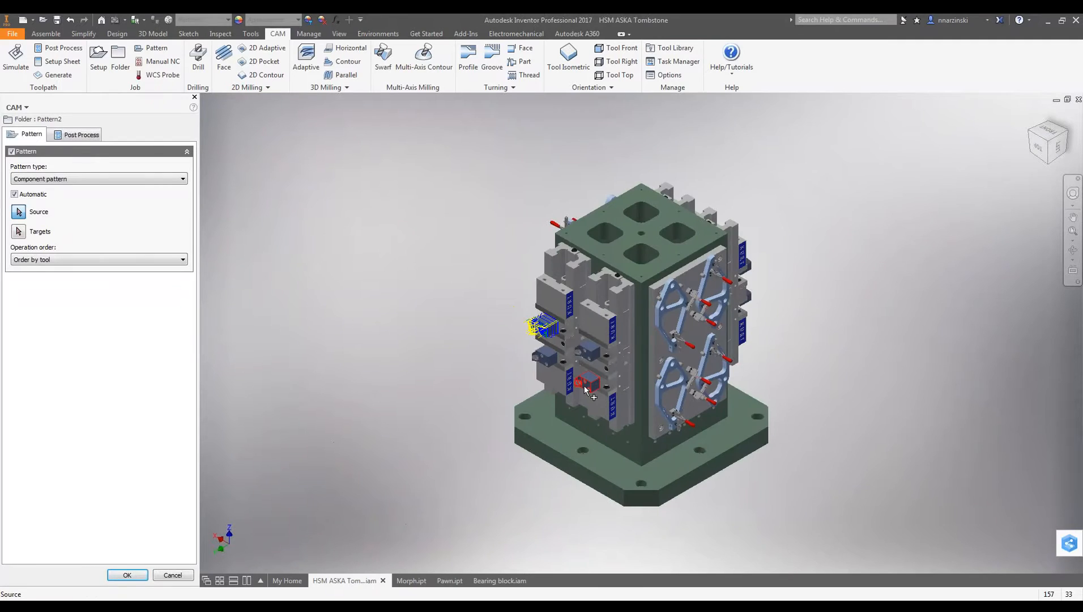
pyautogui.scroll(3, 521, 275)
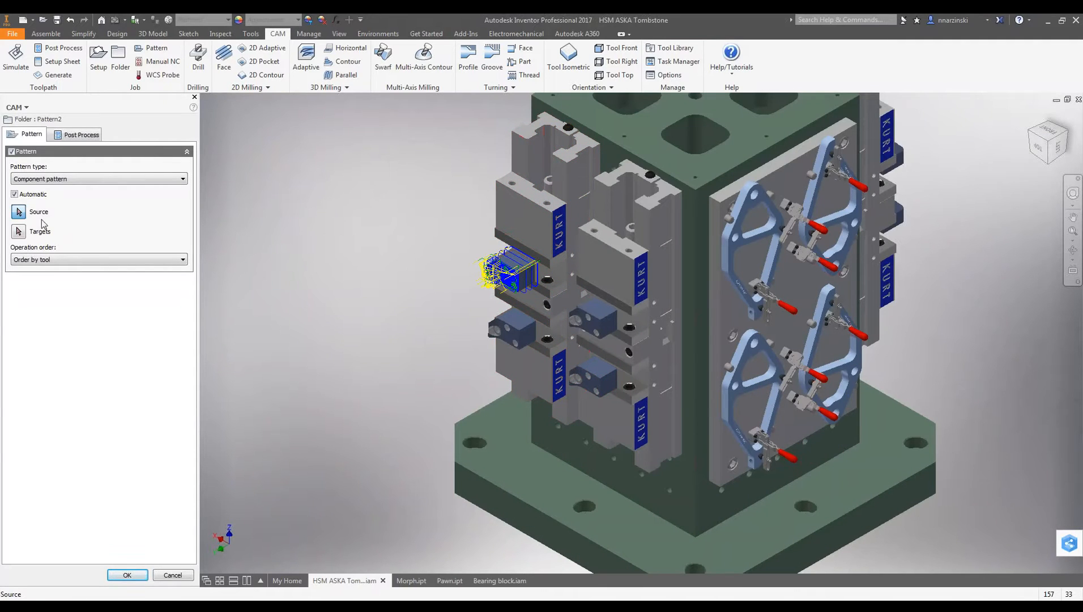
pyautogui.click(505, 261)
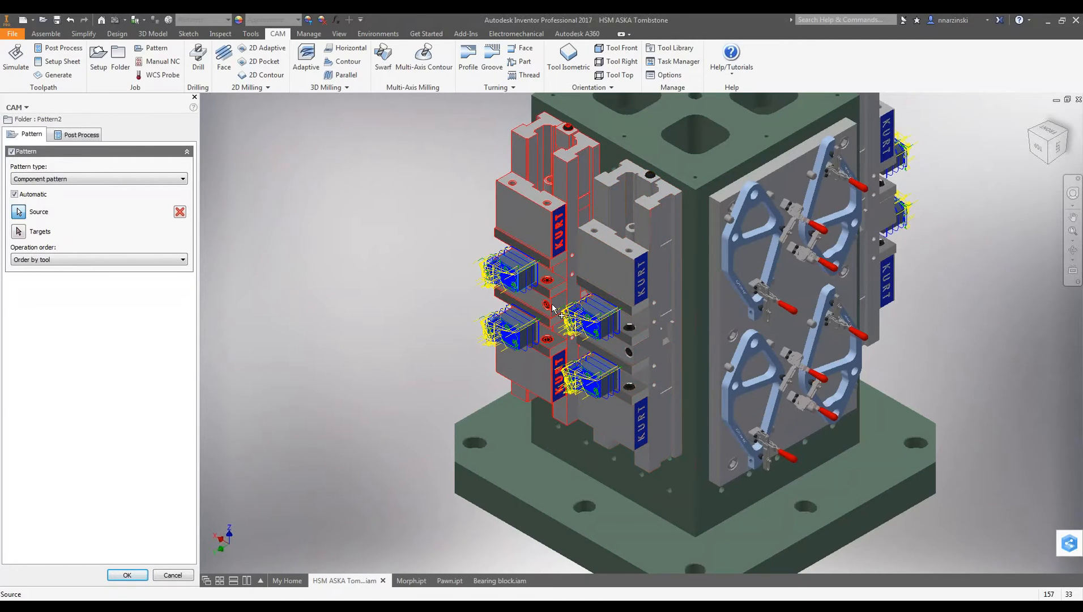
pyautogui.keyDown('shift'); pyautogui.moveTo(628, 329); pyautogui.dragTo(448, 311, button='middle'); pyautogui.keyUp('shift')
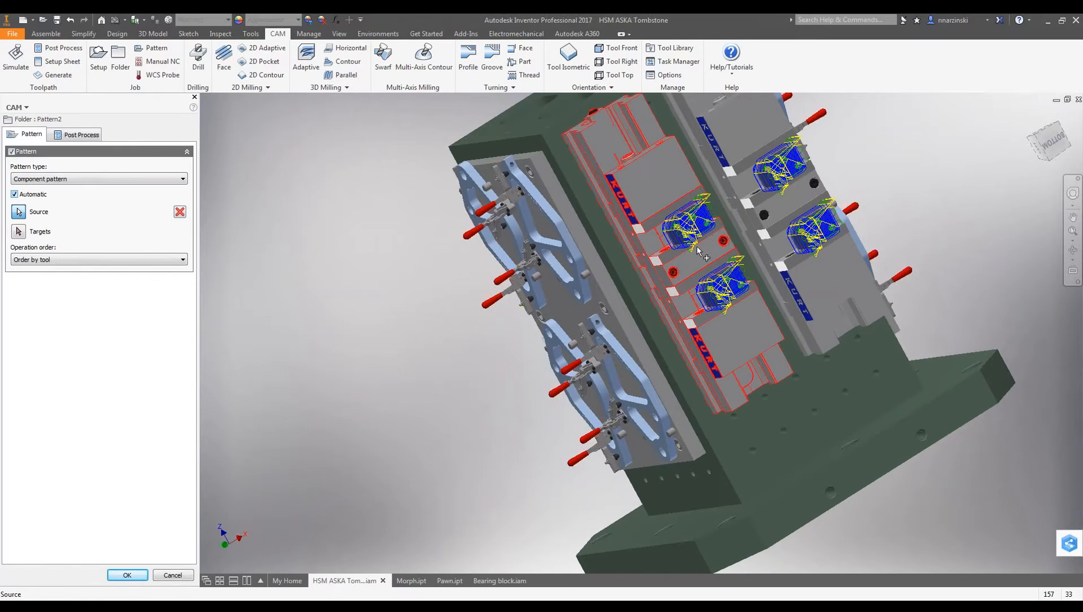
pyautogui.keyDown('shift'); pyautogui.moveTo(609, 347); pyautogui.dragTo(430, 255, button='middle'); pyautogui.keyUp('shift')
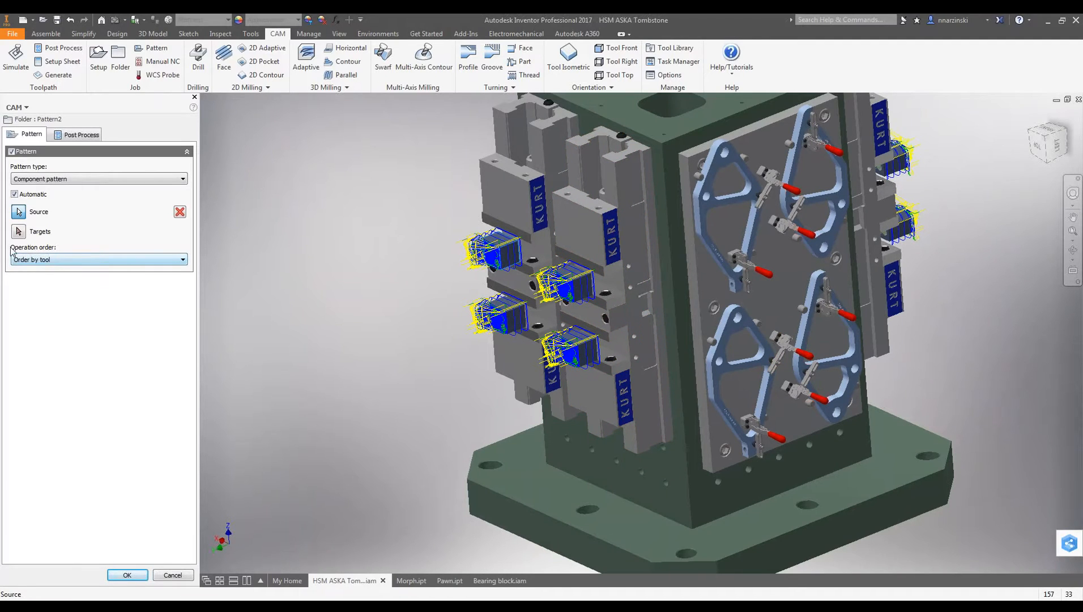
# Choose Order by tool as the operation order and accept the component pattern.
pyautogui.click(45, 260)
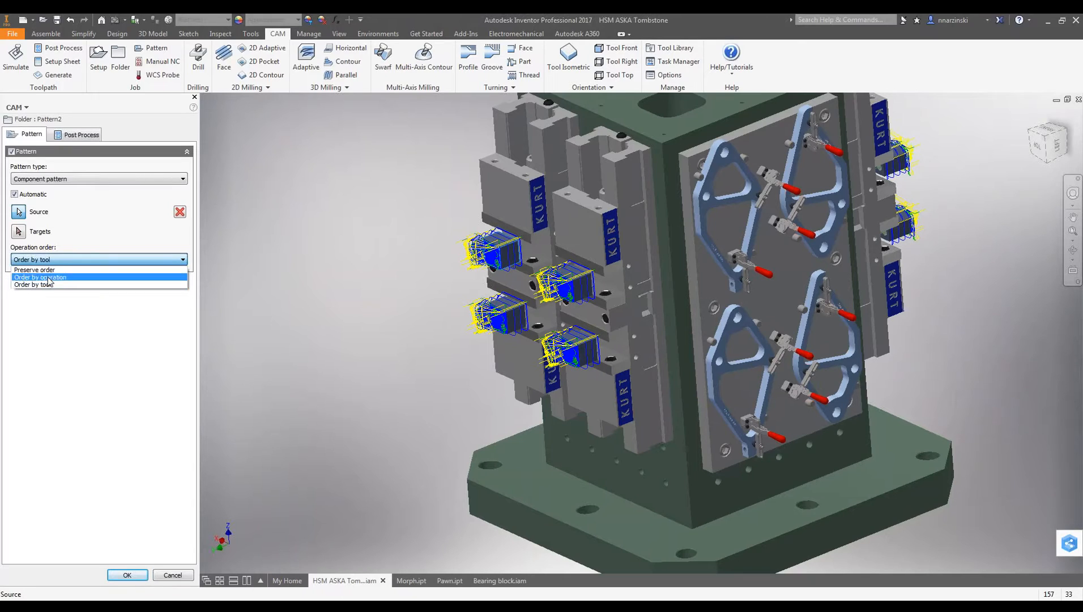
pyautogui.click(51, 285)
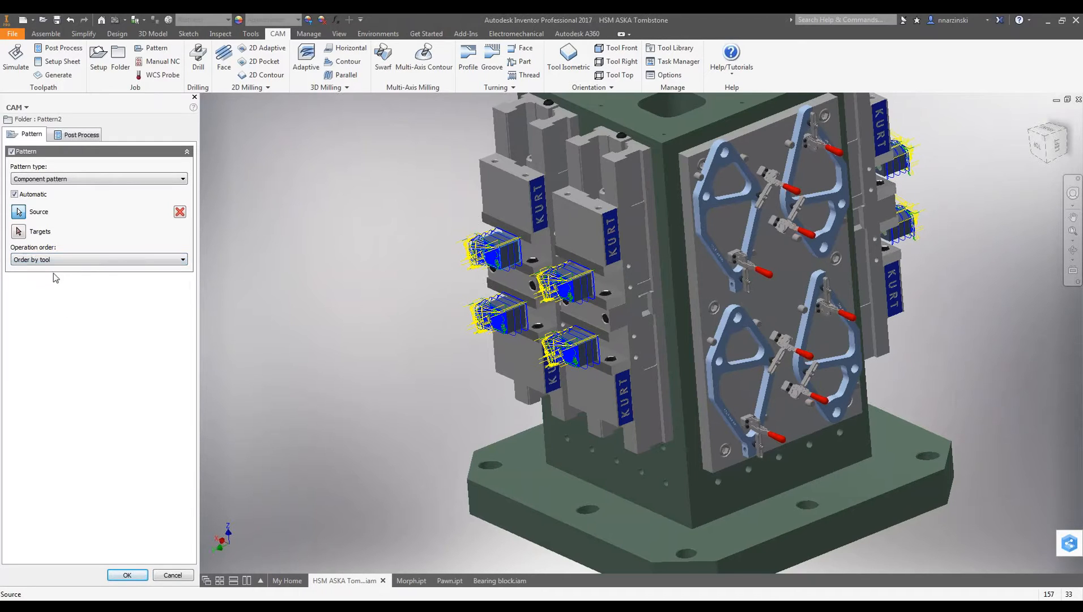
pyautogui.rightClick(330, 255)
pyautogui.click(365, 253)
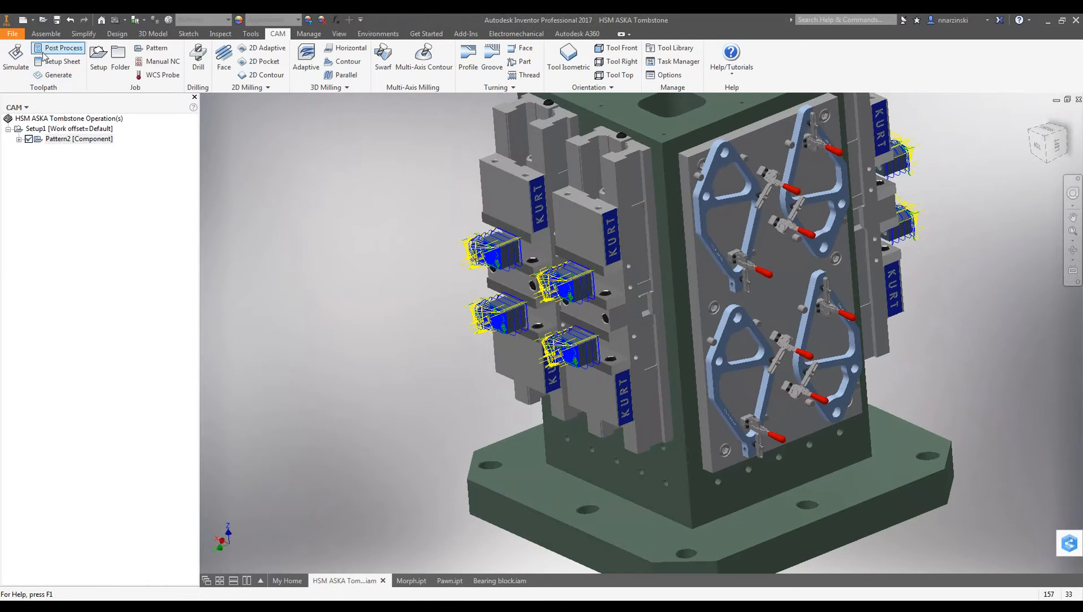
# Play the simulation of the patterned toolpaths on the tombstone and close it.
pyautogui.click(16, 57)
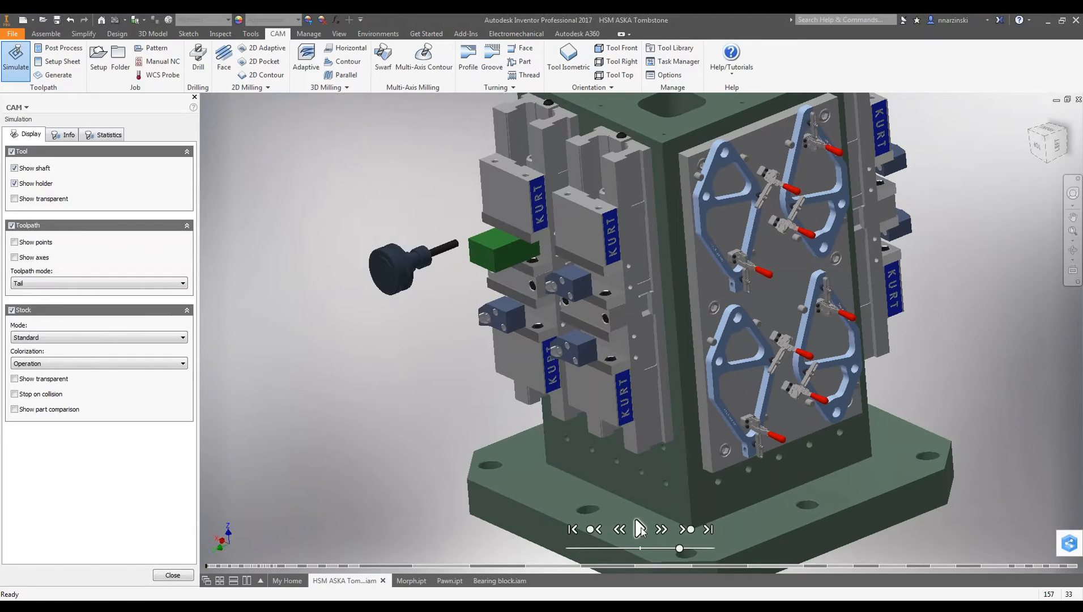
pyautogui.click(639, 530)
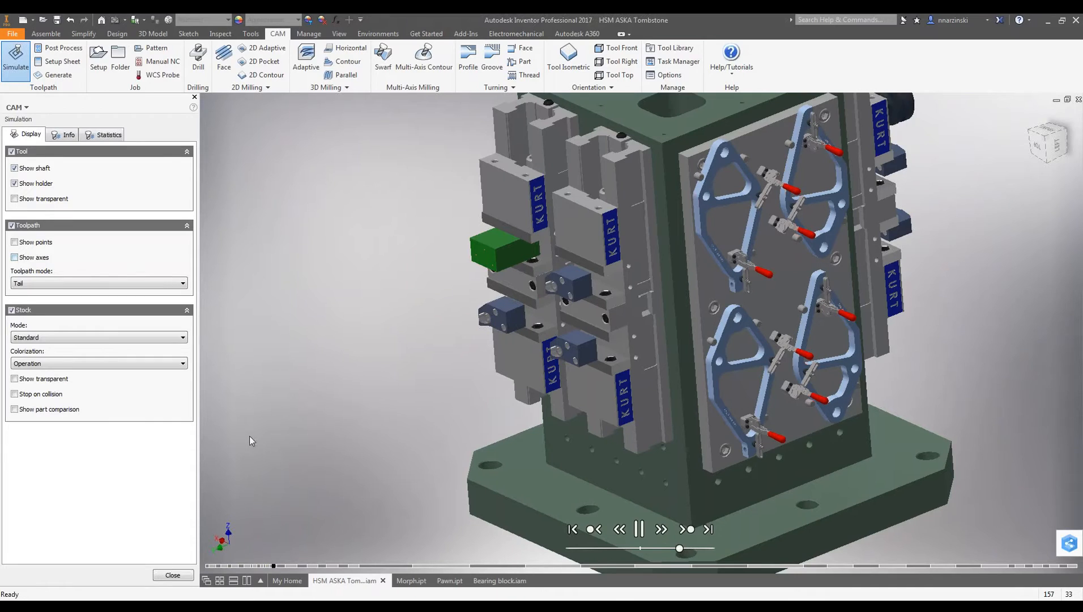
pyautogui.click(183, 577)
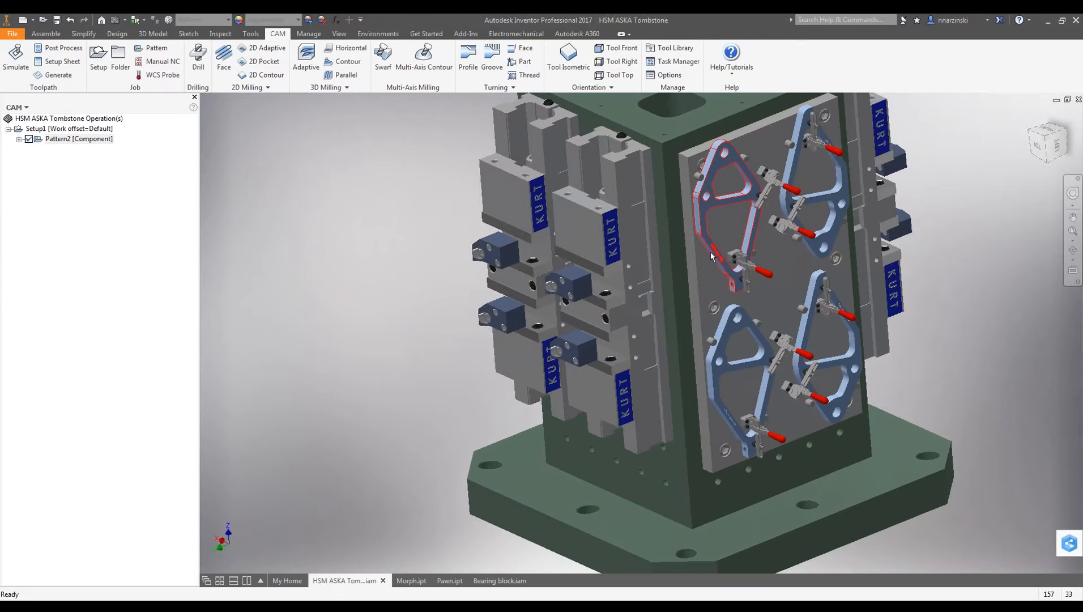
# Inspect the ASKA 200-007 lettering on the blue bracket of the fixture plate and open that bracket part for editing.
pyautogui.scroll(8, 711, 254)
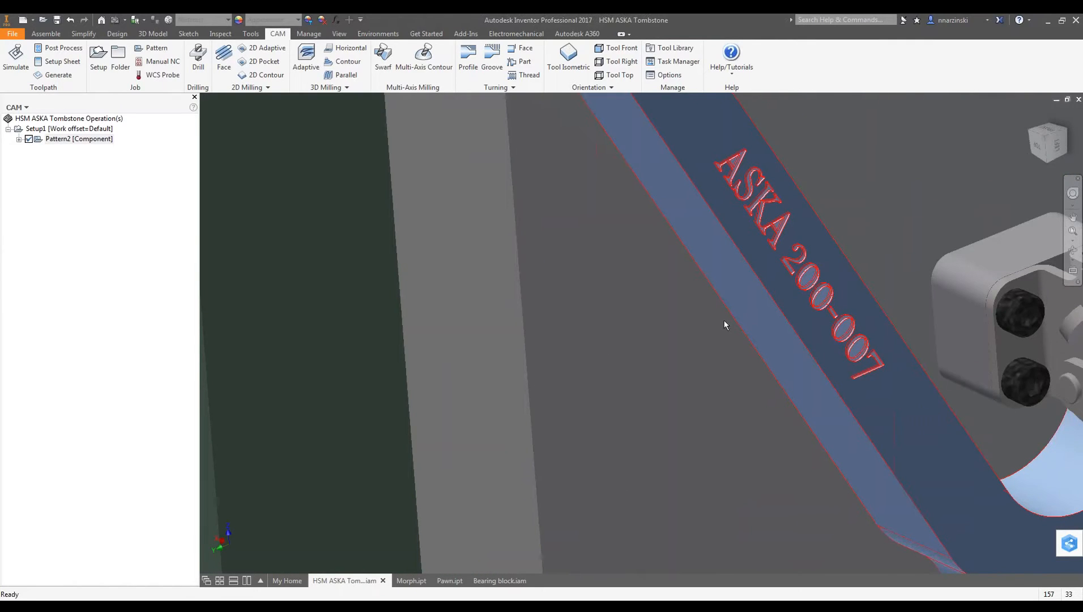
pyautogui.scroll(-8, 723, 320)
pyautogui.rightClick(735, 233)
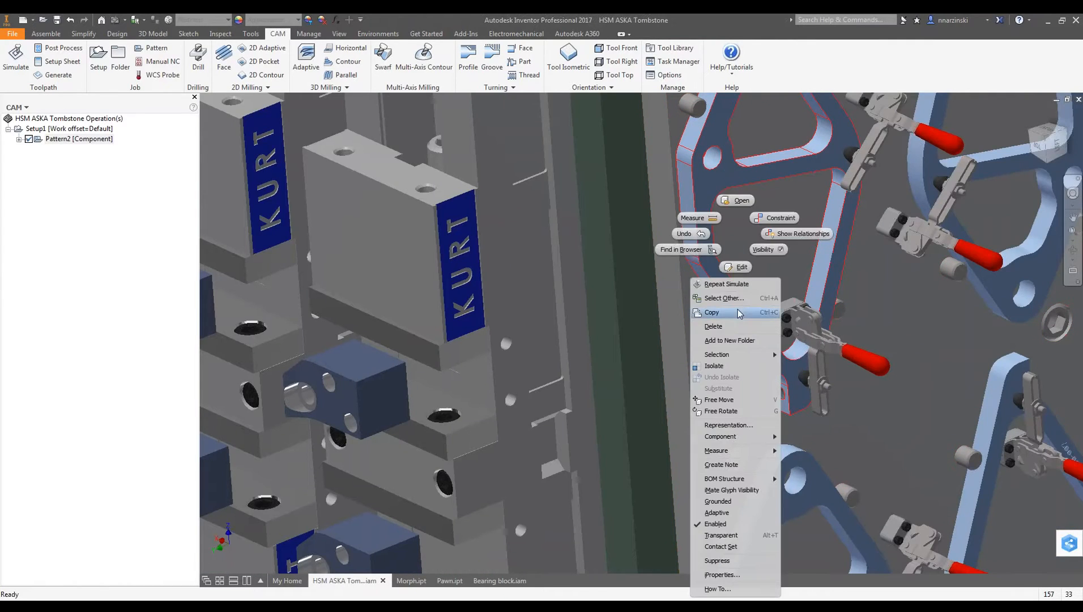
pyautogui.click(735, 200)
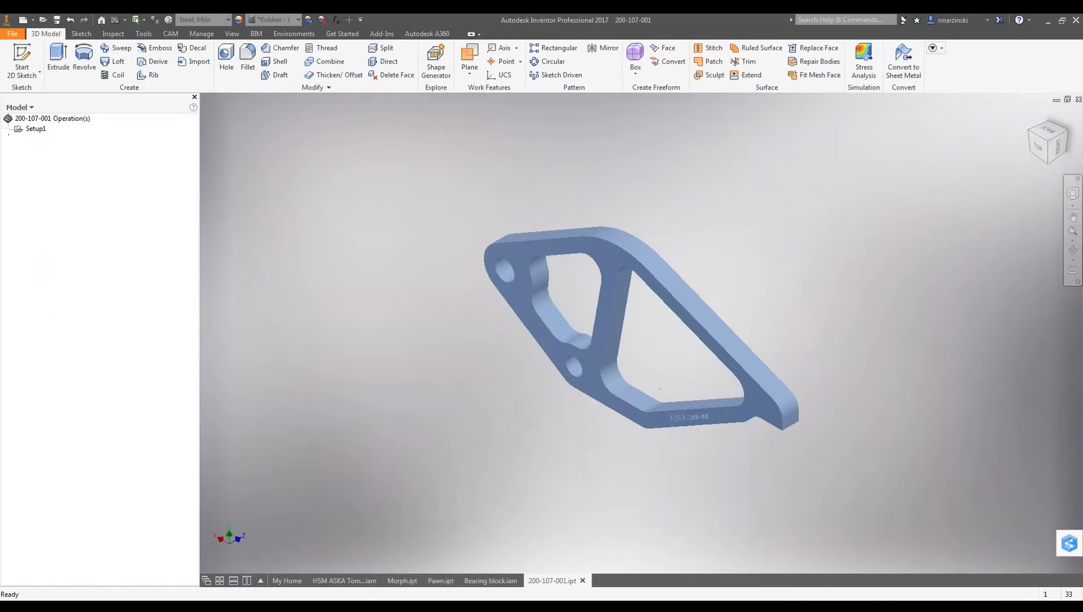
# Examine the bracket's ASKA 200-007 lettering, its Extrusion10 feature with Sketch24, and the Emboss command as an alternative.
pyautogui.keyDown('shift'); pyautogui.moveTo(632, 418); pyautogui.dragTo(669, 368, button='middle'); pyautogui.keyUp('shift')
pyautogui.scroll(-3, 736, 360)
pyautogui.scroll(-5, 736, 360)
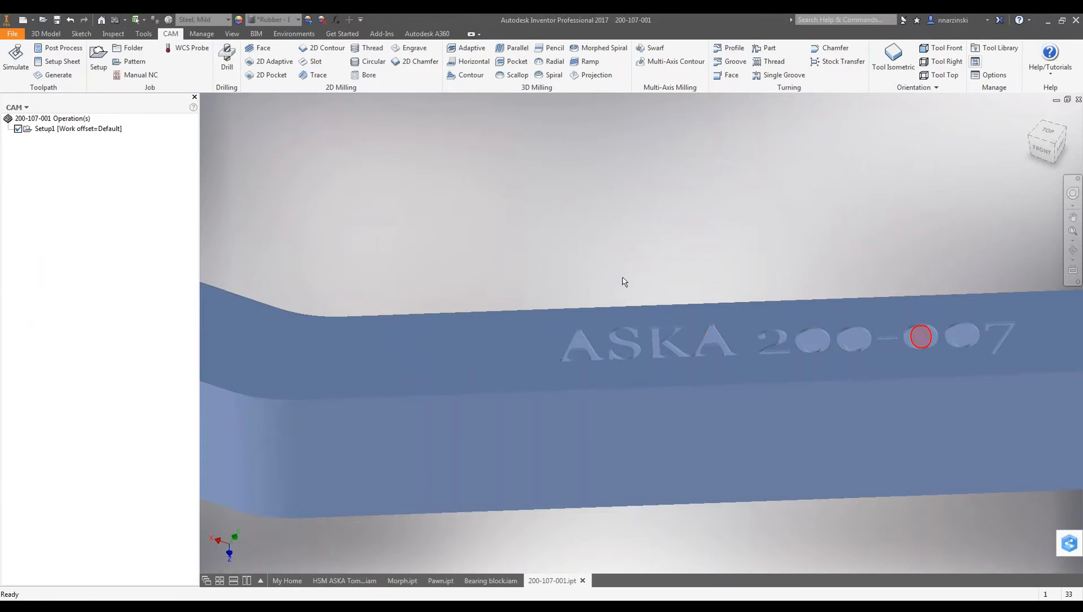
pyautogui.click(17, 107)
pyautogui.click(26, 121)
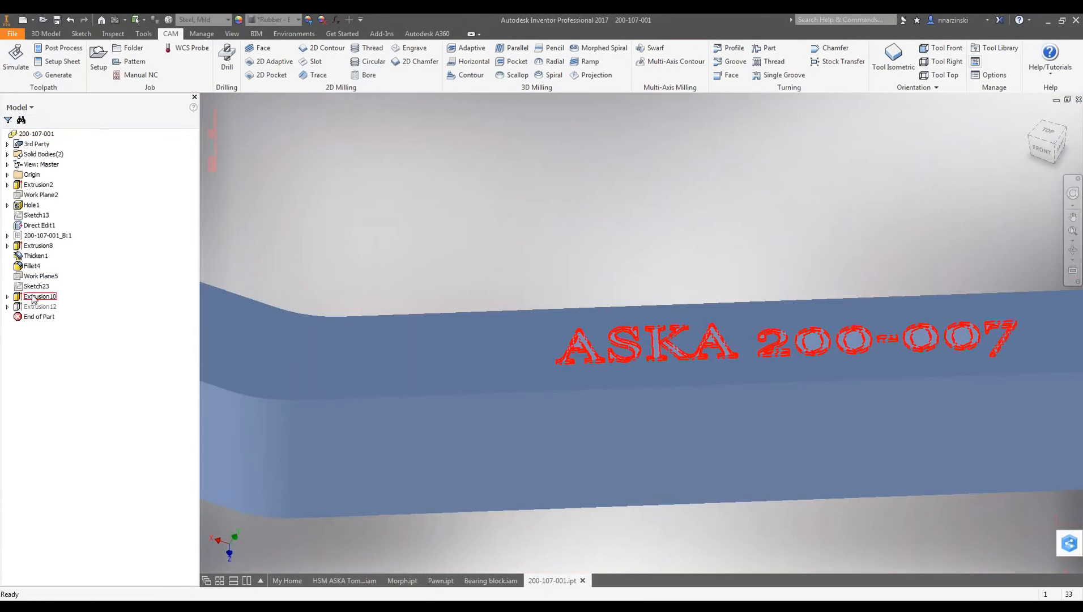
pyautogui.click(32, 296)
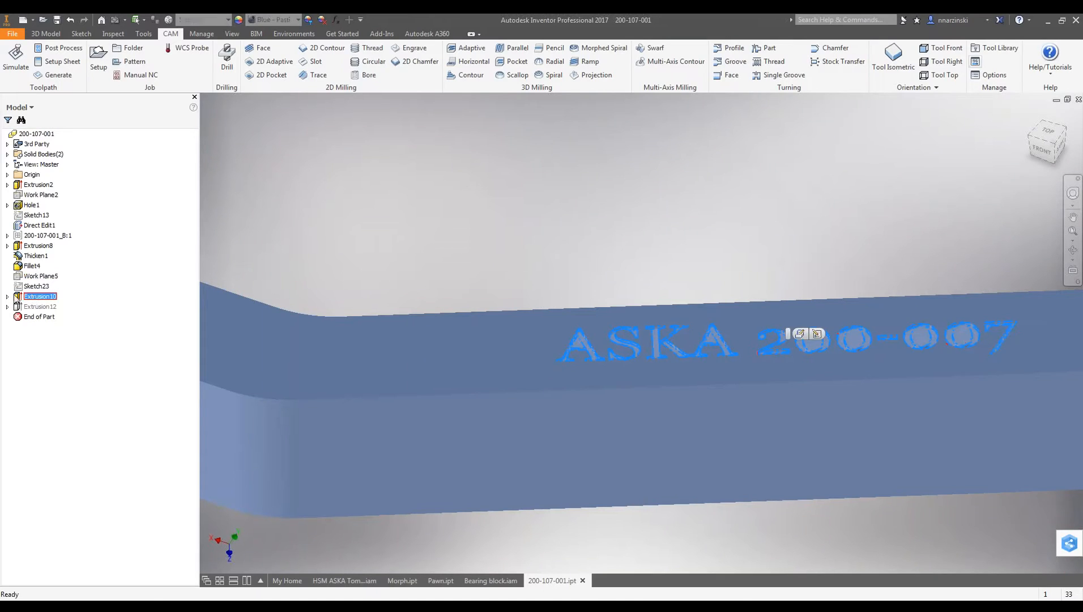
pyautogui.click(31, 306)
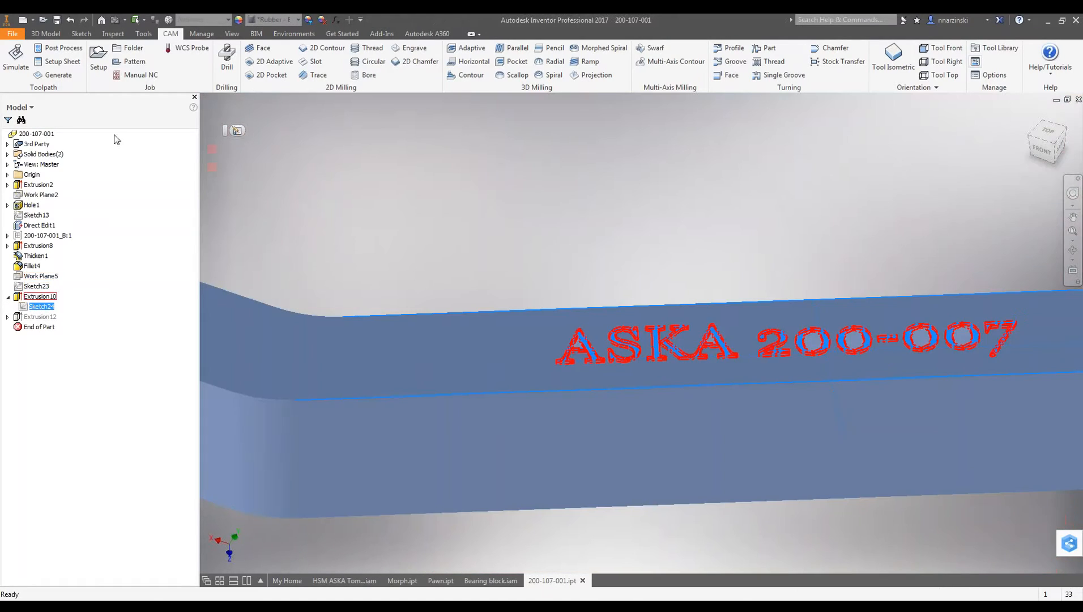
pyautogui.click(47, 34)
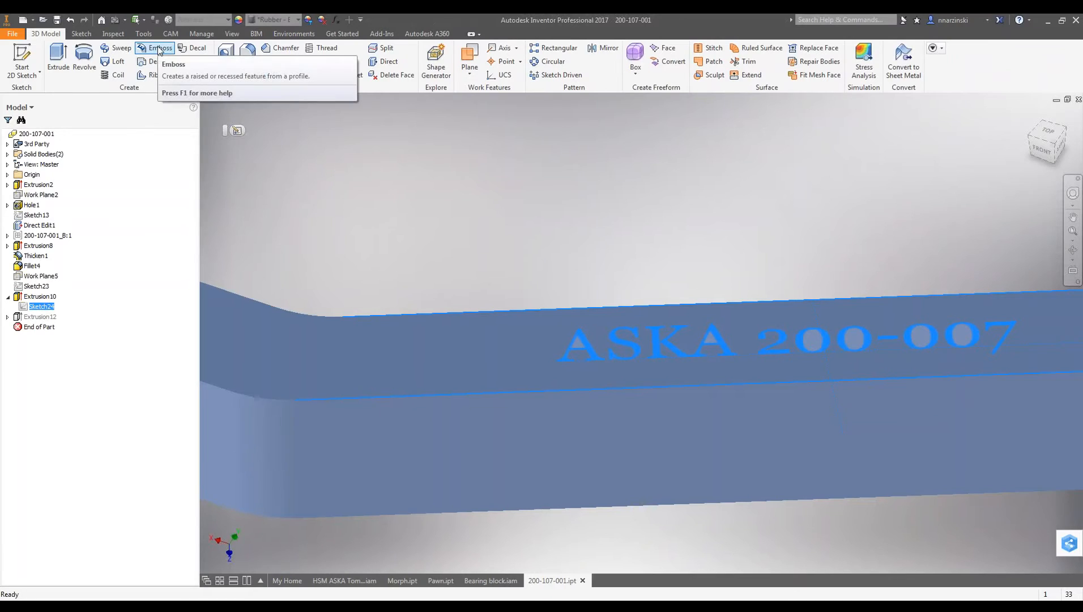
# Open Sketch24, inspect the font and content of the ASKA 200-007 geometry text, and leave the sketch without changes.
pyautogui.doubleClick(25, 307)
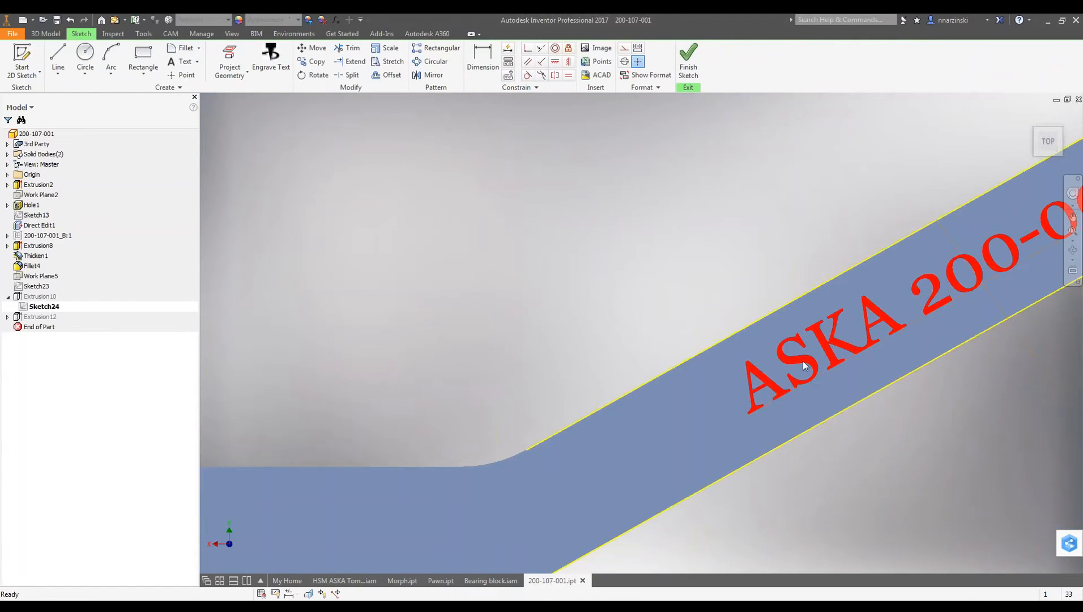
pyautogui.doubleClick(806, 366)
pyautogui.hotkey('ctrl', 'a')
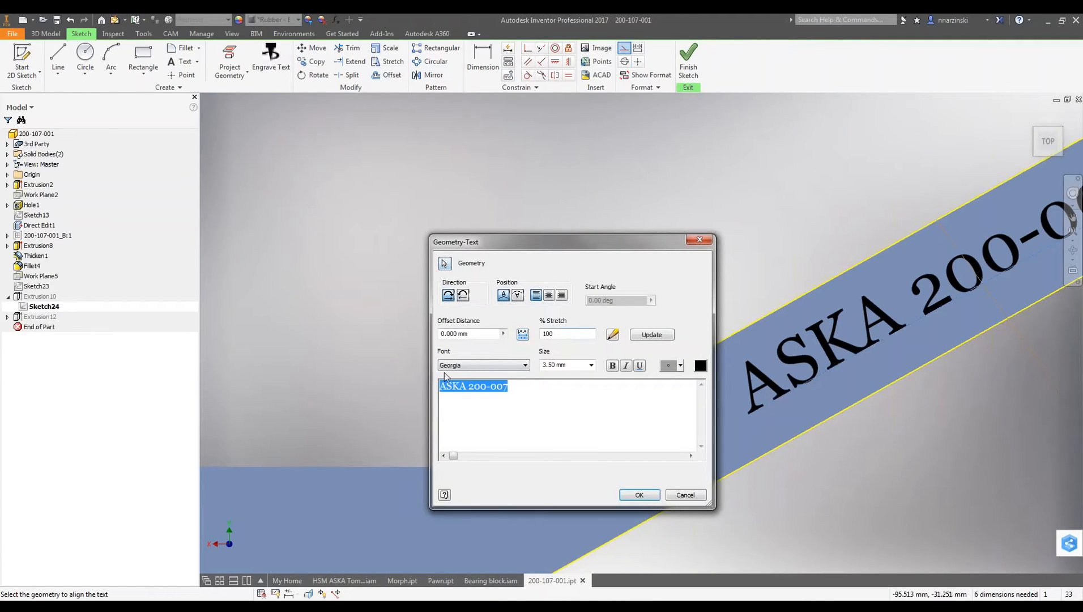
pyautogui.click(686, 494)
pyautogui.click(684, 66)
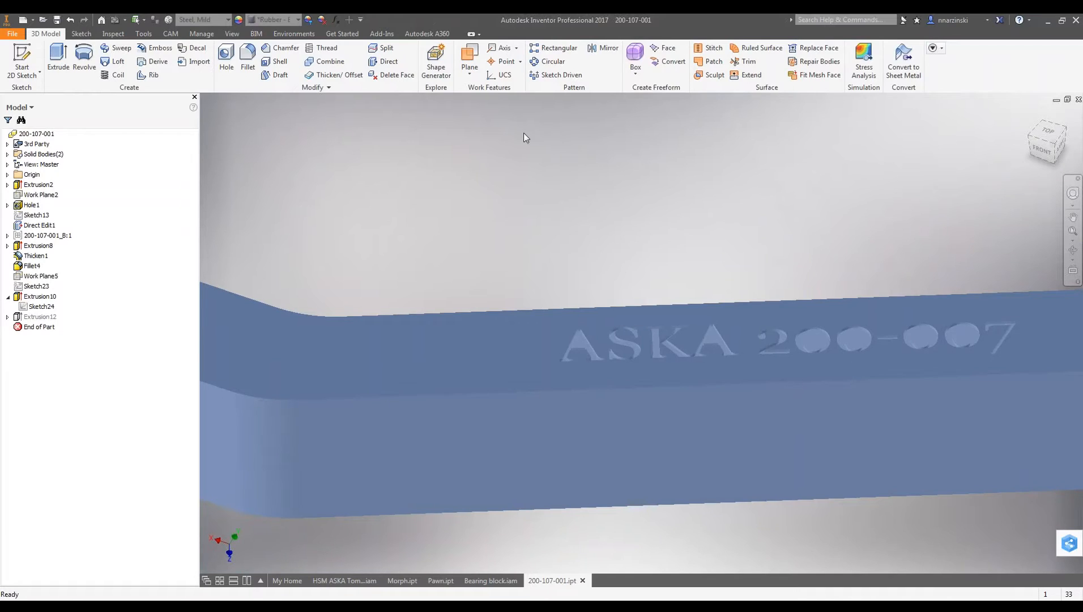
# Return to the bracket's CAM operations and examine Setup1's stock around the lettering.
pyautogui.click(20, 107)
pyautogui.click(31, 145)
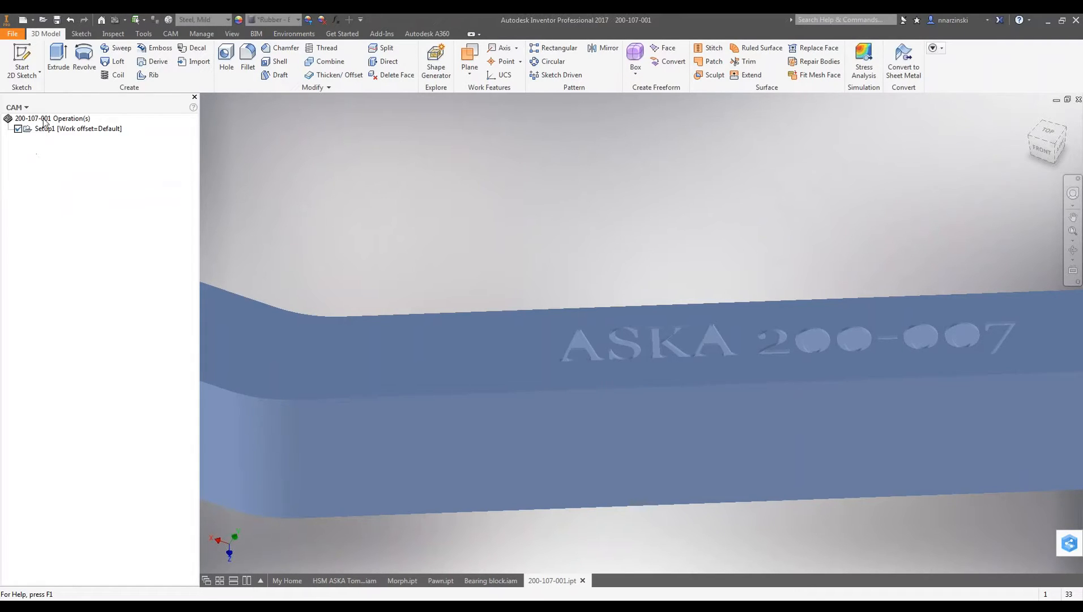
pyautogui.click(59, 130)
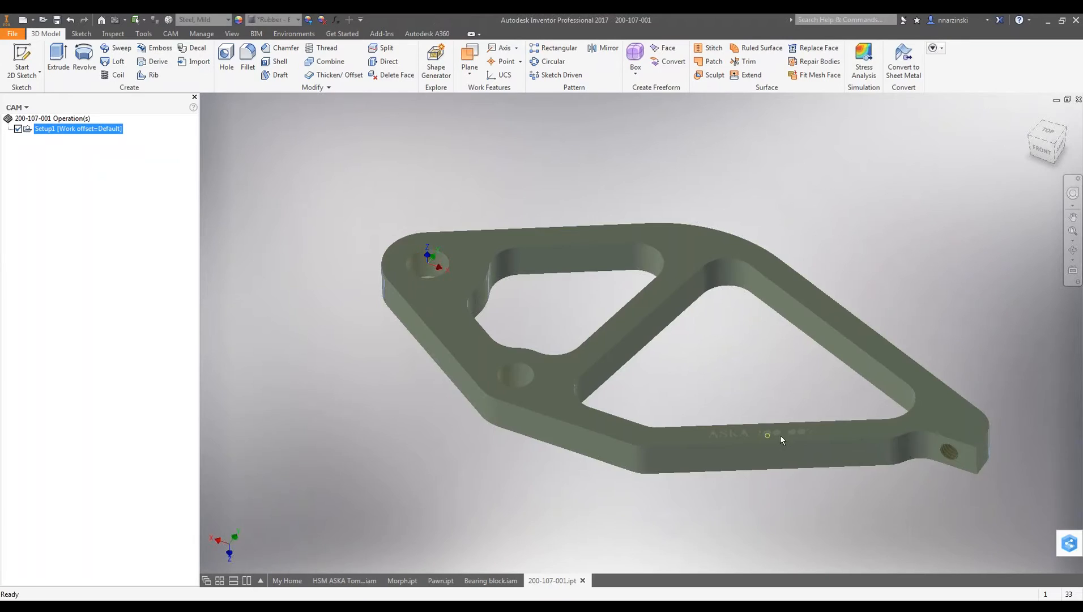
pyautogui.scroll(5, 780, 435)
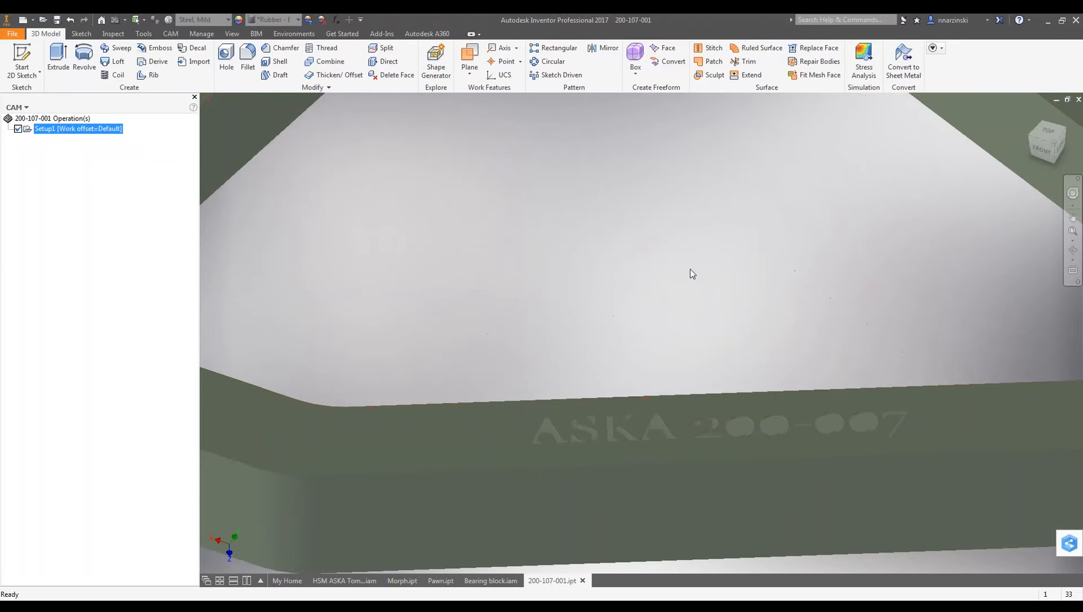
# Start a 2D Engrave operation in Setup1 using the #50 Ø10 mm 45° chamfer mill.
pyautogui.click(171, 34)
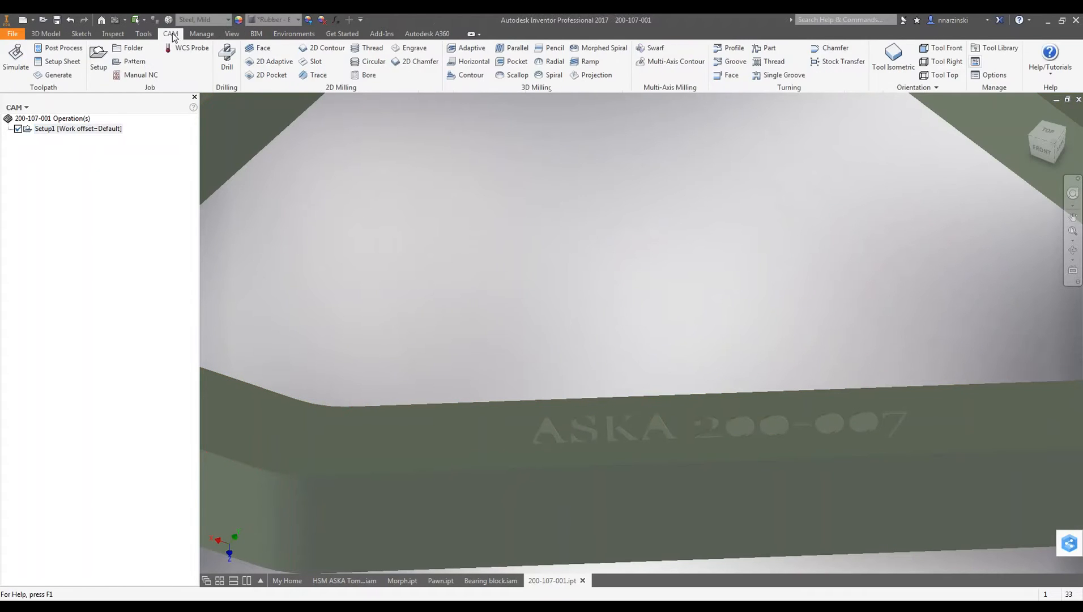
pyautogui.click(404, 52)
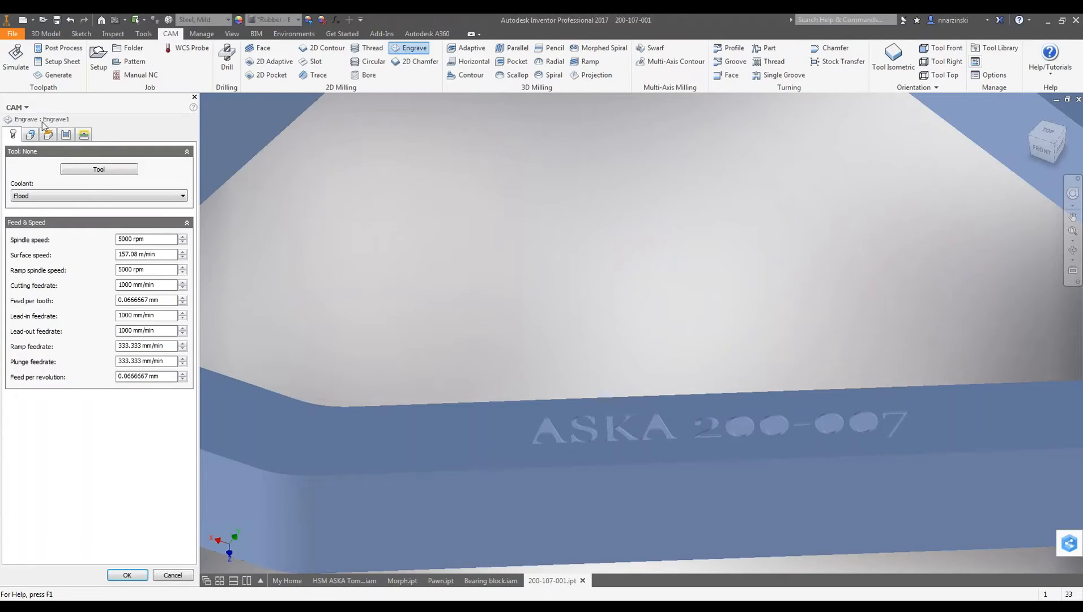
pyautogui.click(98, 170)
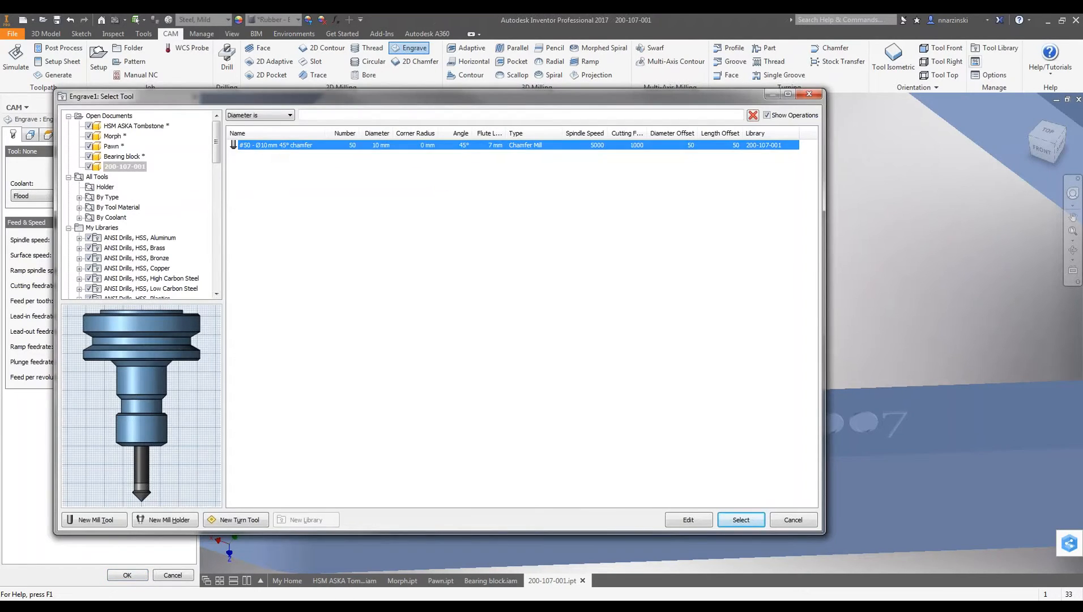
pyautogui.click(752, 520)
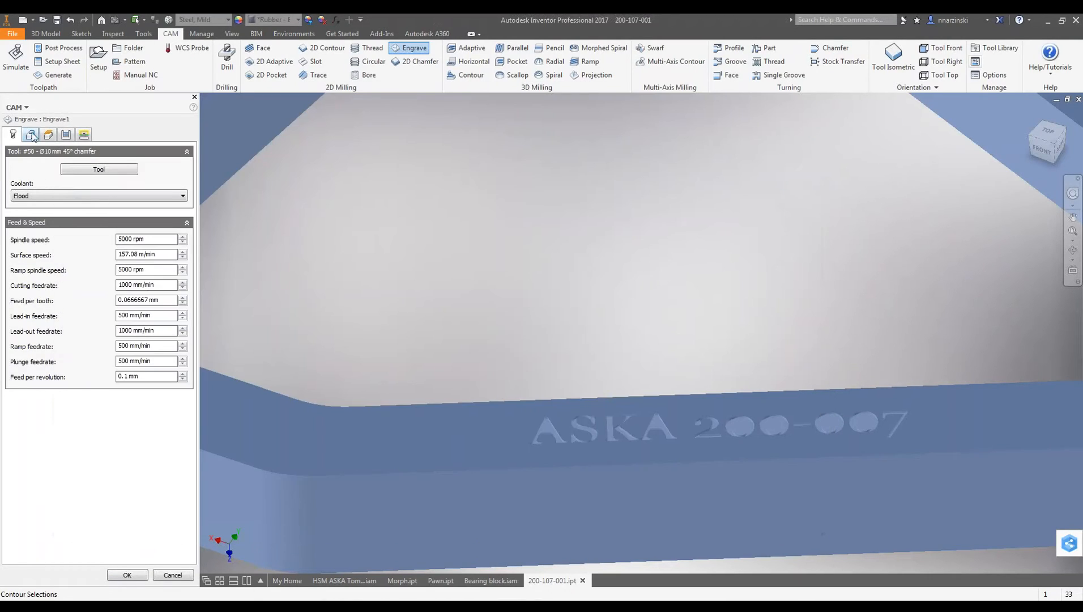
# Select the contours of the ASKA letters on the bracket as the engraving geometry.
pyautogui.click(31, 135)
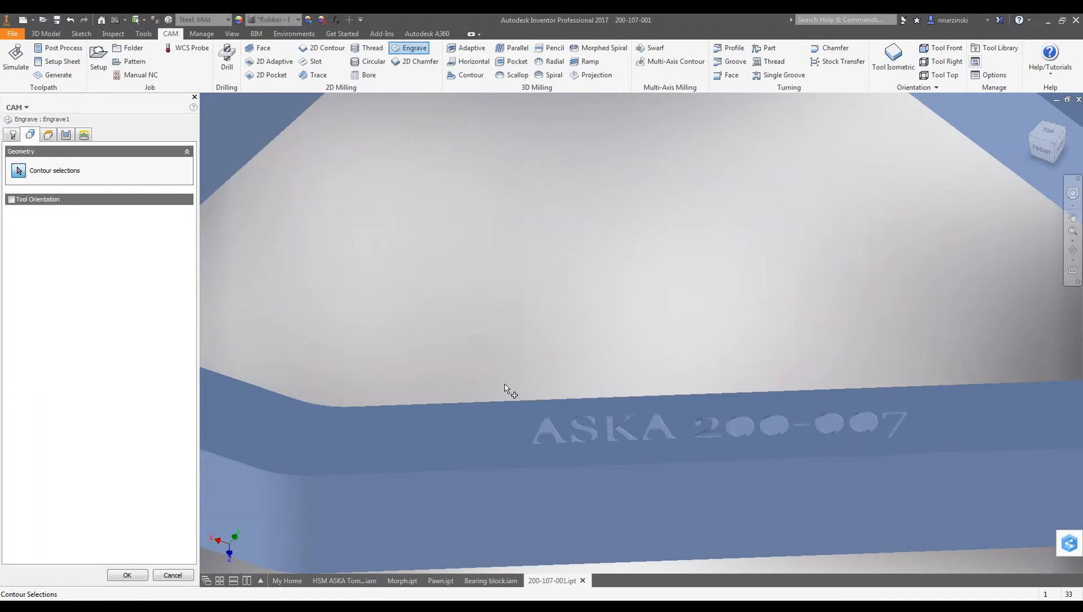
pyautogui.scroll(5, 544, 427)
pyautogui.click(552, 426)
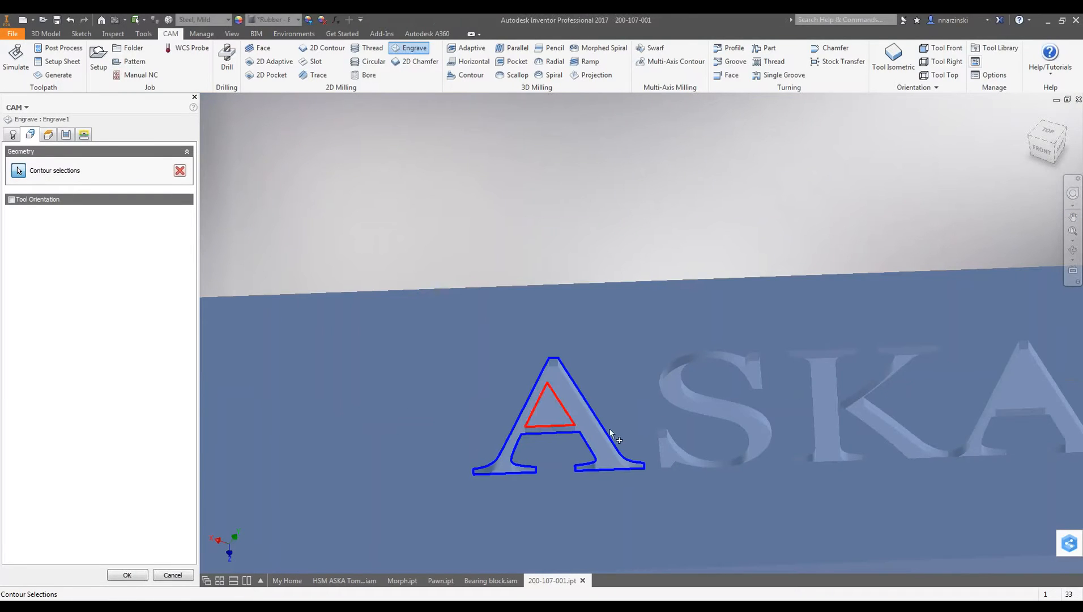
pyautogui.click(678, 448)
pyautogui.click(816, 445)
pyautogui.moveTo(937, 424); pyautogui.dragTo(511, 322, button='middle')
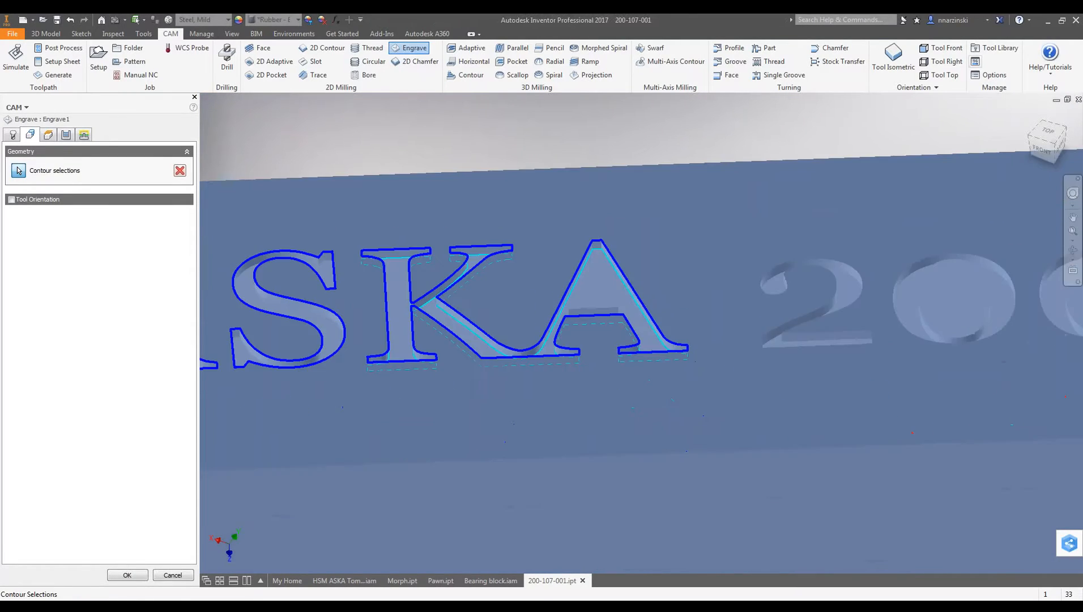
pyautogui.click(607, 306)
# Add the outer and inner contours of the 200-007 characters to the engraving selection.
pyautogui.click(787, 331)
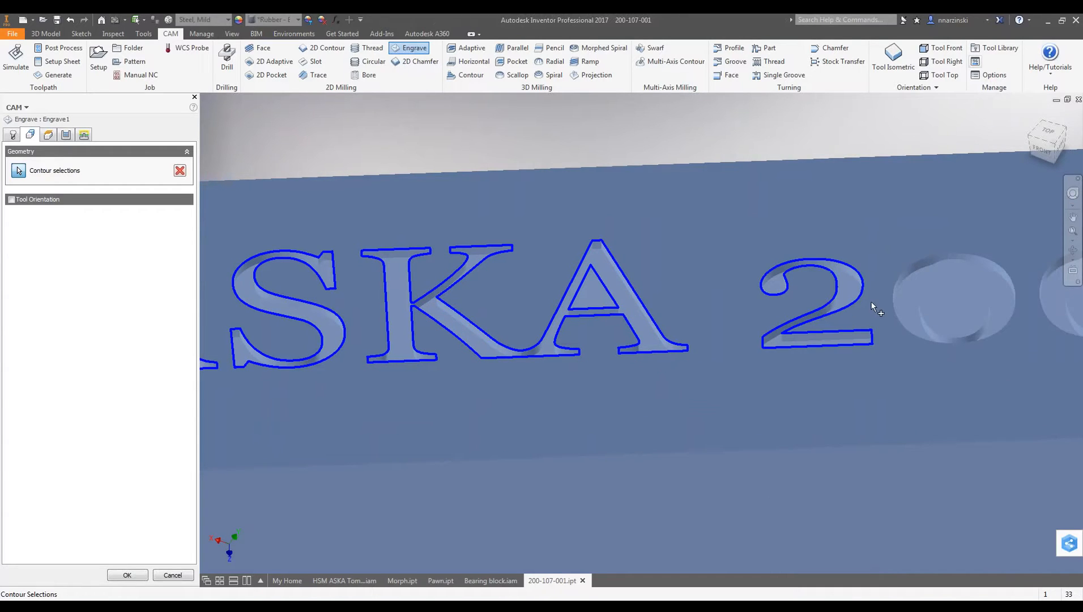
pyautogui.click(893, 300)
pyautogui.click(938, 317)
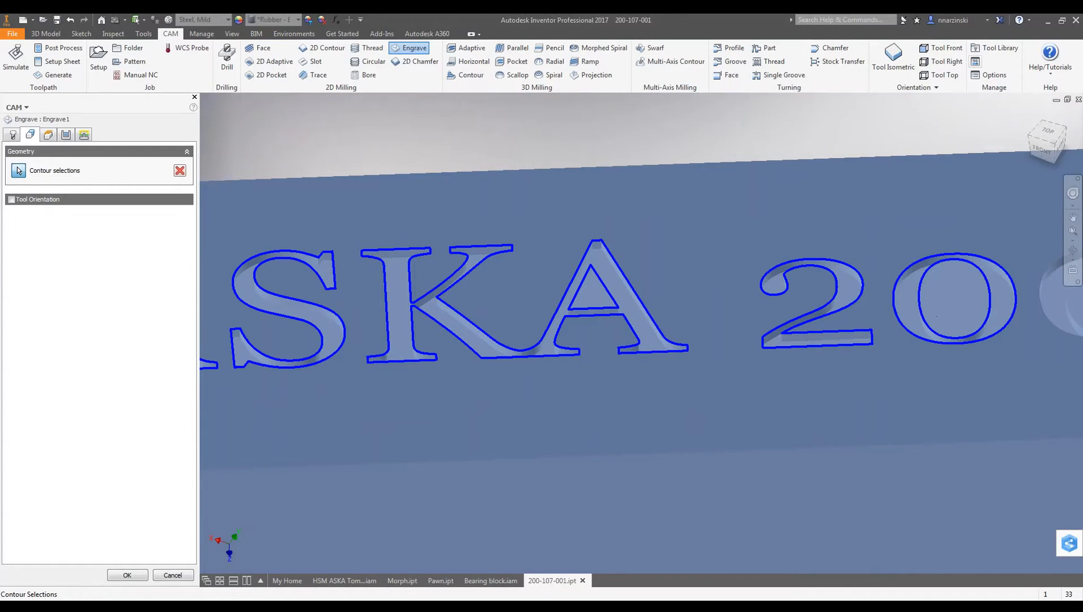
pyautogui.moveTo(938, 316); pyautogui.dragTo(445, 271, button='middle')
pyautogui.click(582, 268)
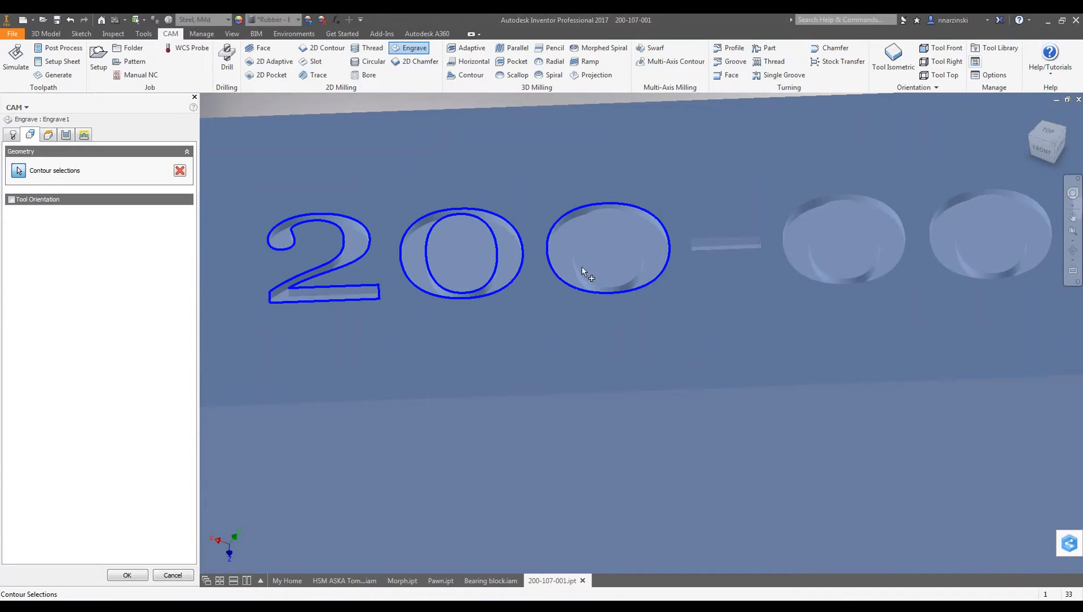
pyautogui.click(581, 270)
pyautogui.click(774, 250)
pyautogui.click(801, 248)
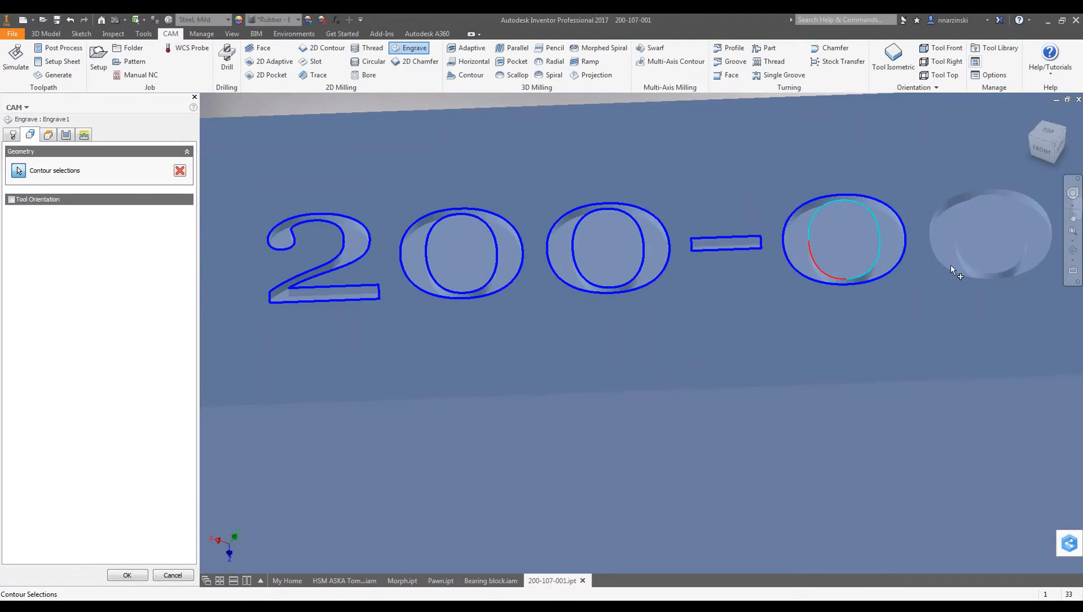
pyautogui.moveTo(950, 265); pyautogui.dragTo(748, 282, button='middle')
pyautogui.click(774, 280)
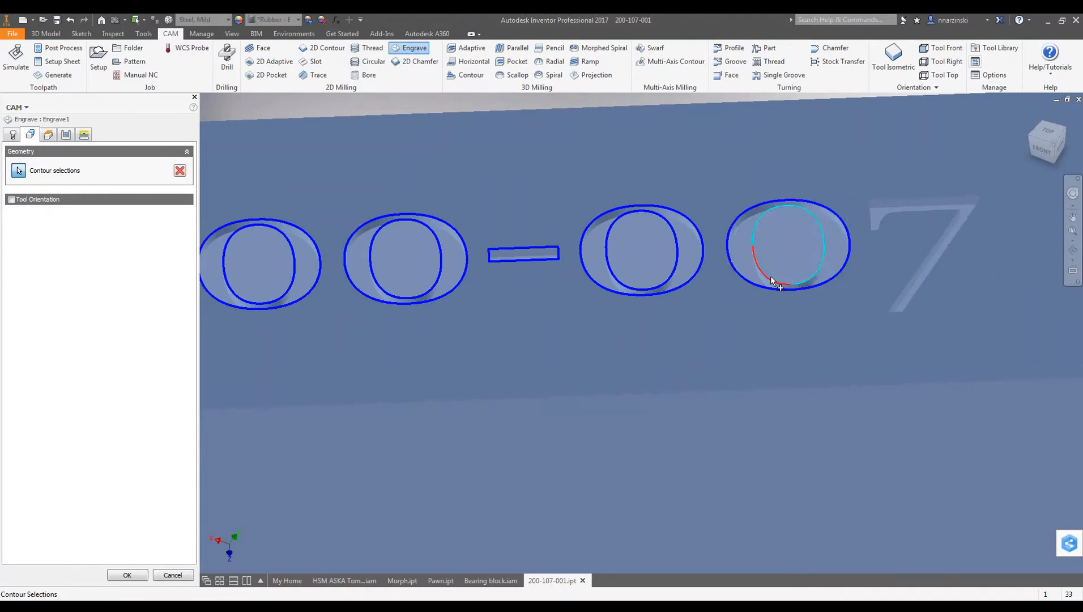
pyautogui.click(885, 293)
# Complete the contour selection on the ASKA lettering and generate the Engrave toolpath.
pyautogui.scroll(-5, 898, 236)
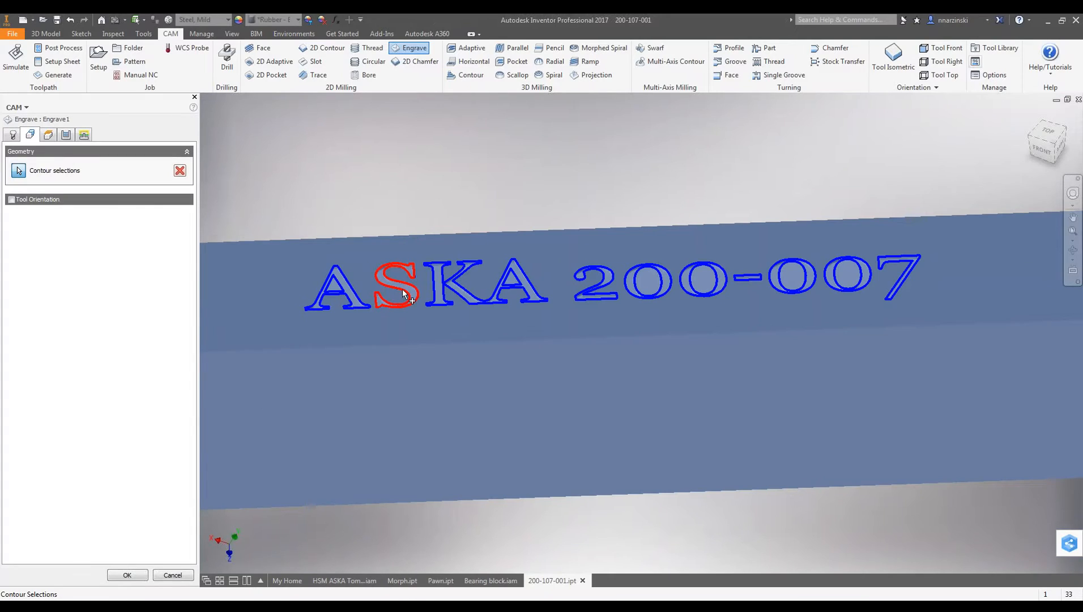
pyautogui.scroll(5, 391, 273)
pyautogui.click(367, 193)
pyautogui.scroll(-5, 605, 309)
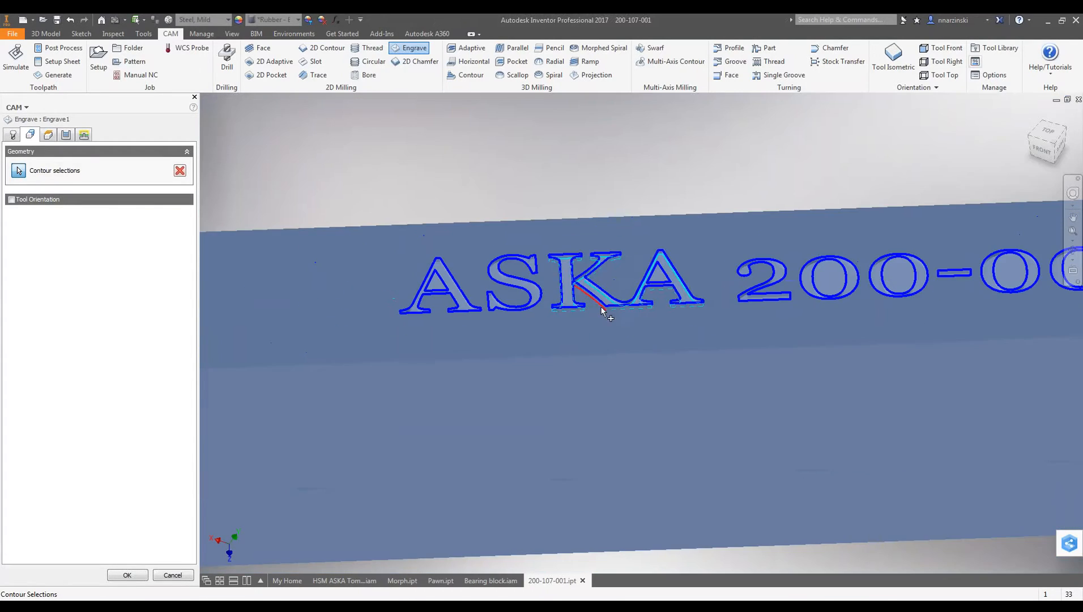
pyautogui.rightClick(289, 148)
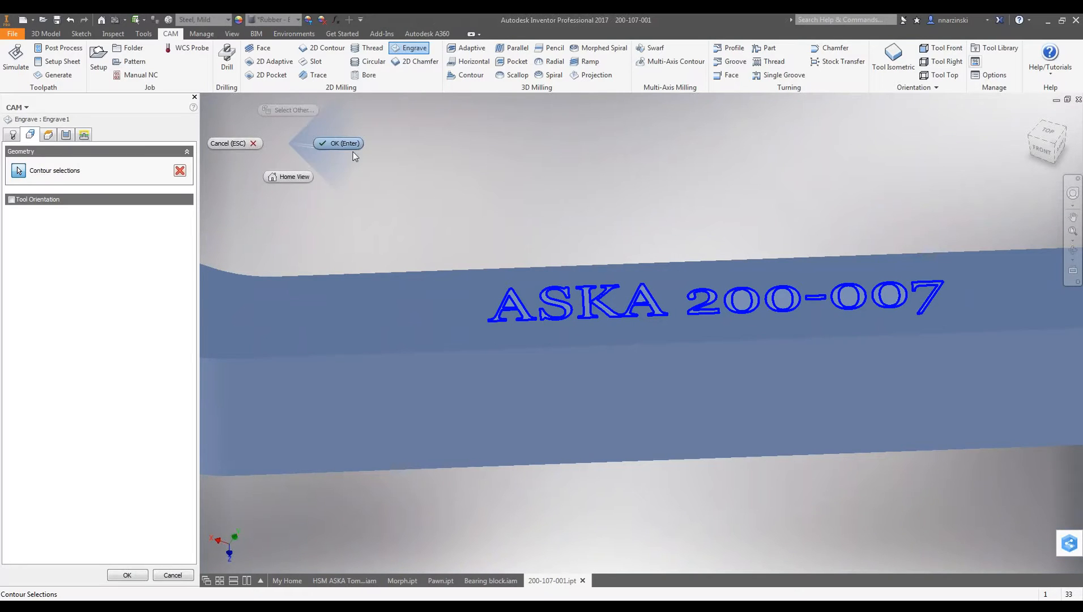
pyautogui.click(289, 178)
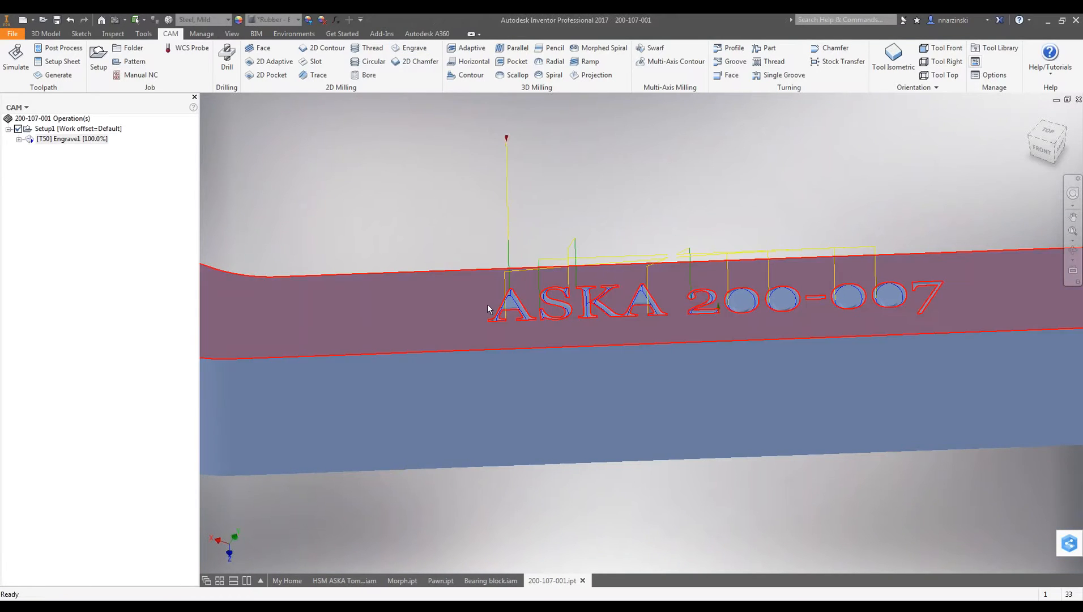
# Examine the engraving toolpath on the lettering, play its stock simulation through, and close the simulation.
pyautogui.scroll(5, 574, 270)
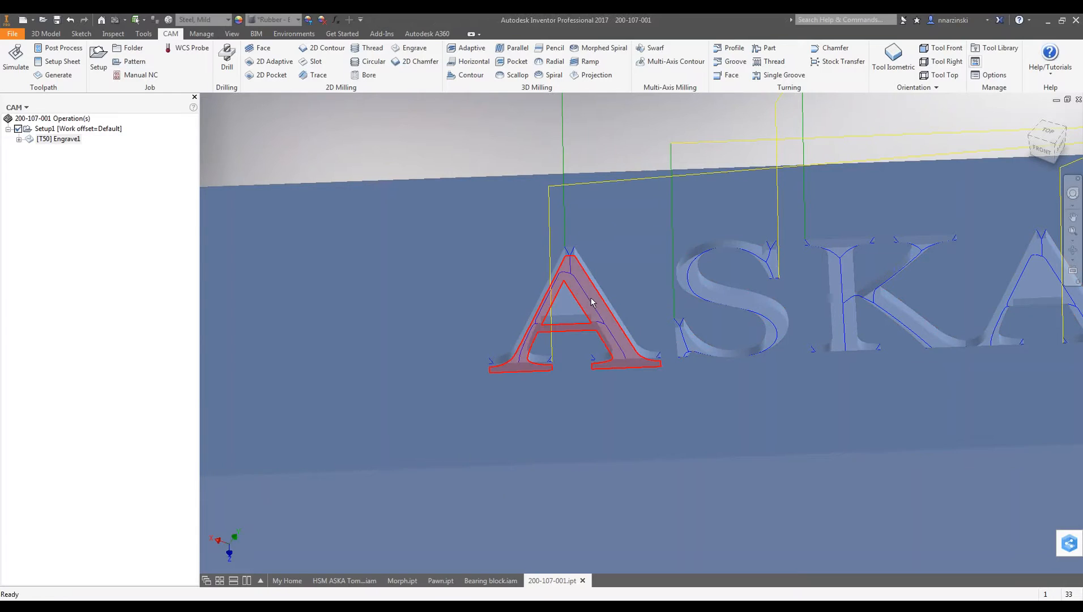
pyautogui.moveTo(592, 305)
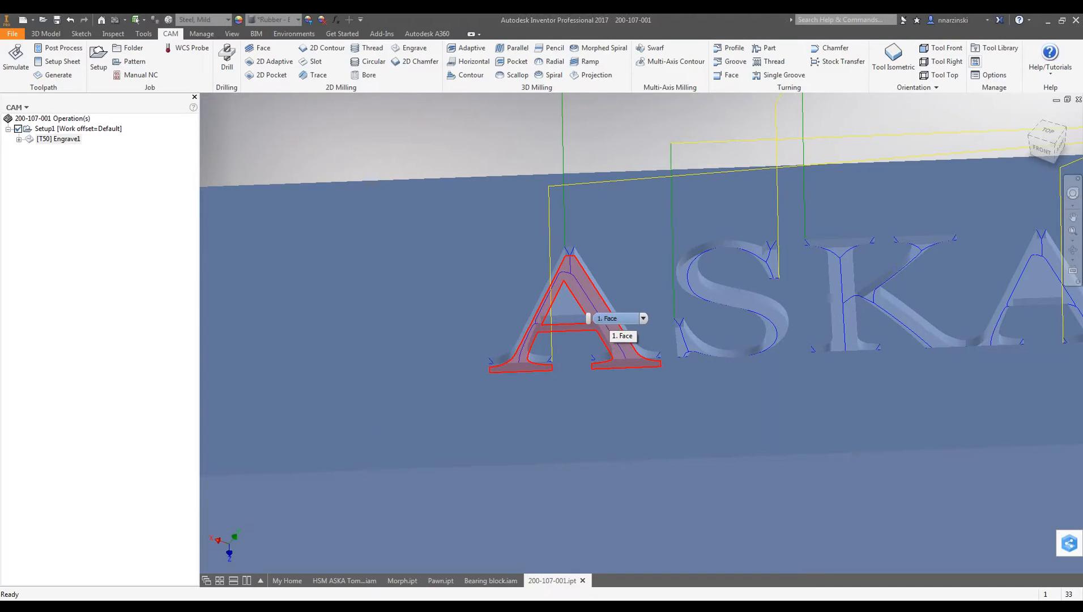
pyautogui.scroll(-7, 376, 339)
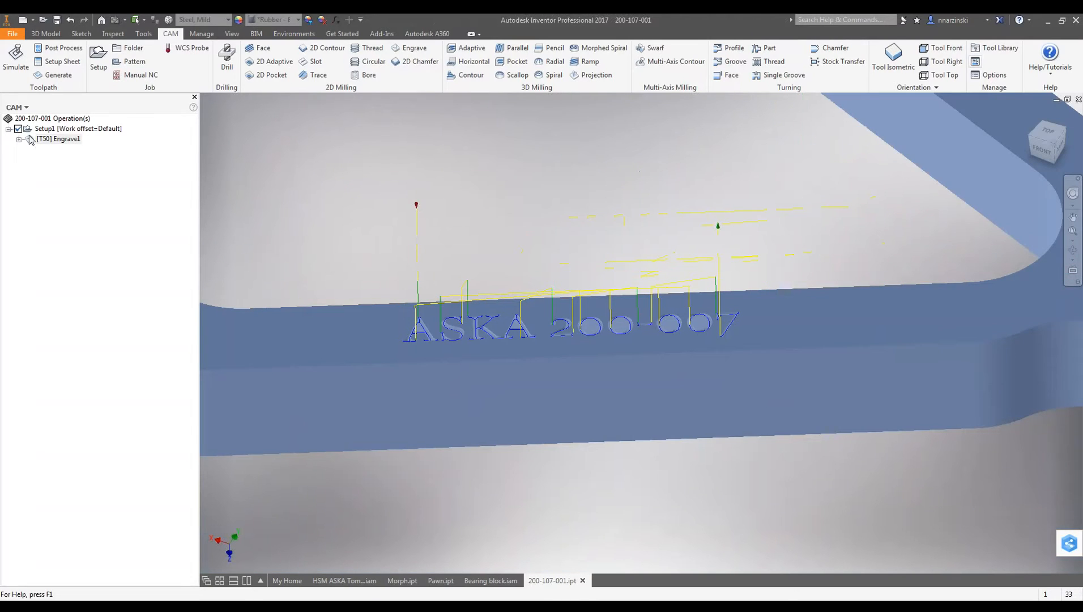
pyautogui.click(13, 57)
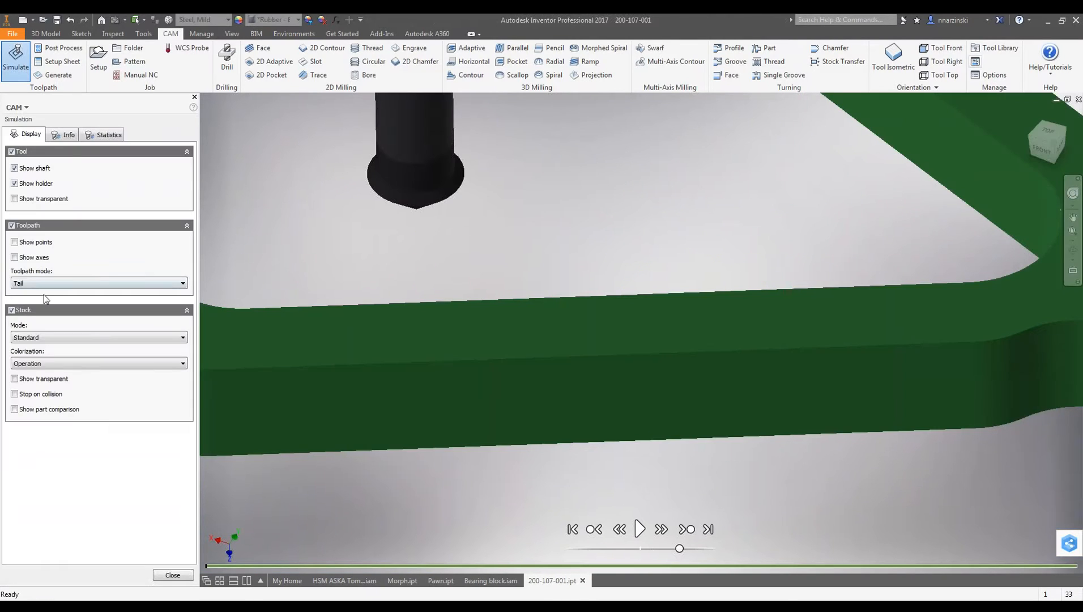
pyautogui.rightClick(487, 261)
pyautogui.click(526, 259)
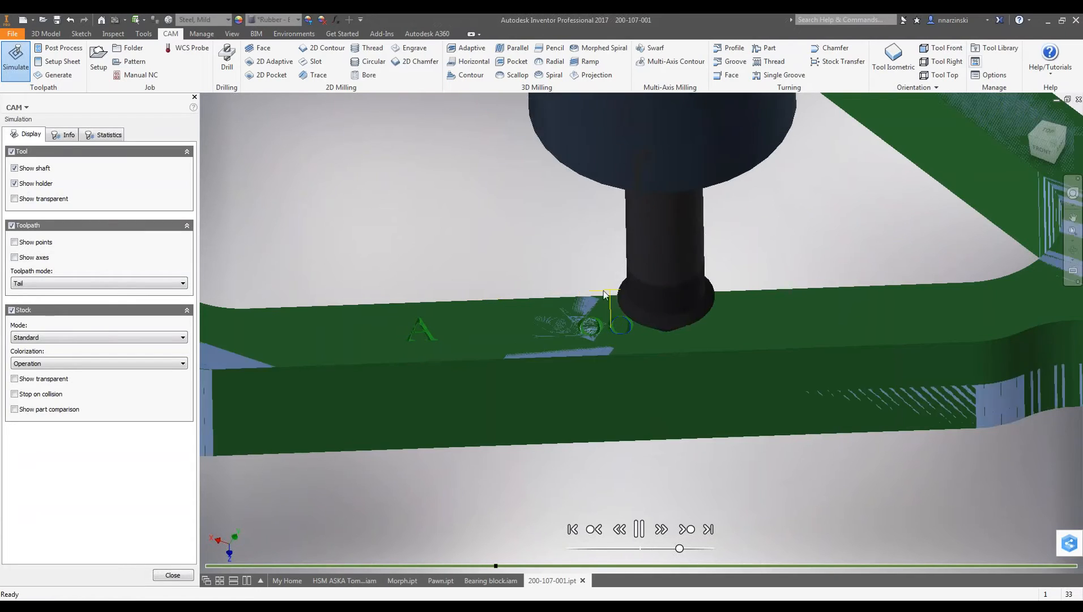
pyautogui.scroll(6, 642, 340)
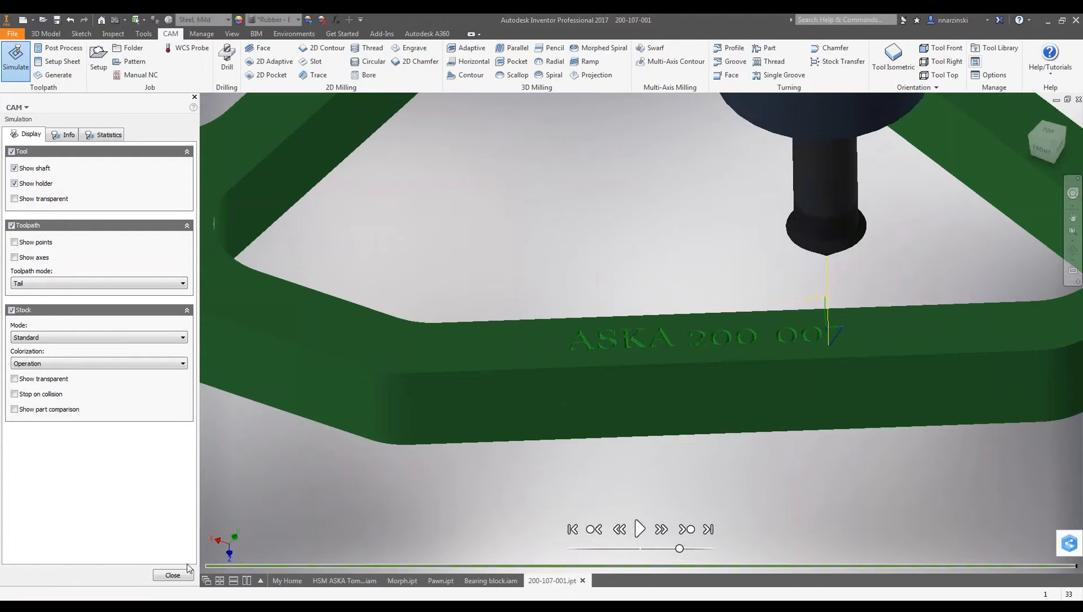
pyautogui.click(173, 575)
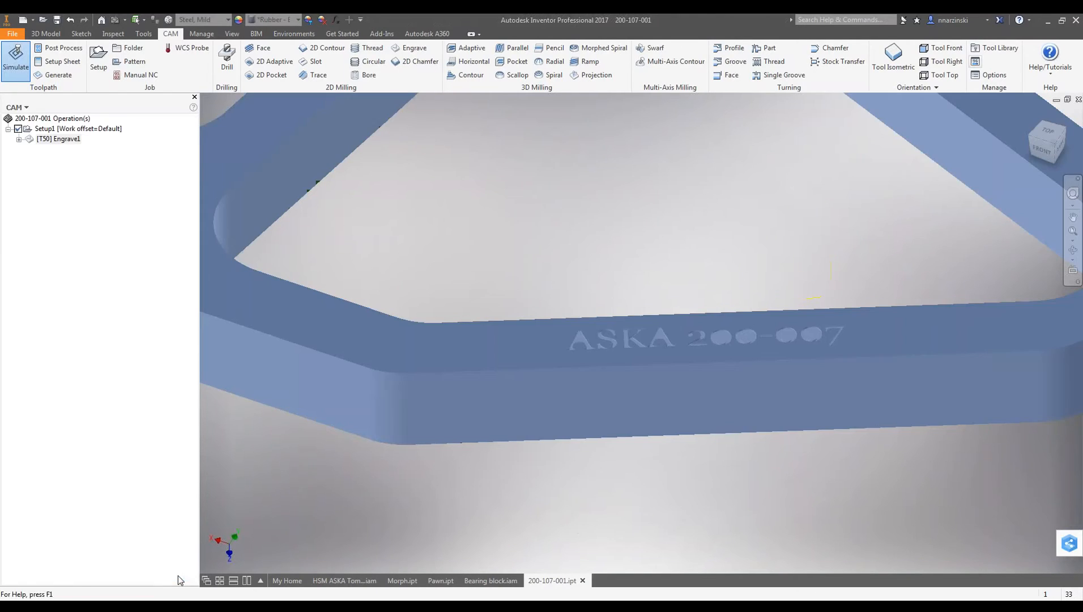
# Change the font of the ASKA 200-007 geometry text in Sketch24 to Times New Roman and finish the sketch.
pyautogui.click(17, 108)
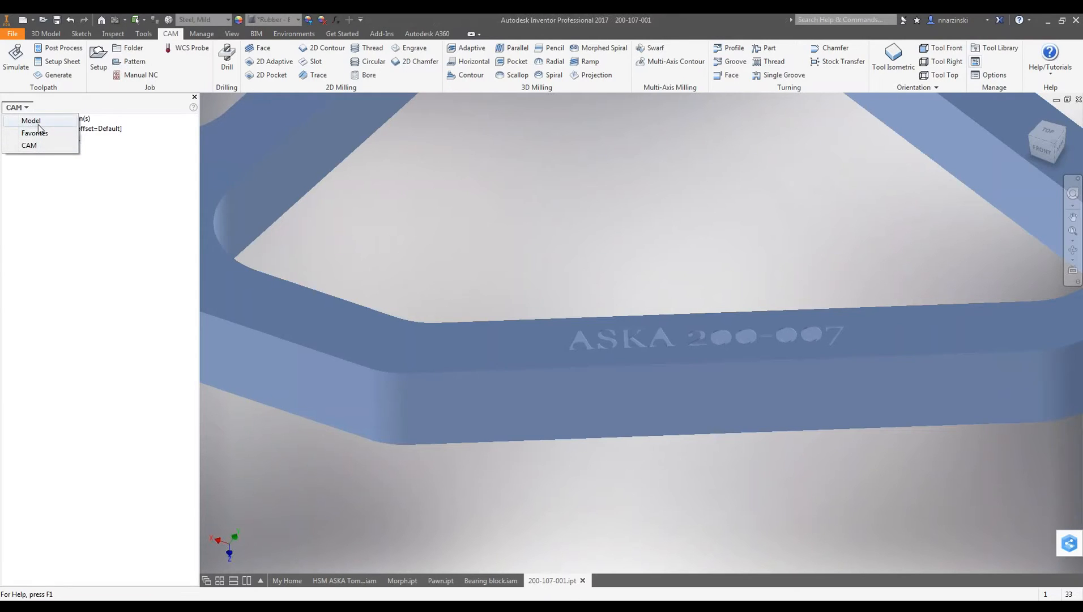
pyautogui.click(37, 123)
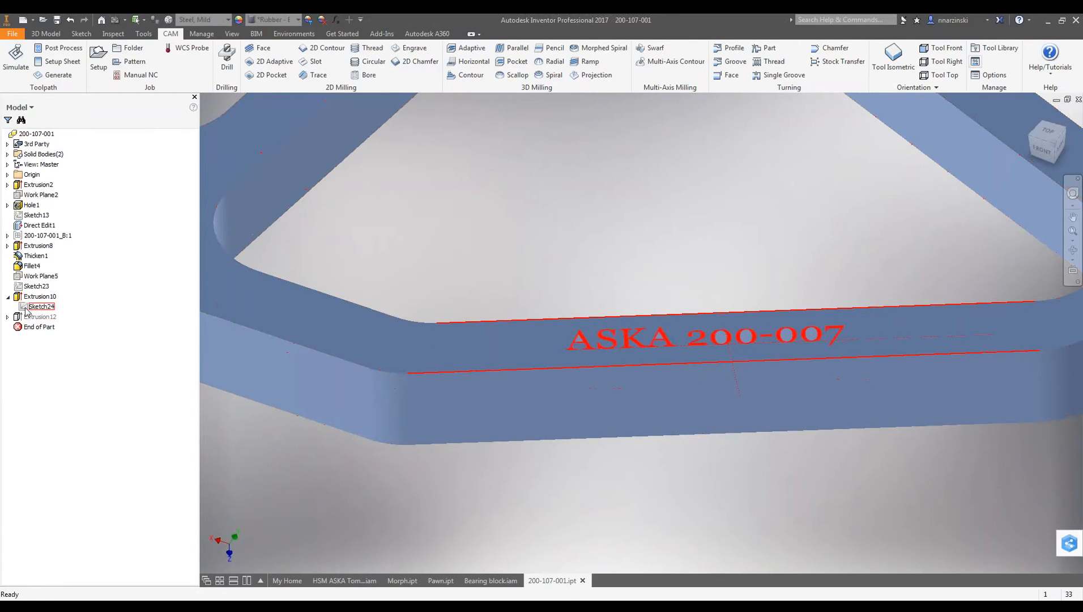
pyautogui.doubleClick(25, 307)
pyautogui.doubleClick(949, 398)
pyautogui.moveTo(509, 387); pyautogui.dragTo(382, 375)
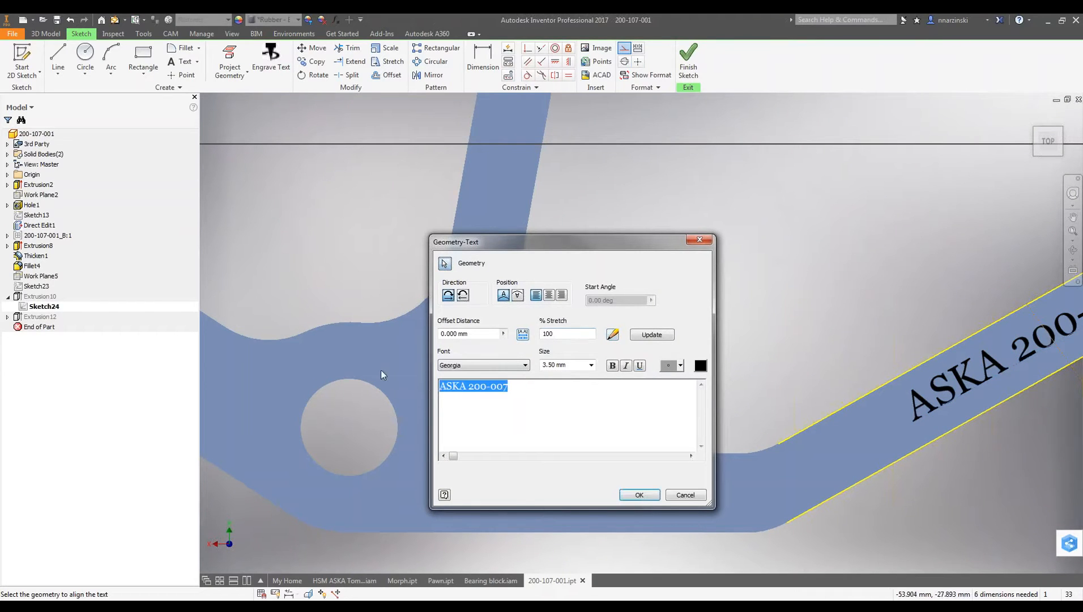
pyautogui.click(482, 365)
pyautogui.scroll(-10, 480, 323)
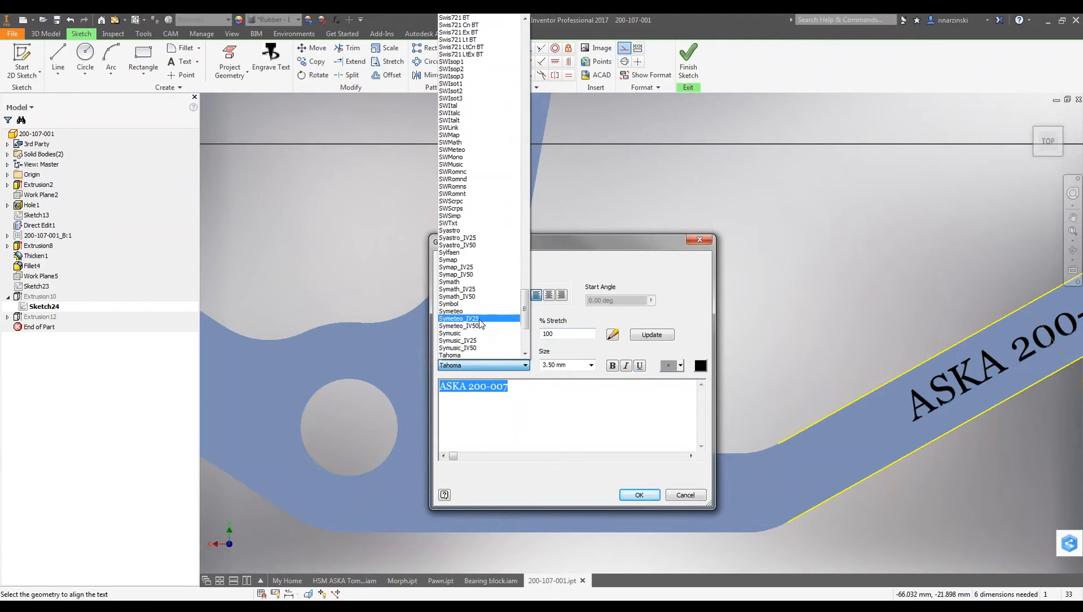
pyautogui.scroll(-3, 479, 156)
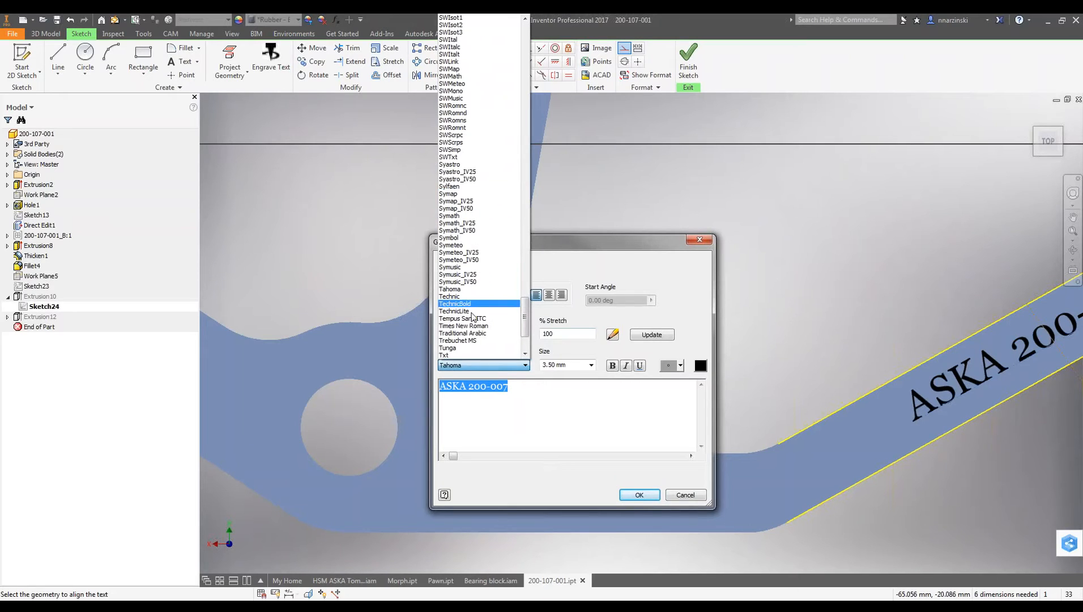
pyautogui.click(463, 326)
pyautogui.click(639, 495)
pyautogui.moveTo(751, 263); pyautogui.dragTo(523, 261, button='middle')
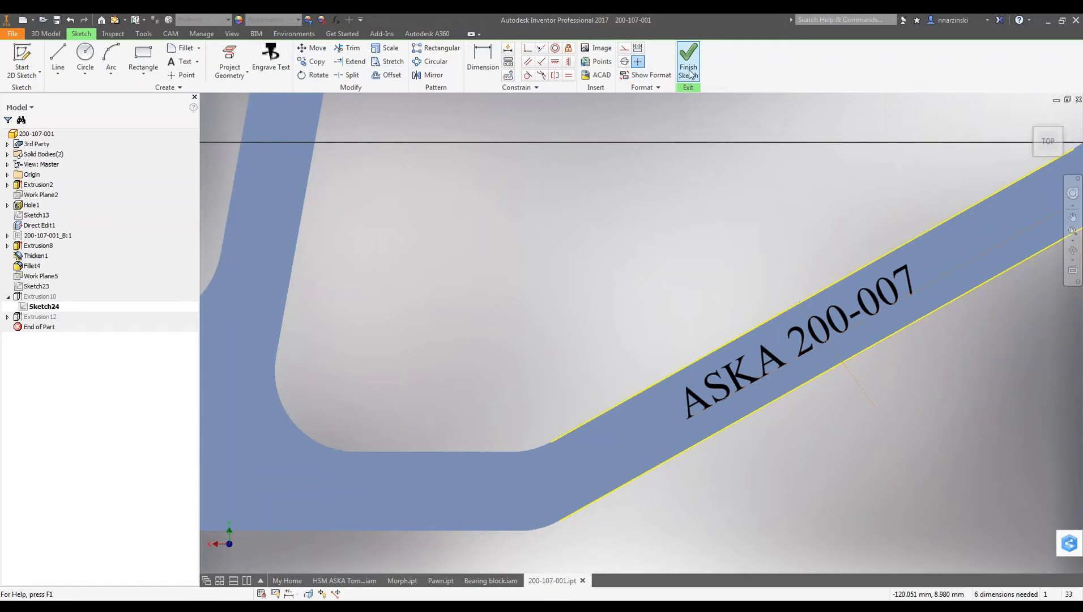
pyautogui.click(689, 62)
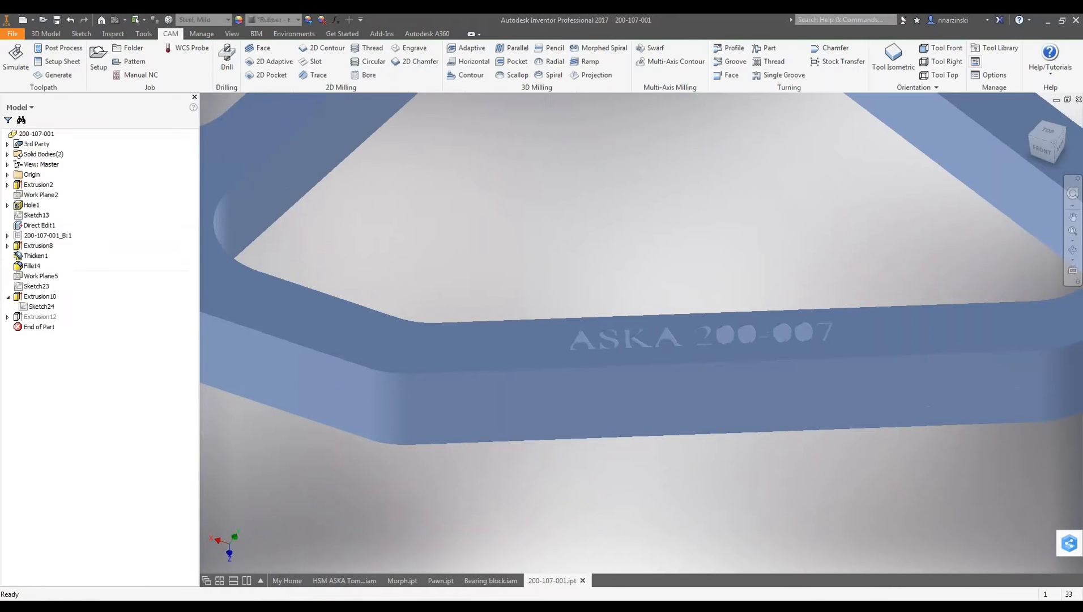
# Return to the CAM operations and regenerate the Engrave1 toolpath for the changed lettering.
pyautogui.click(19, 108)
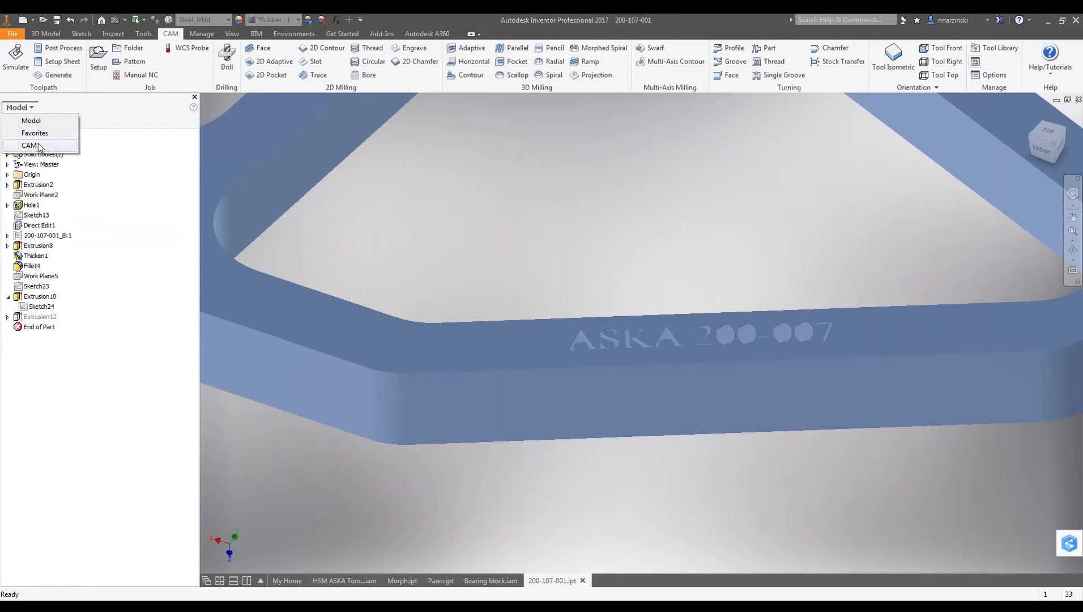
pyautogui.click(73, 148)
pyautogui.click(30, 143)
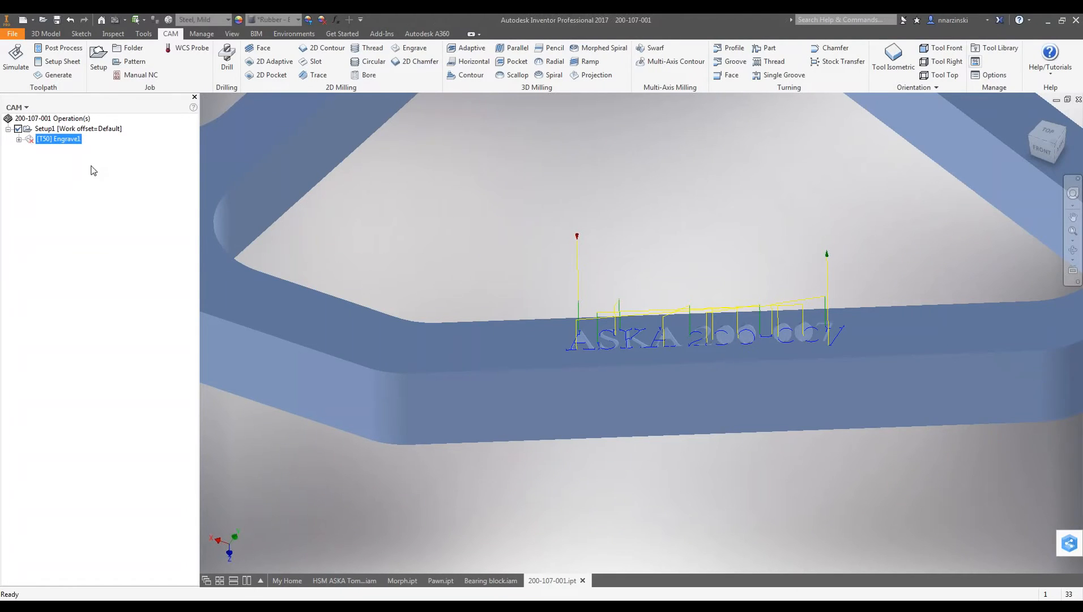
pyautogui.click(58, 76)
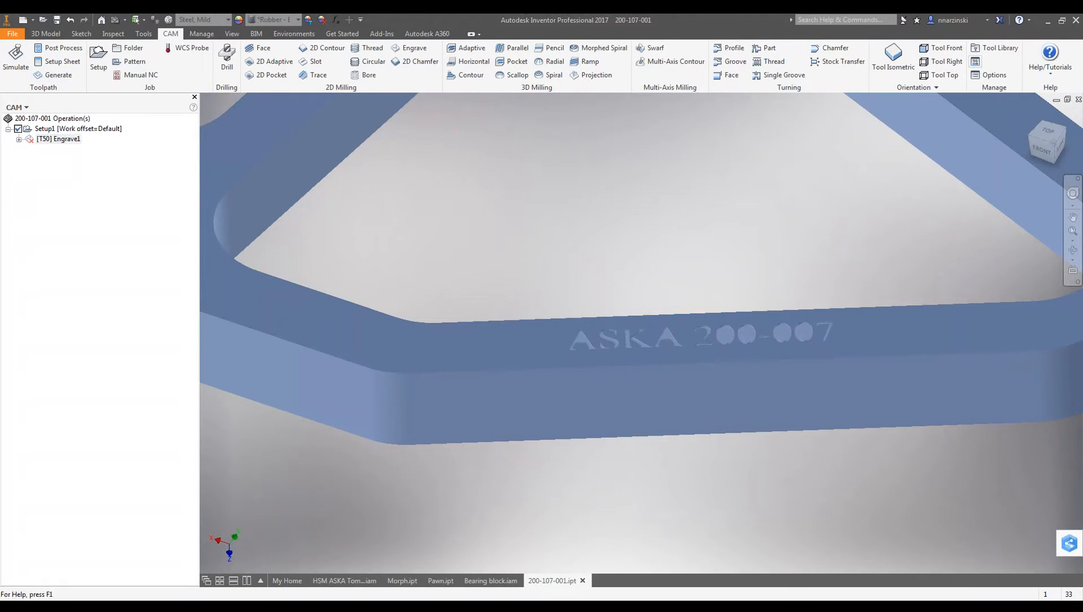
# Edit the Engrave1 operation, add the outline of the digit 2 to its contour selections, and regenerate the toolpath.
pyautogui.click(59, 139)
pyautogui.doubleClick(58, 139)
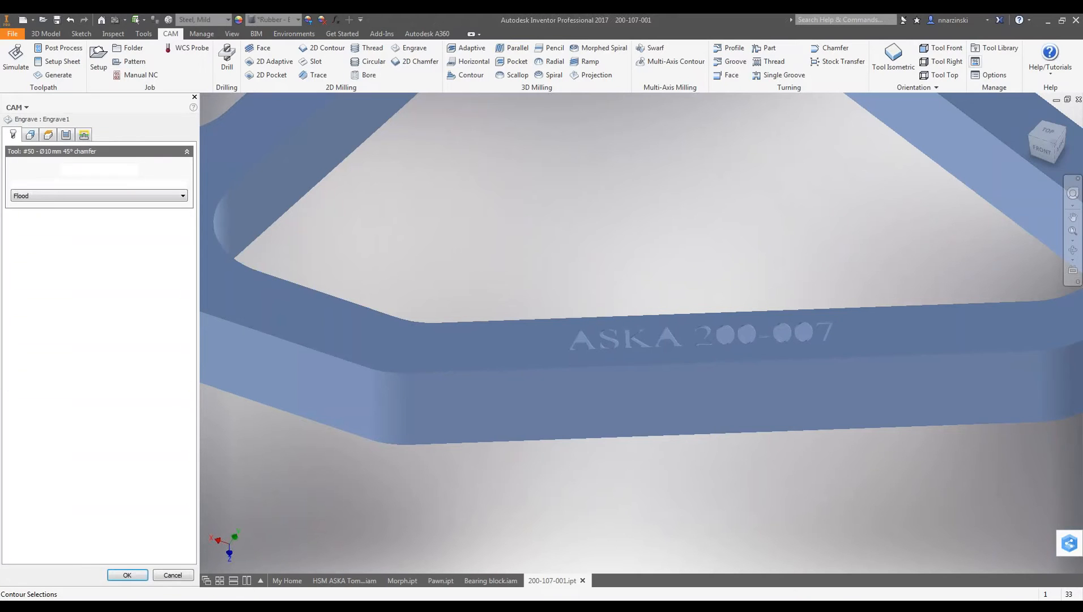
pyautogui.click(31, 136)
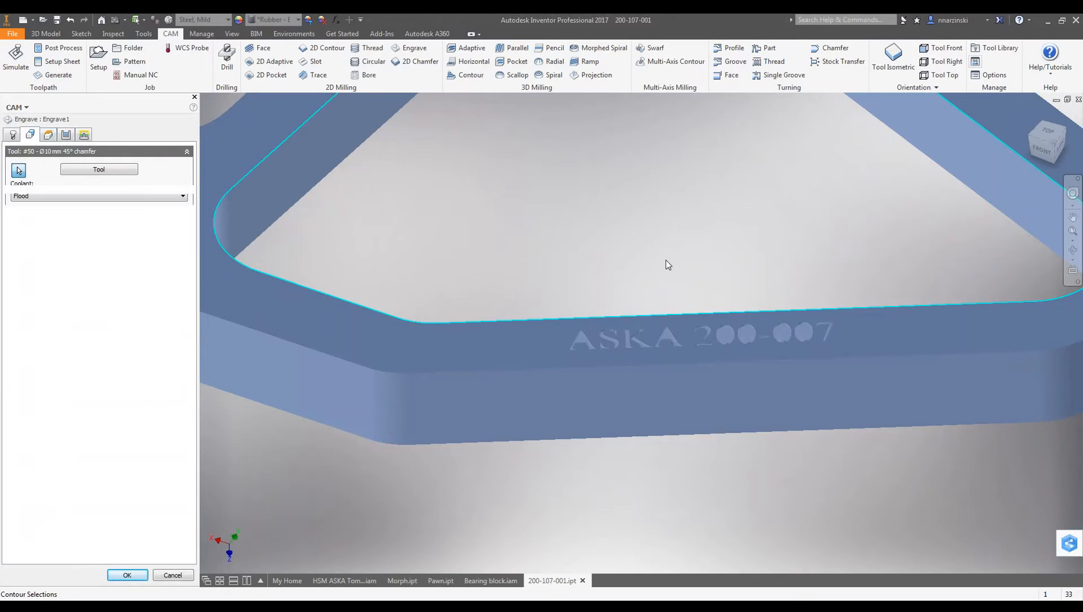
pyautogui.scroll(5, 608, 340)
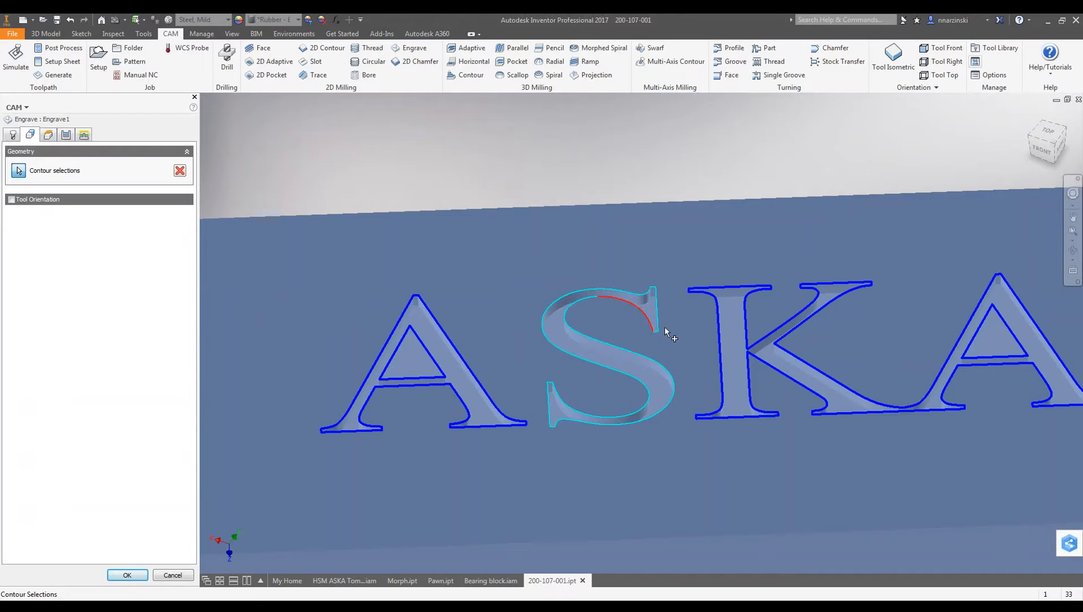
pyautogui.moveTo(916, 295); pyautogui.dragTo(592, 261, button='middle')
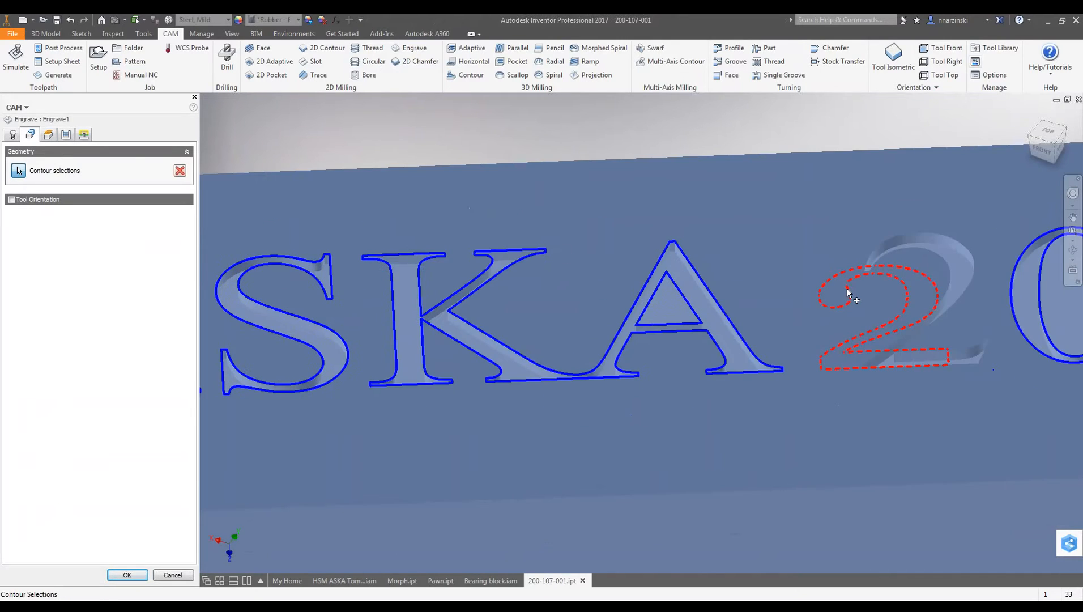
pyautogui.click(882, 245)
pyautogui.rightClick(777, 108)
pyautogui.click(778, 118)
pyautogui.scroll(-5, 621, 263)
pyautogui.scroll(-3, 621, 265)
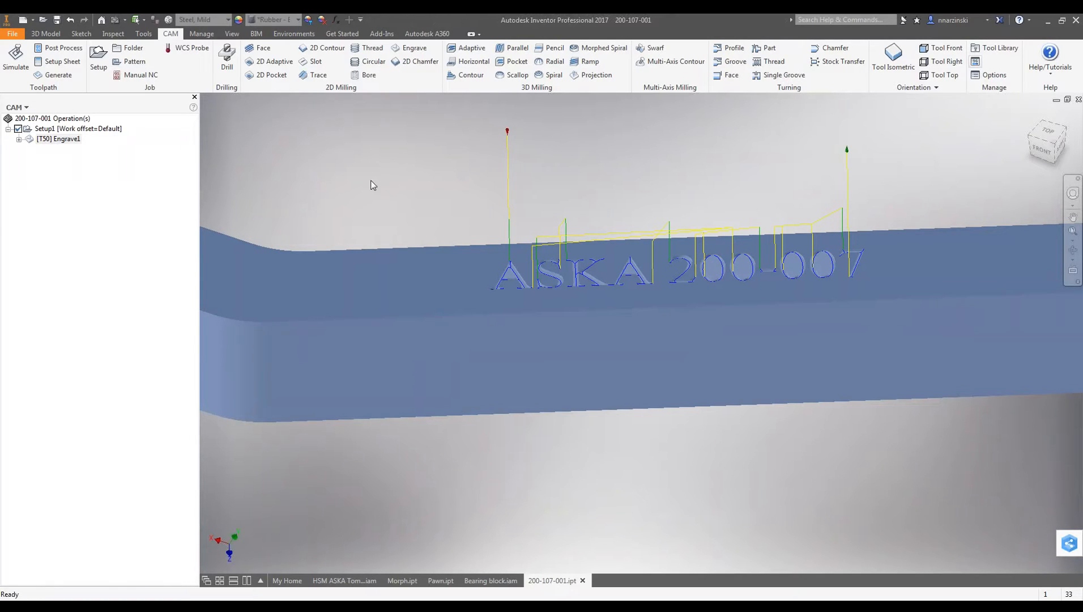
pyautogui.scroll(-5, 563, 197)
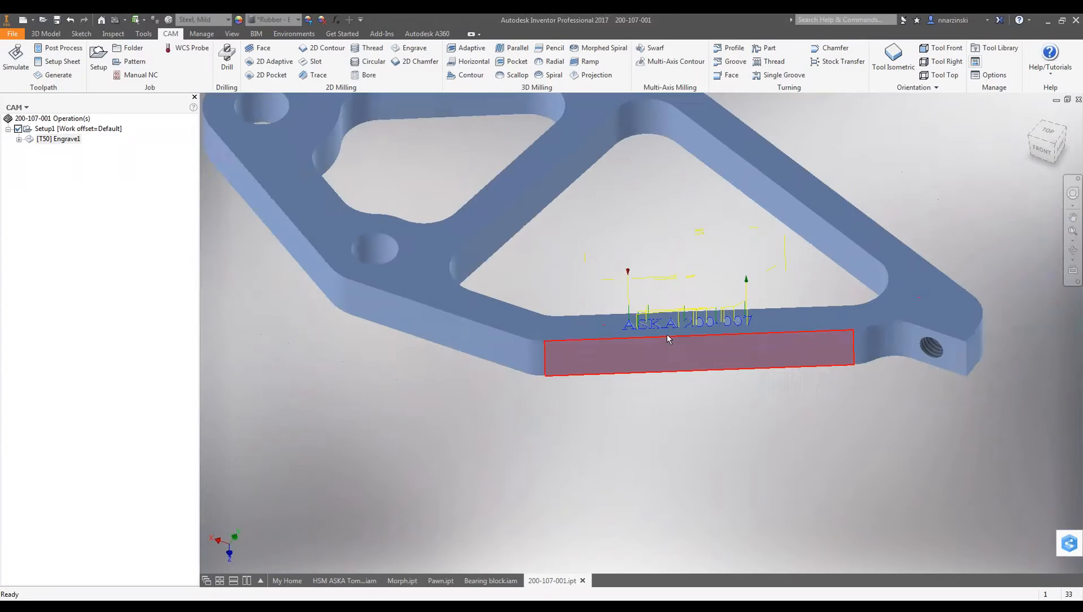
pyautogui.scroll(5, 653, 332)
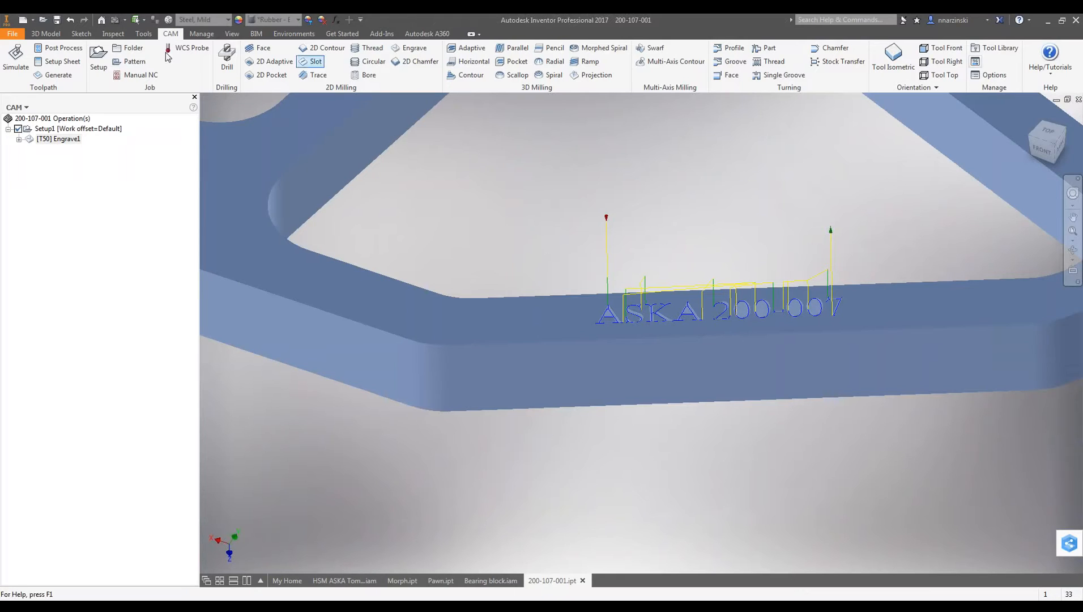
# Try to run the Engrave Text command on the bracket without an active sketch.
pyautogui.click(54, 36)
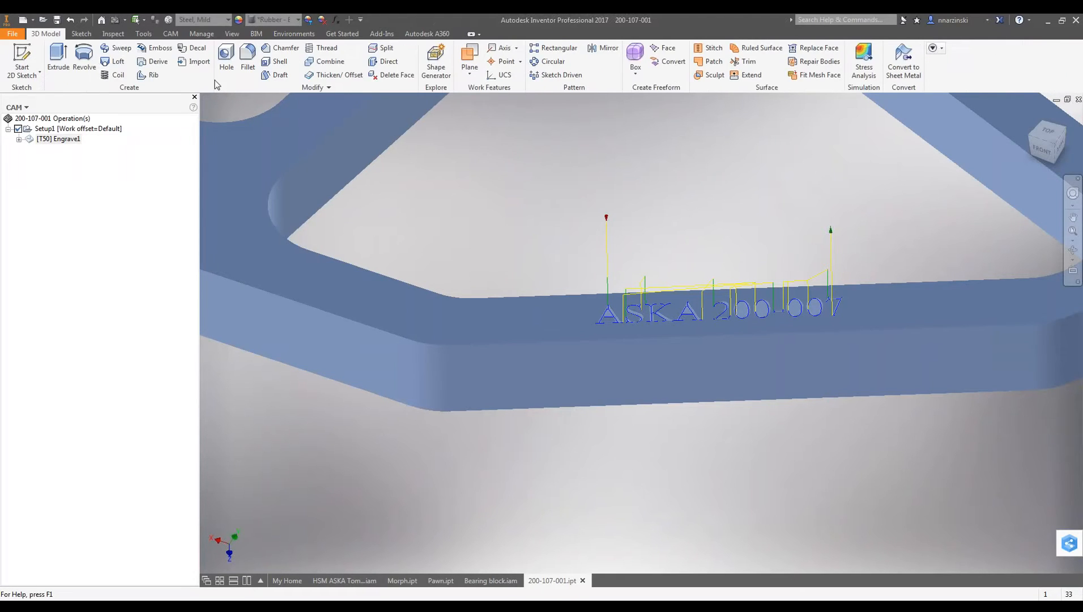
pyautogui.click(82, 34)
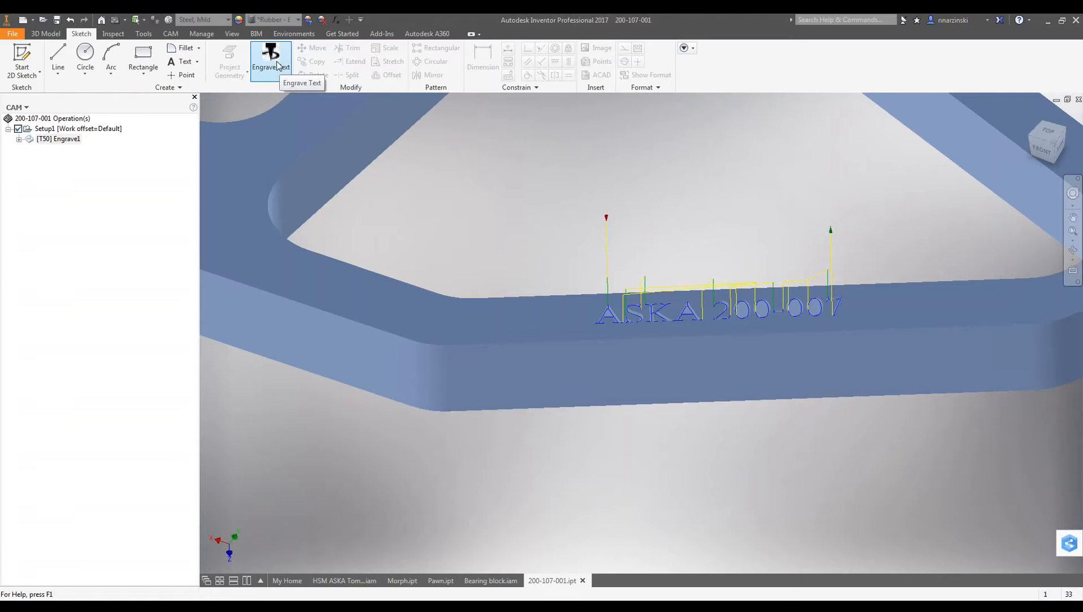
pyautogui.click(276, 61)
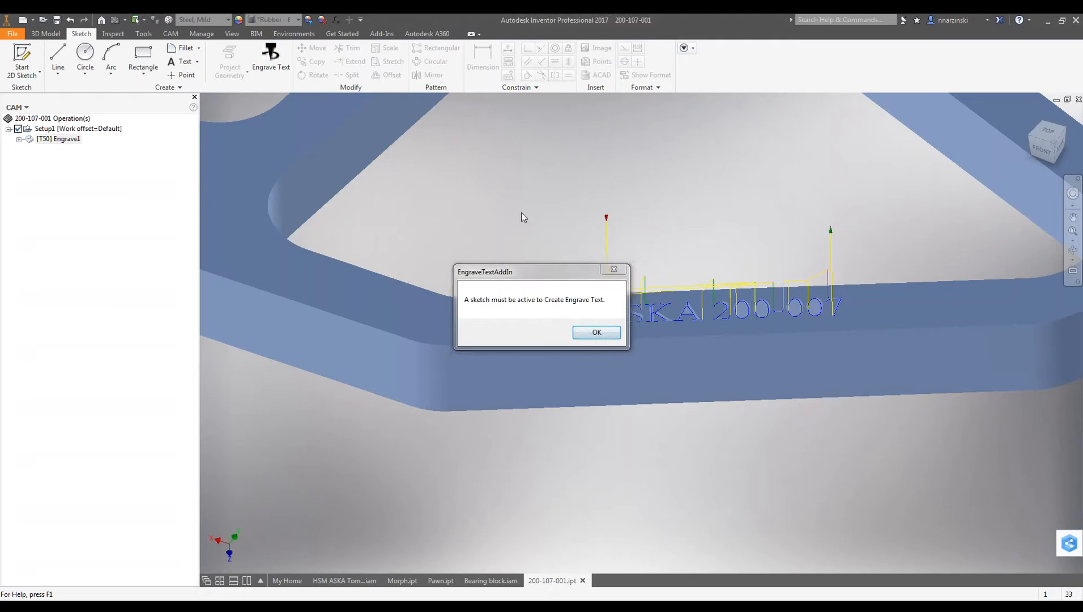
pyautogui.click(576, 335)
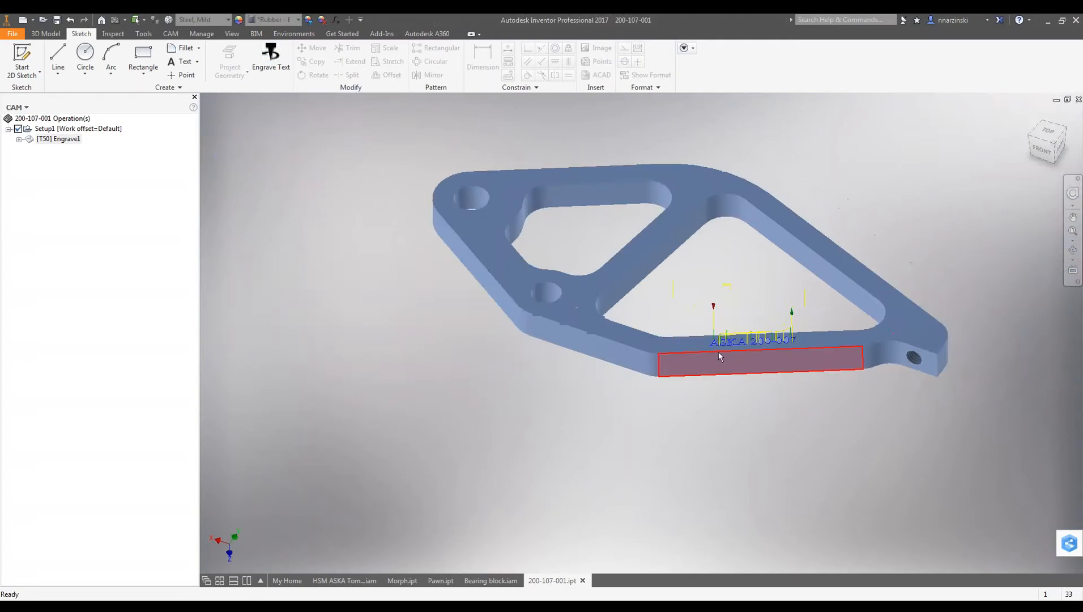
# Start a sketch on the bracket's top face and place engraving text 200-107-001_B near the lower hole, in Default (HSMWorks) font at 5 mm size.
pyautogui.click(507, 265)
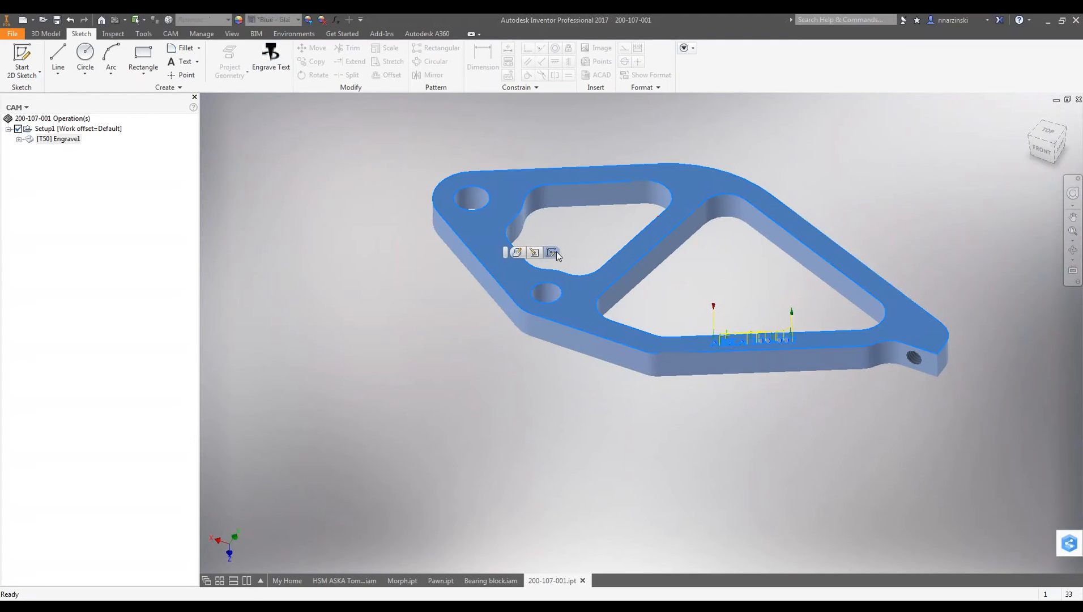
pyautogui.click(551, 253)
pyautogui.click(283, 71)
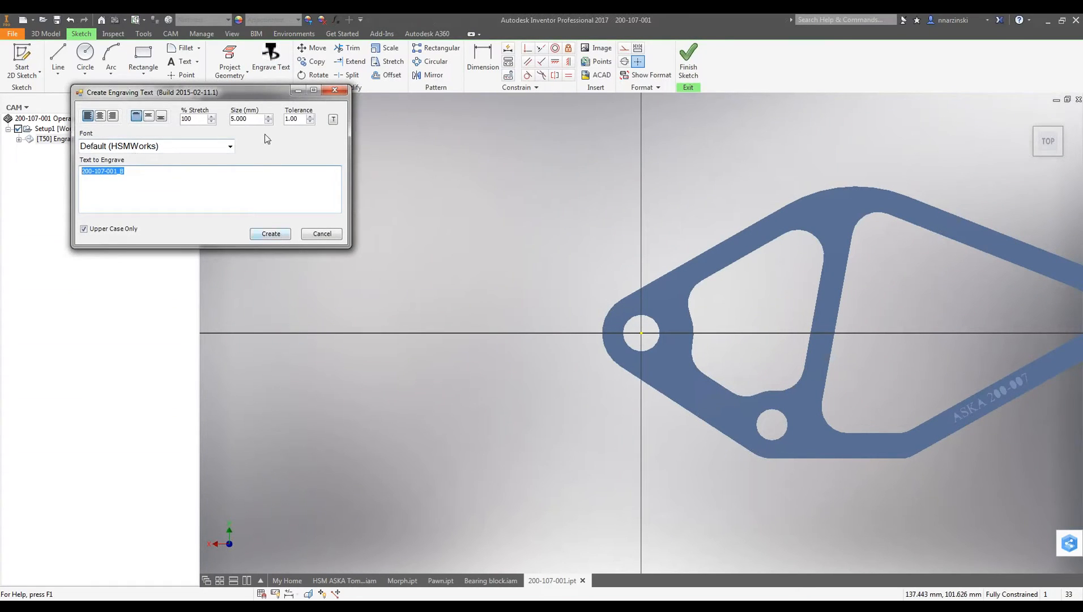
pyautogui.click(285, 236)
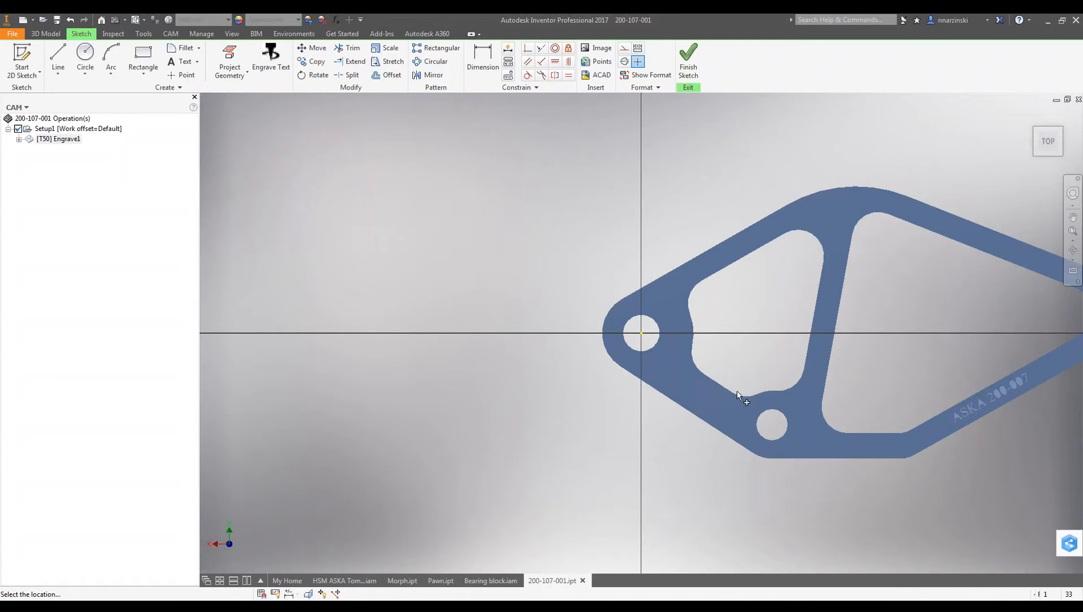
pyautogui.moveTo(738, 394); pyautogui.dragTo(518, 358, button='middle')
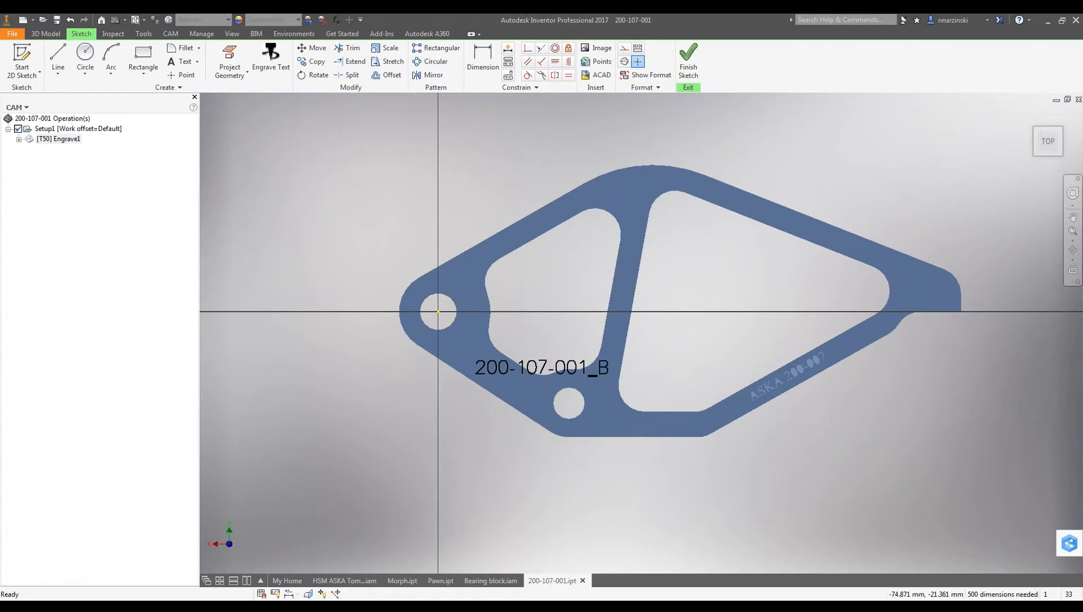
pyautogui.scroll(3, 566, 368)
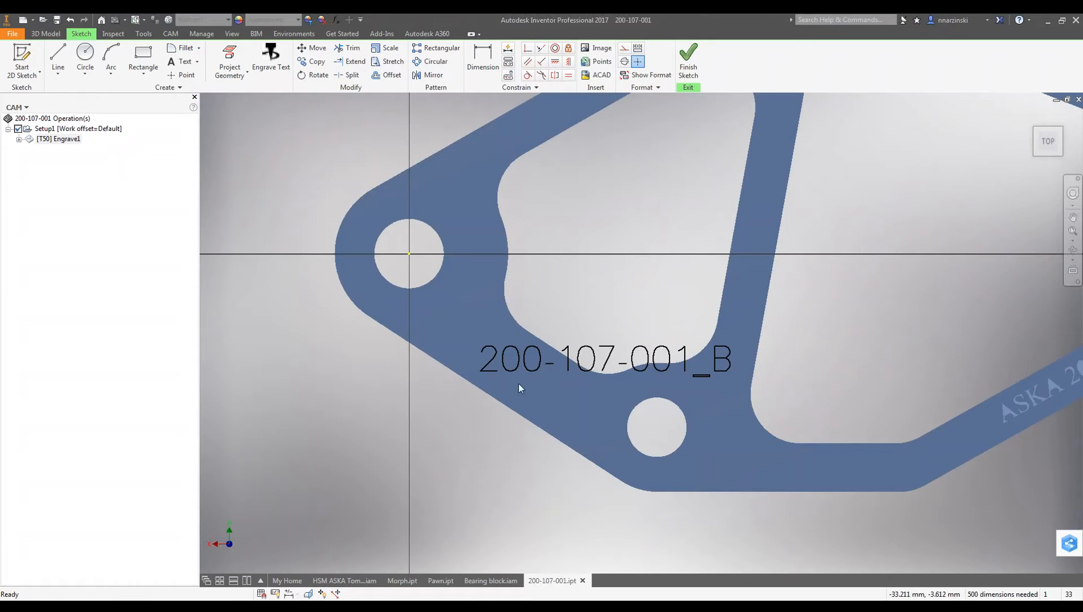
pyautogui.scroll(6, 549, 355)
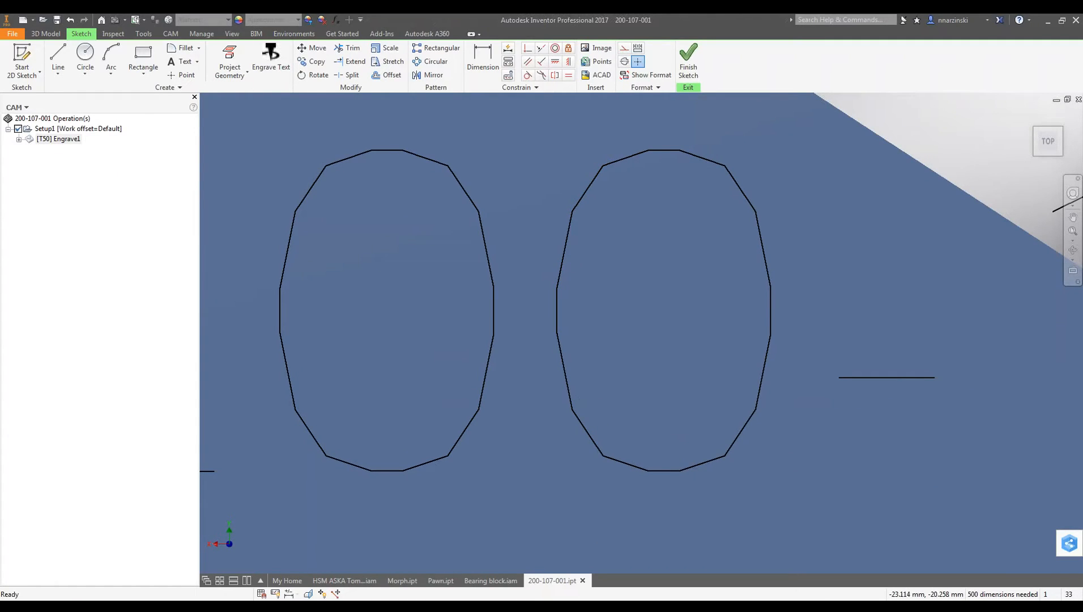
pyautogui.scroll(-5, 638, 236)
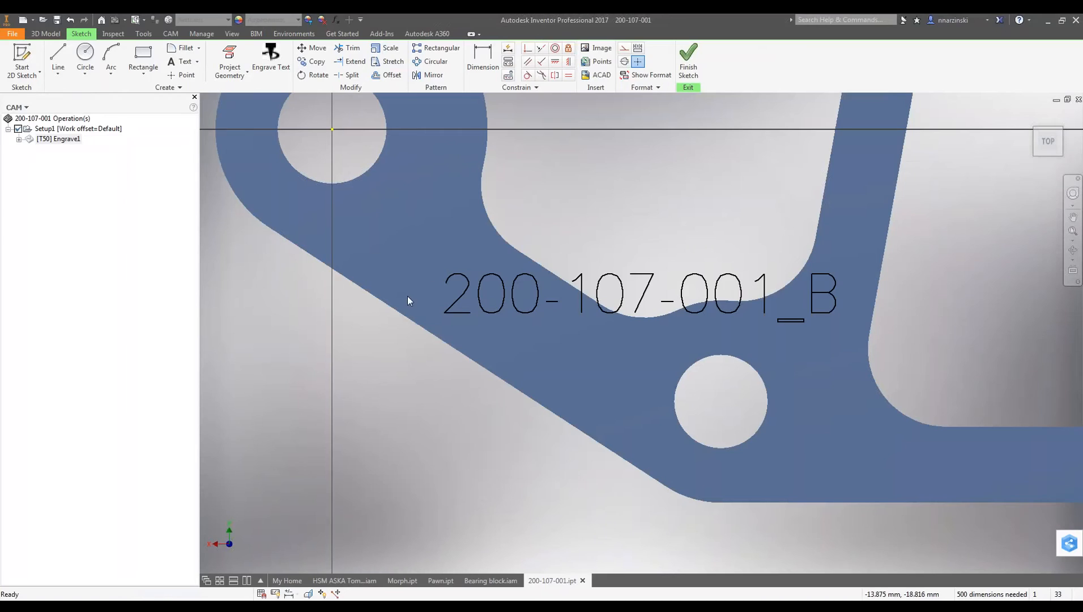
pyautogui.scroll(-5, 385, 408)
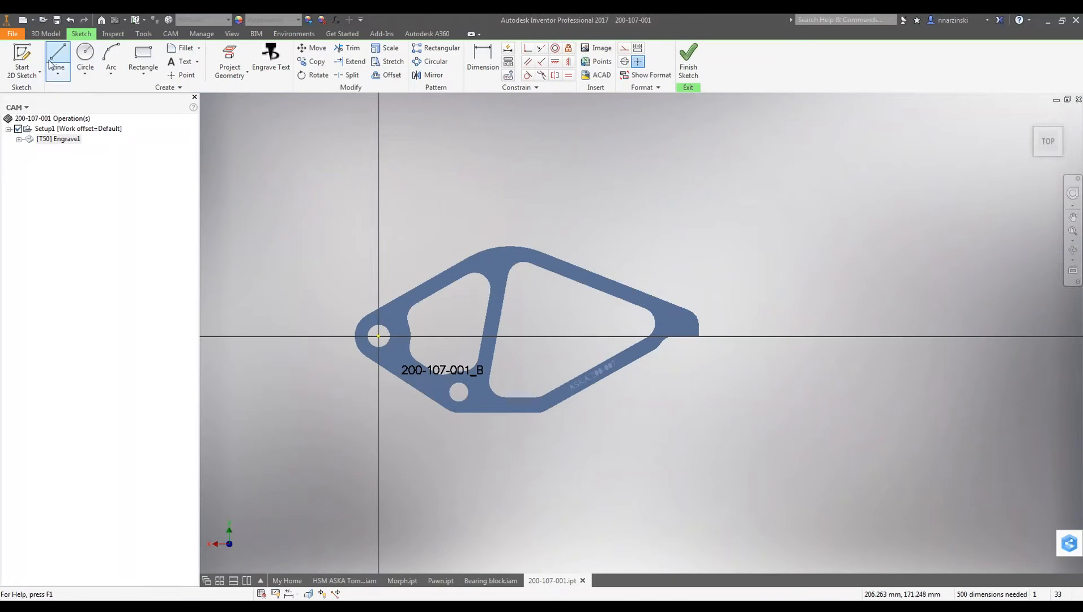
pyautogui.click(43, 20)
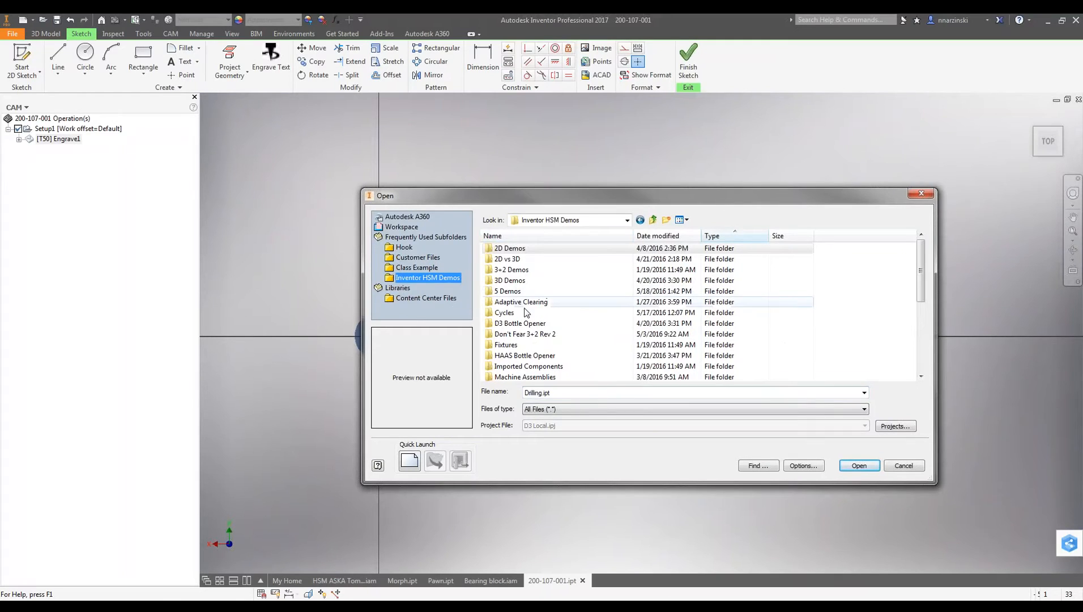
pyautogui.doubleClick(521, 313)
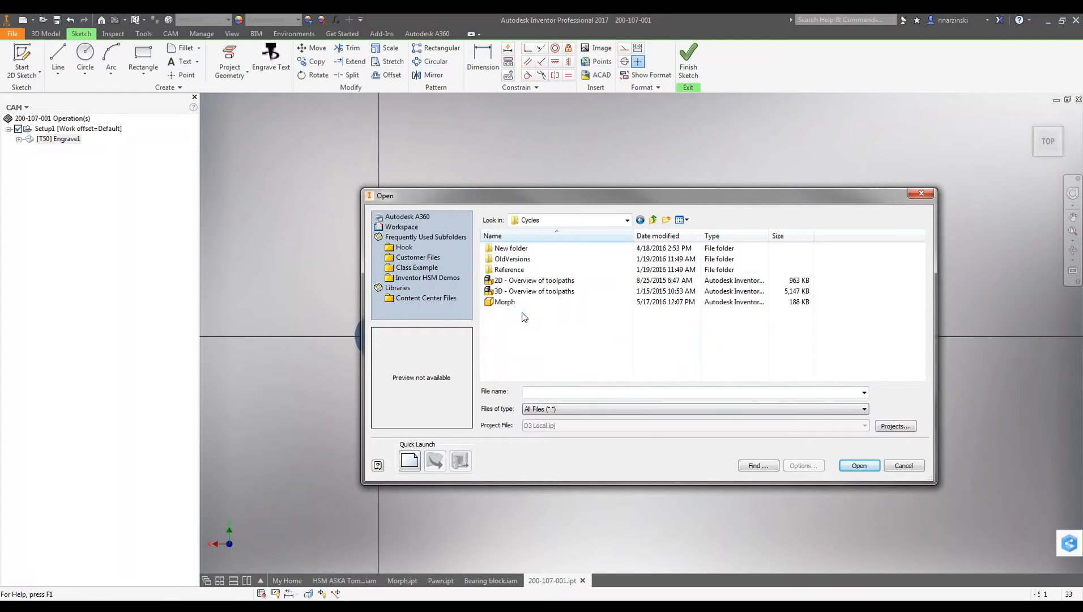
pyautogui.click(546, 410)
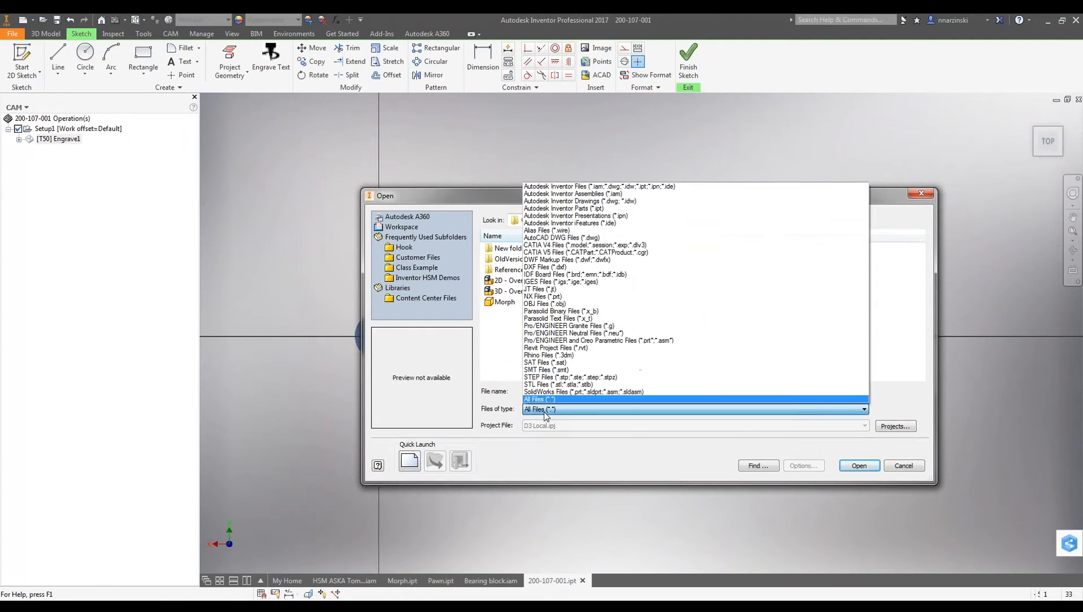
pyautogui.click(505, 338)
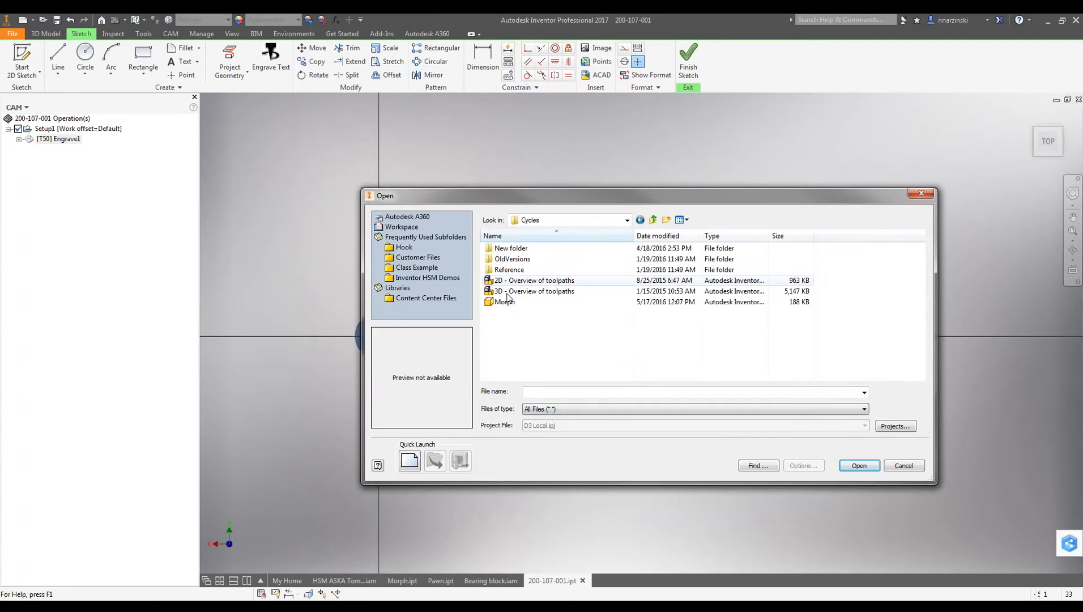
pyautogui.click(557, 408)
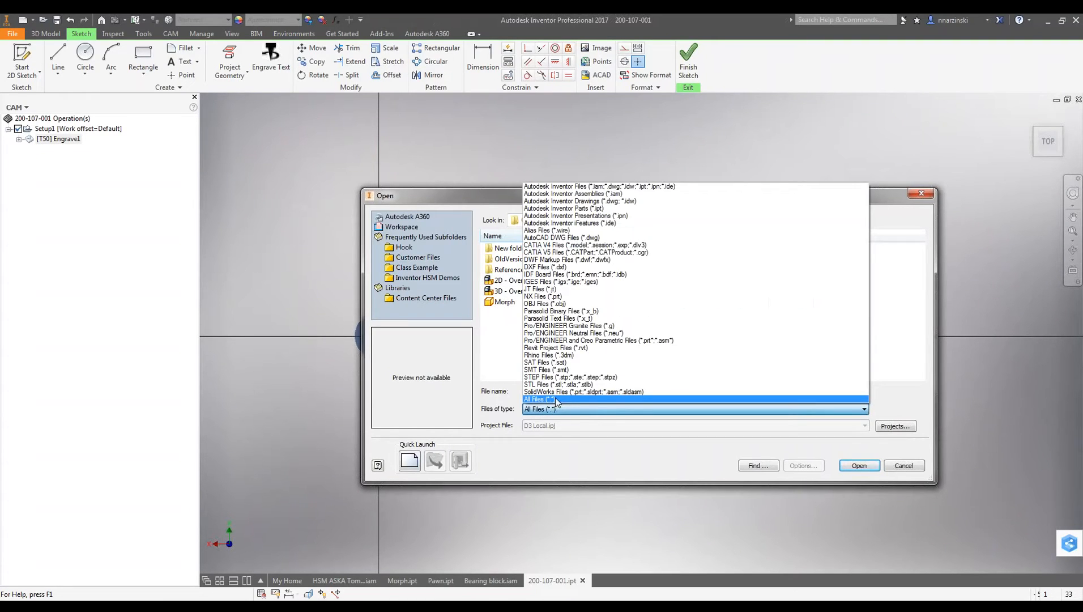
pyautogui.click(557, 400)
pyautogui.click(557, 408)
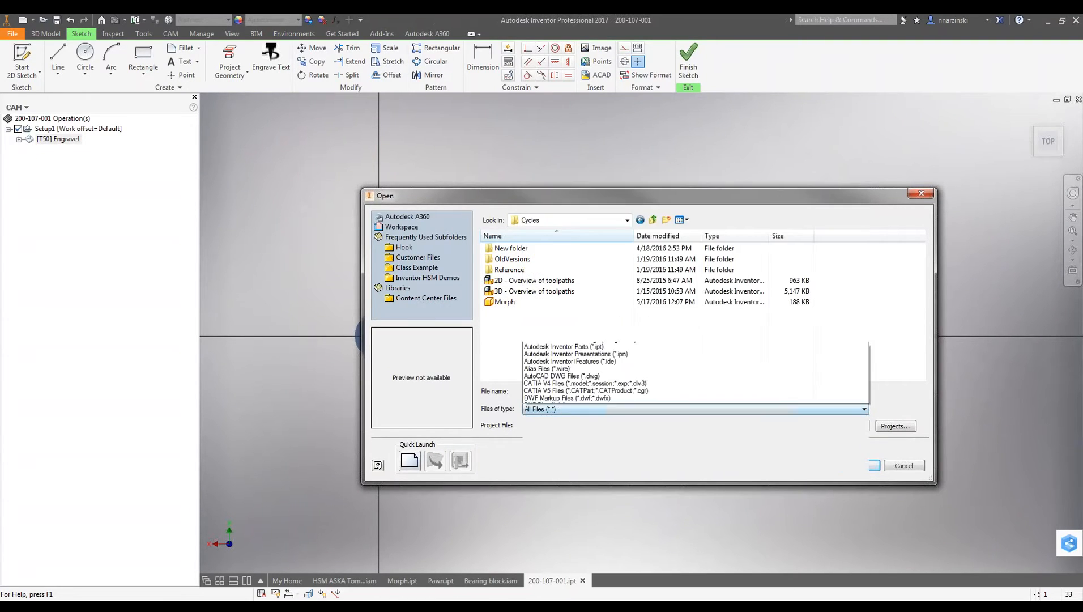
pyautogui.click(558, 392)
pyautogui.click(423, 278)
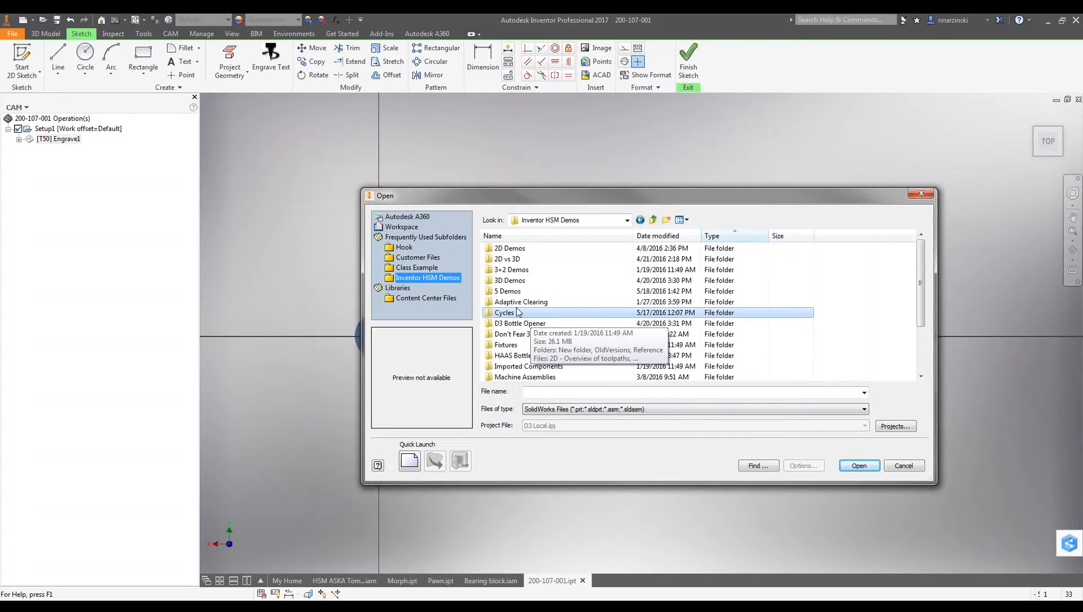
pyautogui.press('Escape')
# Finish the engraving text sketch and start opening a file with the file type limited to SolidWorks files.
pyautogui.scroll(-2, 513, 261)
pyautogui.click(688, 61)
pyautogui.click(43, 20)
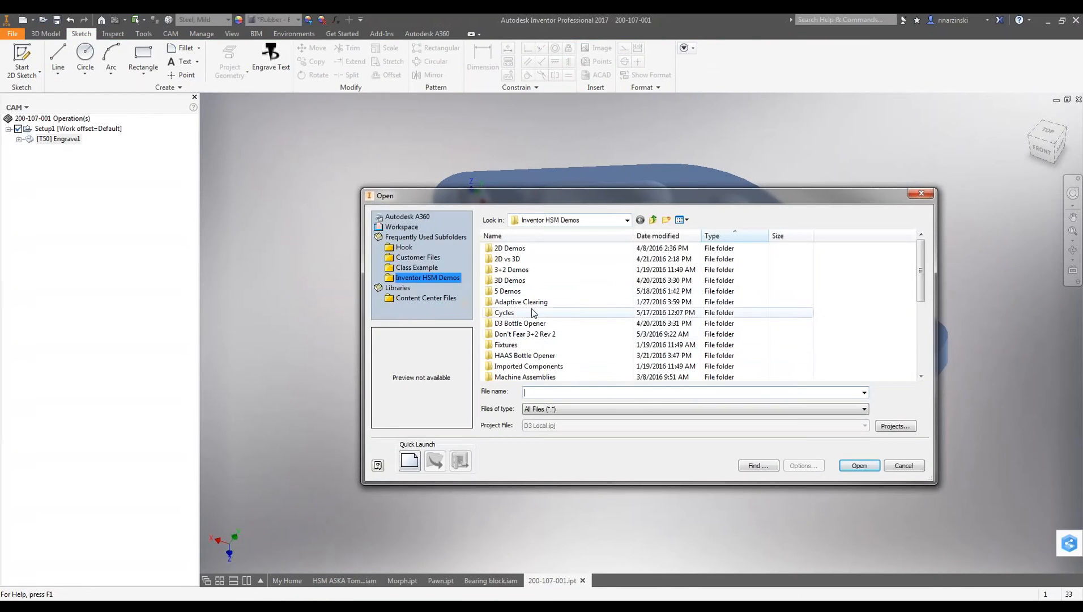
pyautogui.doubleClick(524, 313)
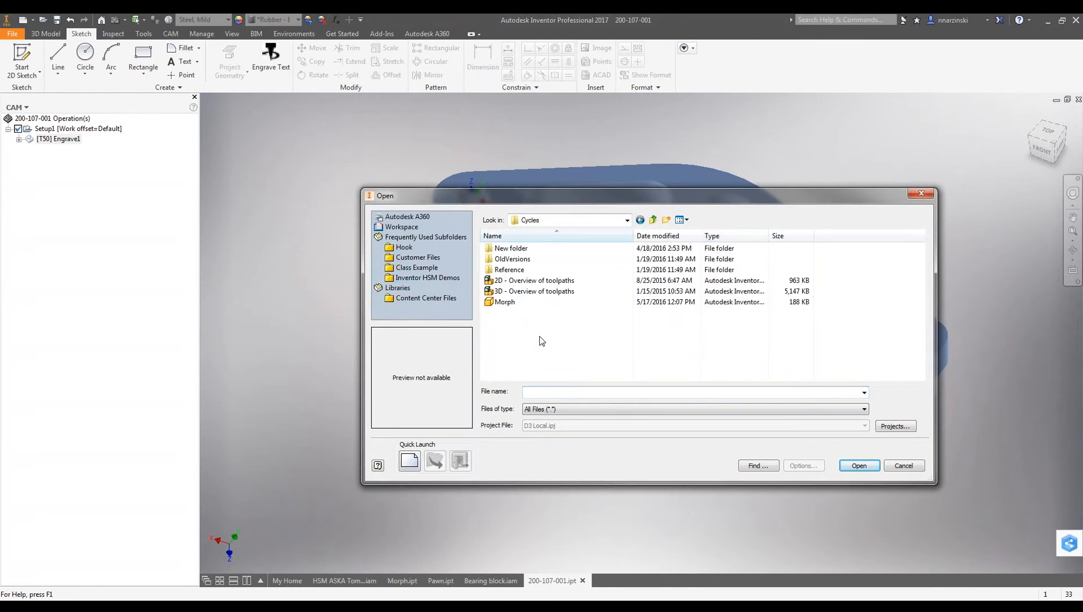
pyautogui.click(567, 410)
pyautogui.click(567, 391)
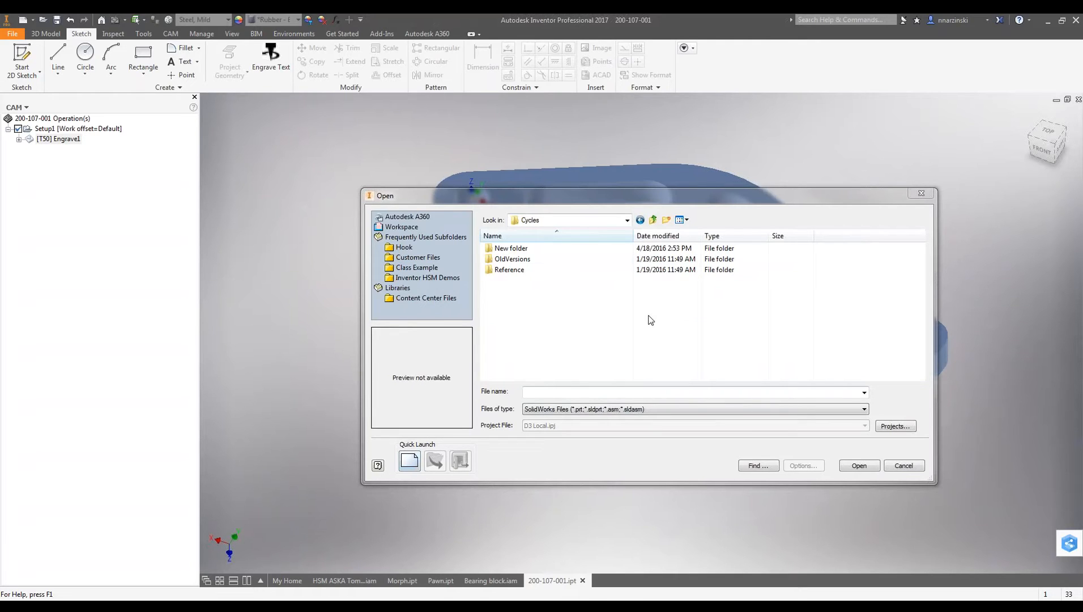
# Open the SolidWorks part 2D CHAMFER from the What's new 2017 folder, importing it as a reference model with length units from source.
pyautogui.click(654, 221)
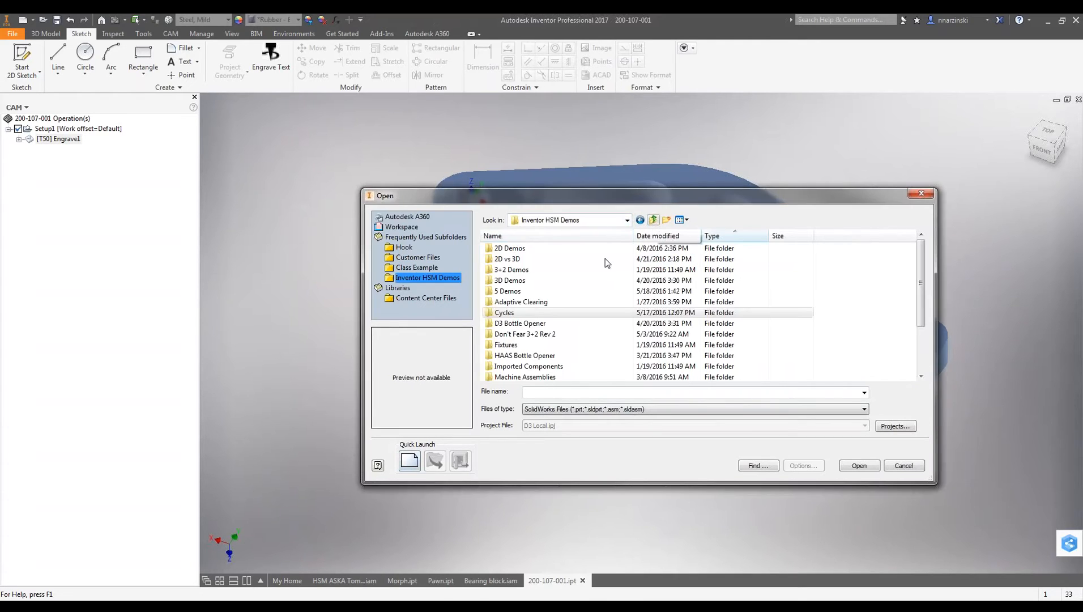
pyautogui.click(540, 336)
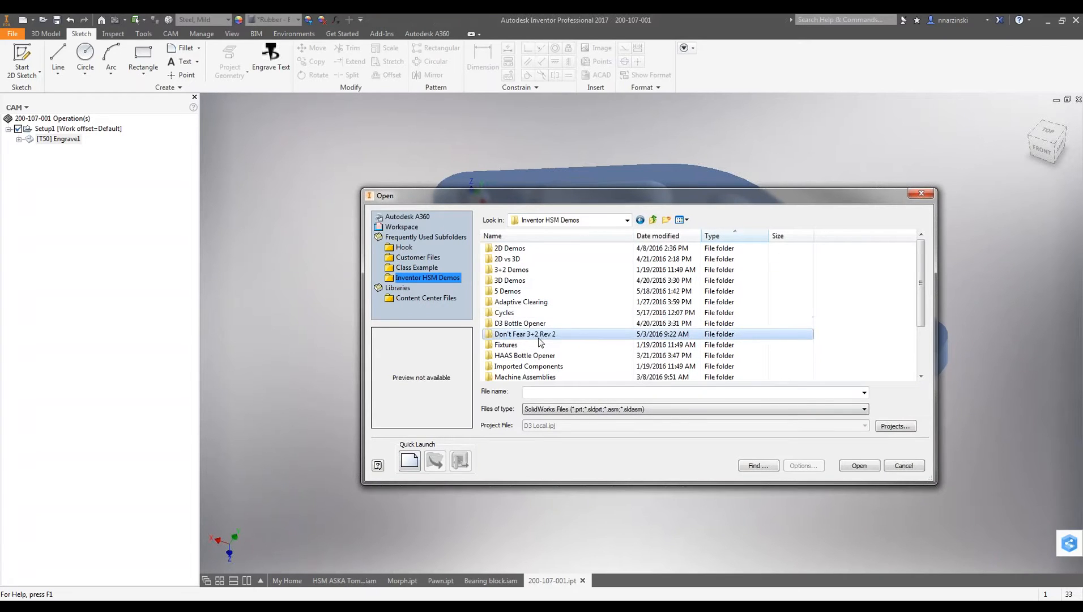
pyautogui.scroll(-2, 540, 340)
pyautogui.doubleClick(540, 356)
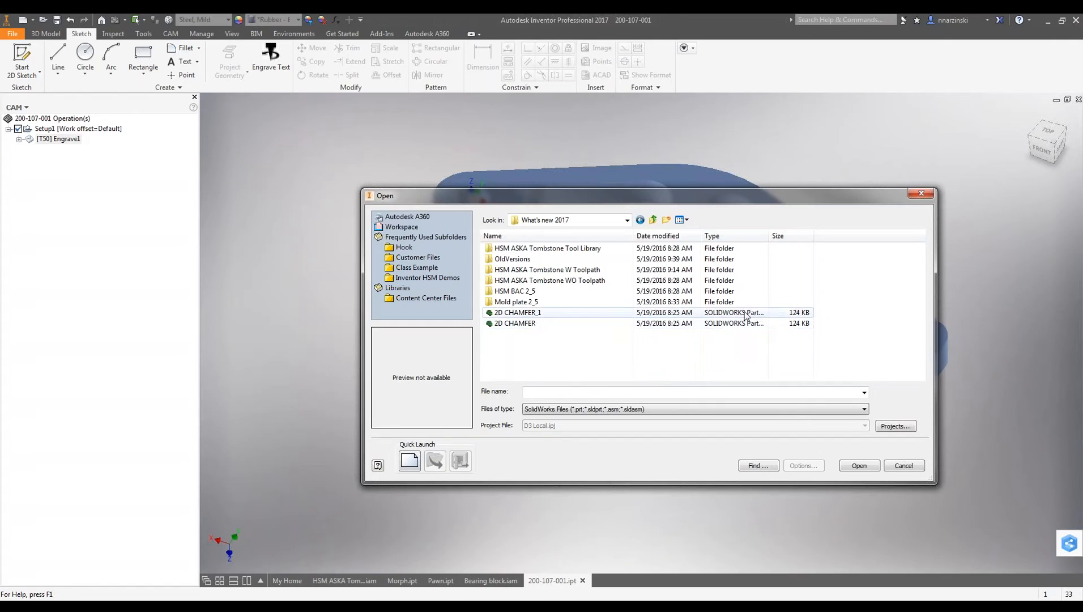
pyautogui.click(520, 324)
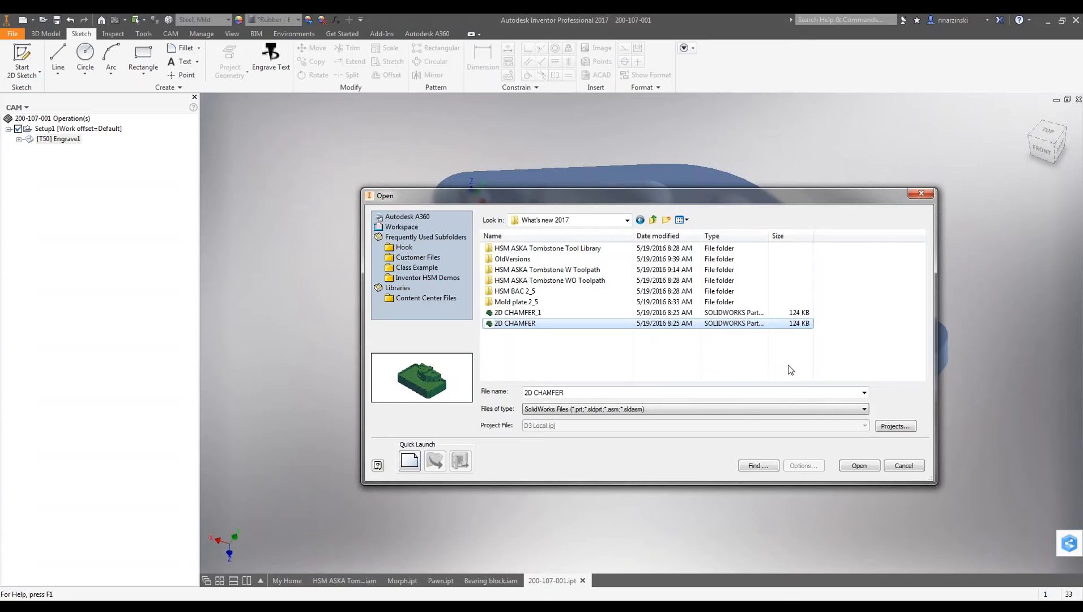
pyautogui.click(859, 466)
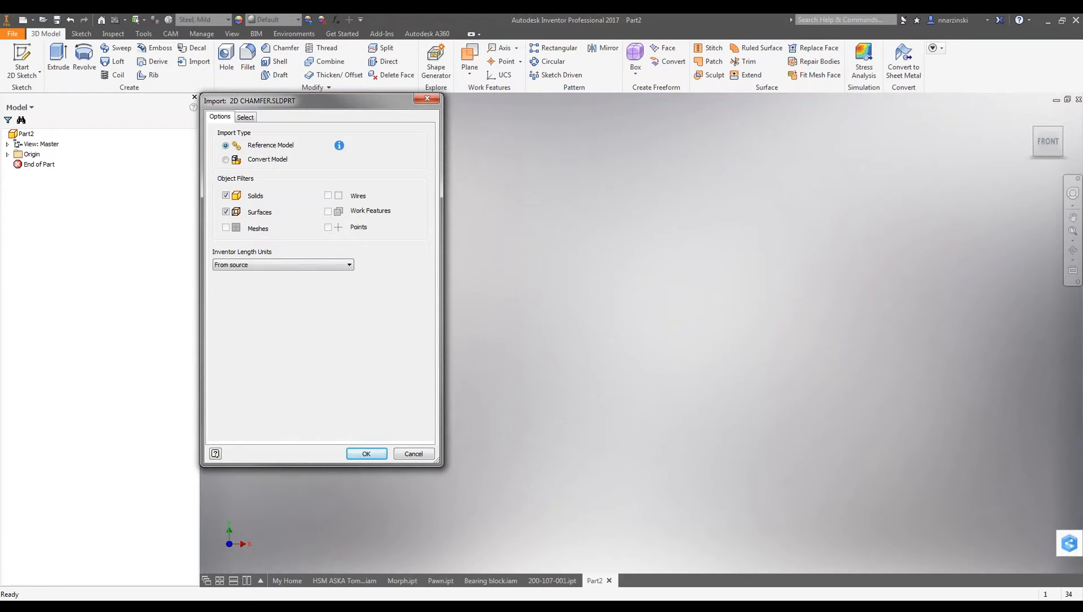
pyautogui.click(366, 453)
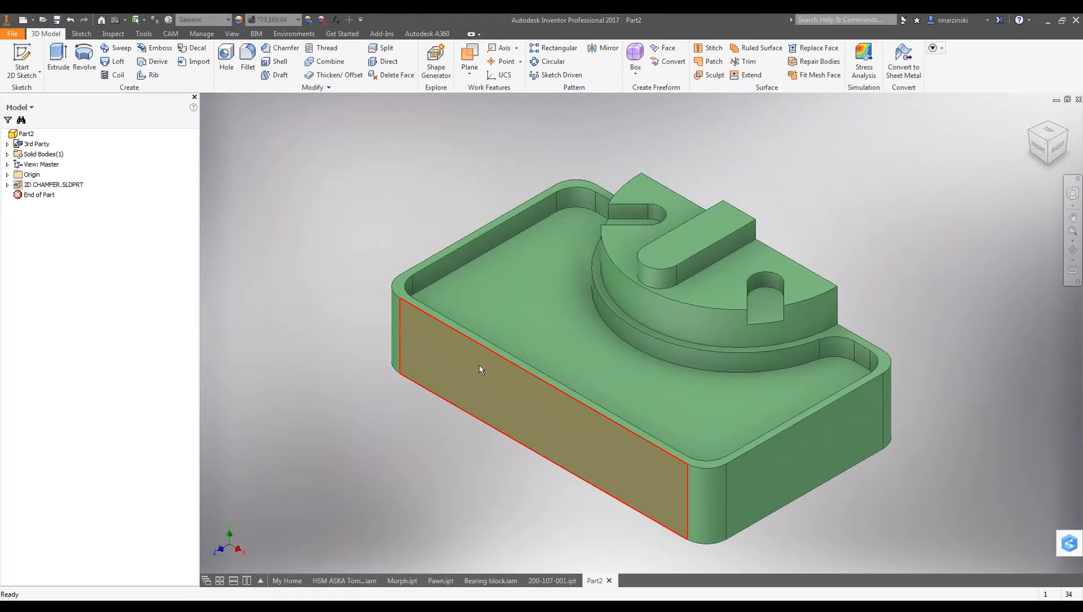
# Expand the imported 2D CHAMFER.SLDPRT node in the model tree and review its link and import options.
pyautogui.click(8, 185)
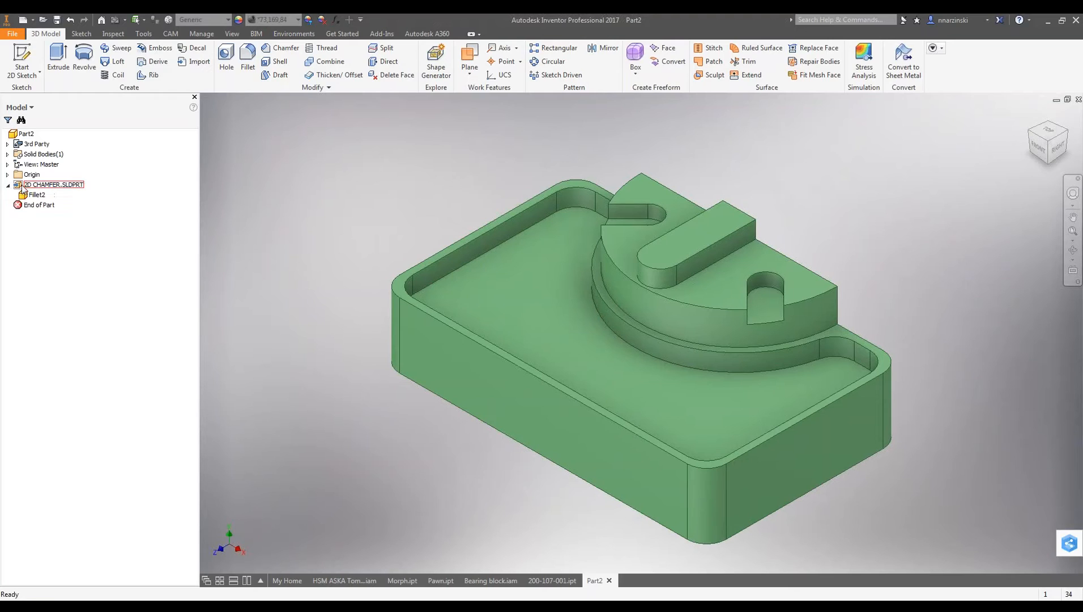
pyautogui.rightClick(27, 187)
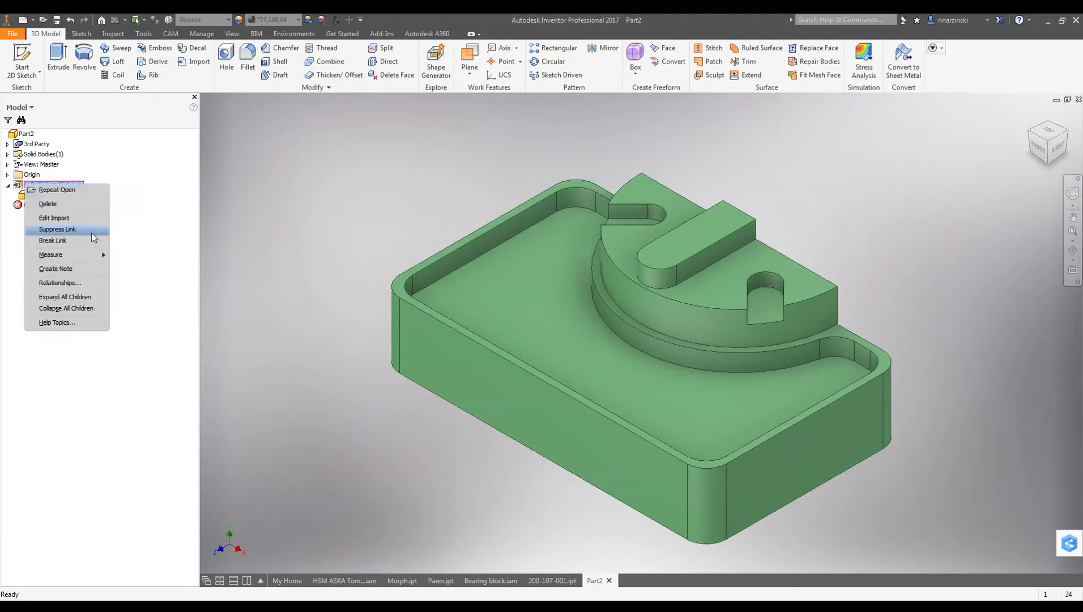
pyautogui.click(284, 236)
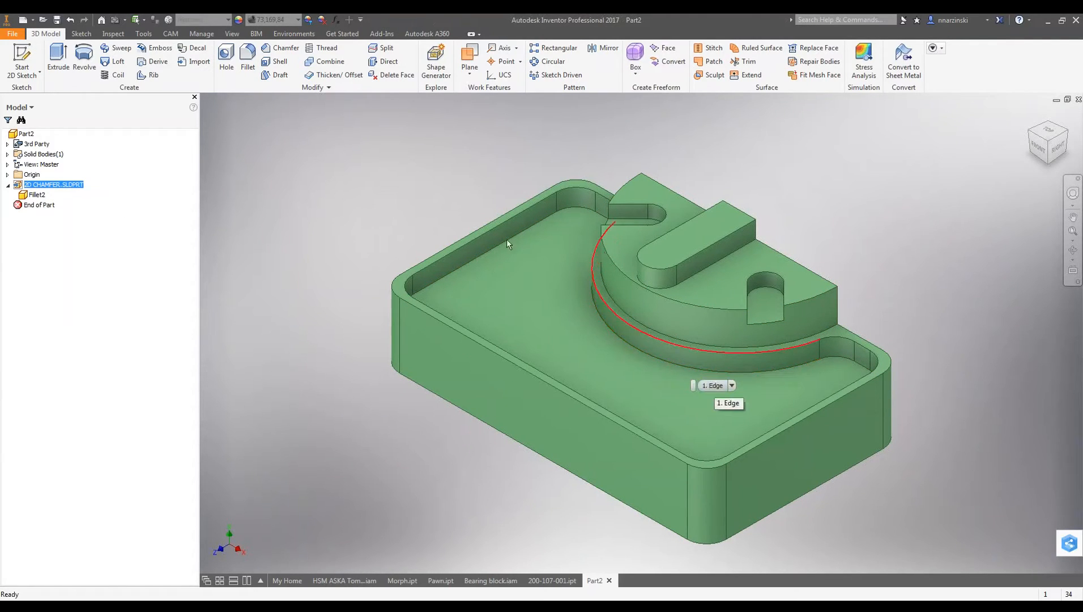
pyautogui.click(366, 241)
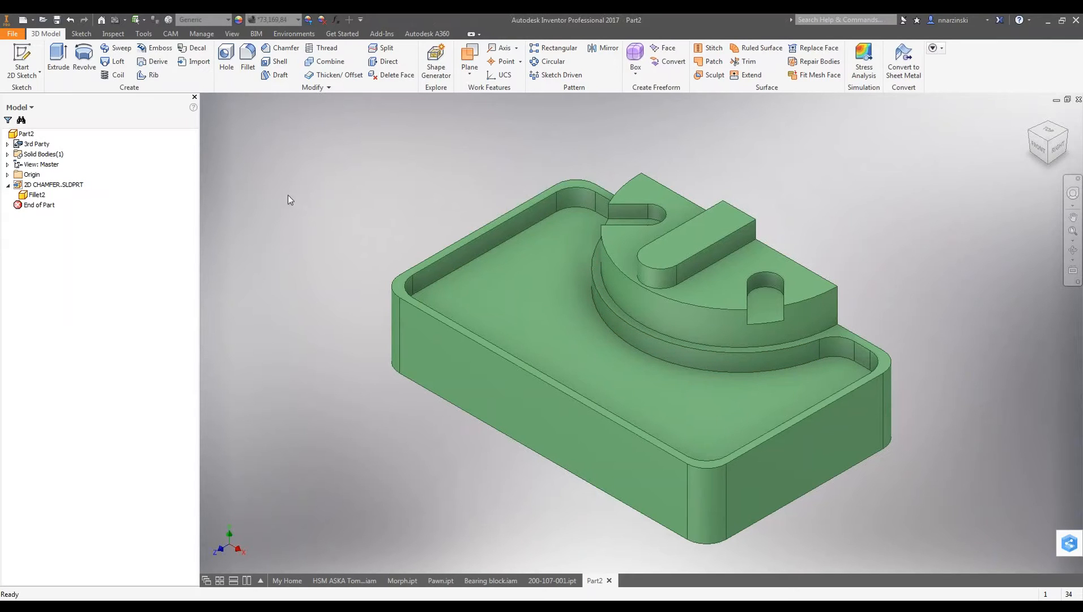
pyautogui.click(173, 33)
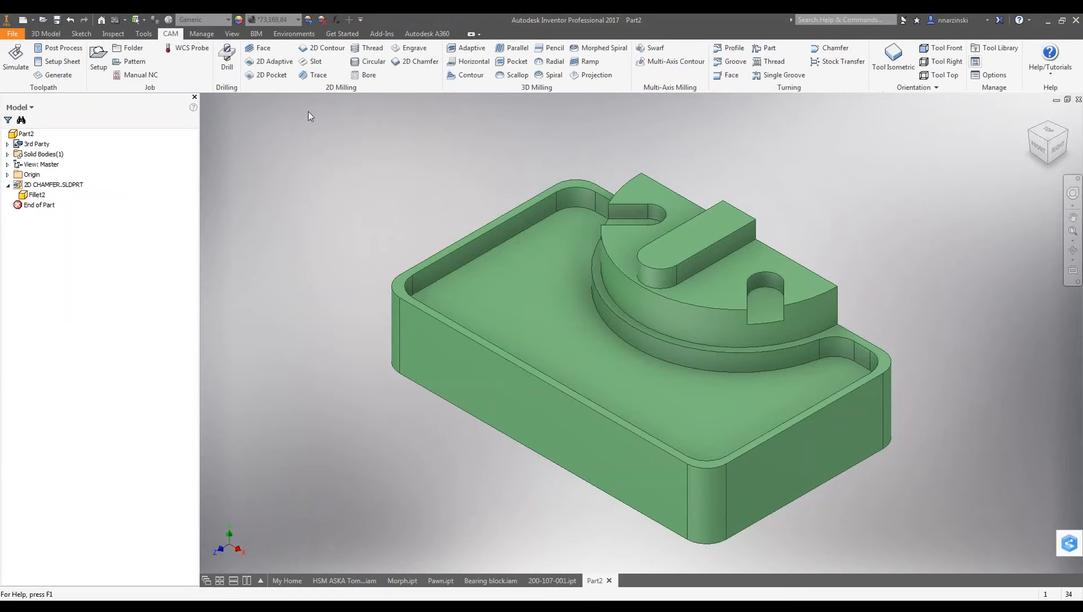
pyautogui.click(414, 63)
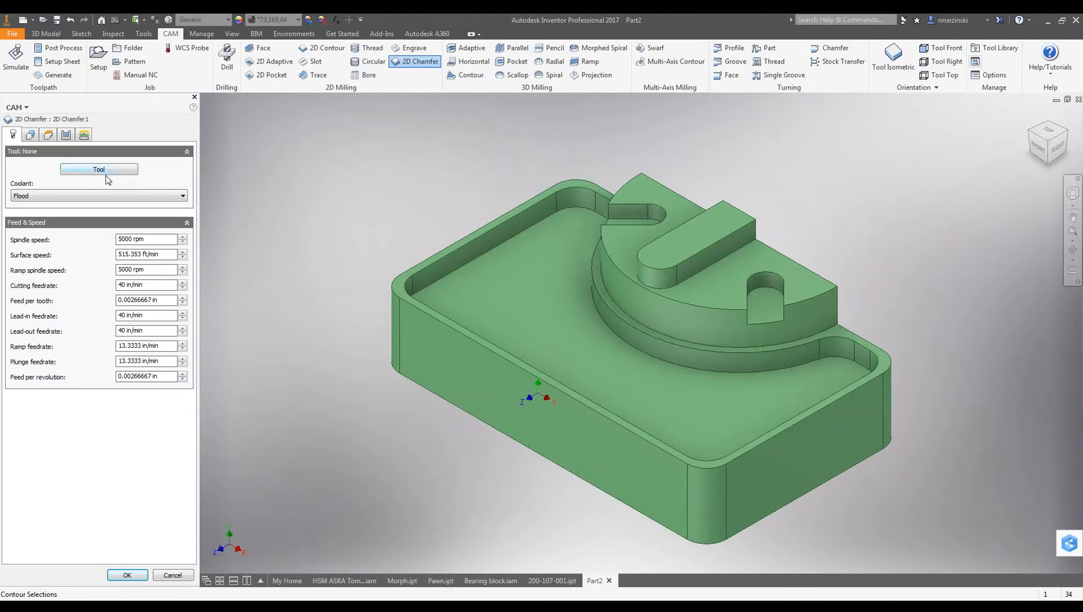
pyautogui.click(99, 169)
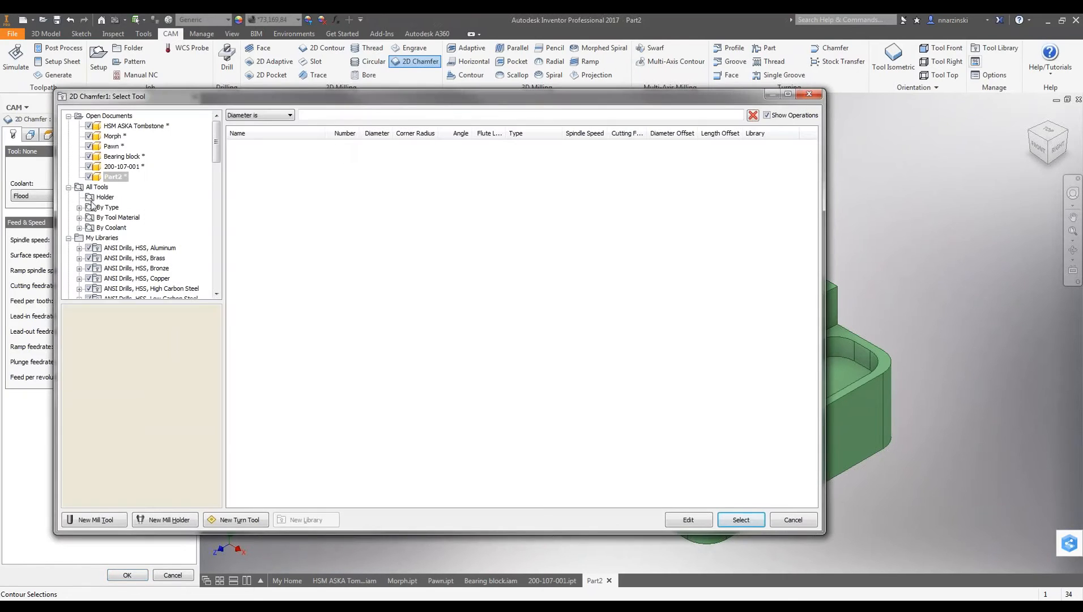
pyautogui.click(79, 208)
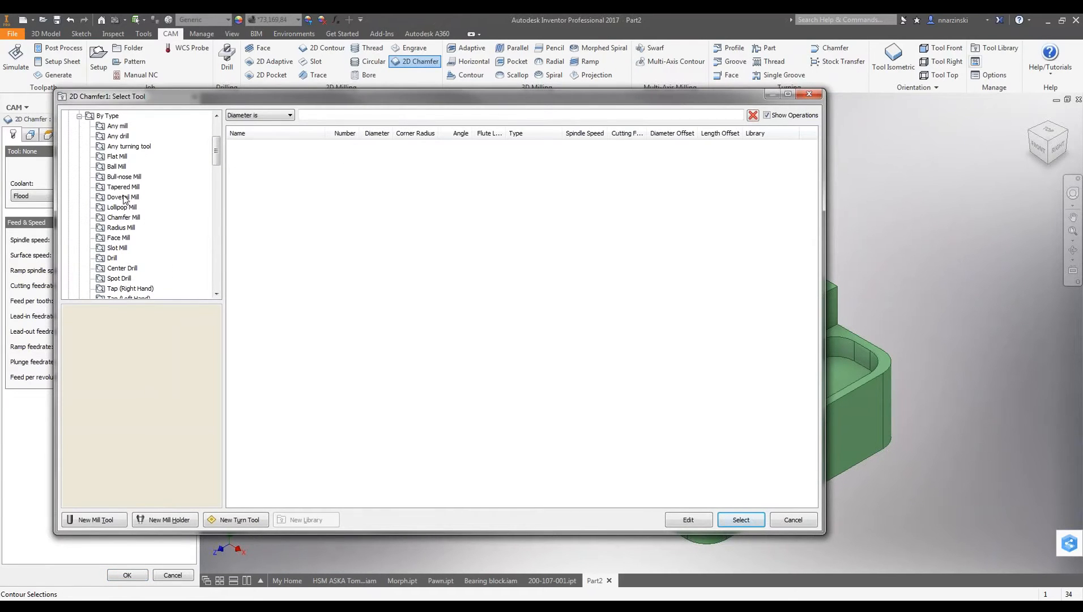
pyautogui.click(120, 219)
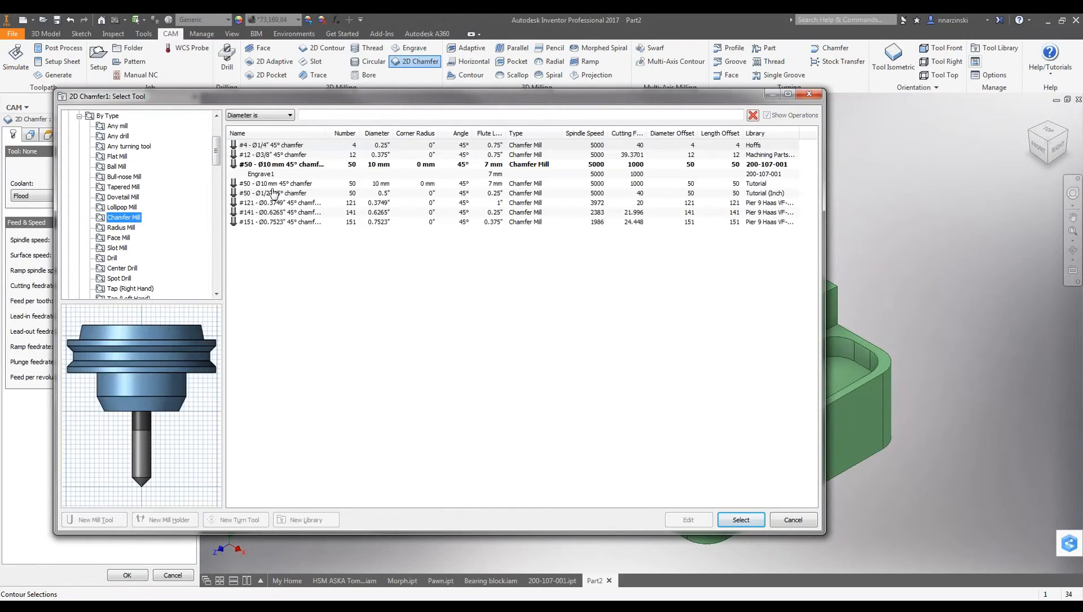
pyautogui.click(286, 193)
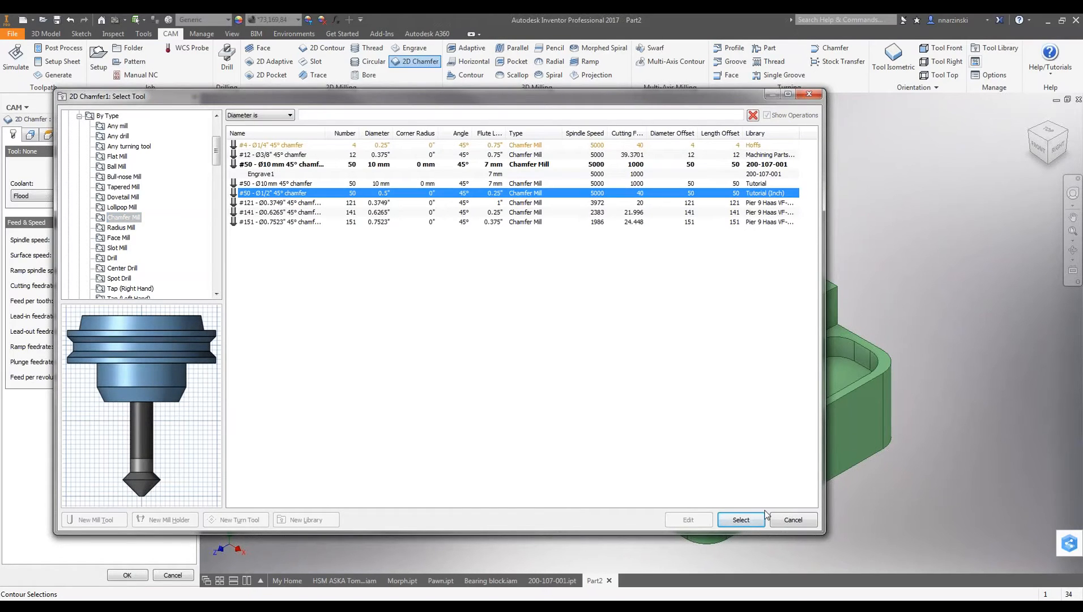
pyautogui.click(302, 145)
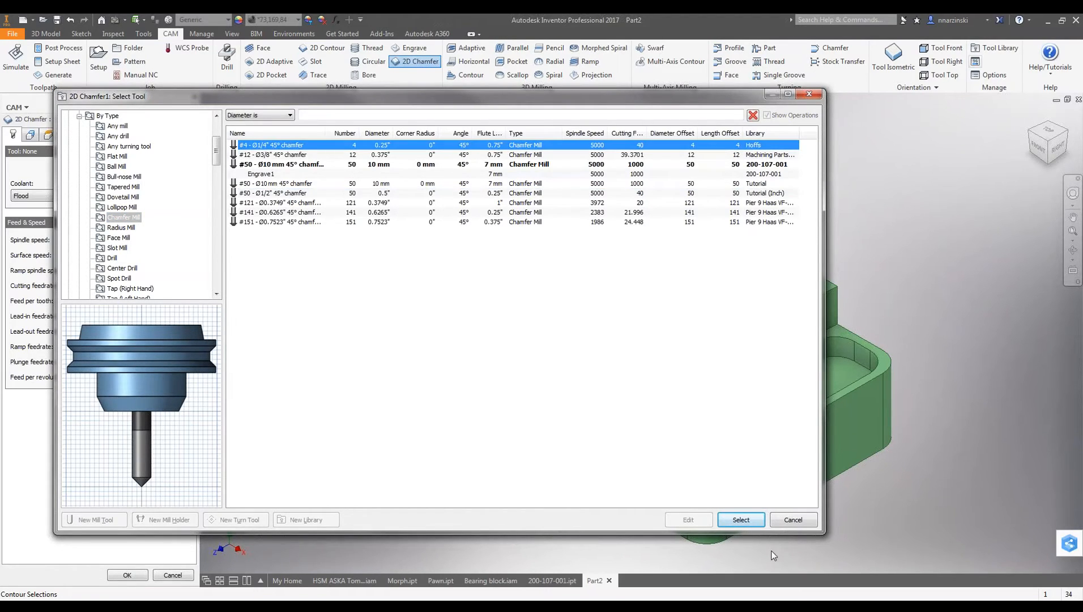
pyautogui.click(742, 519)
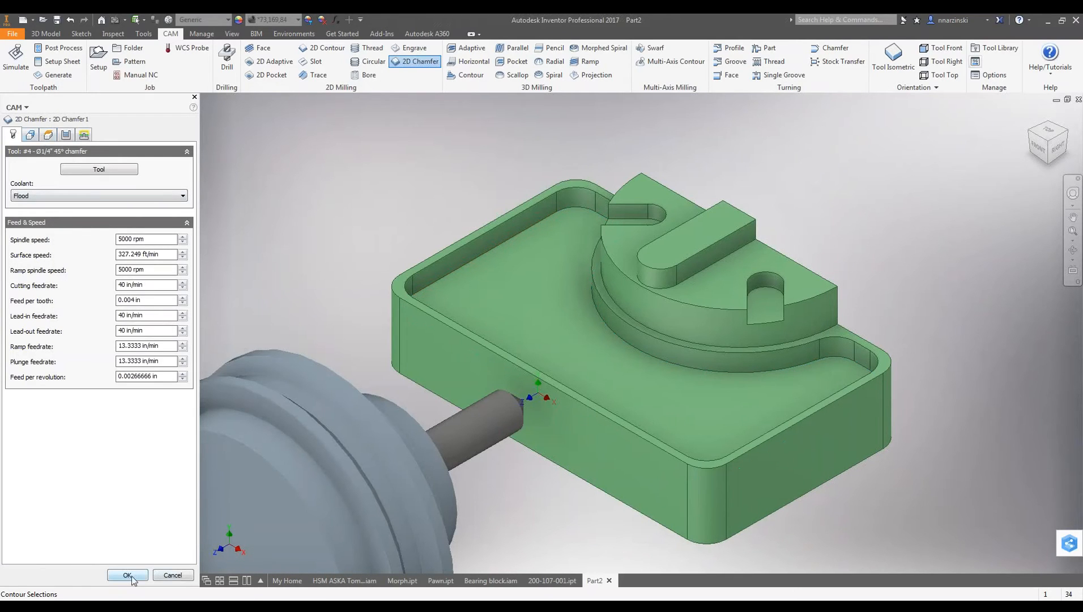
pyautogui.click(173, 575)
# Create a milling setup with the Z axis normal to the pocket floor and the origin at the stock box's upper back corner.
pyautogui.click(99, 57)
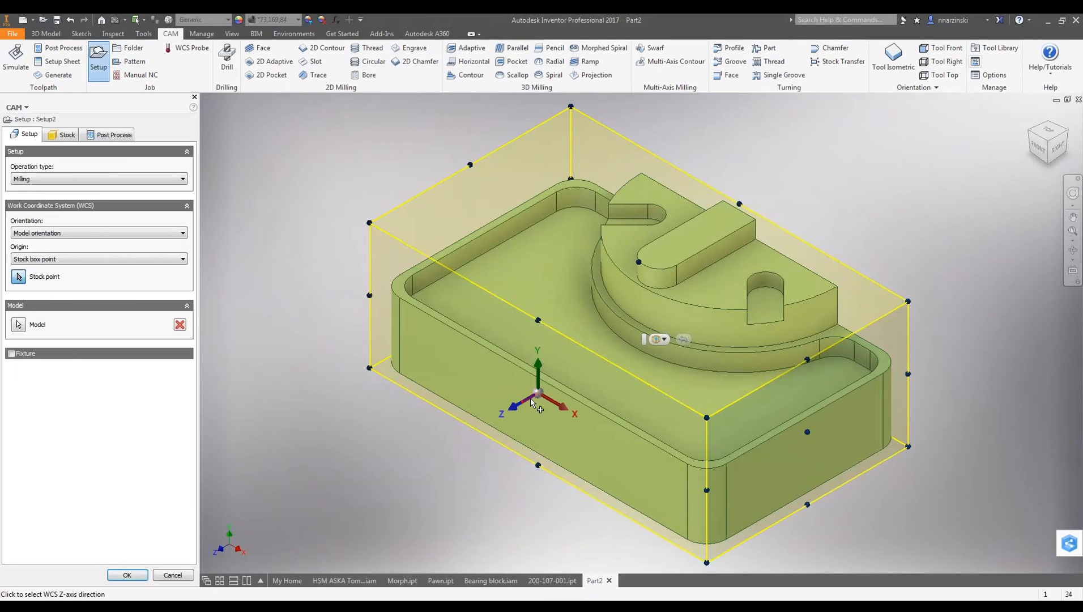
pyautogui.click(531, 398)
pyautogui.click(546, 328)
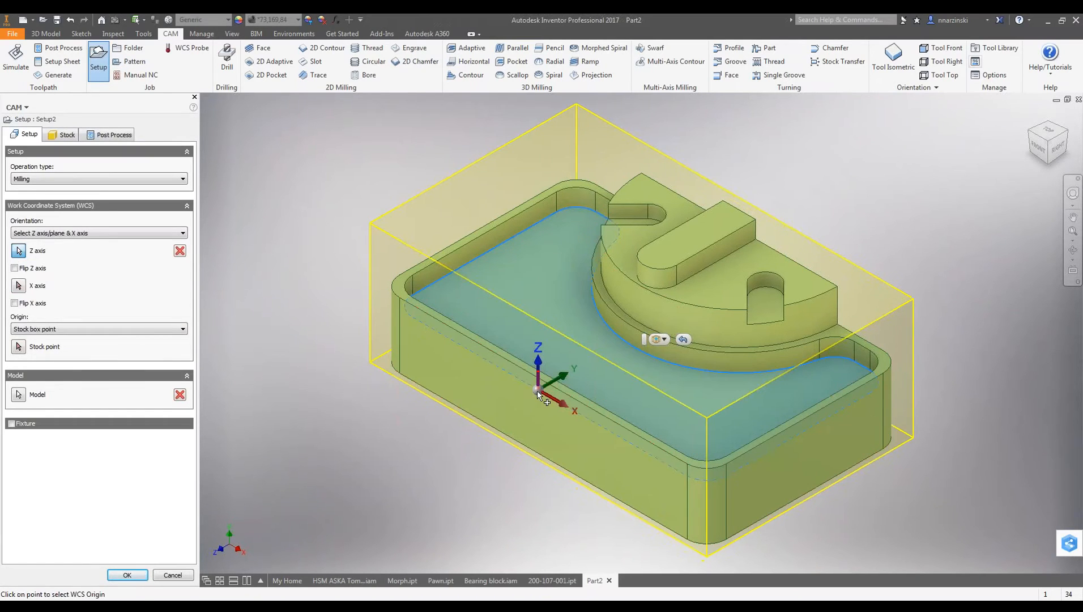
pyautogui.click(576, 105)
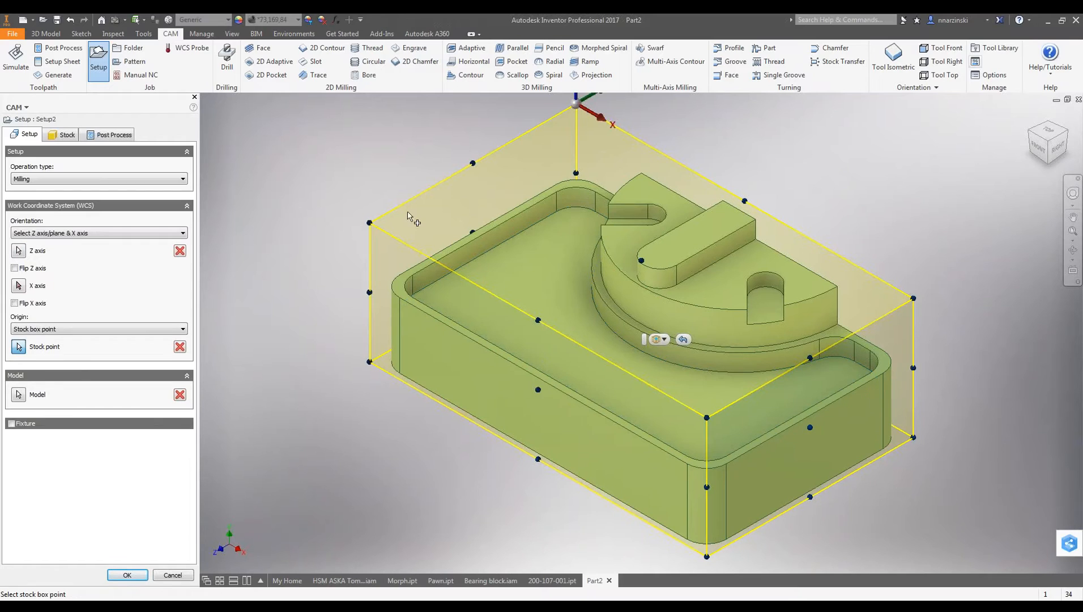
pyautogui.rightClick(285, 163)
pyautogui.click(330, 163)
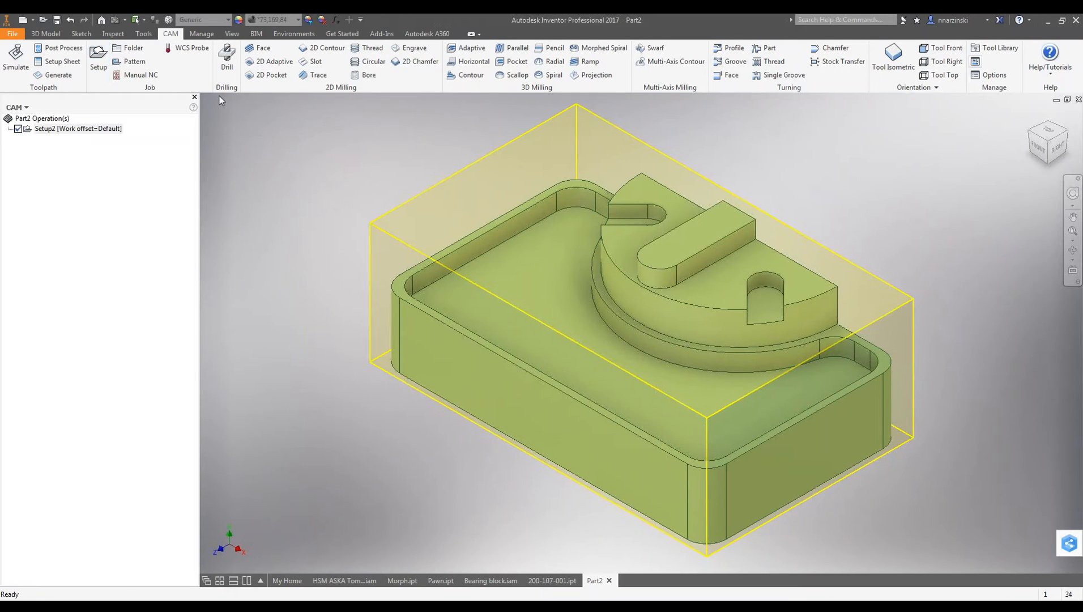
# Start a 2D Chamfer operation with the #4 Ø1/4" 45° chamfer mill from the Part2 tools.
pyautogui.click(415, 61)
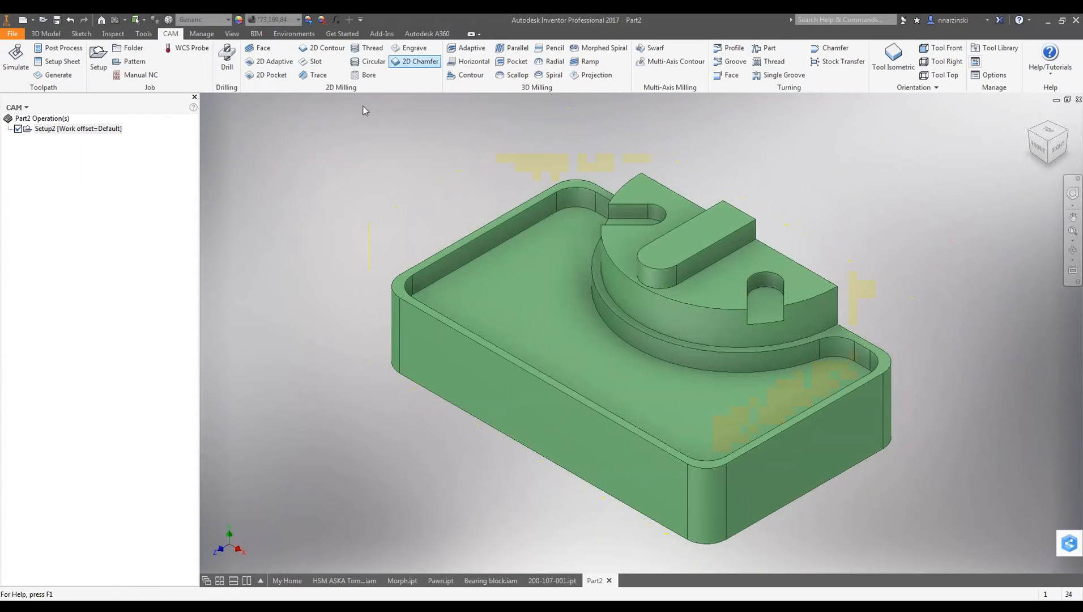
pyautogui.click(88, 173)
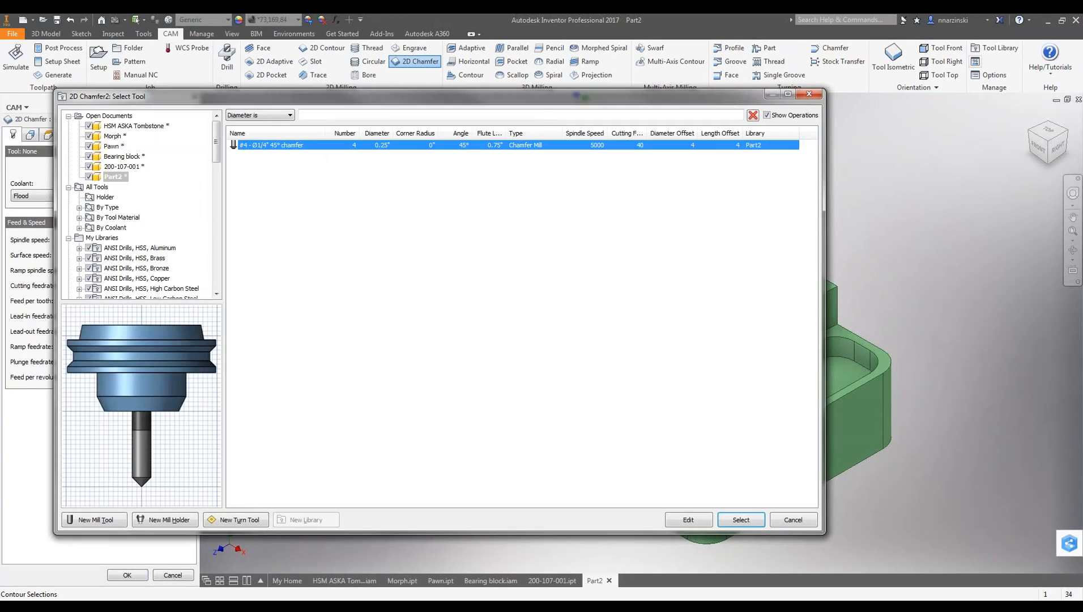
pyautogui.click(741, 519)
# Select the chamfer contours along the rim's inner and outer edges, the half-disc's top edges with its slots, and the raised rib.
pyautogui.click(30, 135)
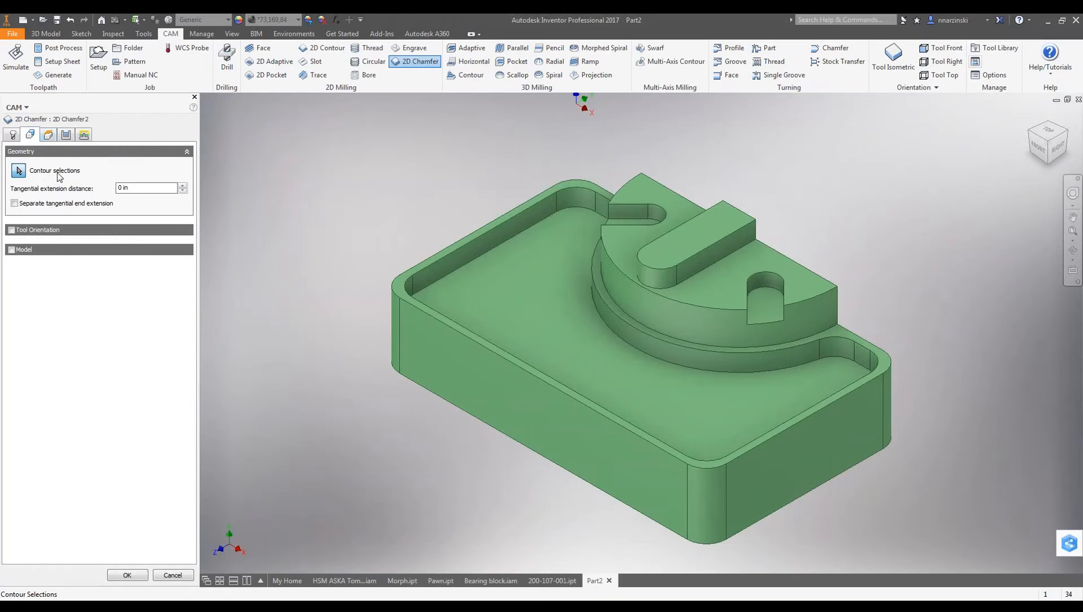
pyautogui.click(429, 255)
pyautogui.click(432, 276)
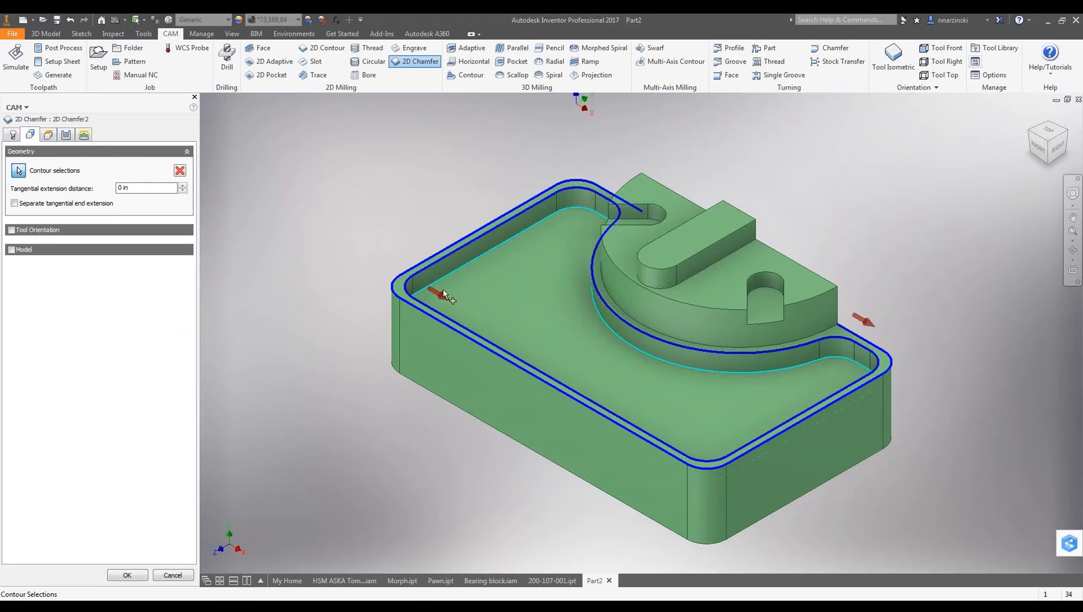
pyautogui.click(639, 202)
pyautogui.click(654, 222)
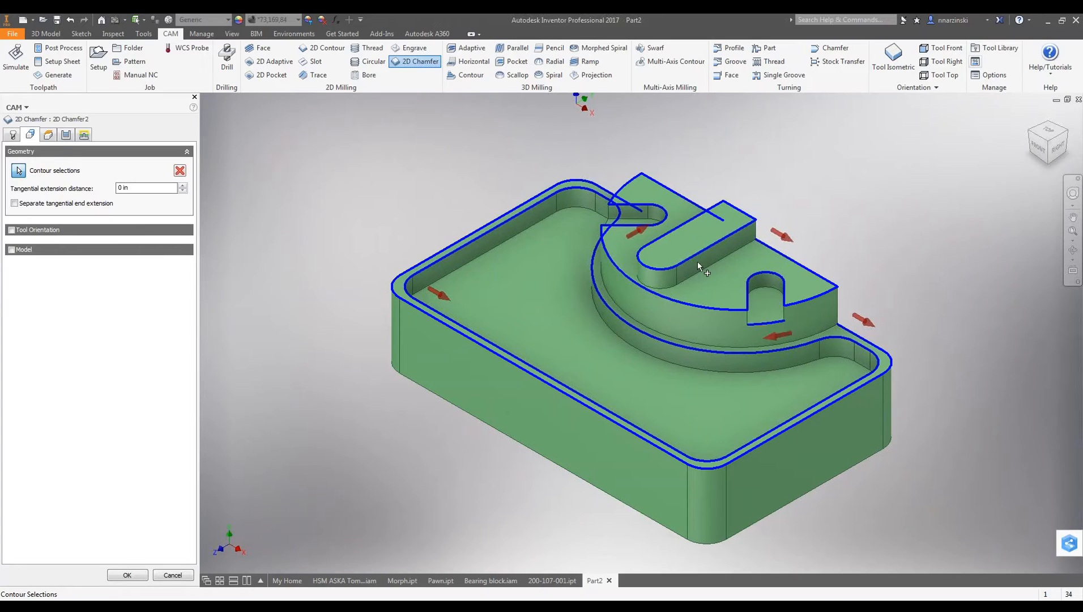
pyautogui.scroll(5, 574, 180)
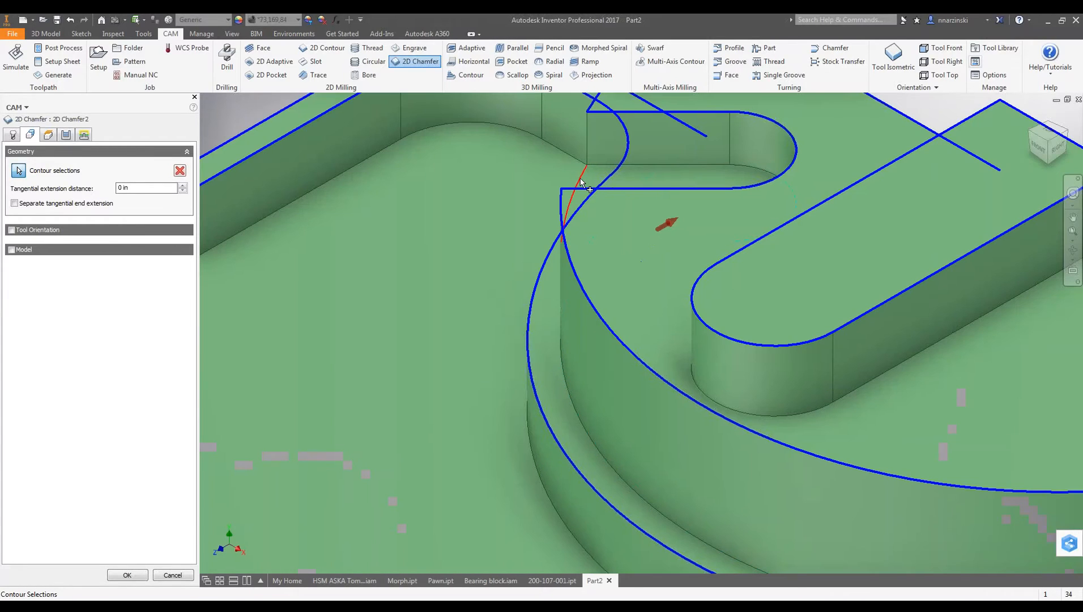
pyautogui.scroll(-5, 573, 218)
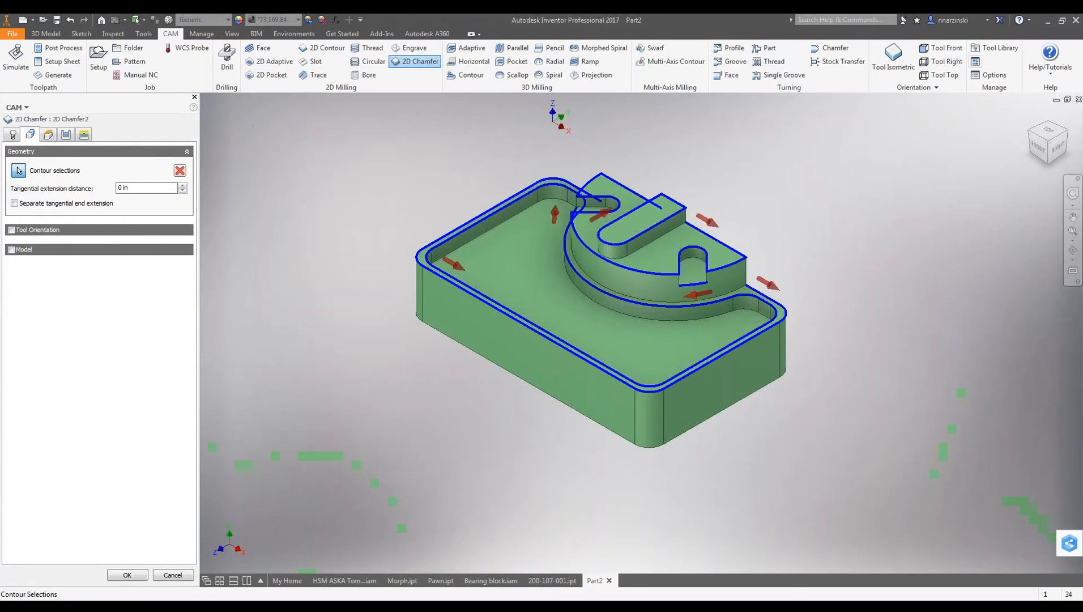
# Set the chamfer width, tip offset and clearance to 0.01 in and generate the 2D chamfer toolpath.
pyautogui.click(66, 135)
pyautogui.click(146, 253)
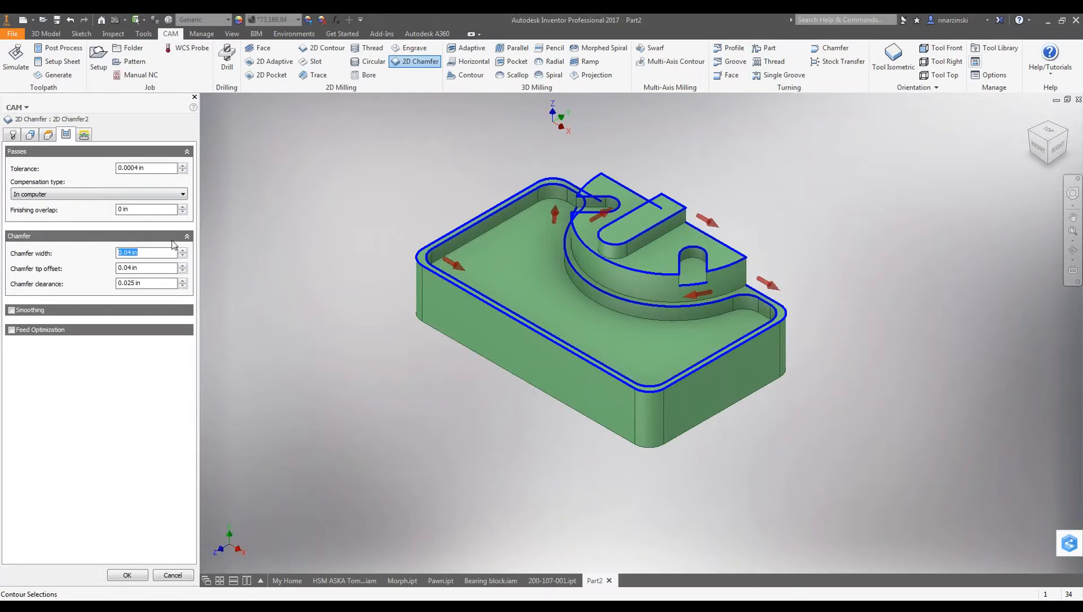
pyautogui.write('.01')
pyautogui.press('Tab')
pyautogui.write('.01')
pyautogui.press('Tab')
pyautogui.write('.')
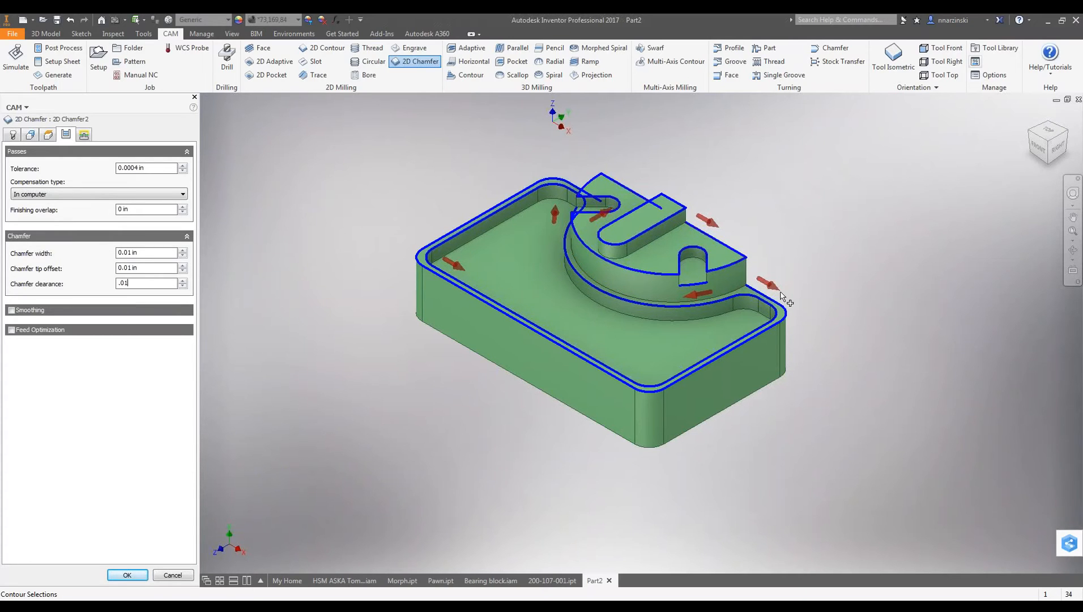
pyautogui.scroll(3, 784, 298)
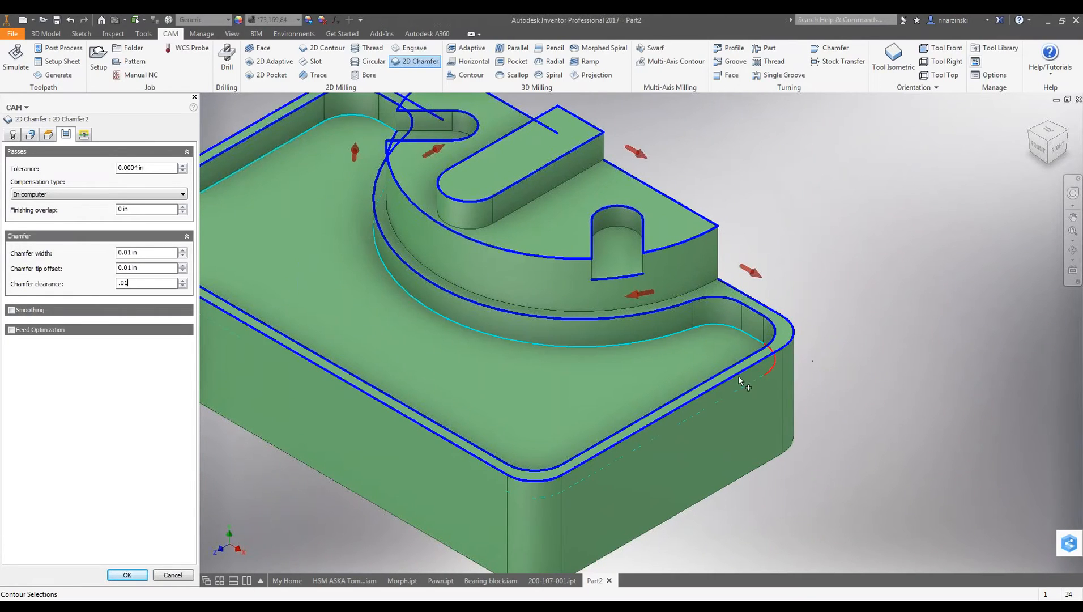
pyautogui.click(707, 293)
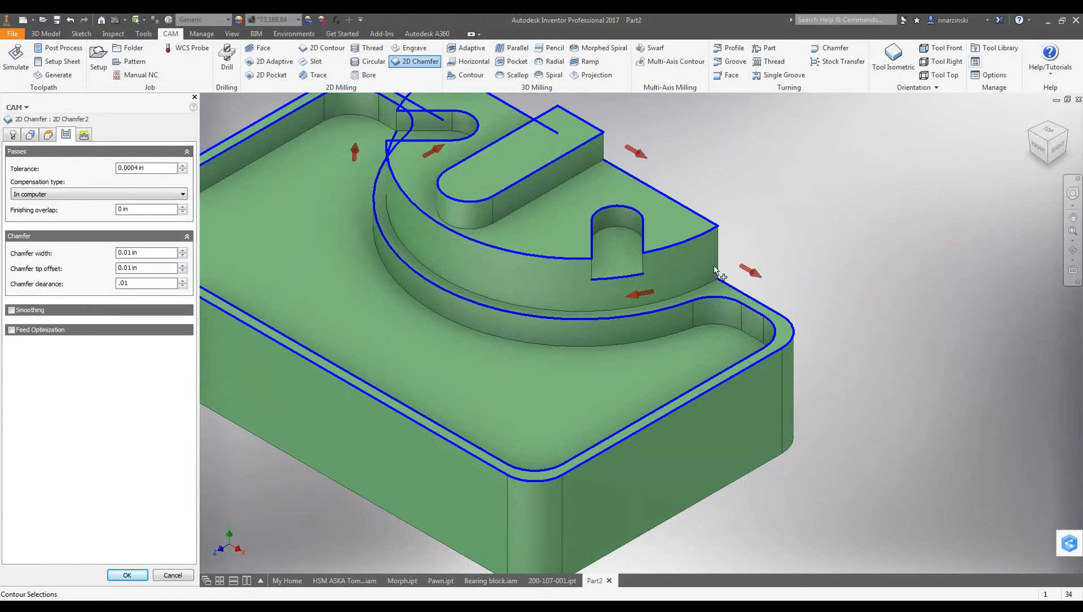
pyautogui.scroll(-4, 687, 279)
pyautogui.scroll(4, 726, 297)
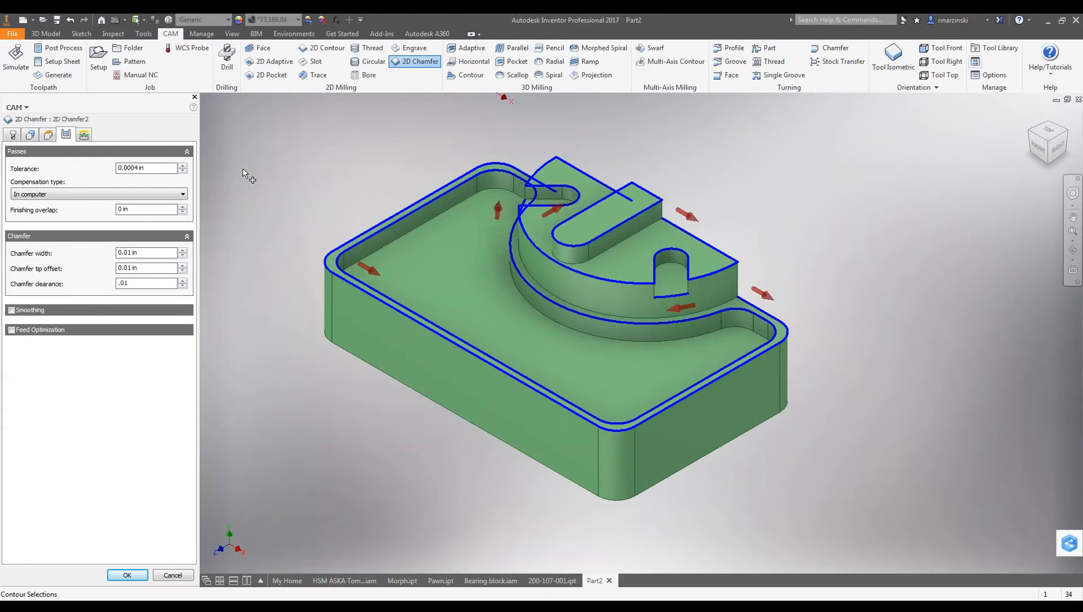
pyautogui.rightClick(261, 164)
pyautogui.click(309, 163)
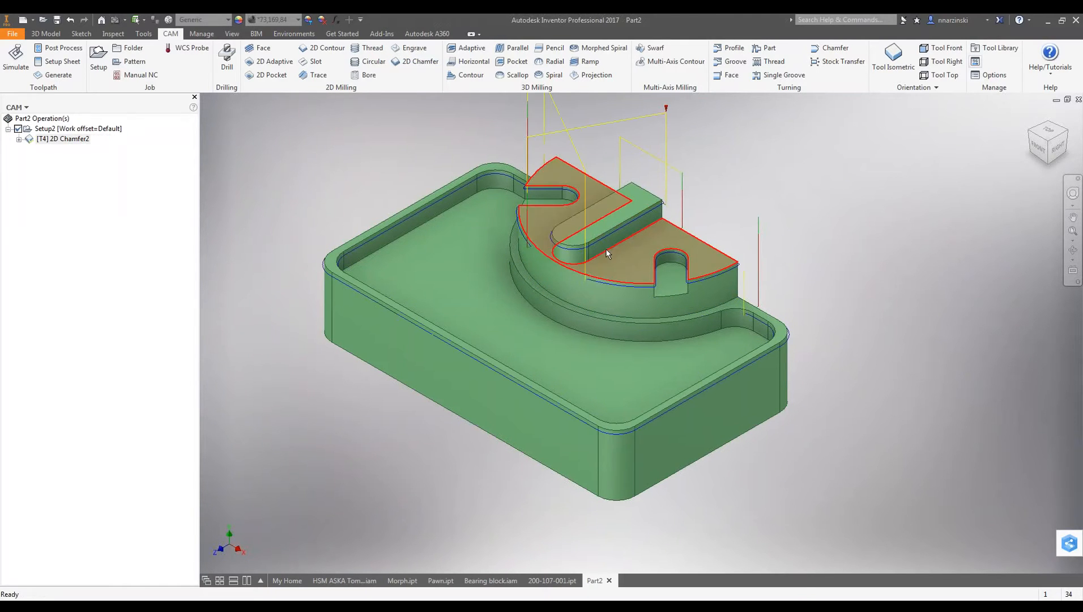
# Inspect the chamfer toolpath and simulate it with the stock hidden and a slower playback speed.
pyautogui.scroll(5, 548, 269)
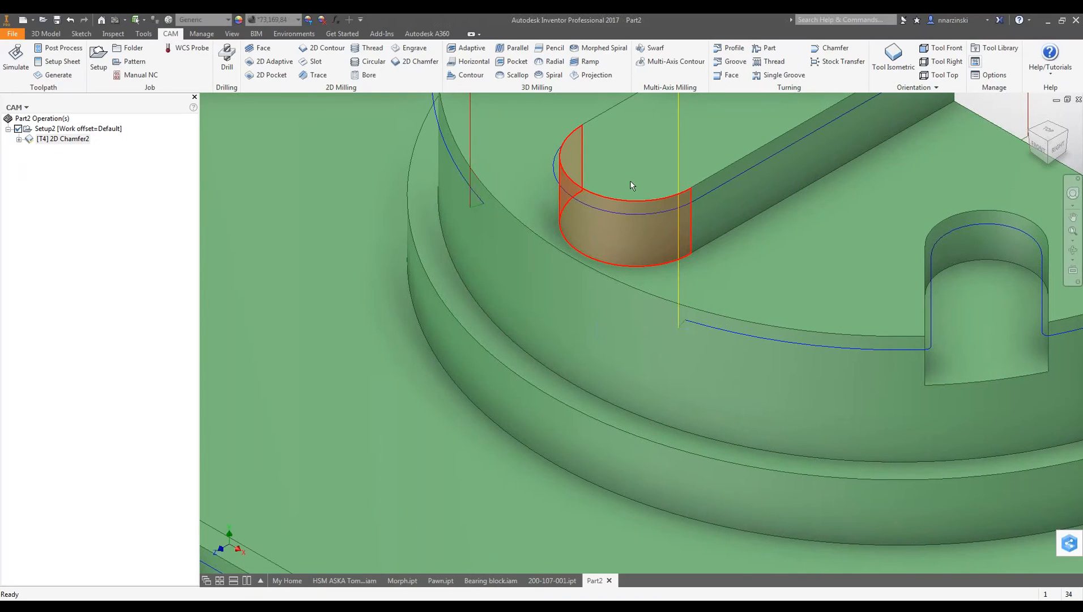
pyautogui.scroll(-3, 631, 182)
pyautogui.scroll(4, 1001, 325)
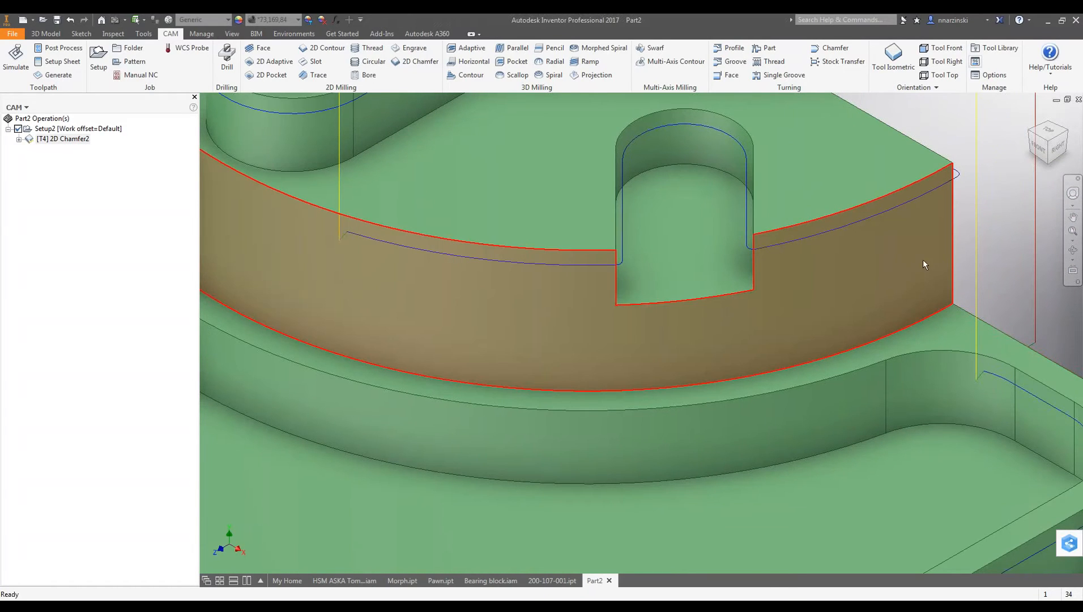
pyautogui.scroll(-8, 991, 331)
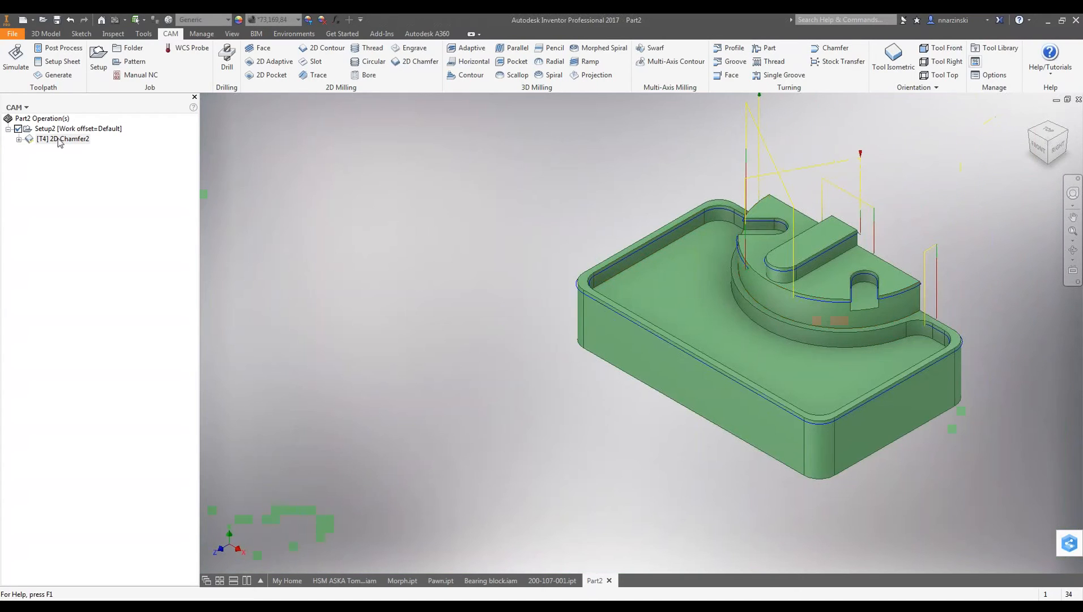
pyautogui.click(15, 59)
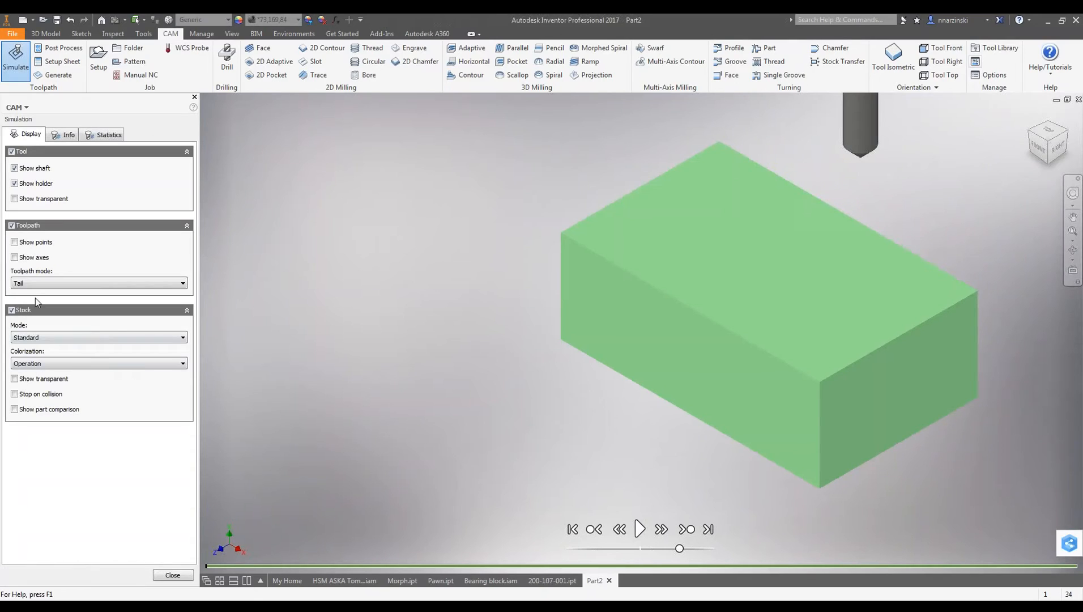
pyautogui.click(12, 310)
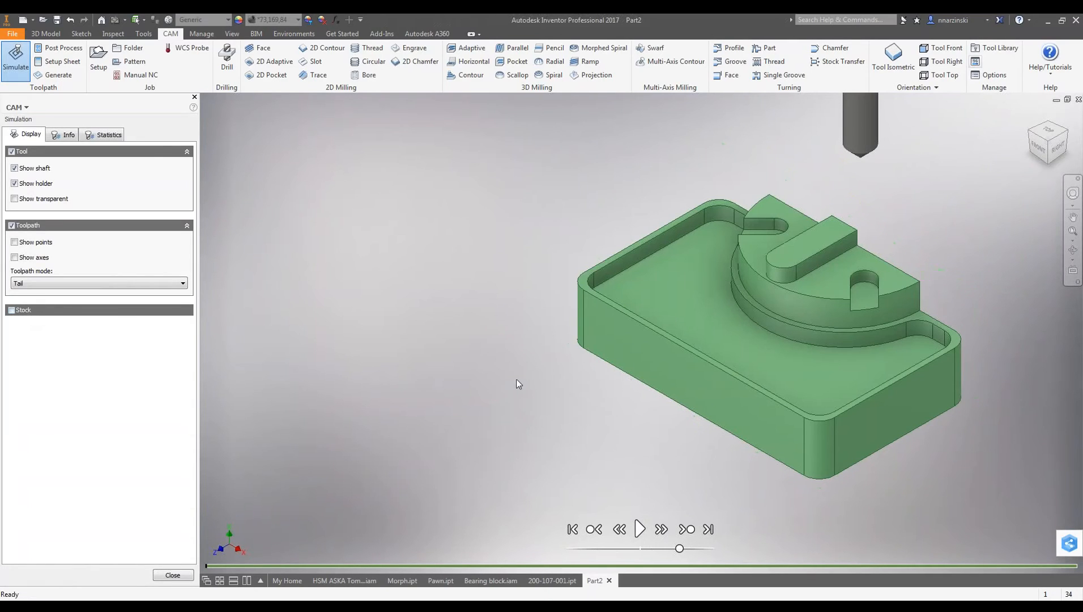
pyautogui.moveTo(680, 549); pyautogui.dragTo(661, 550)
pyautogui.click(639, 528)
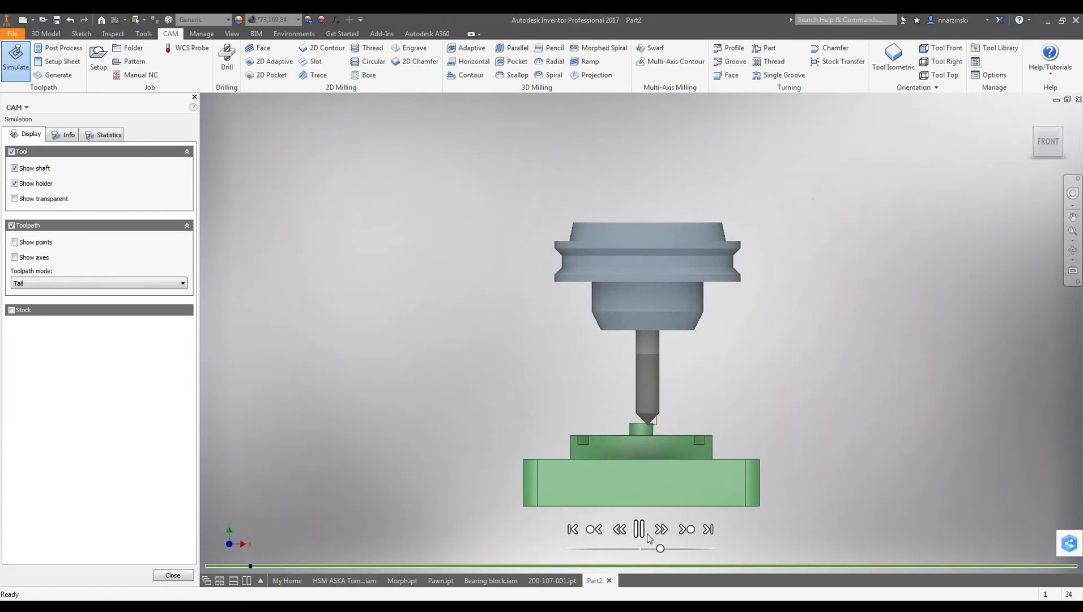
# Pause the chamfer simulation to examine the tool tip against the raised rib up close, then resume playback at a slightly faster speed.
pyautogui.click(646, 534)
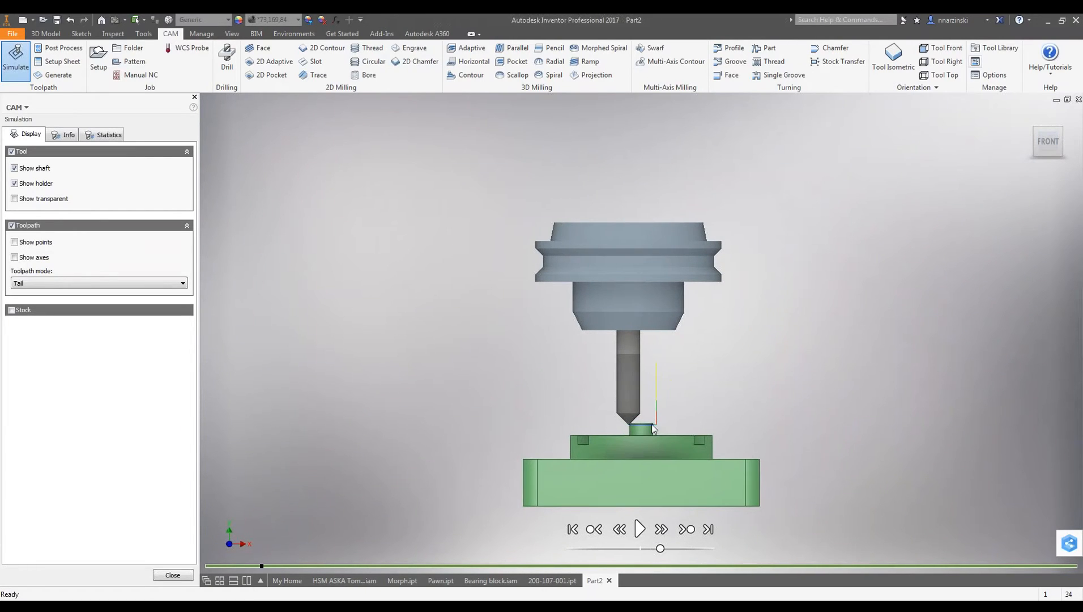
pyautogui.scroll(5, 654, 429)
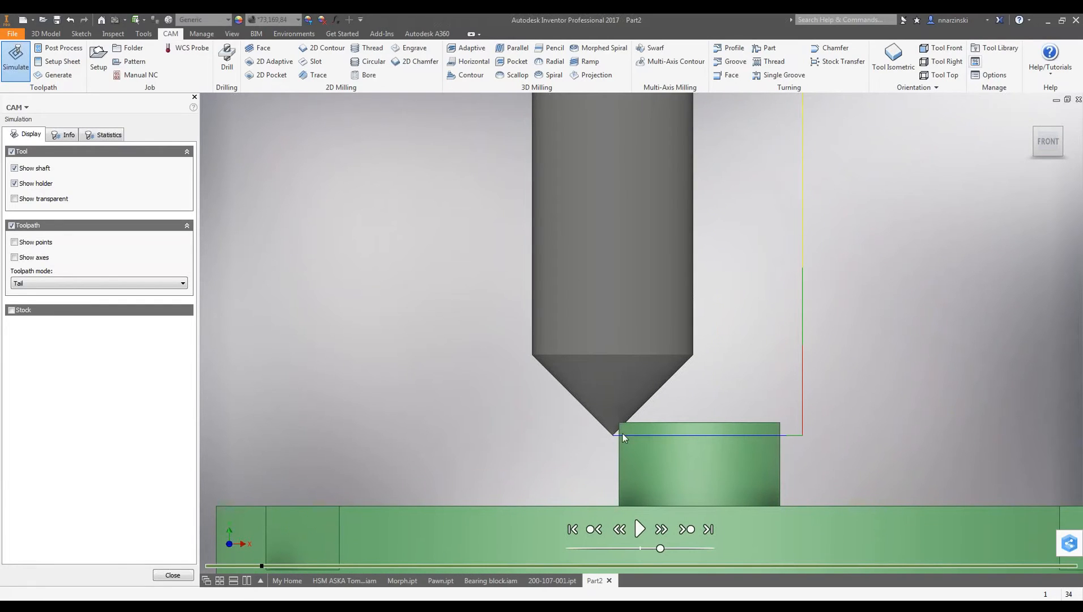
pyautogui.click(640, 529)
pyautogui.scroll(-5, 639, 415)
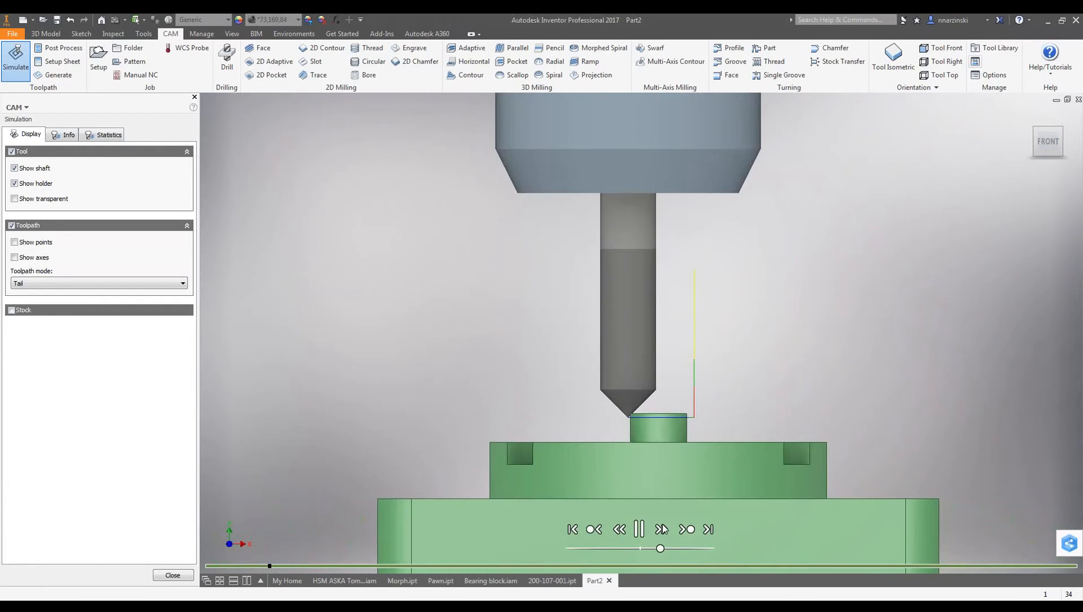
pyautogui.moveTo(661, 549); pyautogui.dragTo(667, 549)
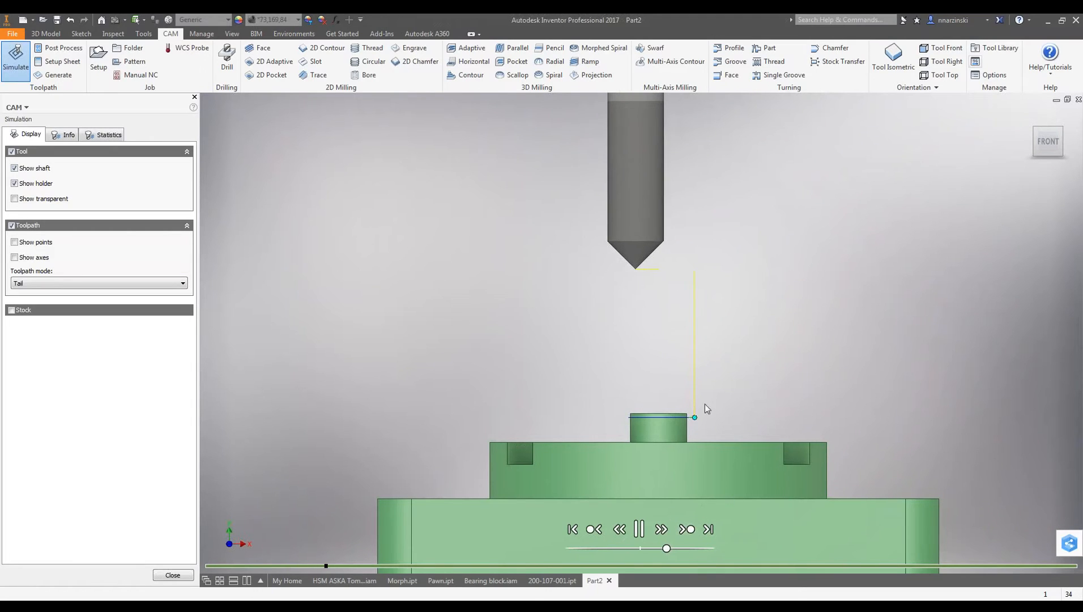
# Watch the chamfer simulation around the half-disc's slots in 3D, run the rest at a faster playback speed and close the simulation.
pyautogui.press('F6')
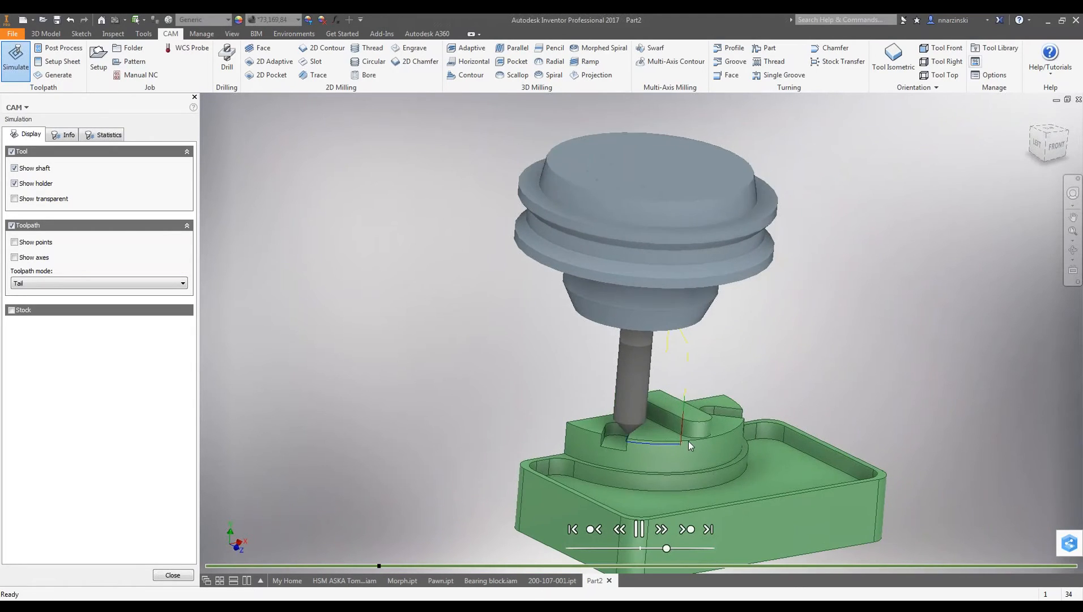
pyautogui.scroll(5, 688, 441)
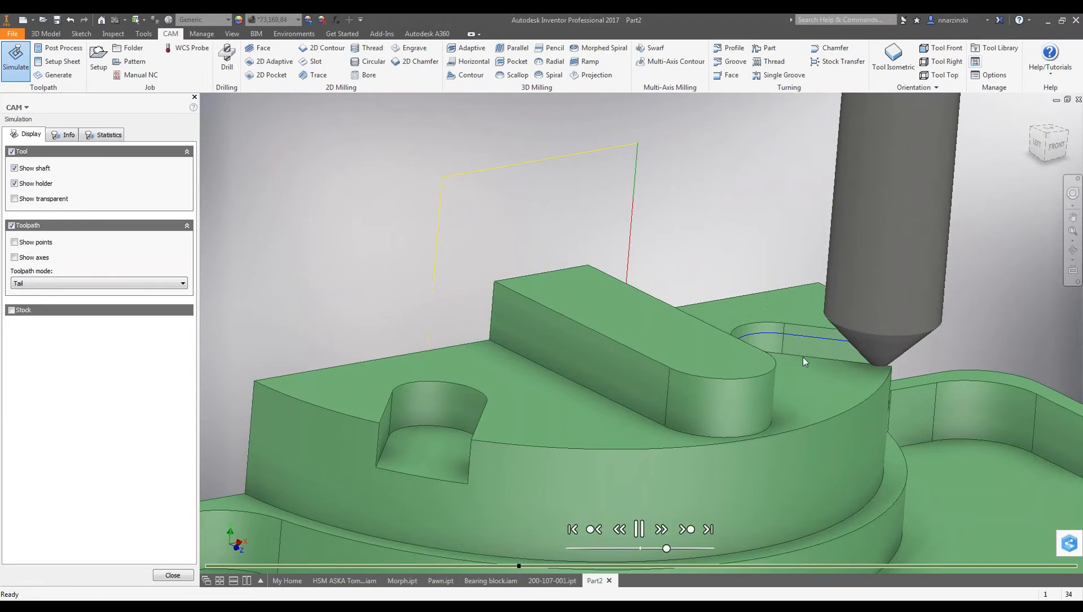
pyautogui.scroll(3, 803, 357)
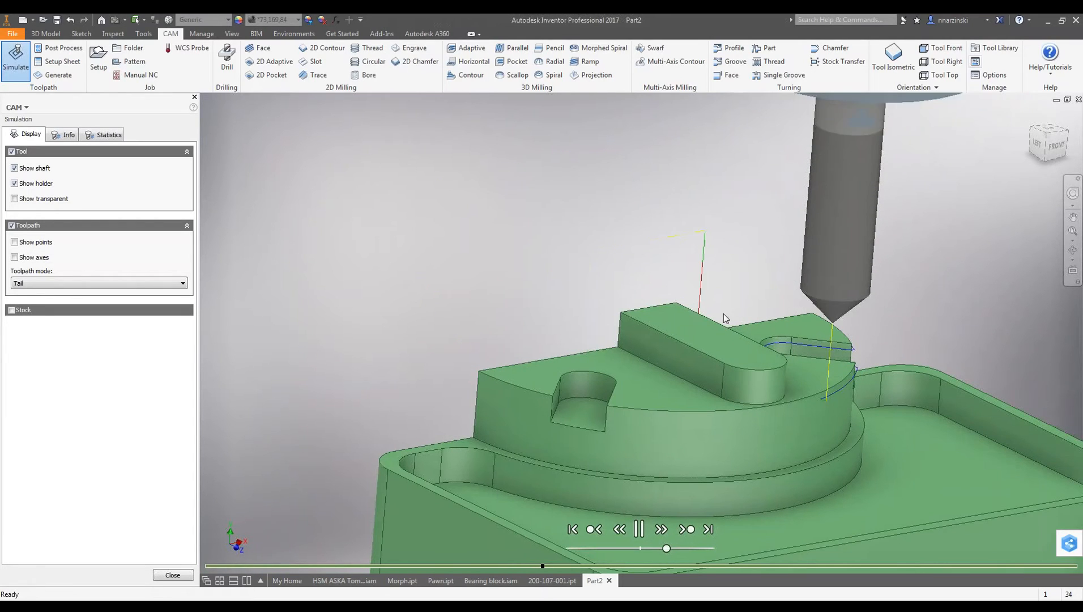
pyautogui.scroll(6, 677, 307)
pyautogui.keyDown('shift'); pyautogui.moveTo(677, 307); pyautogui.dragTo(544, 323, button='middle'); pyautogui.keyUp('shift')
pyautogui.moveTo(666, 548); pyautogui.dragTo(699, 548)
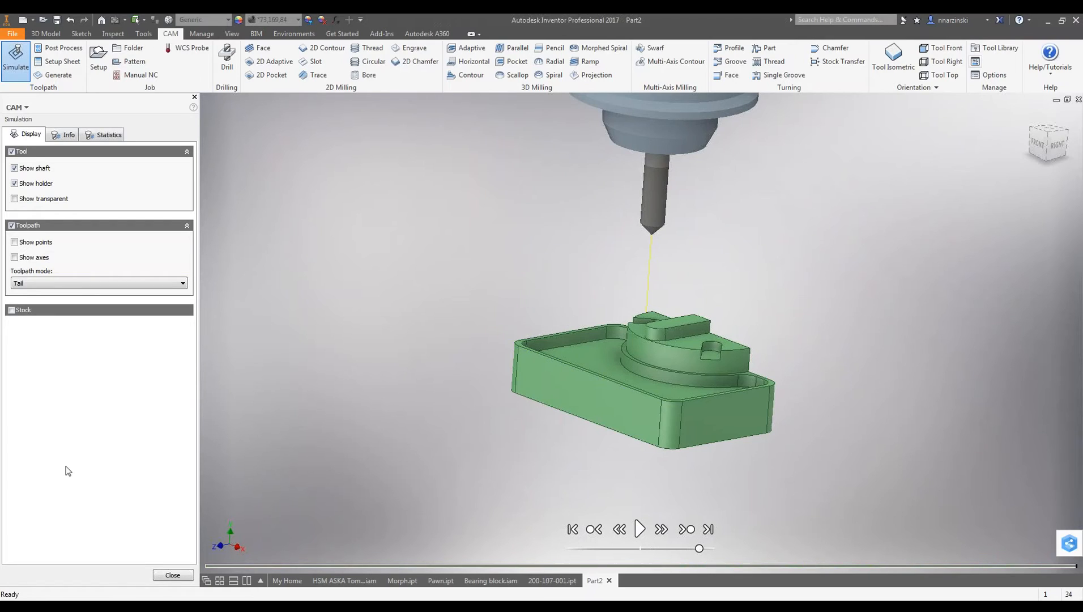
pyautogui.click(175, 575)
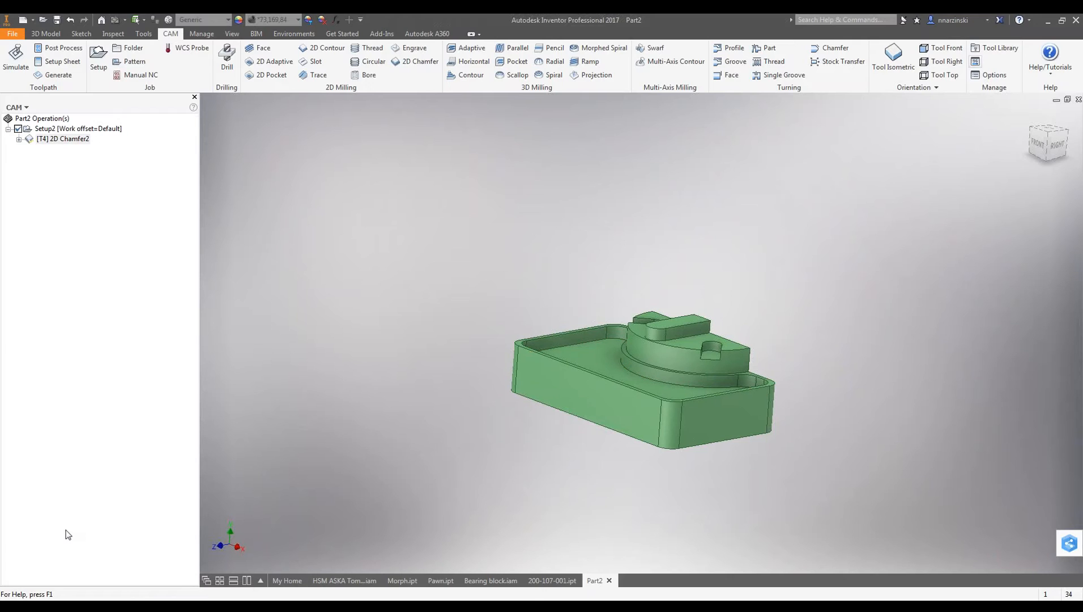
# Switch to Windows Explorer and open the What's new 2017 folder inside Inventor HSM Demos.
pyautogui.hotkey('alt', 'Tab')
pyautogui.moveTo(499, 242); pyautogui.dragTo(595, 126)
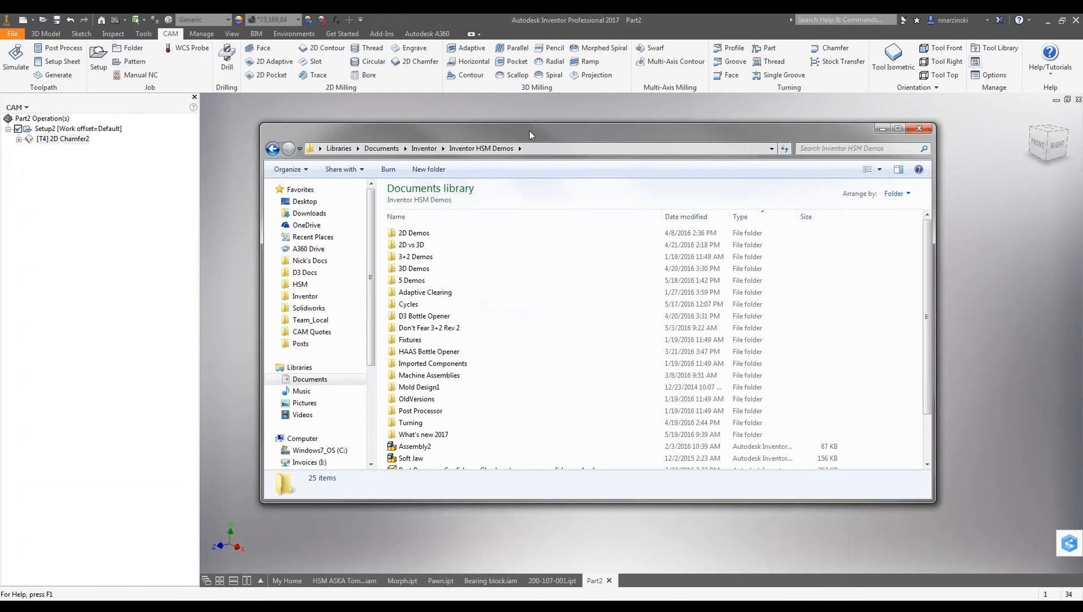
pyautogui.click(308, 297)
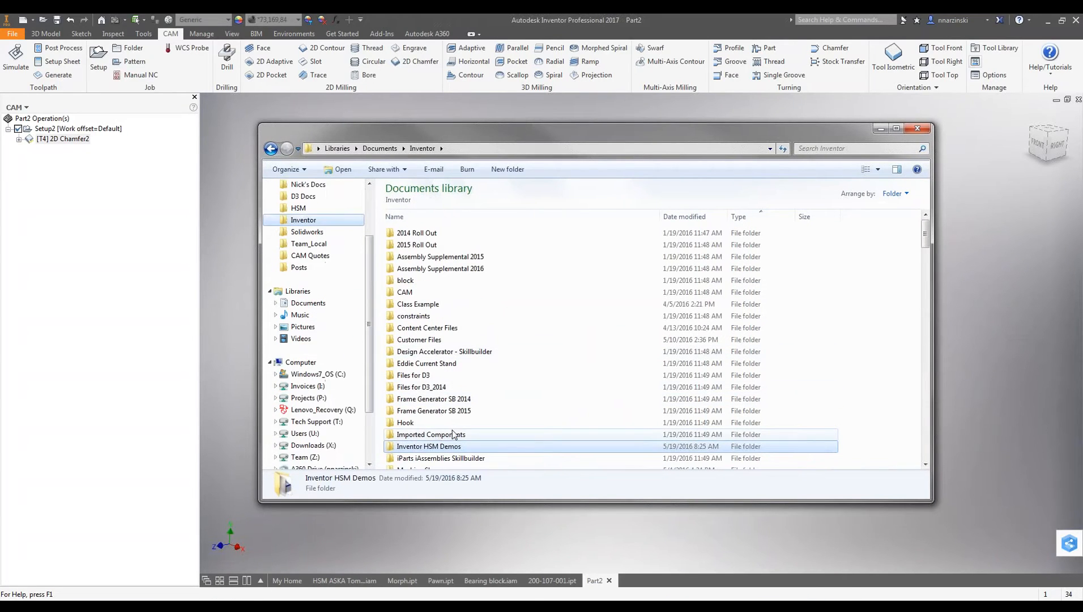
pyautogui.doubleClick(430, 447)
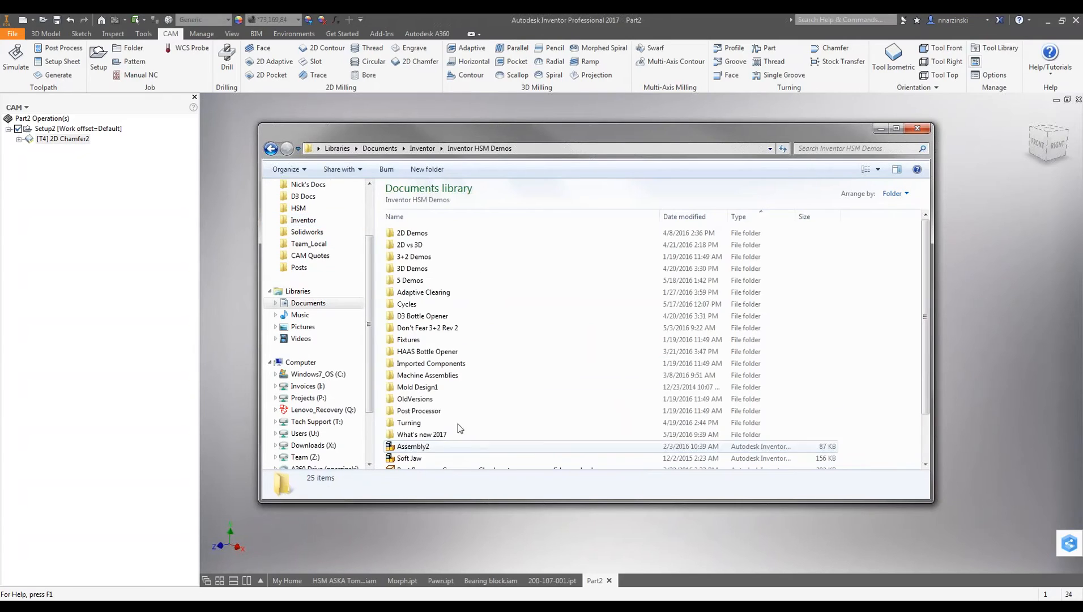
pyautogui.doubleClick(426, 430)
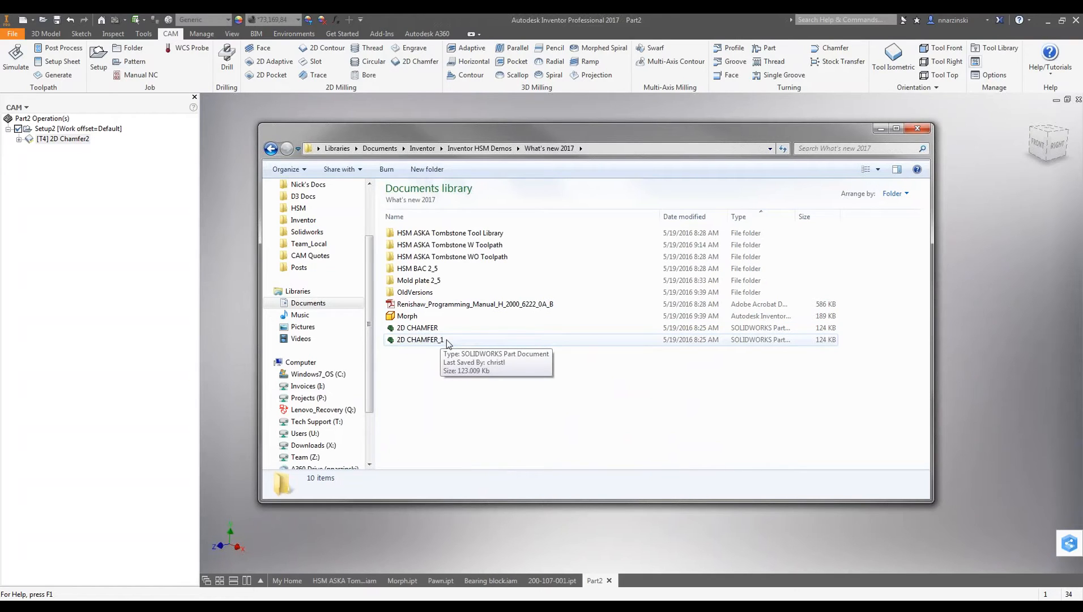
# Rename the SolidWorks part file 2D CHAMFER as 2D CHAMFER_old.
pyautogui.click(448, 328)
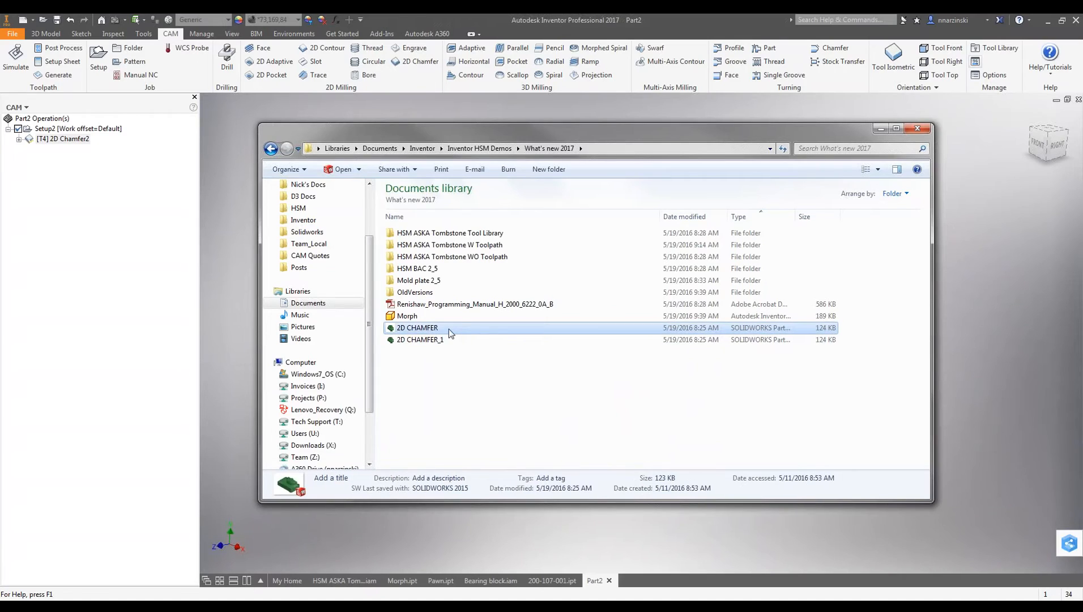
pyautogui.click(431, 328)
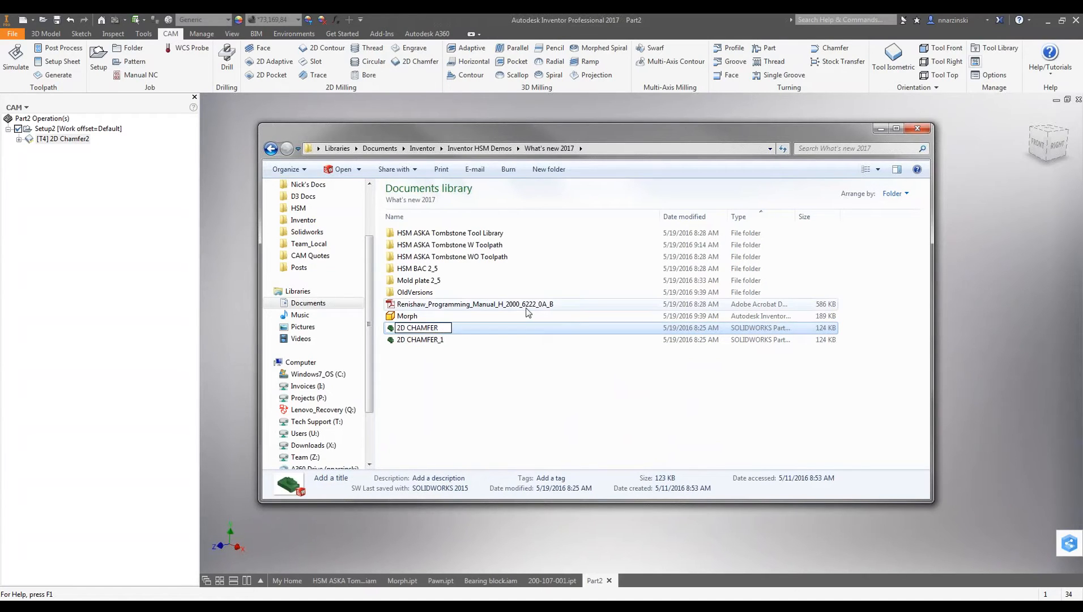
pyautogui.write('_old')
pyautogui.click(495, 378)
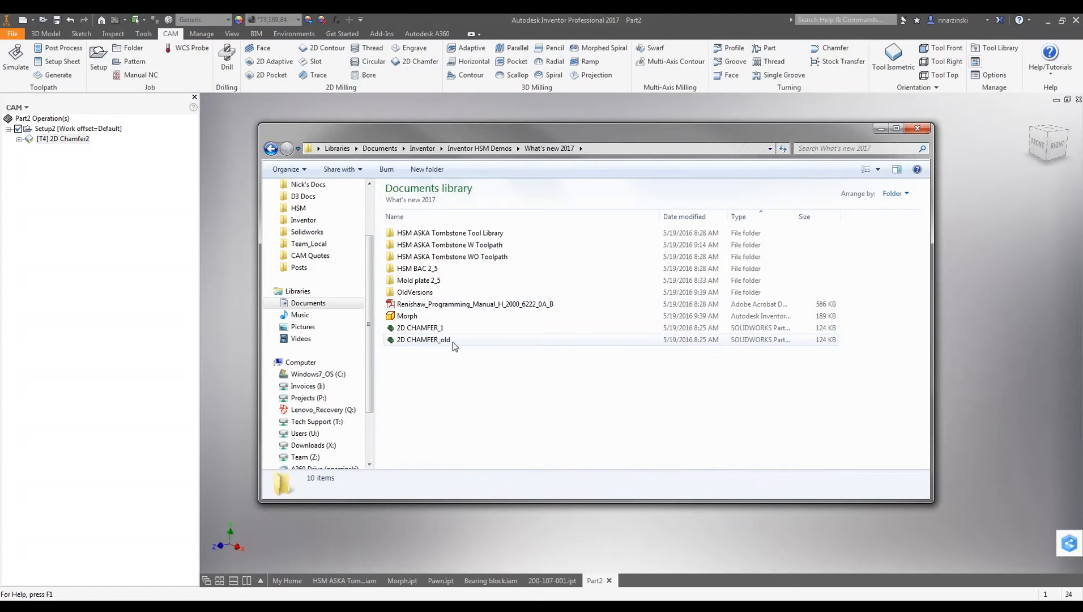
# Rename the SolidWorks part file 2D CHAMFER_1 as 2D CHAMFER and return to Inventor.
pyautogui.click(485, 335)
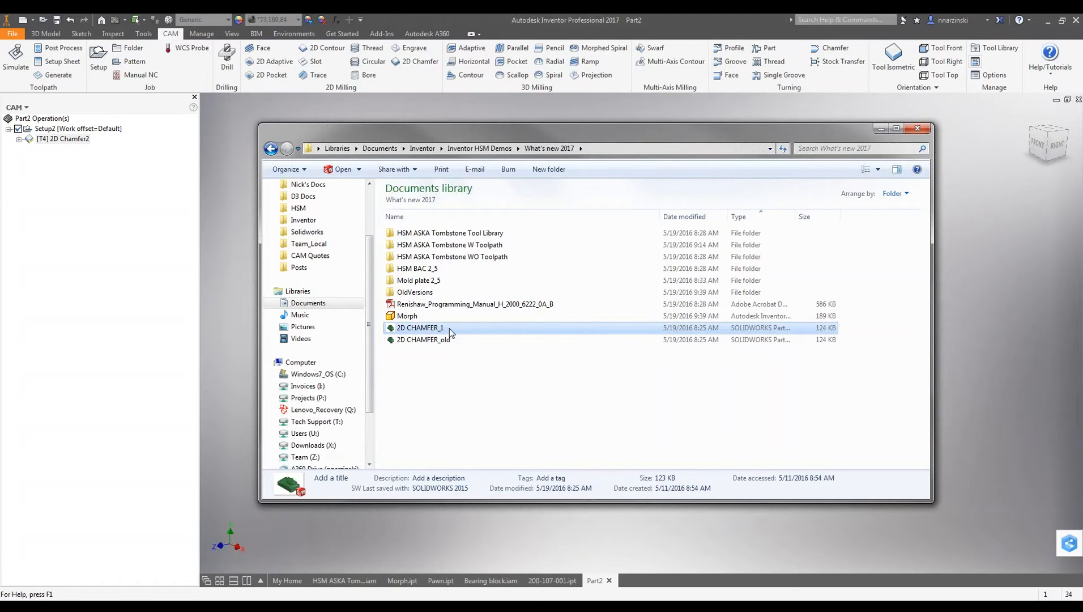
pyautogui.press('F2')
pyautogui.press('End')
pyautogui.press('BackSpace')
pyautogui.press('BackSpace')
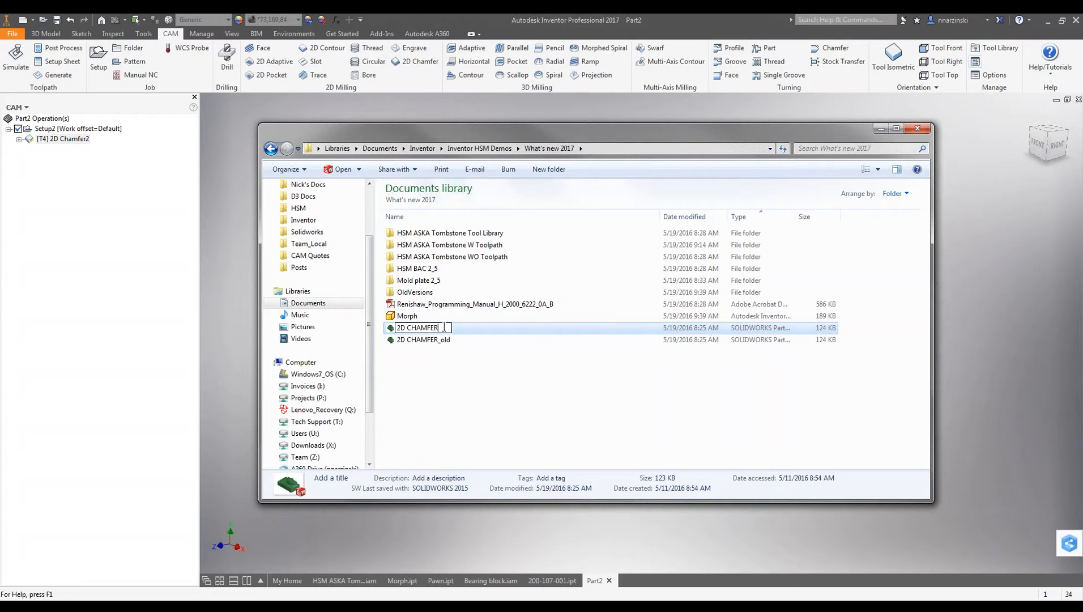
pyautogui.moveTo(443, 331); pyautogui.dragTo(397, 329)
pyautogui.press('Return')
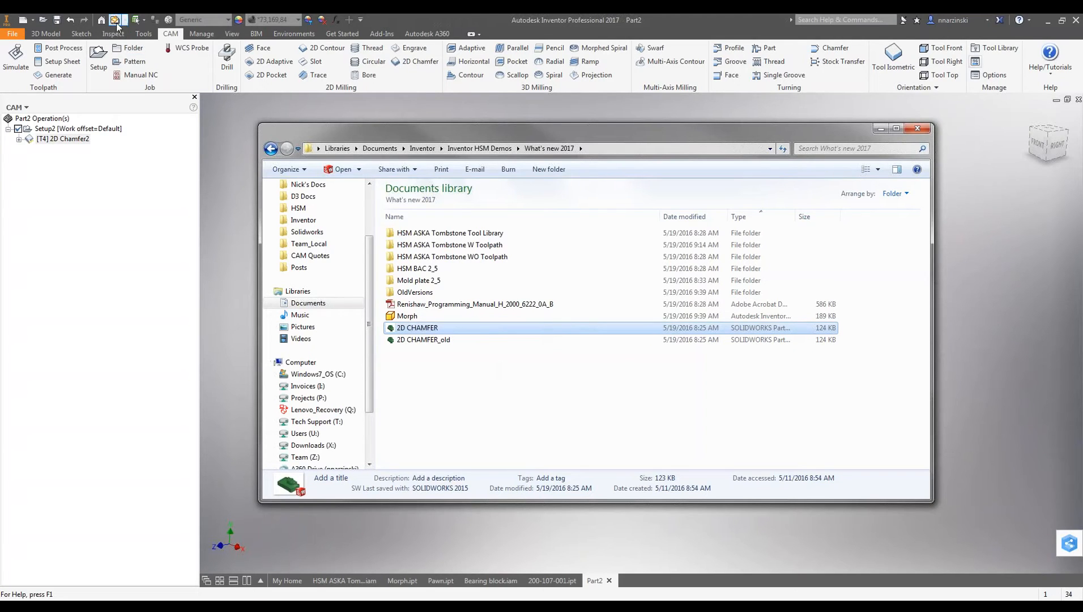
pyautogui.click(881, 128)
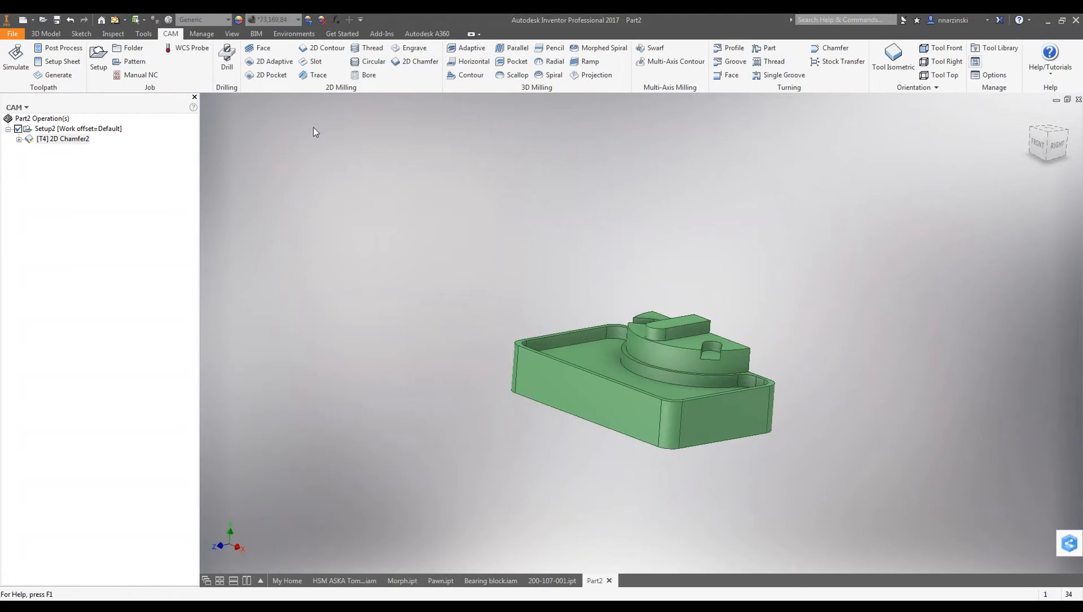
# Update Part2 from the replaced SolidWorks file and check the slots in the half-disc.
pyautogui.press('F6')
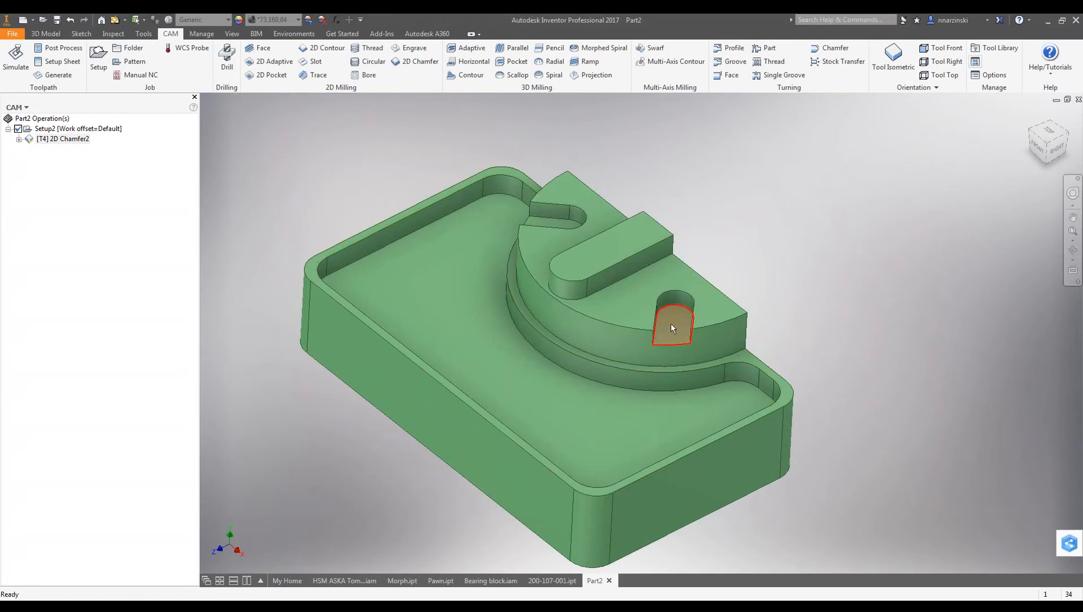
pyautogui.click(115, 21)
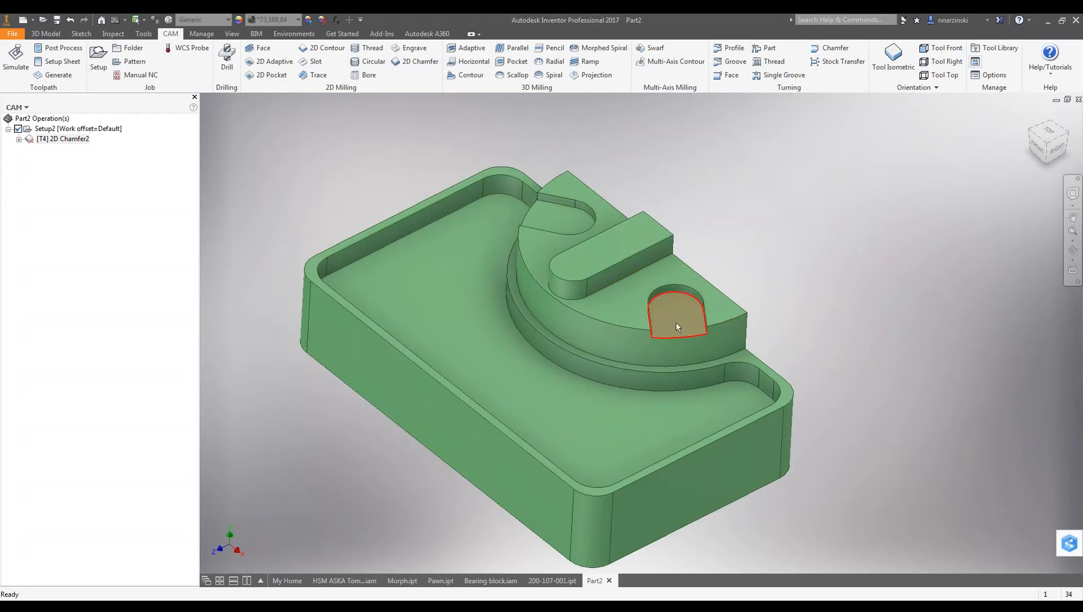
pyautogui.moveTo(680, 327)
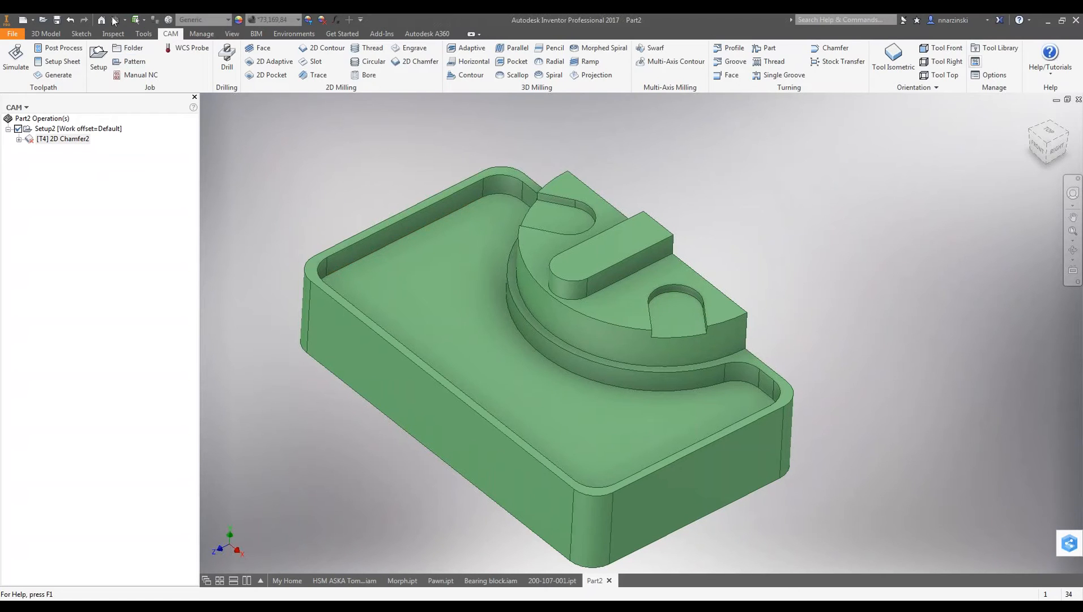
# Regenerate the 2D Chamfer toolpath for the updated part and inspect it around the half-disc's slots.
pyautogui.click(32, 142)
pyautogui.click(42, 181)
pyautogui.click(49, 141)
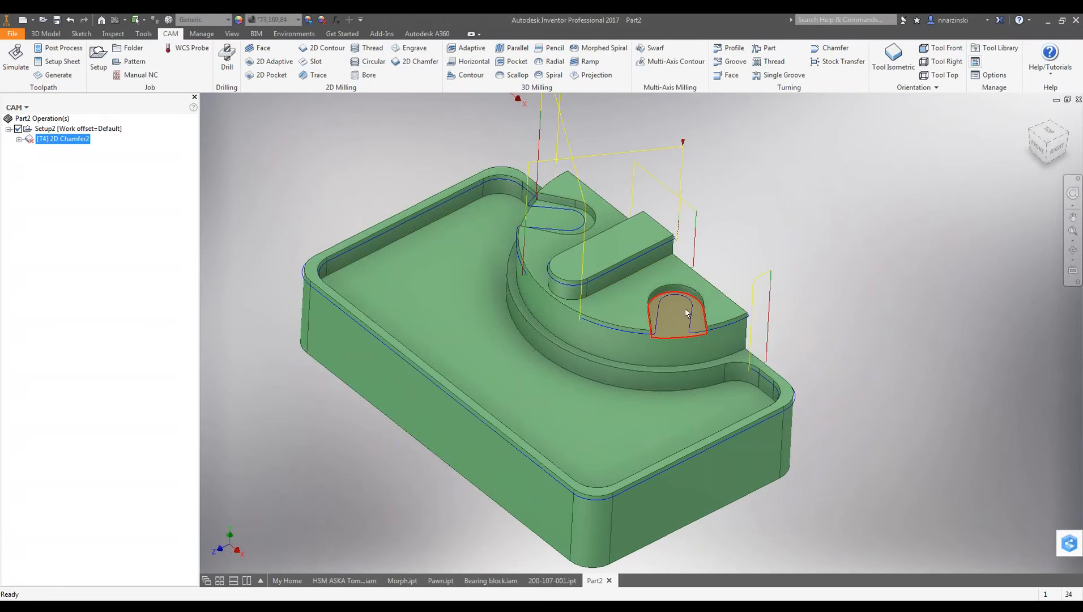
pyautogui.rightClick(57, 138)
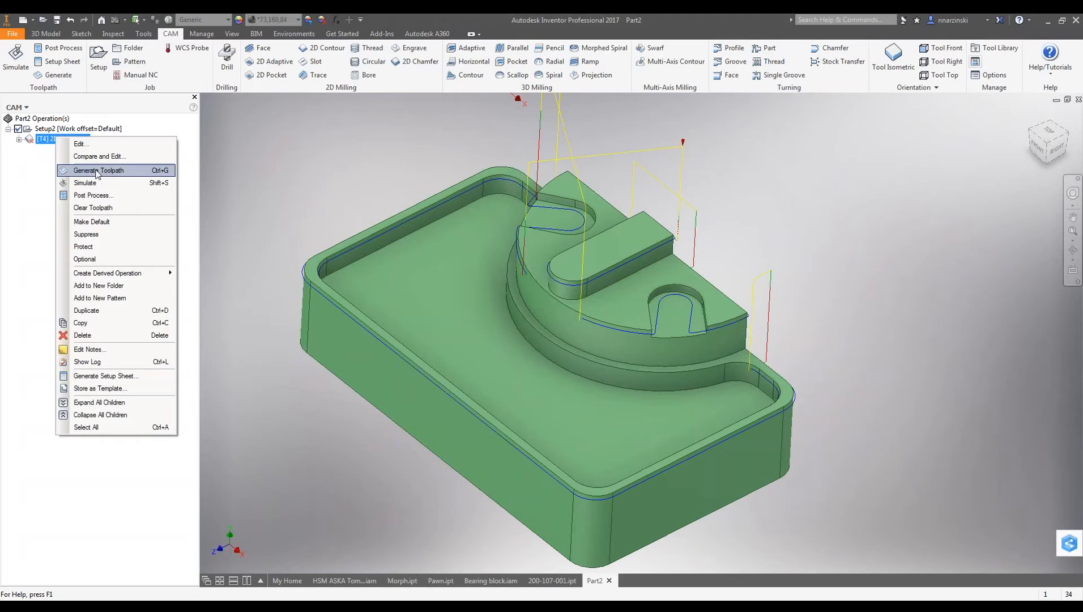
pyautogui.click(94, 171)
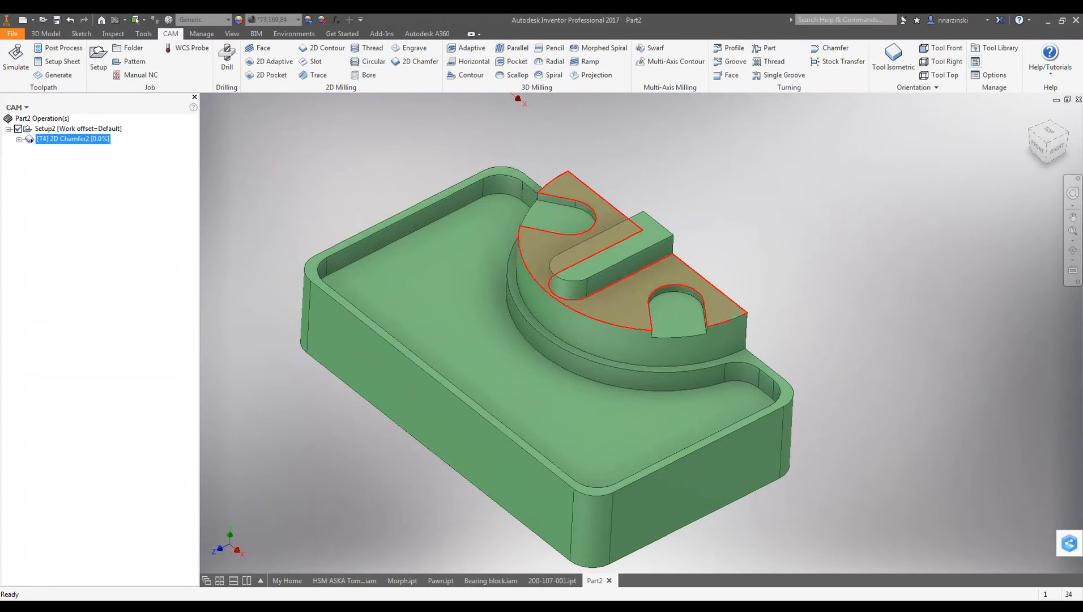
pyautogui.scroll(4, 683, 315)
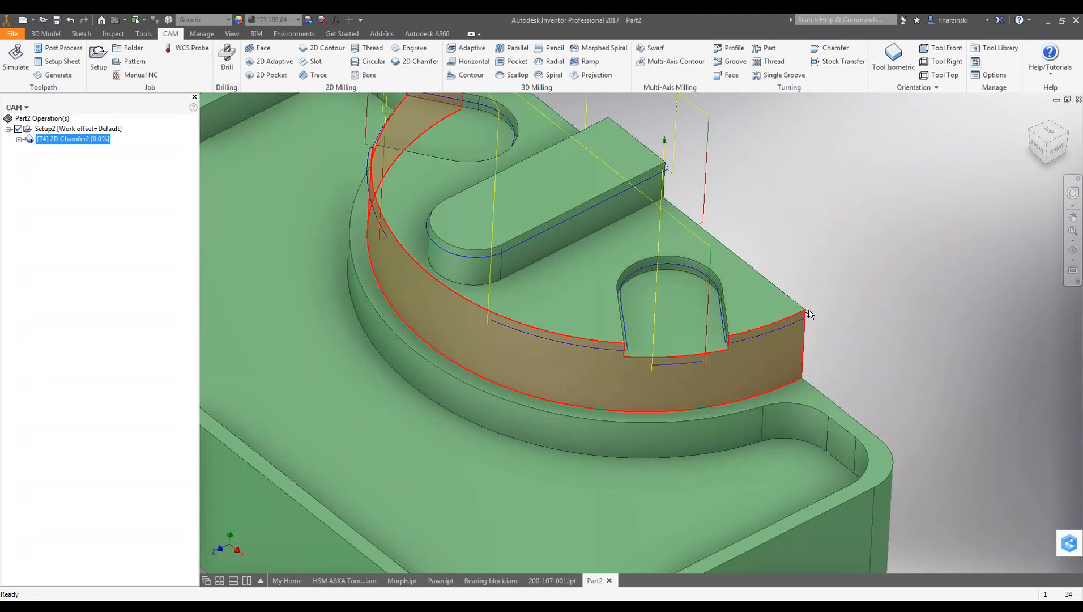
pyautogui.scroll(-5, 876, 264)
pyautogui.scroll(3, 921, 242)
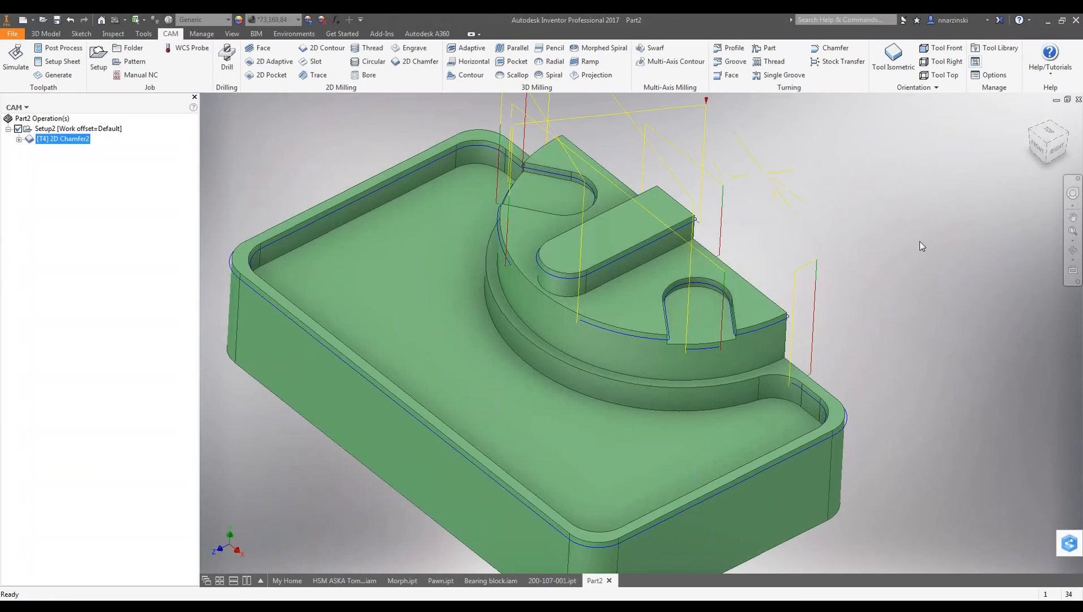
pyautogui.scroll(-3, 840, 199)
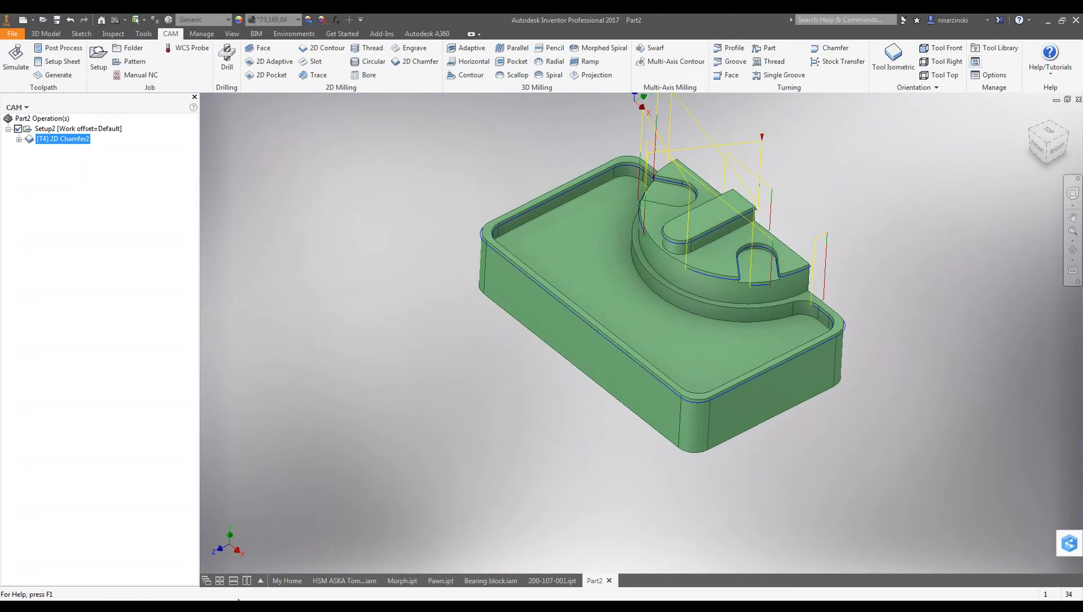
# Switch to the PowerPoint slide show and advance from the AnyCAD chamfer slide to the Probing slide.
pyautogui.moveTo(235, 601)
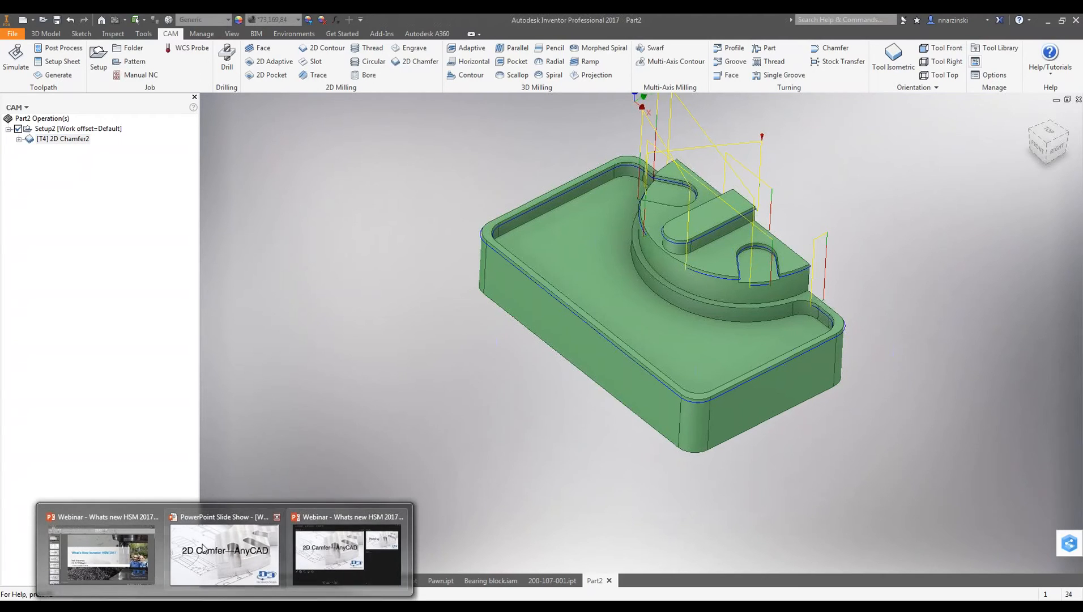
pyautogui.moveTo(250, 548)
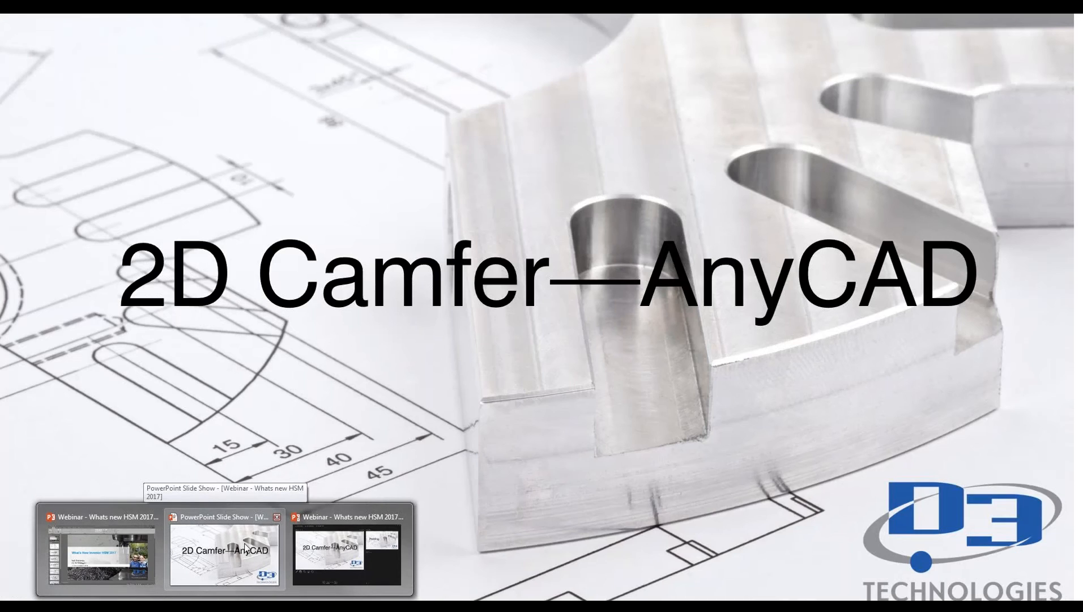
pyautogui.click(267, 546)
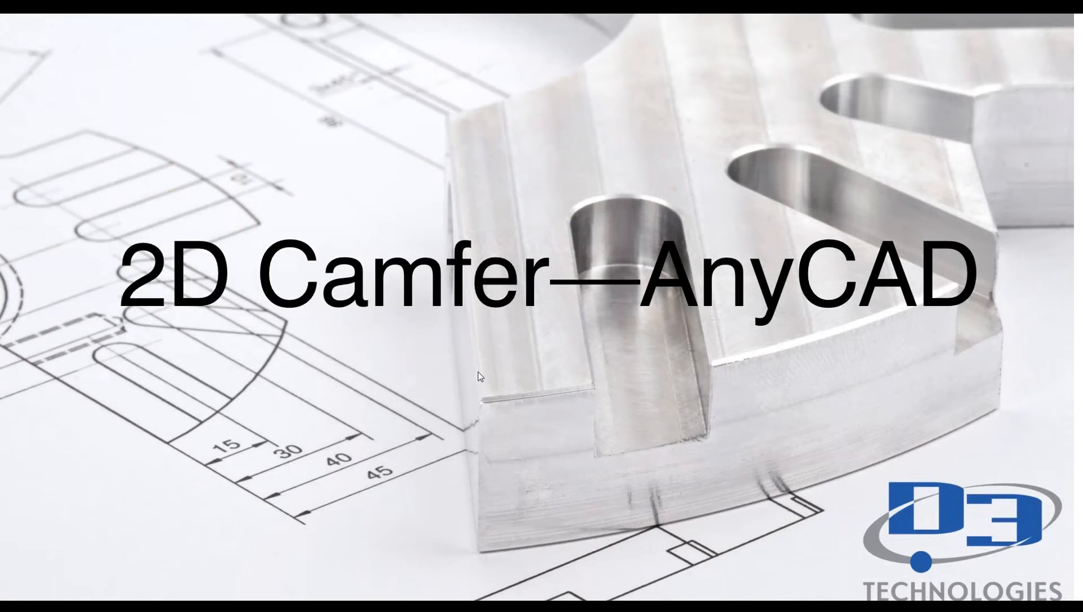
pyautogui.click(464, 361)
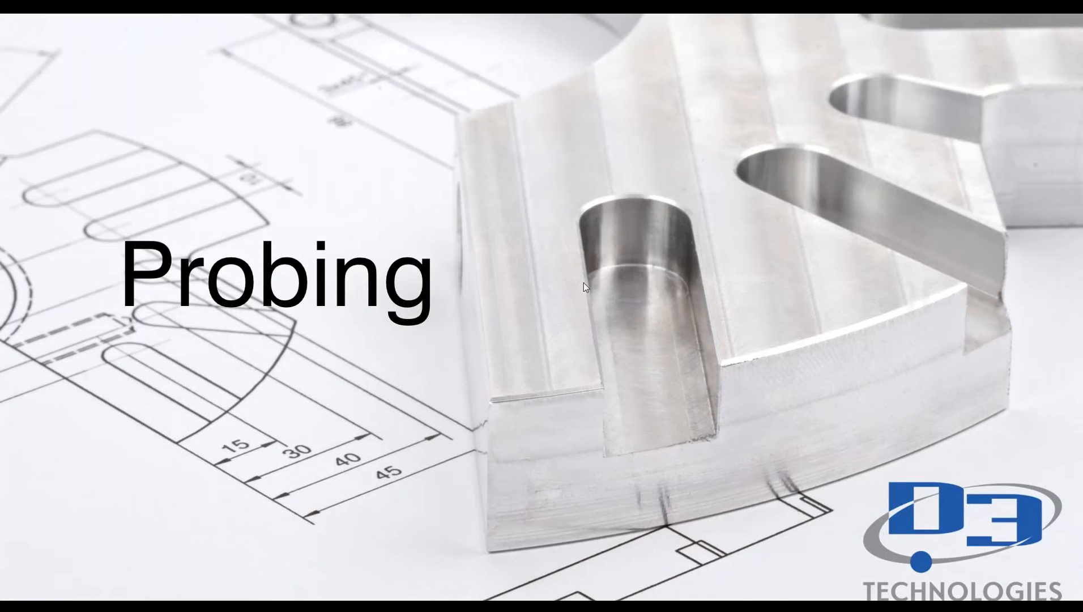
# Return the slide show from the 3D Morph slide to the Probing slide and switch back to Inventor.
pyautogui.click(584, 282)
pyautogui.rightClick(553, 292)
pyautogui.click(409, 448)
pyautogui.click(407, 453)
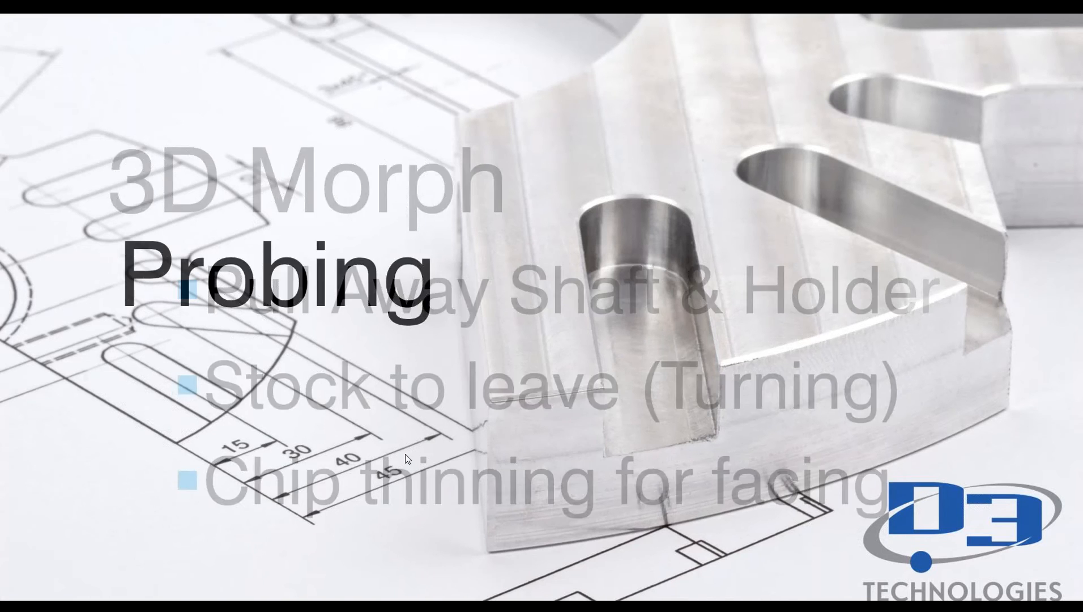
pyautogui.hotkey('alt', 'Tab')
pyautogui.click(473, 293)
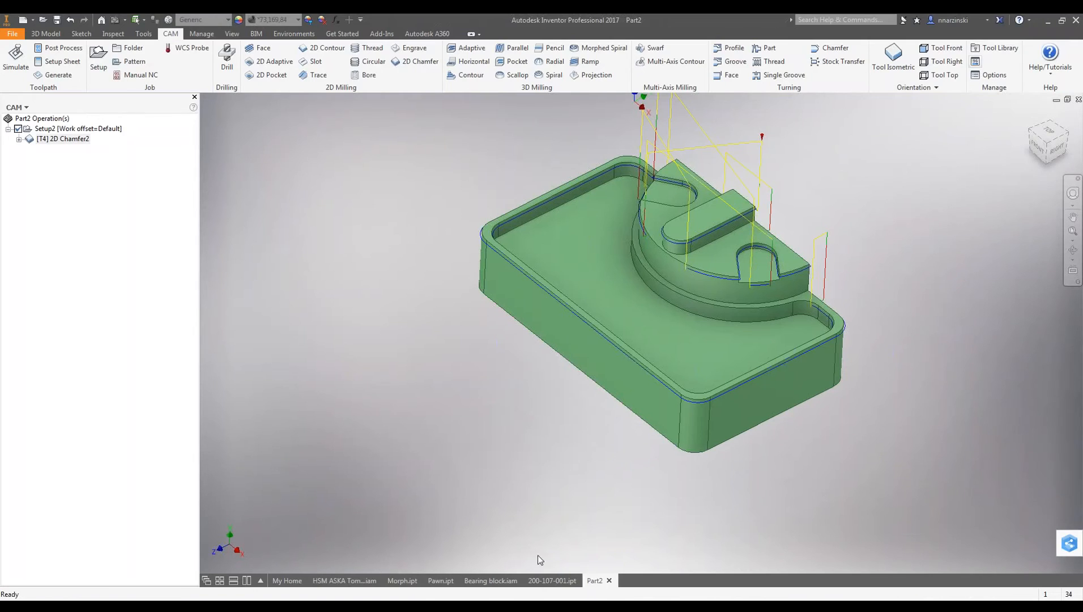
# Switch to the Bearing block assembly and inspect the Face1 (2) and 2D Contour3 toolpaths of the Bottom setup.
pyautogui.click(491, 581)
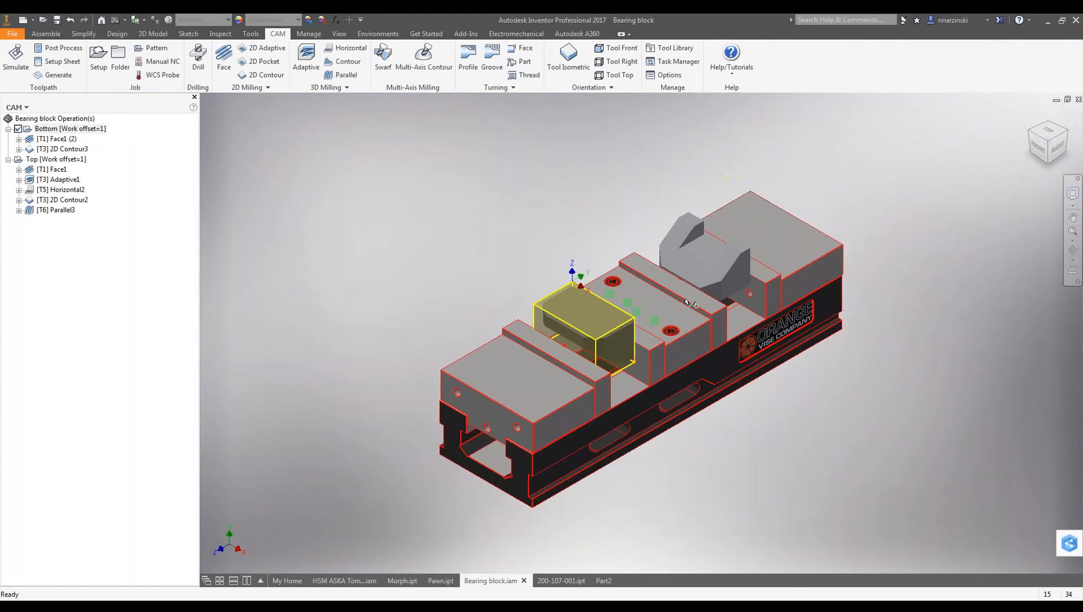
pyautogui.scroll(3, 705, 265)
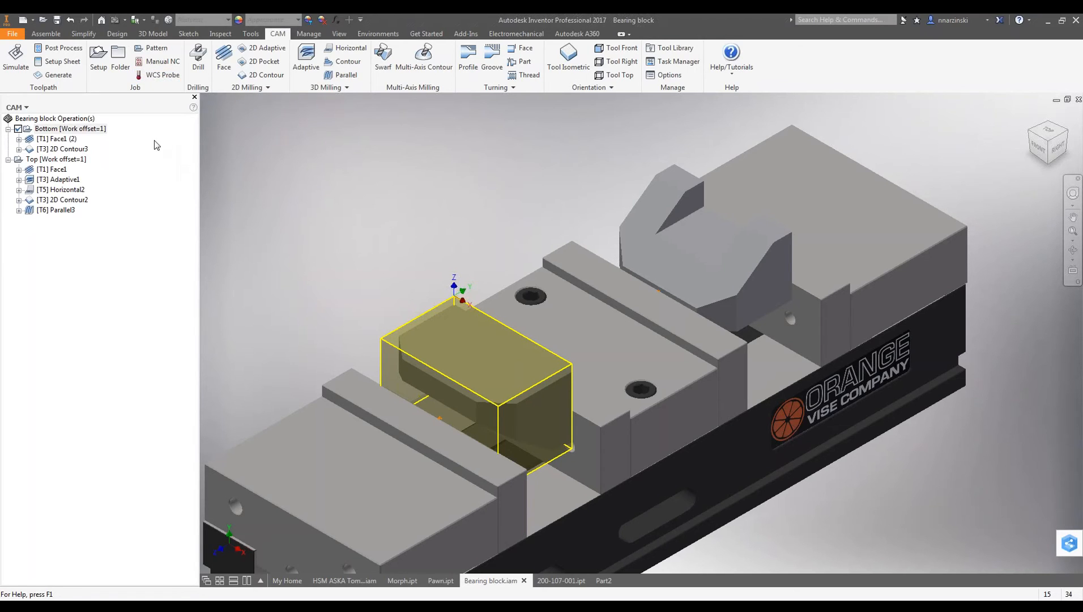
pyautogui.click(55, 139)
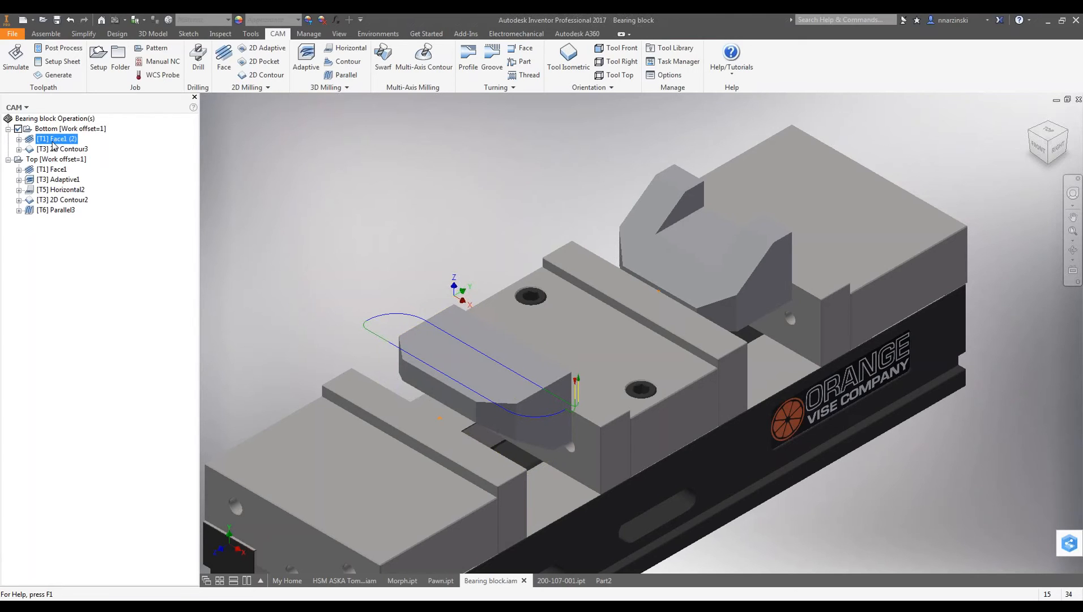
pyautogui.click(59, 150)
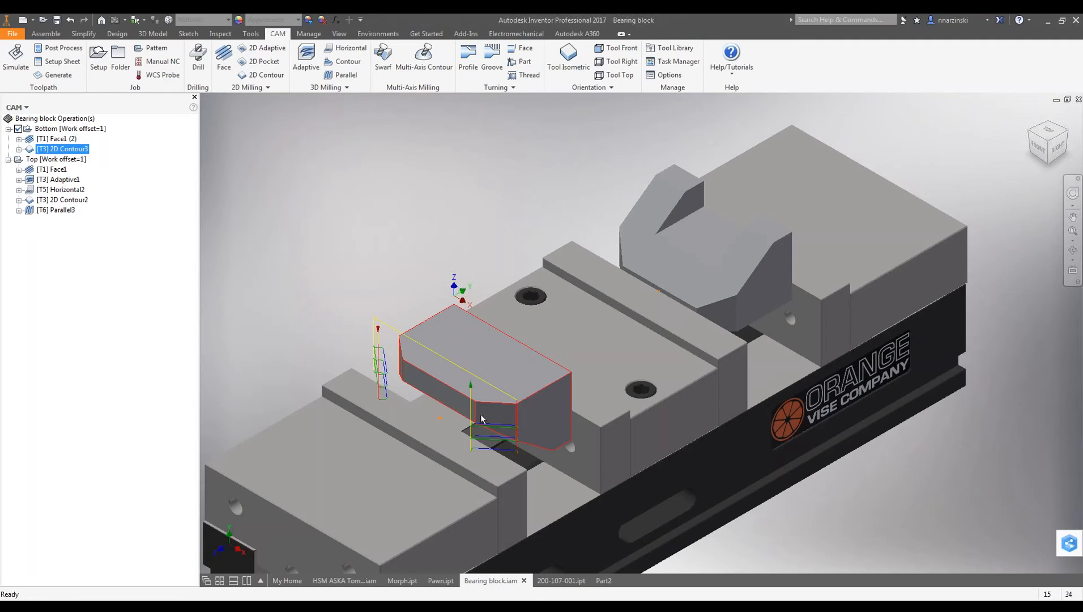
# Start a WCS Probe operation in the Bottom setup using the 6 mm probe and go to its geometry settings.
pyautogui.click(57, 129)
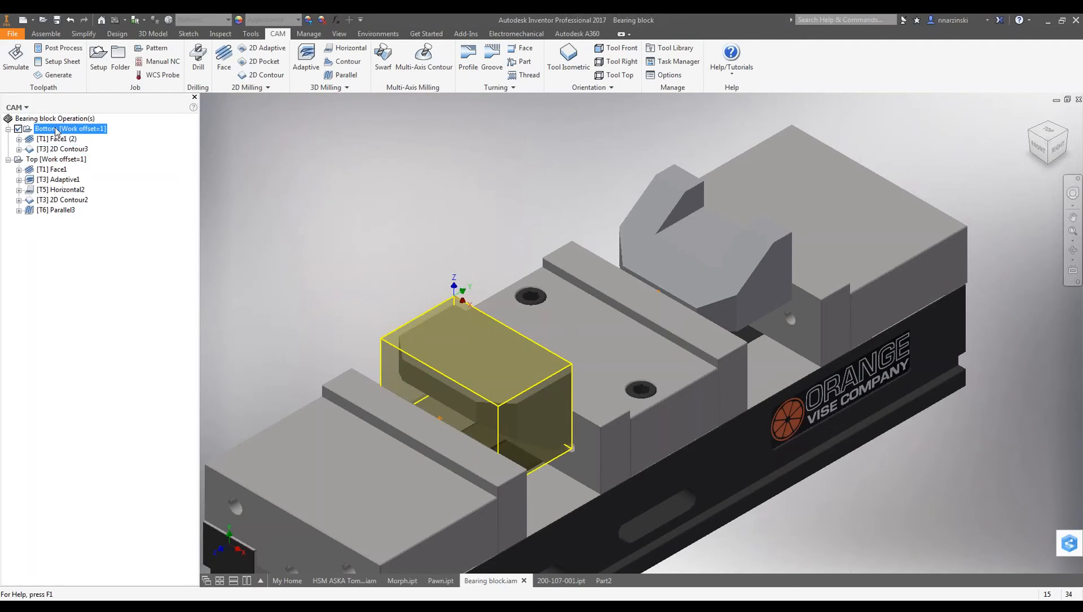
pyautogui.click(158, 77)
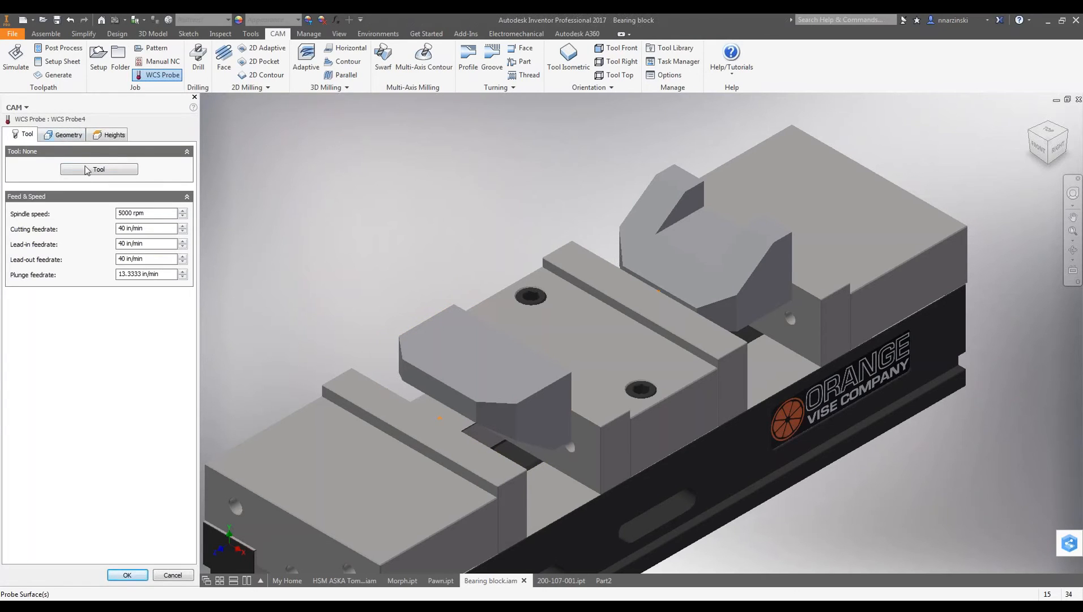
pyautogui.click(86, 171)
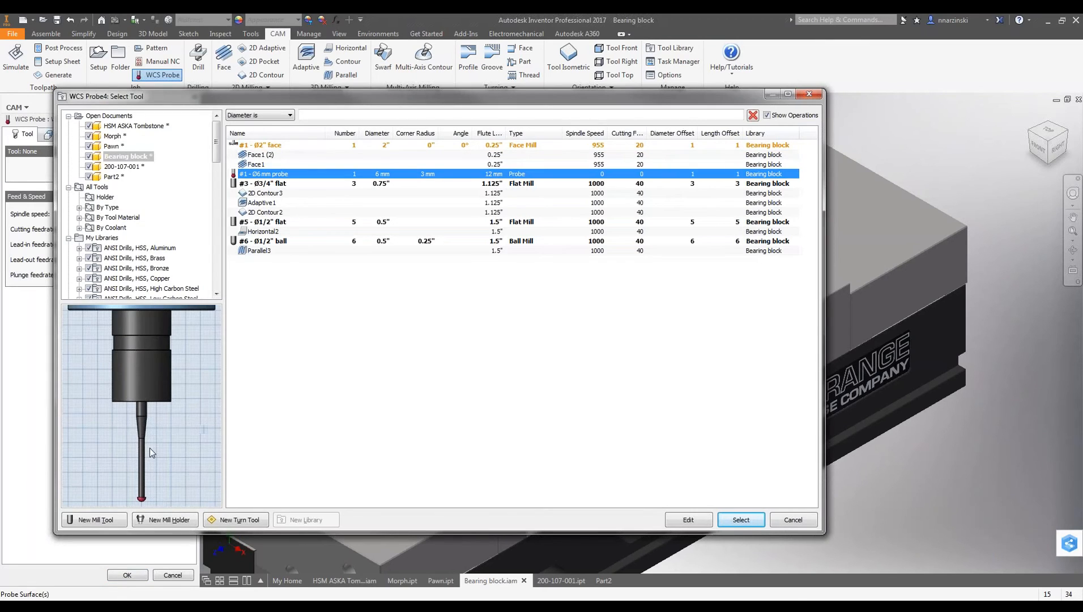
pyautogui.click(742, 522)
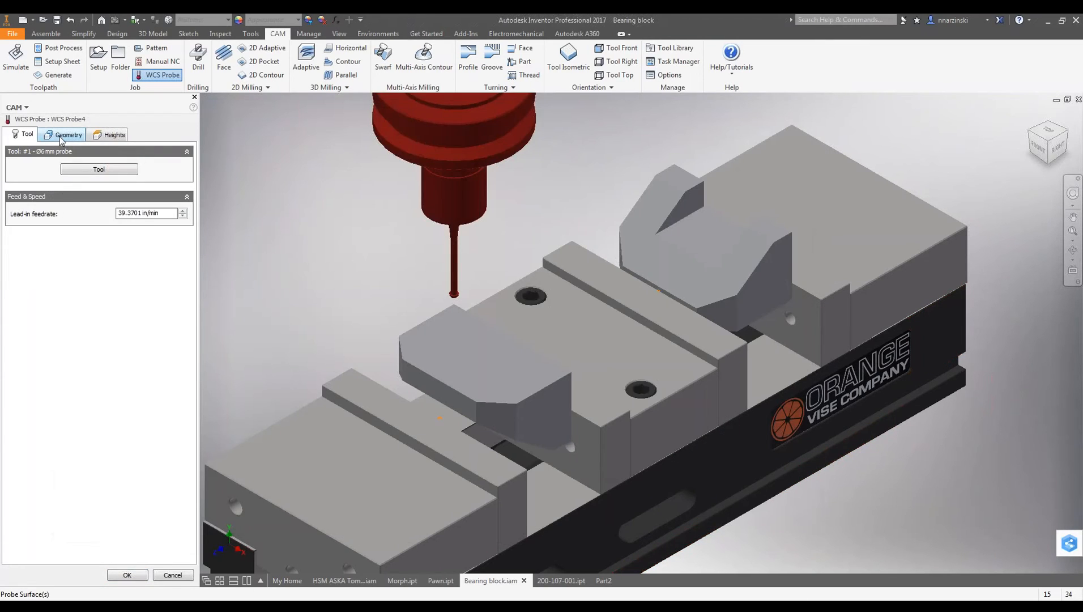
pyautogui.click(63, 135)
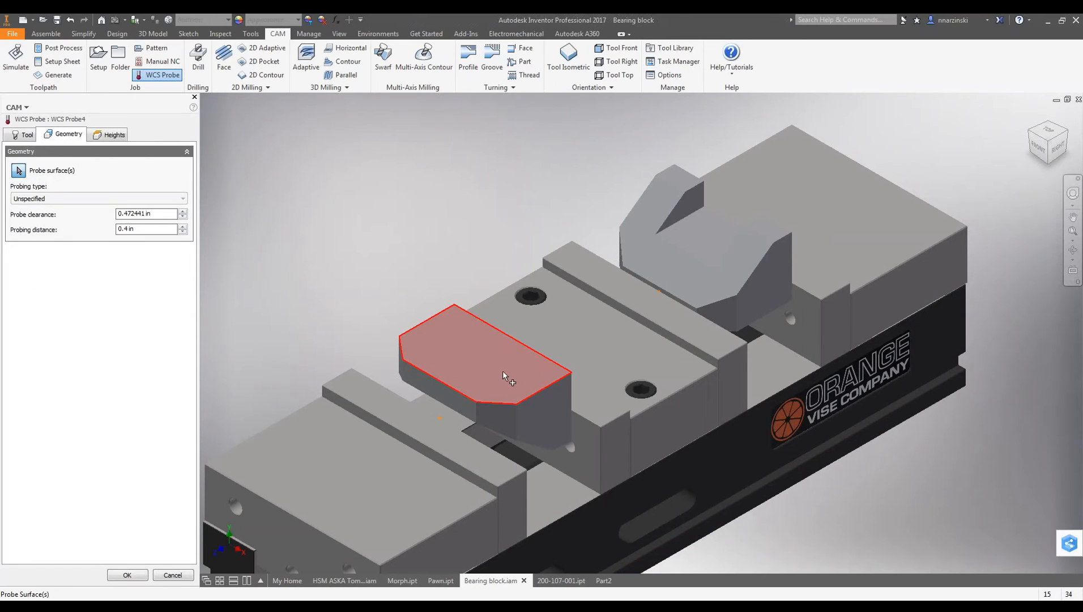
# Try the bearing block's top face as the probe surface and clear the selection.
pyautogui.click(484, 348)
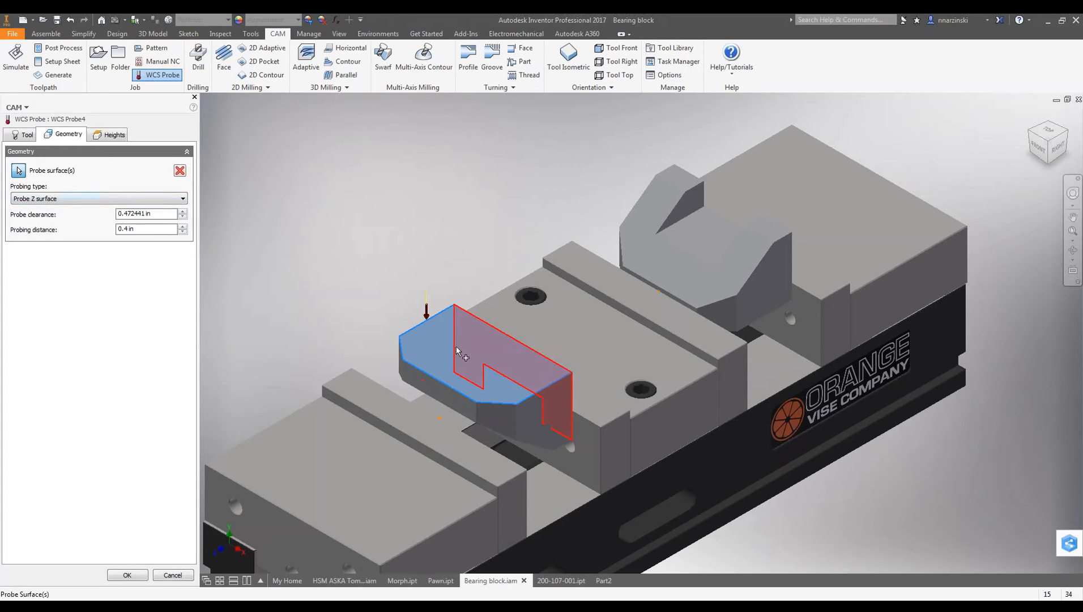
pyautogui.click(179, 171)
# Choose the bearing block's two opposite end faces for Probe x-wall and accept the operation.
pyautogui.click(543, 397)
pyautogui.keyDown('shift'); pyautogui.moveTo(424, 310); pyautogui.dragTo(553, 318, button='middle'); pyautogui.keyUp('shift')
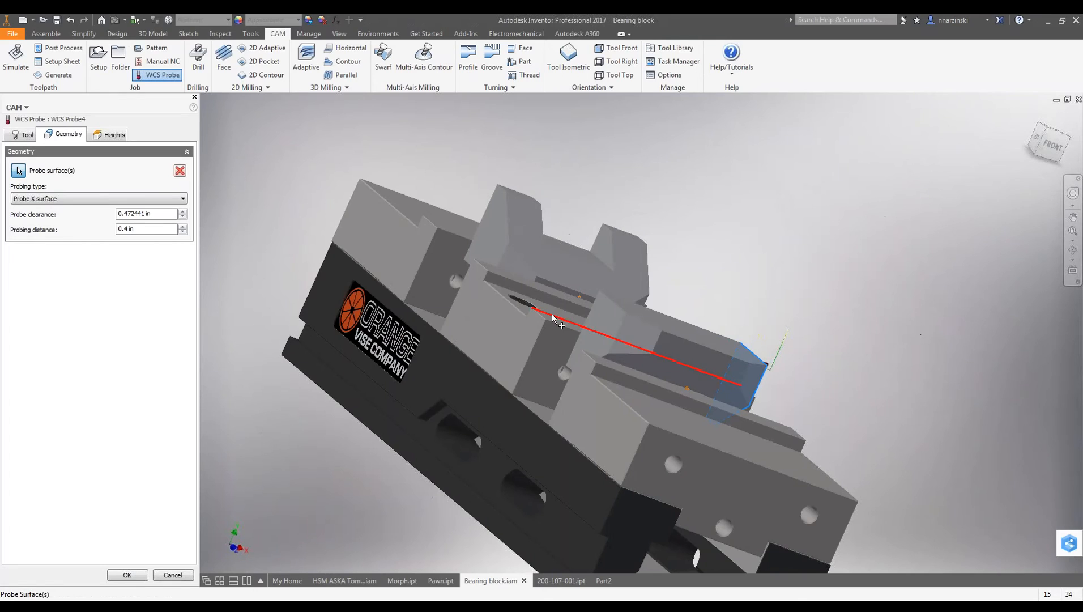
pyautogui.click(595, 332)
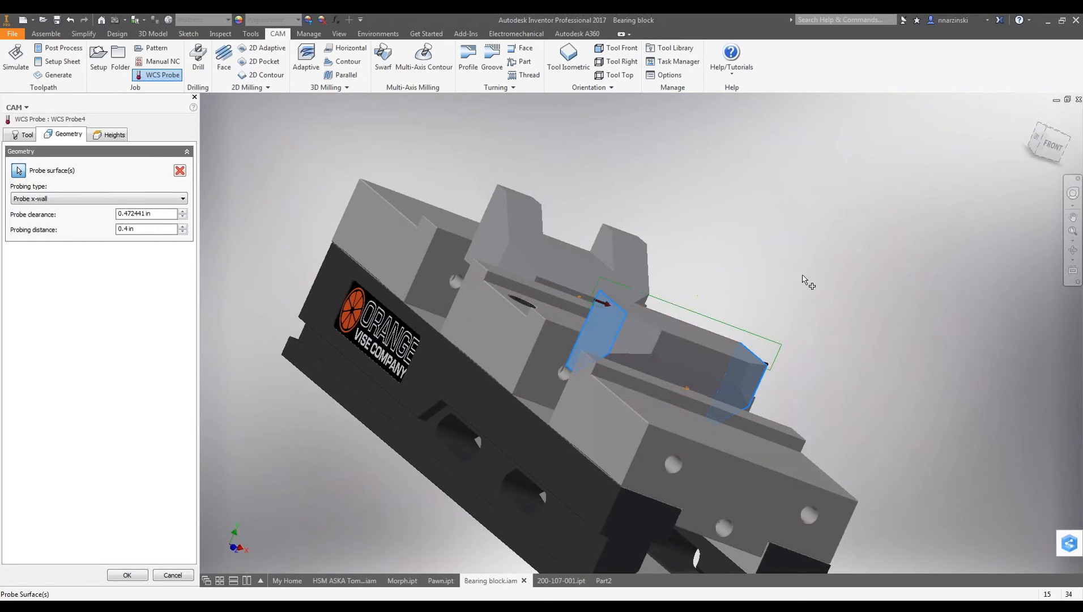
pyautogui.keyDown('shift'); pyautogui.moveTo(833, 283); pyautogui.dragTo(571, 317, button='middle'); pyautogui.keyUp('shift')
pyautogui.scroll(3, 571, 317)
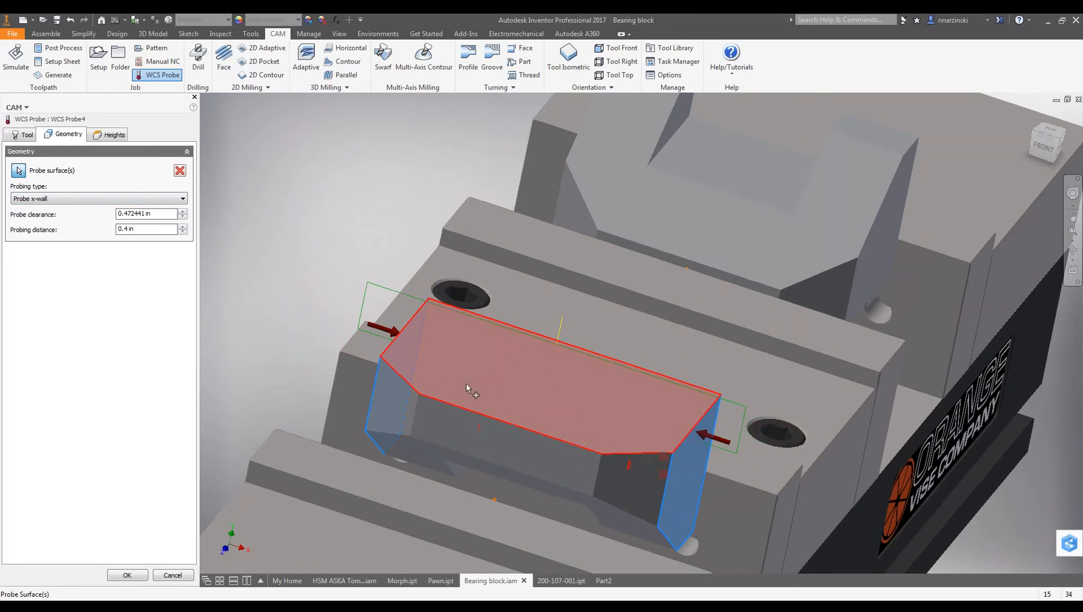
pyautogui.rightClick(264, 192)
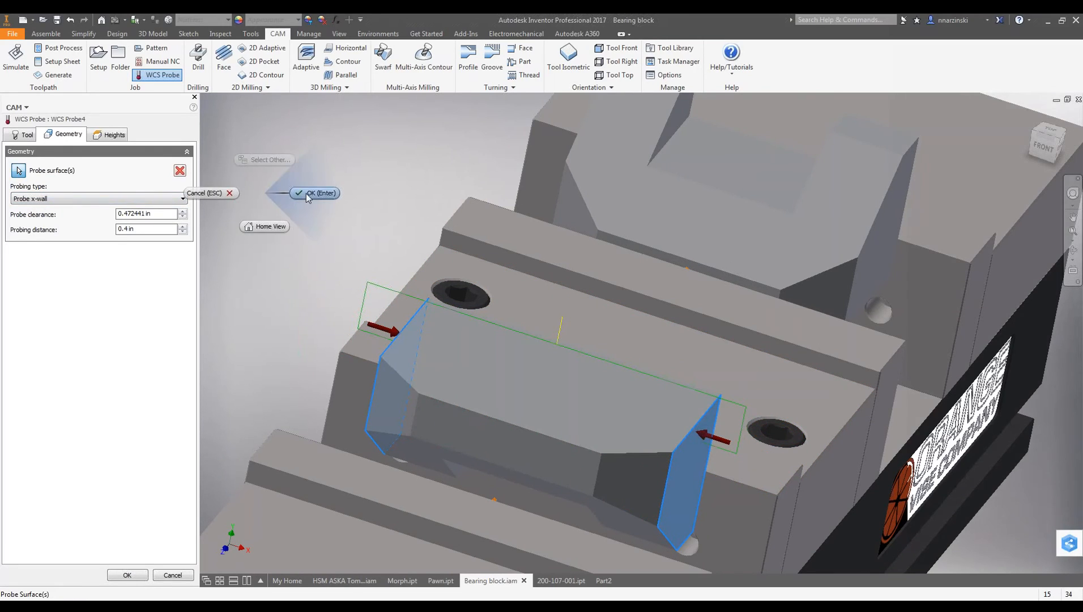
pyautogui.click(310, 193)
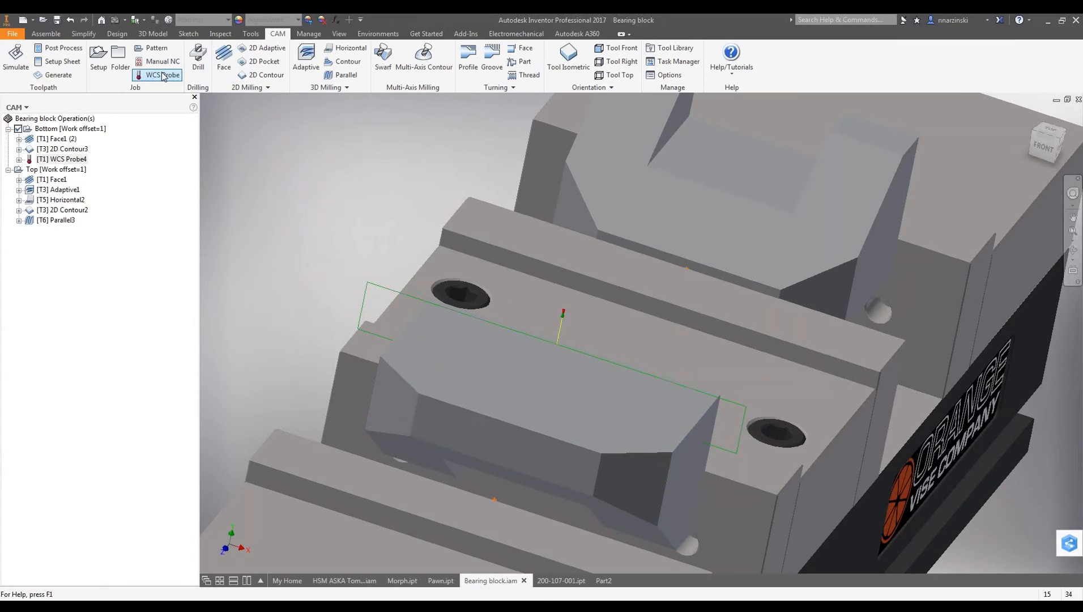
# Add a second WCS Probe to the Bottom setup that probes the block's front and back faces as a y-wall.
pyautogui.click(507, 442)
pyautogui.keyDown('shift'); pyautogui.moveTo(605, 273); pyautogui.dragTo(448, 329, button='middle'); pyautogui.keyUp('shift')
pyautogui.click(339, 397)
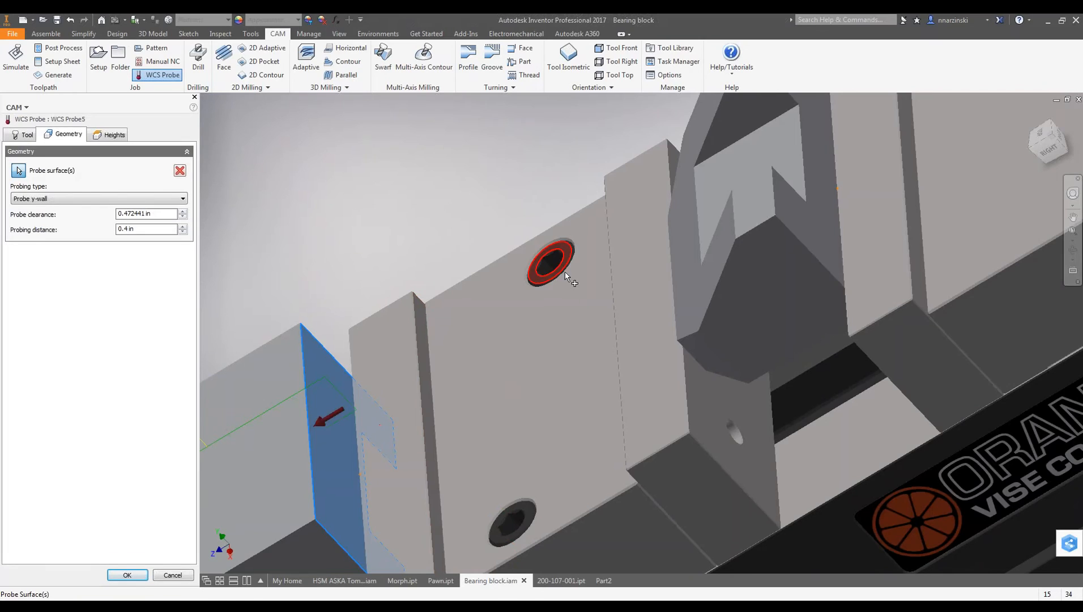
pyautogui.scroll(3, 564, 271)
pyautogui.rightClick(375, 225)
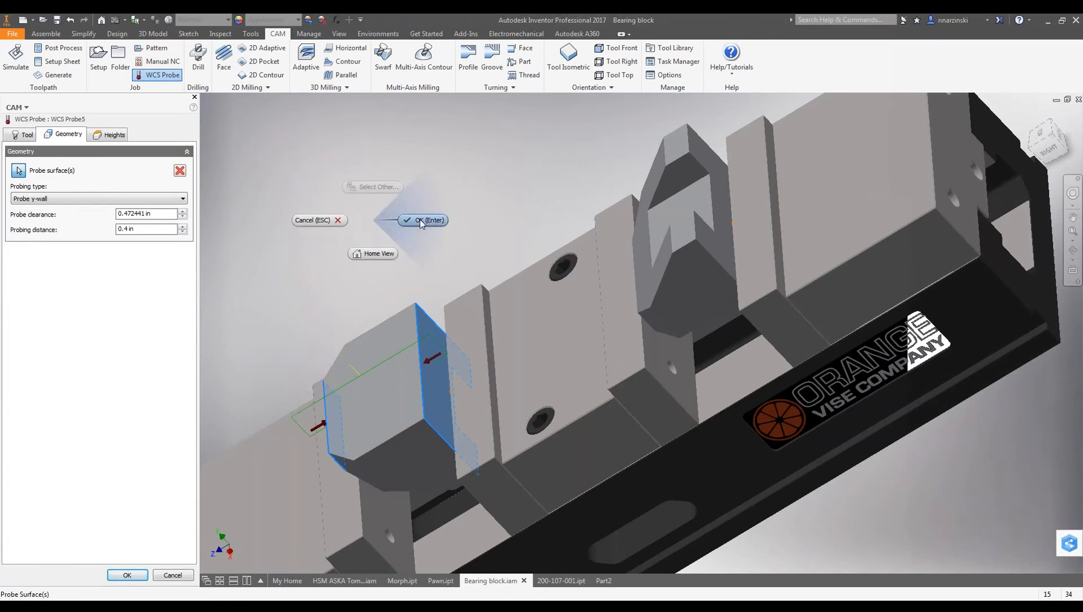
pyautogui.click(420, 219)
# Move both WCS Probe operations ahead of Face1 (2) in the Bottom setup.
pyautogui.keyDown('shift'); pyautogui.moveTo(307, 228); pyautogui.dragTo(469, 340, button='middle'); pyautogui.keyUp('shift')
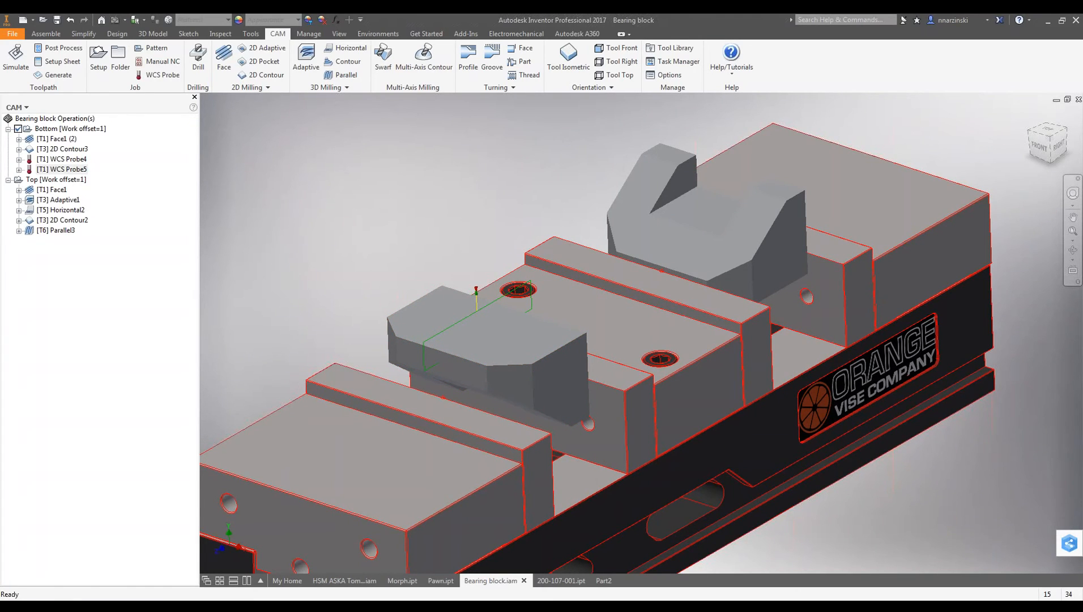
pyautogui.click(62, 160)
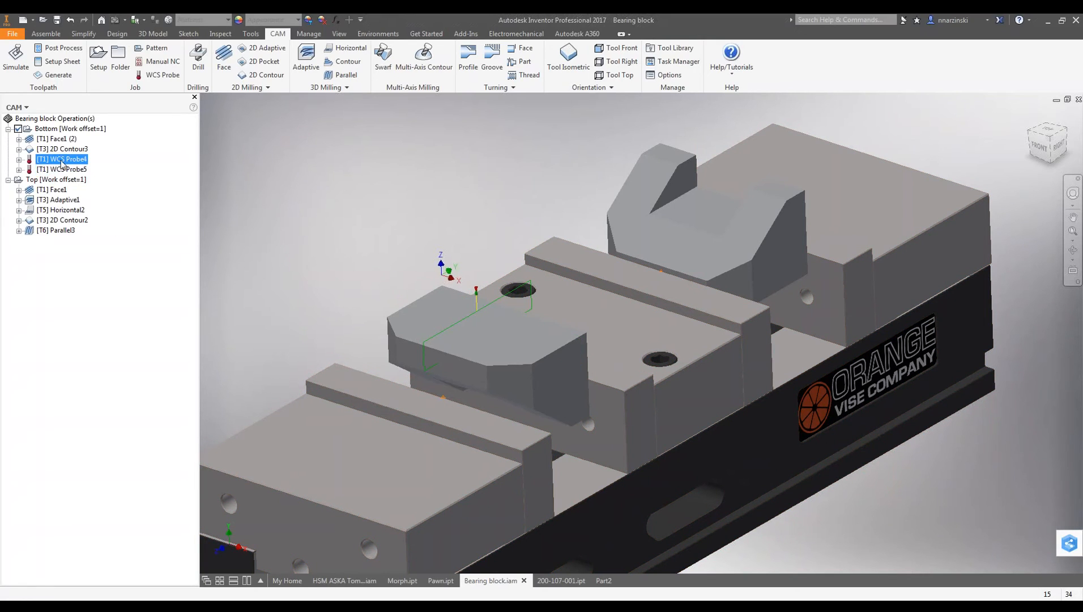
pyautogui.keyDown('ctrl'); pyautogui.click(69, 170); pyautogui.keyUp('ctrl')
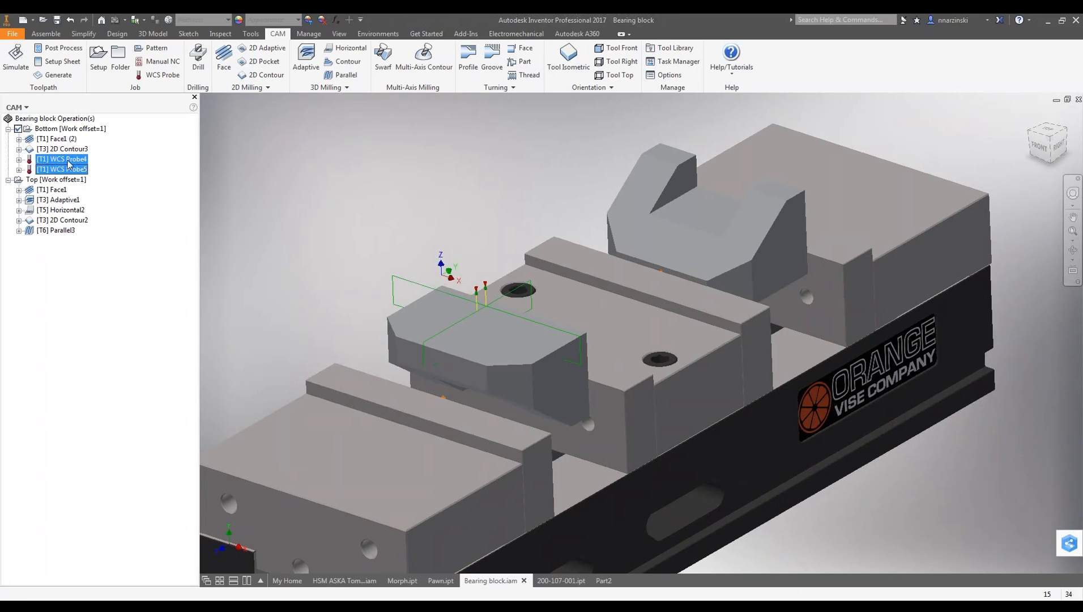
pyautogui.moveTo(64, 152); pyautogui.dragTo(67, 134)
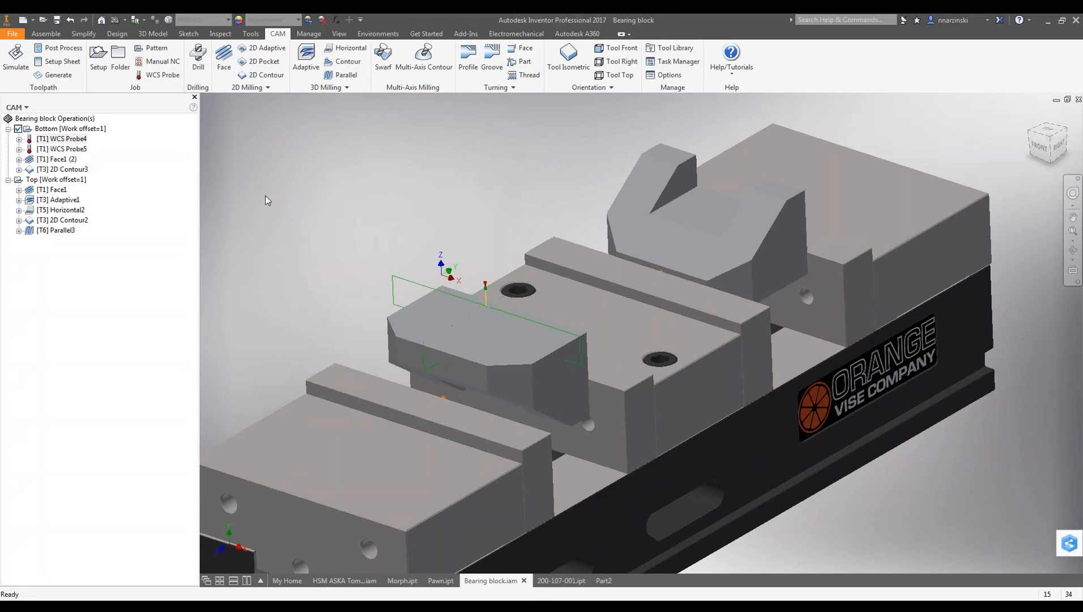
# Review the WCS offset and Probe WCS override in the Bottom setup's post process settings, leaving without changes.
pyautogui.click(72, 129)
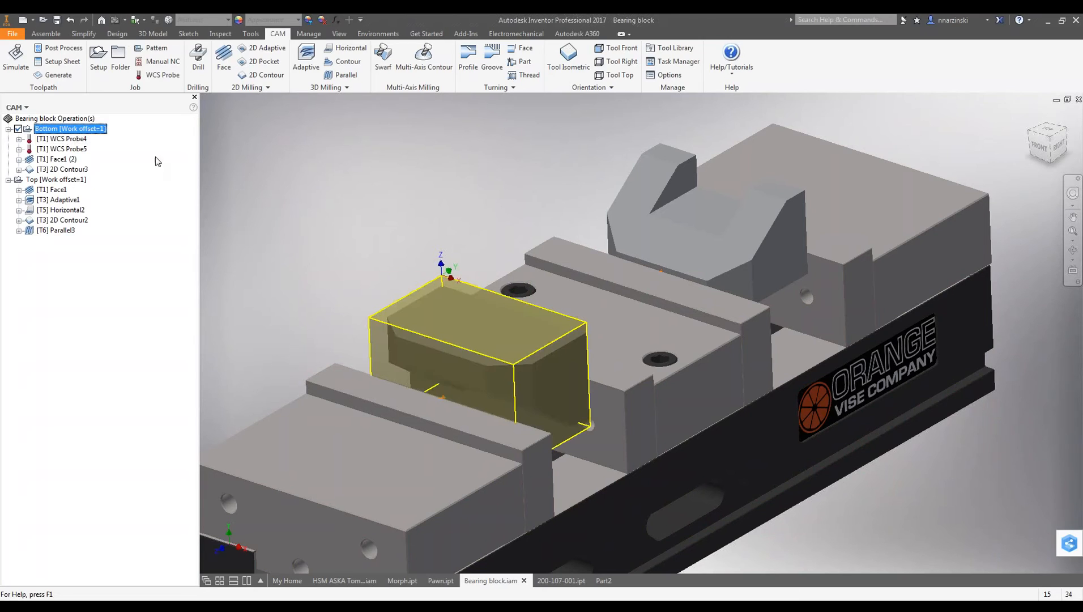
pyautogui.doubleClick(50, 131)
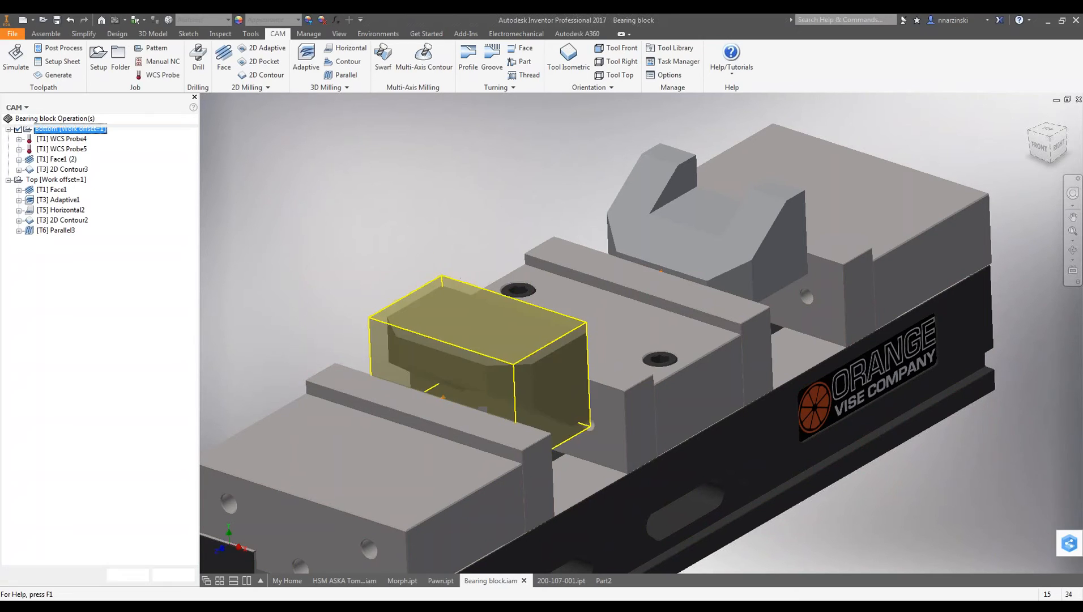
pyautogui.click(108, 136)
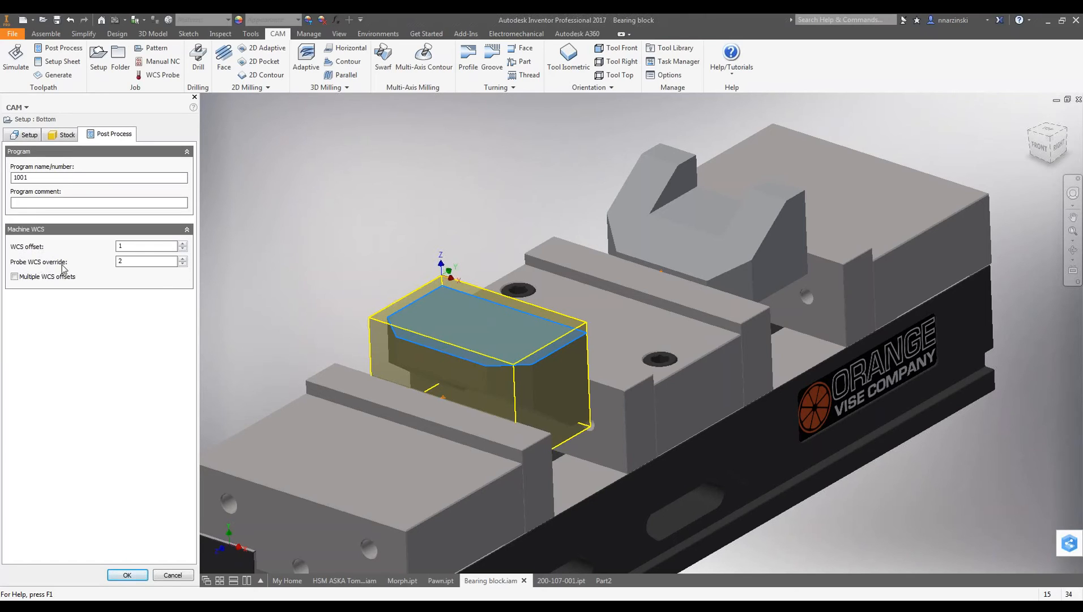
pyautogui.doubleClick(136, 262)
pyautogui.doubleClick(130, 247)
pyautogui.doubleClick(130, 261)
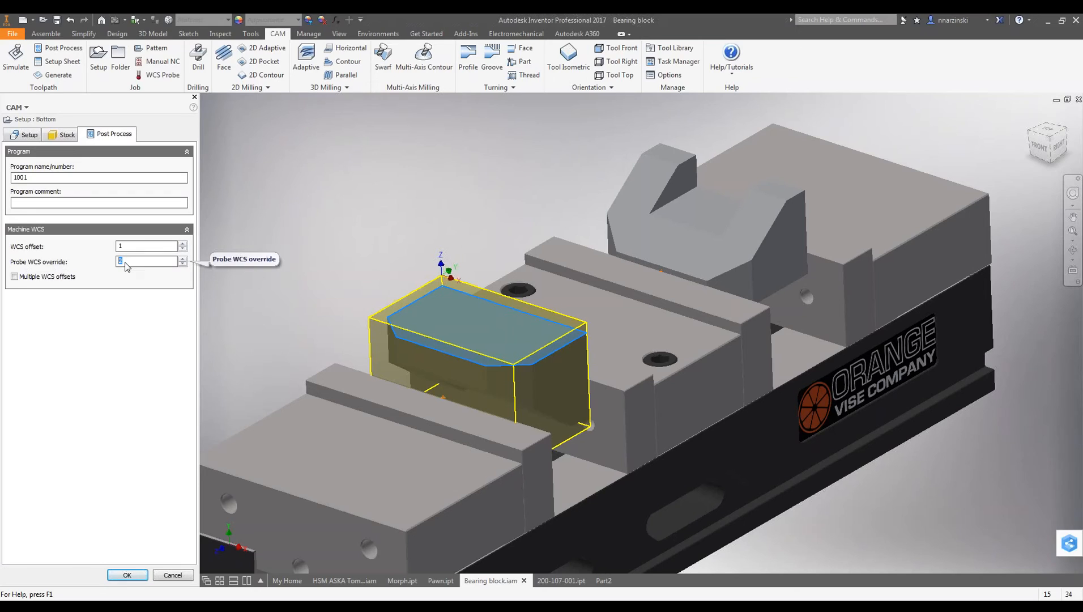
pyautogui.click(173, 575)
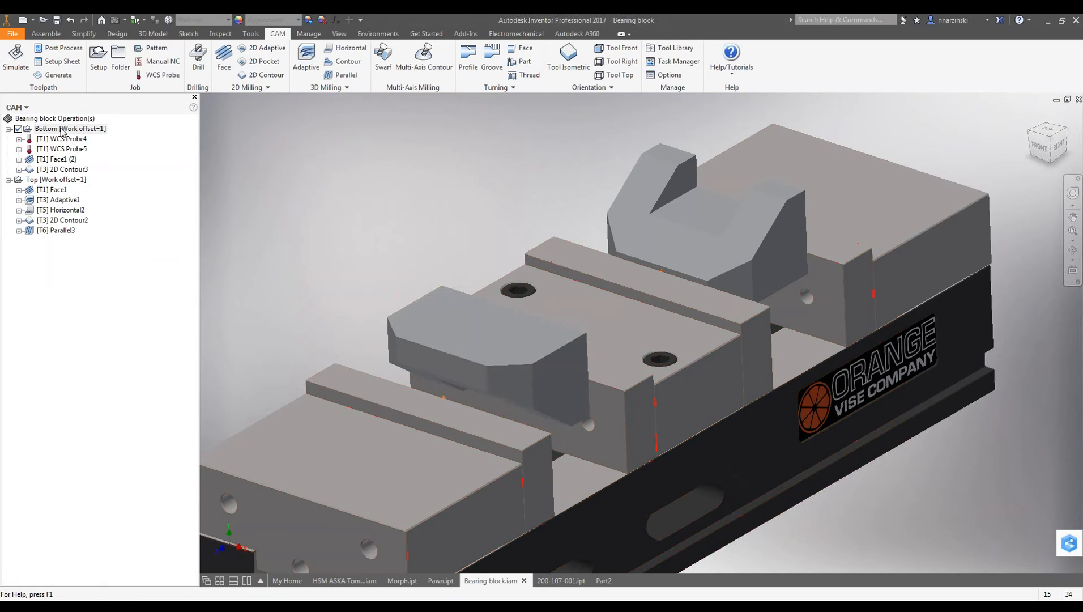
# Post-process the Bottom setup with the Generic HAAS configuration and save the NC program as 1001.
pyautogui.click(57, 50)
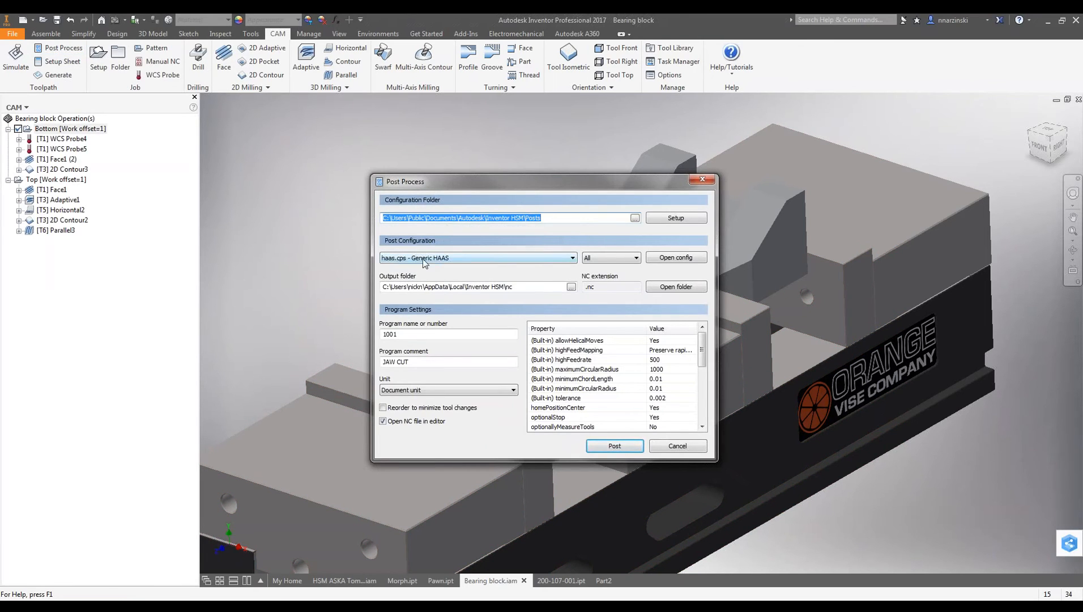
pyautogui.click(617, 446)
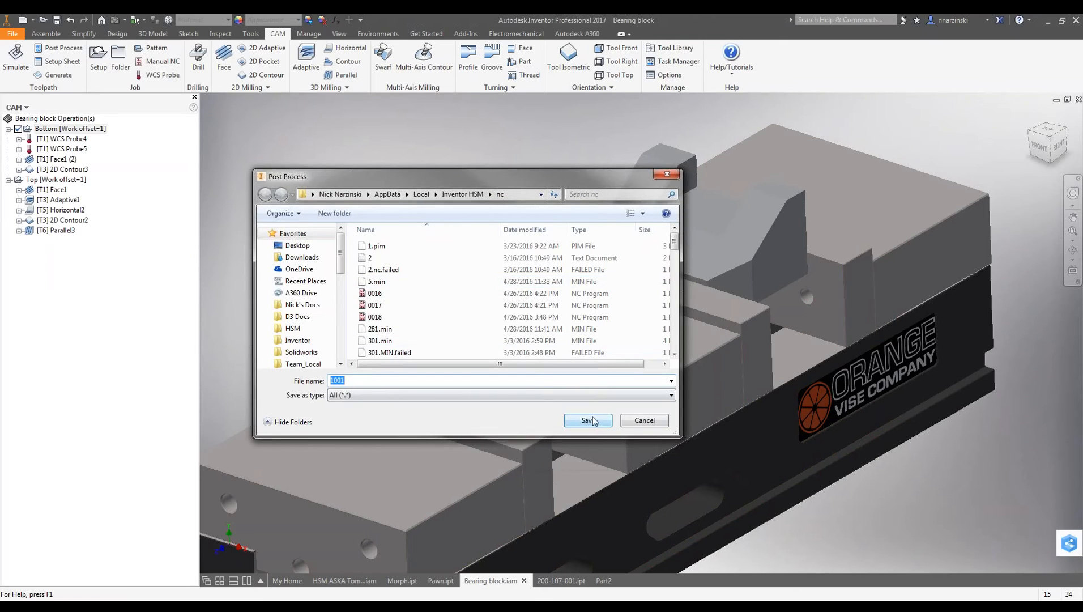
pyautogui.click(591, 420)
pyautogui.click(598, 313)
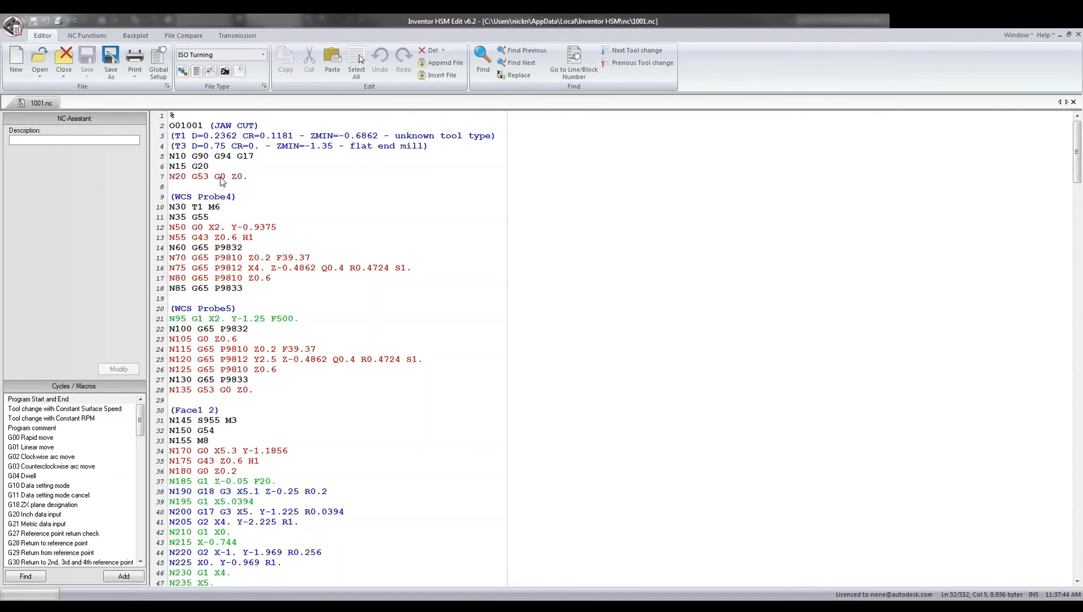
# Examine the G55 probing offset, the G54 machining offset and the P9832 macro call in the posted code.
pyautogui.doubleClick(203, 217)
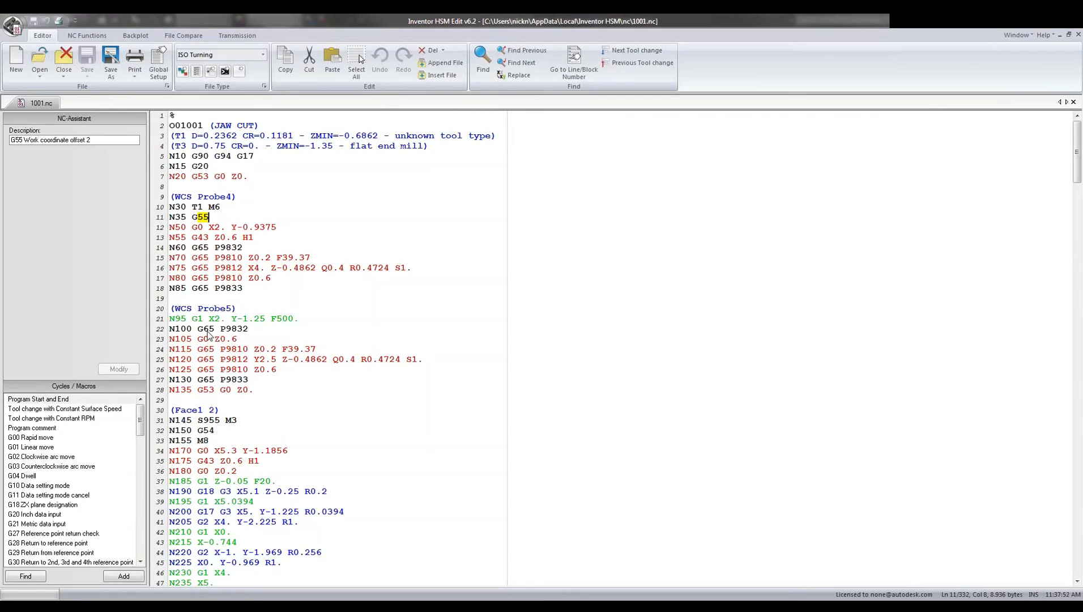
pyautogui.doubleClick(218, 432)
pyautogui.scroll(-7, 230, 372)
pyautogui.scroll(-4, 236, 385)
pyautogui.scroll(11, 303, 343)
pyautogui.click(245, 251)
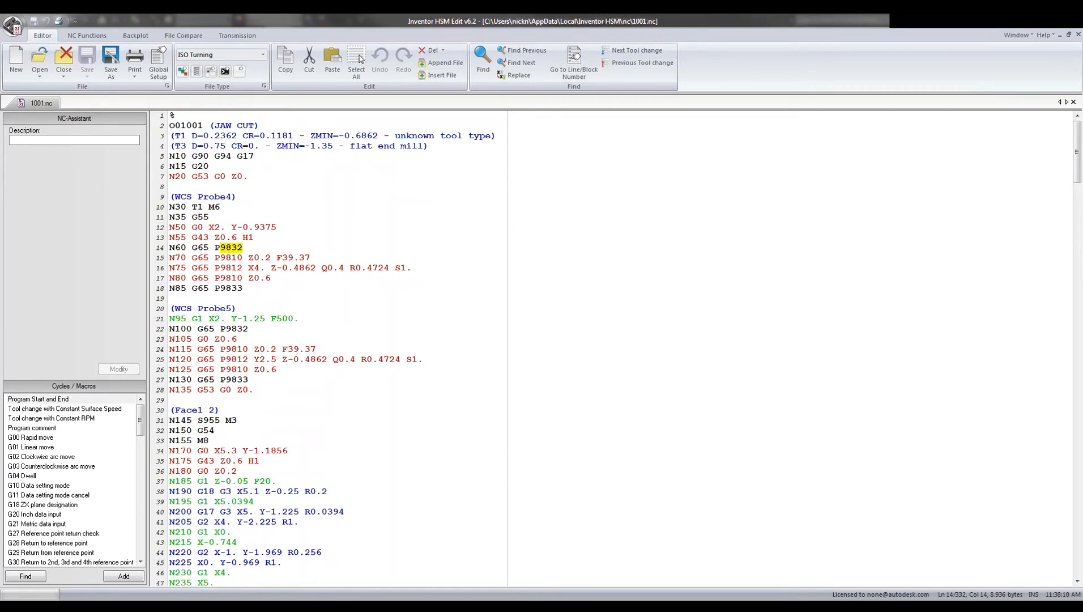
# Switch to the Renishaw programming manual in Adobe Reader, check the entry for macro 9832, and return to the NC code.
pyautogui.moveTo(295, 606)
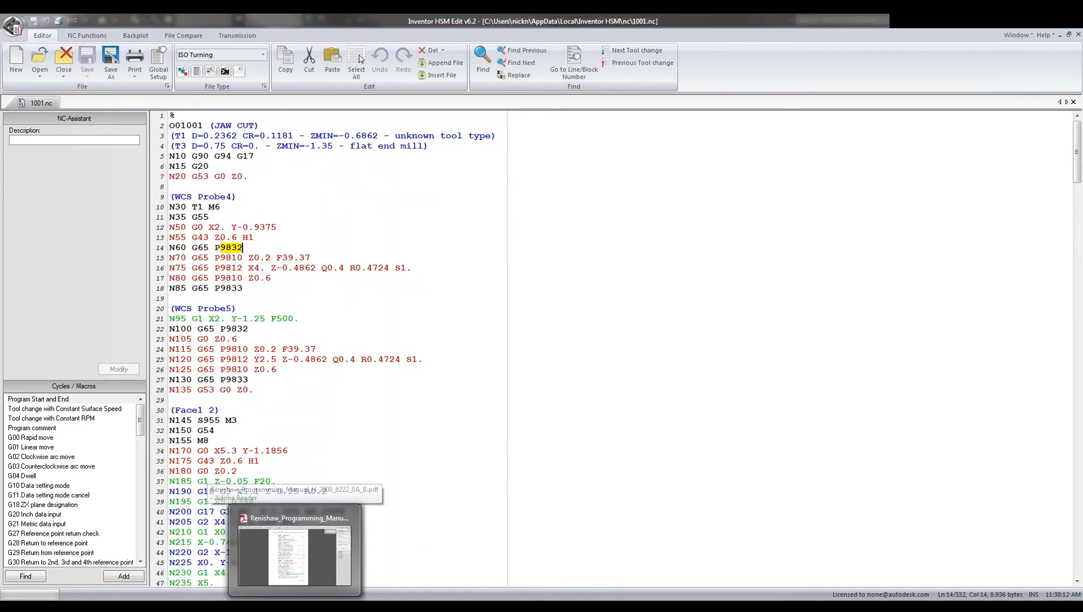
pyautogui.click(295, 553)
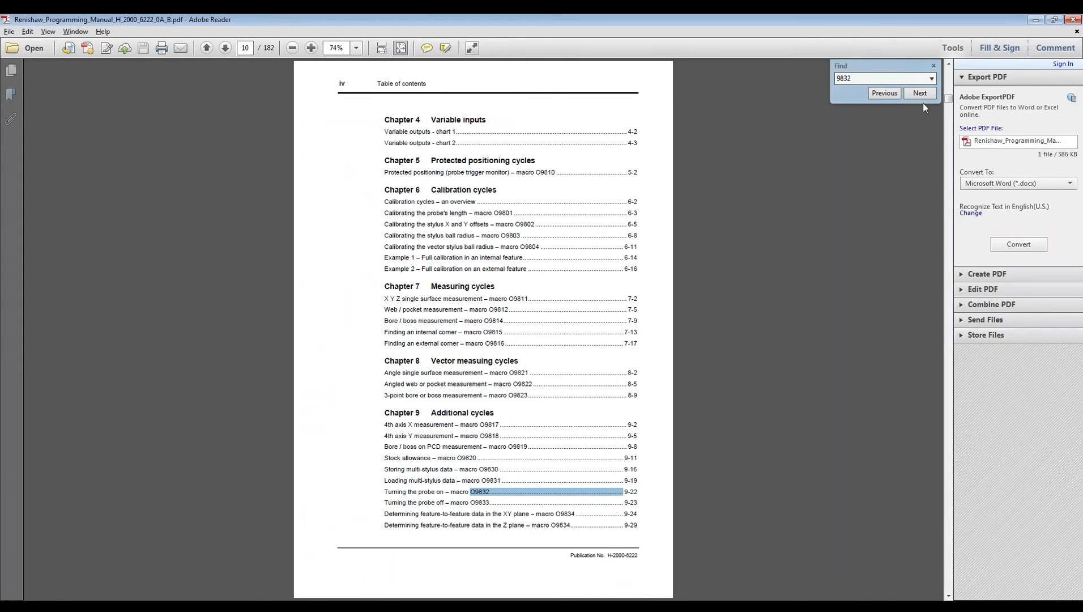
pyautogui.doubleClick(855, 77)
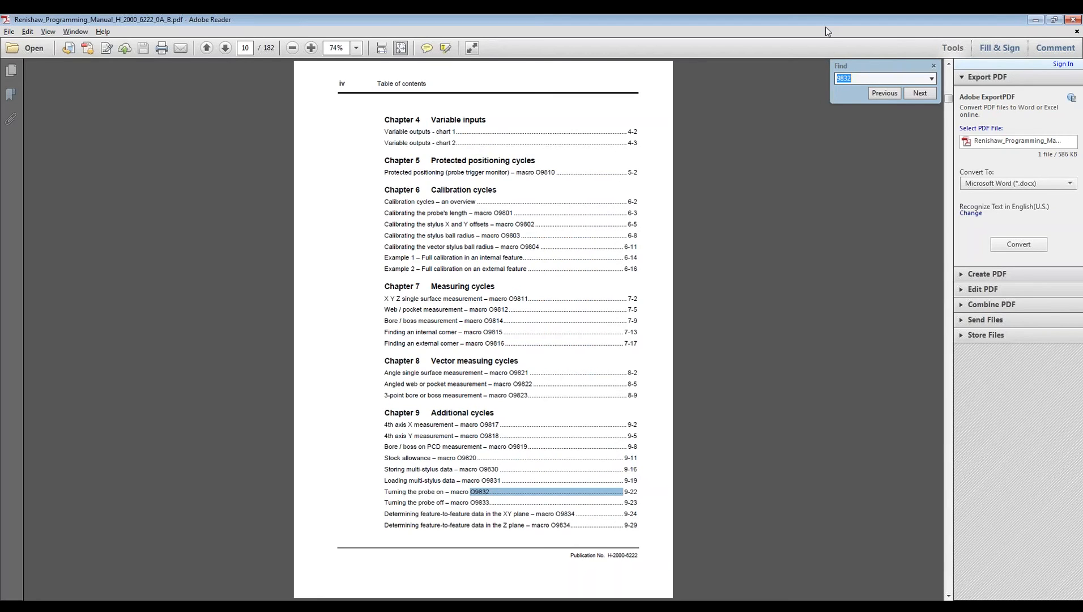
pyautogui.moveTo(828, 18); pyautogui.dragTo(607, 113)
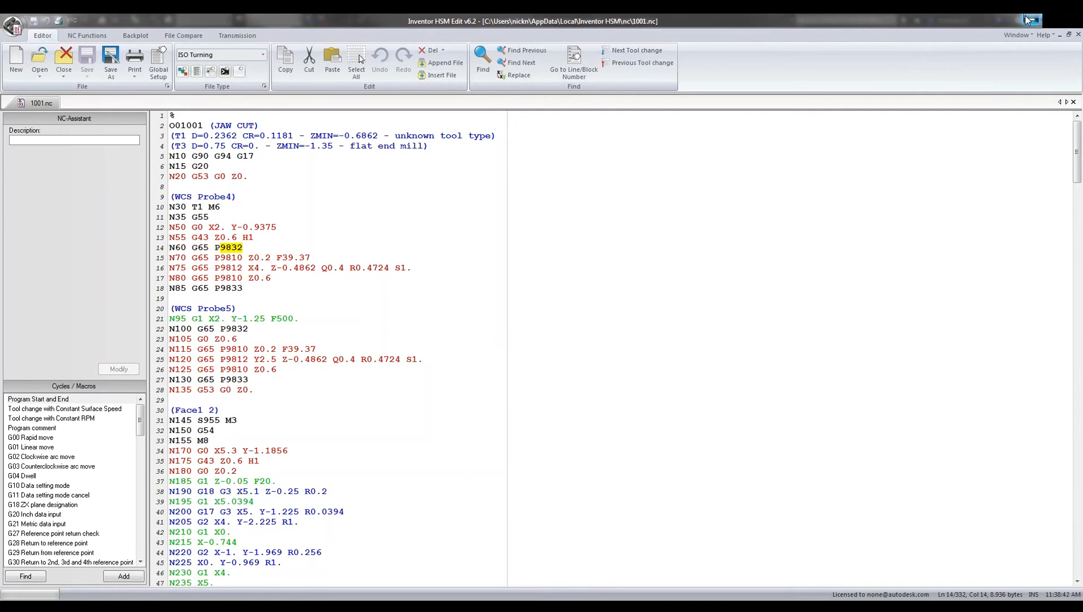
# Leave the NC code and the bearing block vise assembly, switch to the slide presentation and advance to the 3D Morph slide.
pyautogui.click(1030, 21)
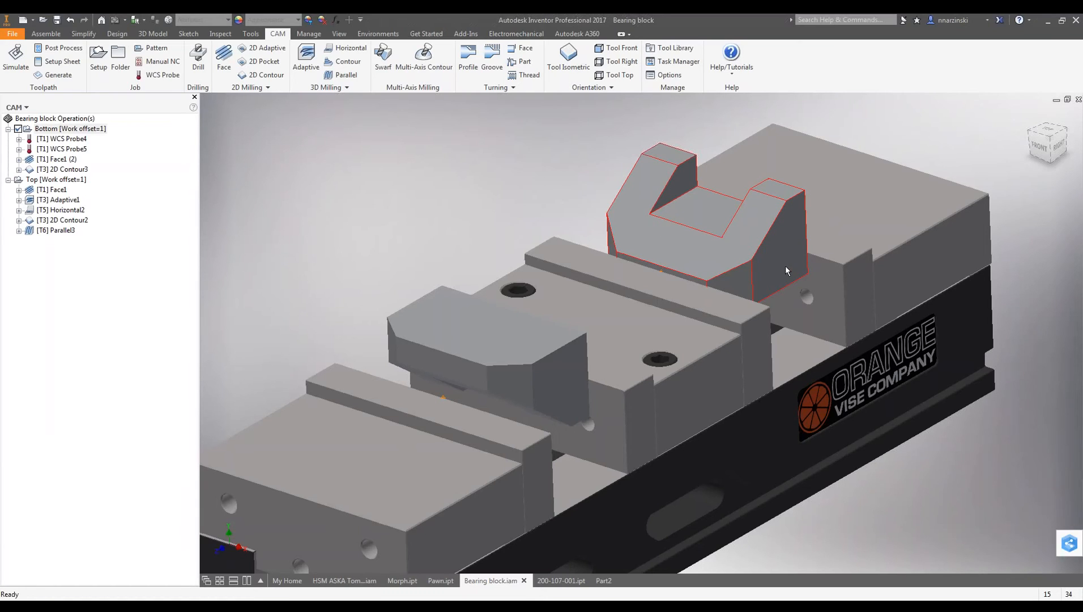
pyautogui.moveTo(786, 267)
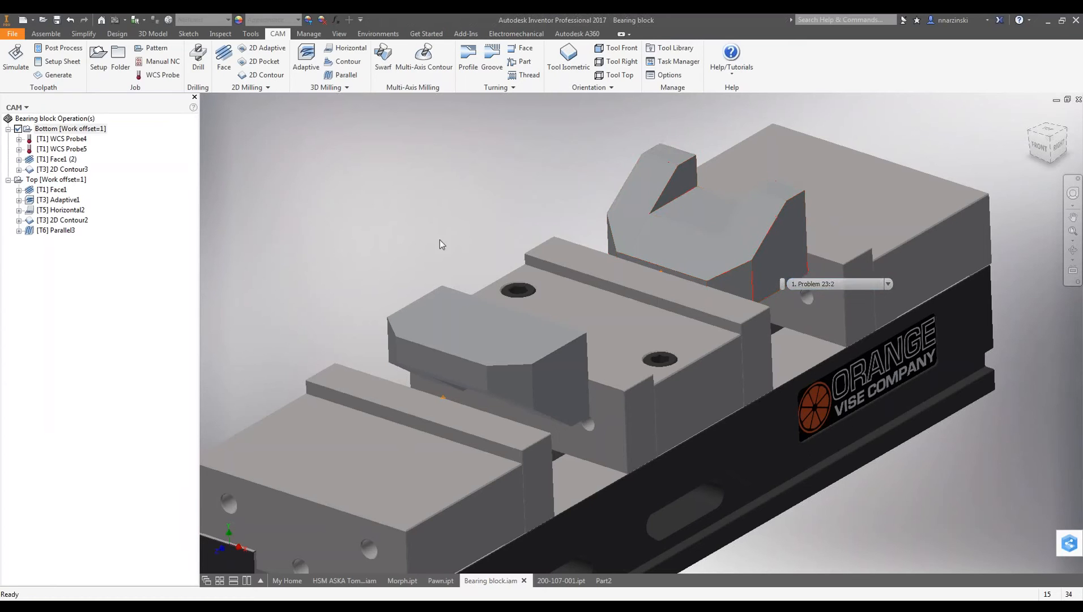
pyautogui.scroll(-5, 556, 218)
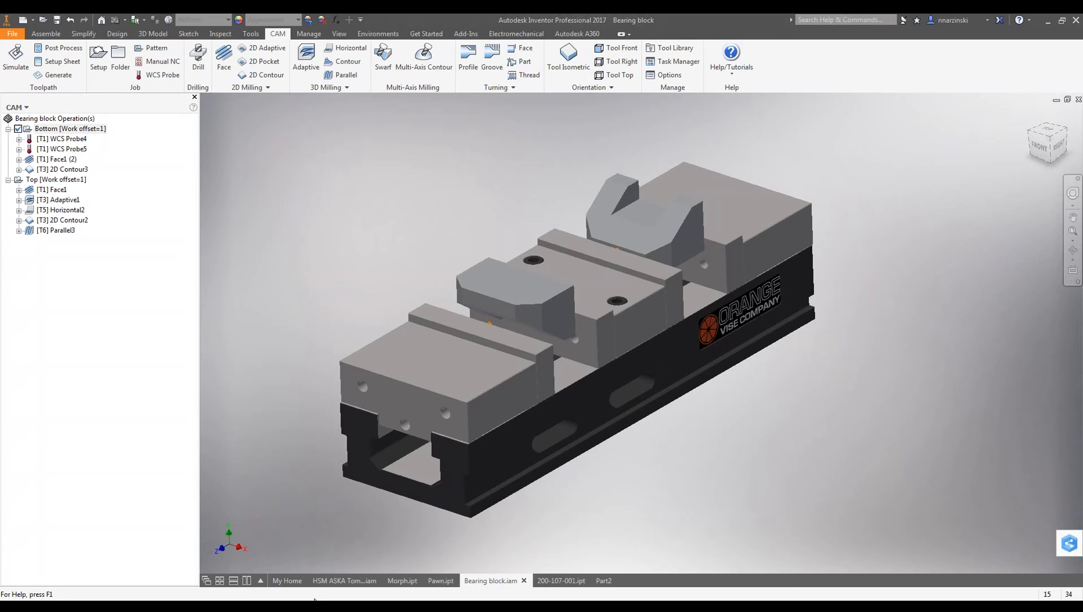
pyautogui.moveTo(314, 600)
pyautogui.click(209, 561)
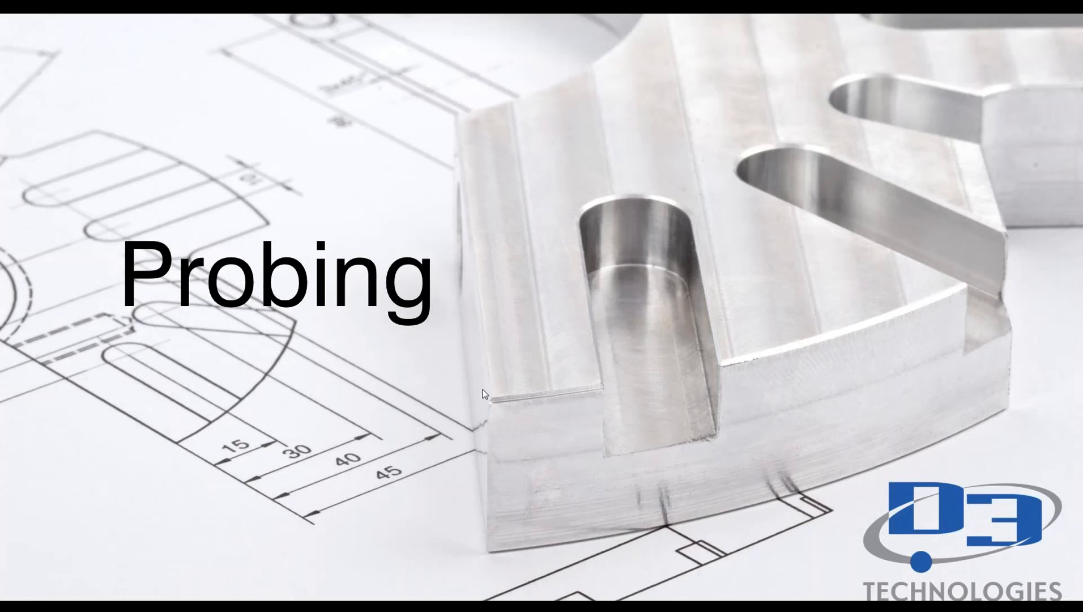
pyautogui.press('Right')
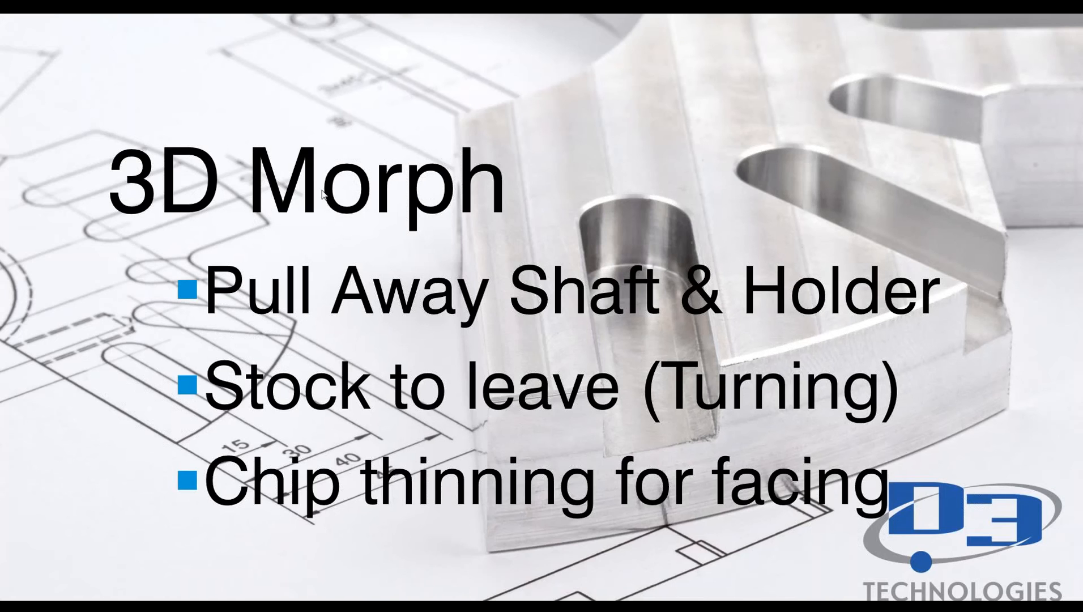
# Switch back to Inventor, bring up the Morph.ipt part and examine its curved channel.
pyautogui.hotkey('alt', 'Tab')
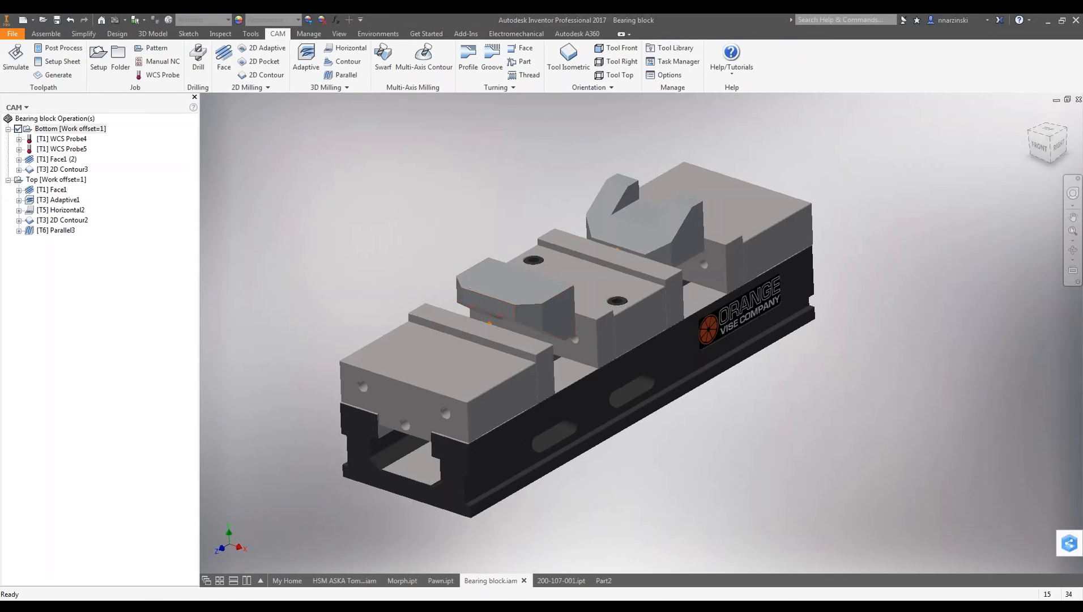
pyautogui.click(403, 581)
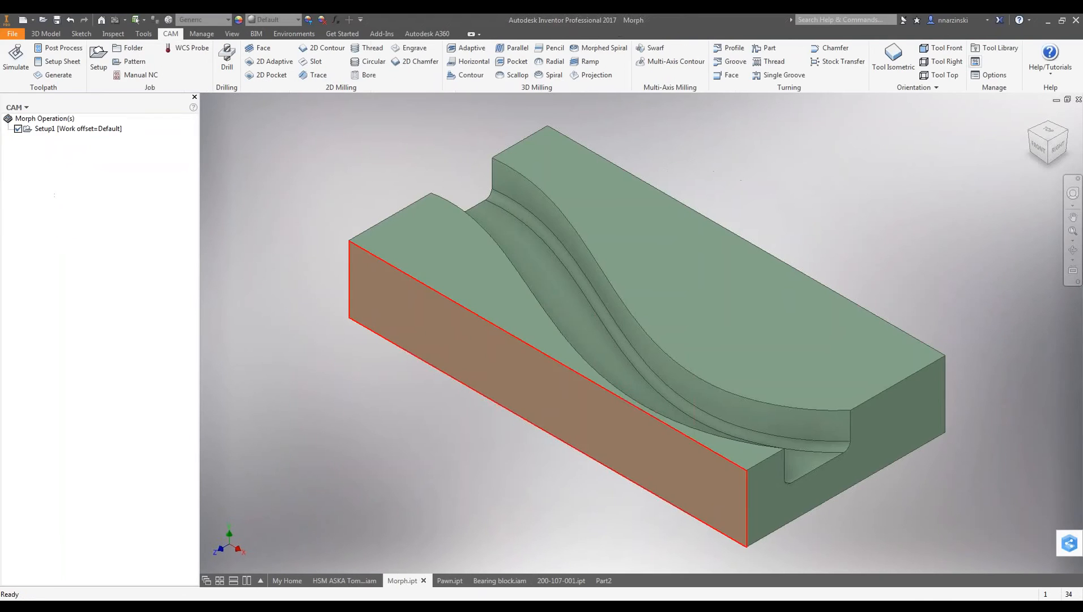
pyautogui.keyDown('shift'); pyautogui.moveTo(765, 302); pyautogui.dragTo(692, 306, button='middle'); pyautogui.keyUp('shift')
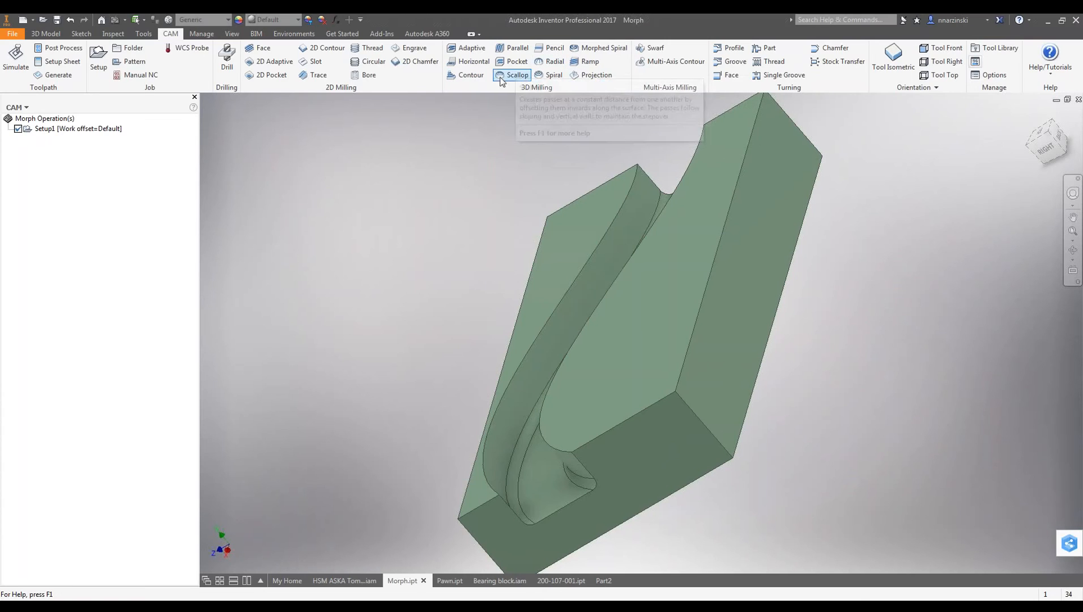
pyautogui.press('capslock')
pyautogui.moveTo(552, 540); pyautogui.dragTo(690, 490, button='middle')
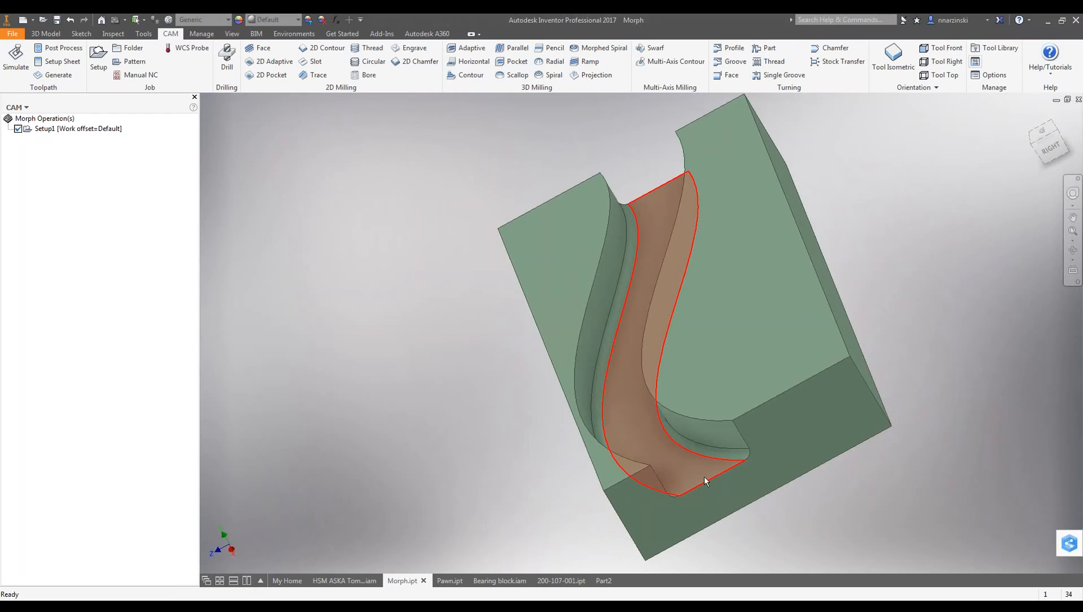
# Create a 3D Morphing milling operation and assign the #22 Ø1/8" ball mill to it.
pyautogui.rightClick(90, 170)
pyautogui.moveTo(128, 178)
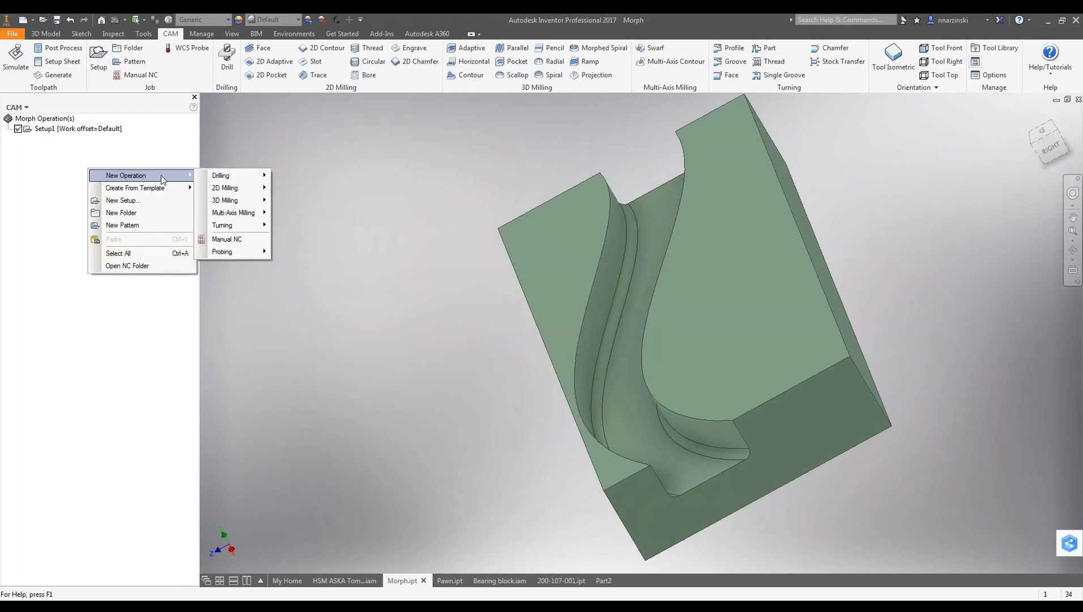
pyautogui.moveTo(232, 200)
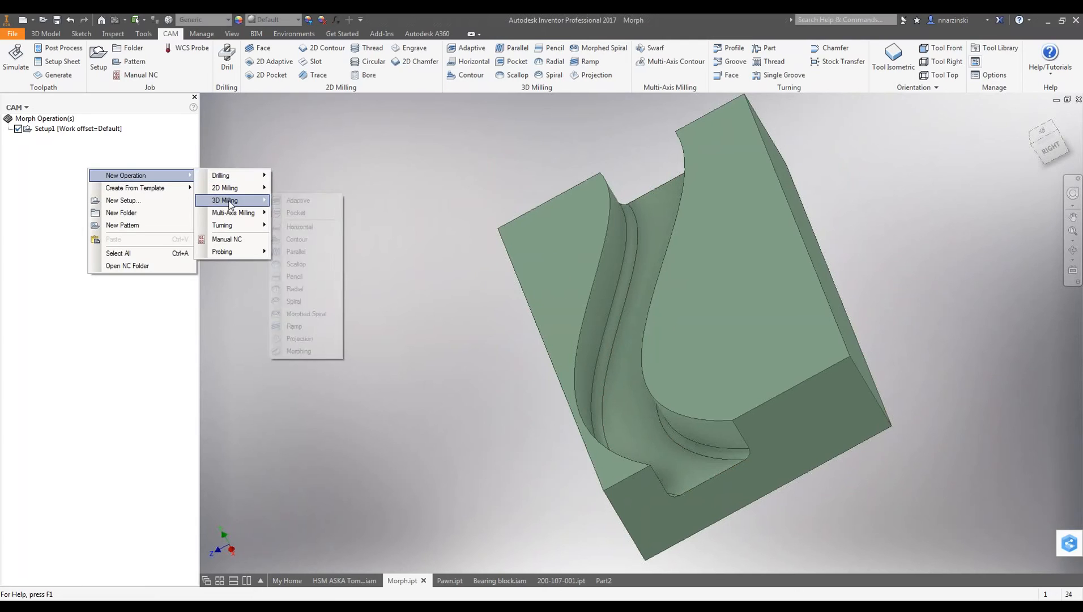
pyautogui.click(300, 351)
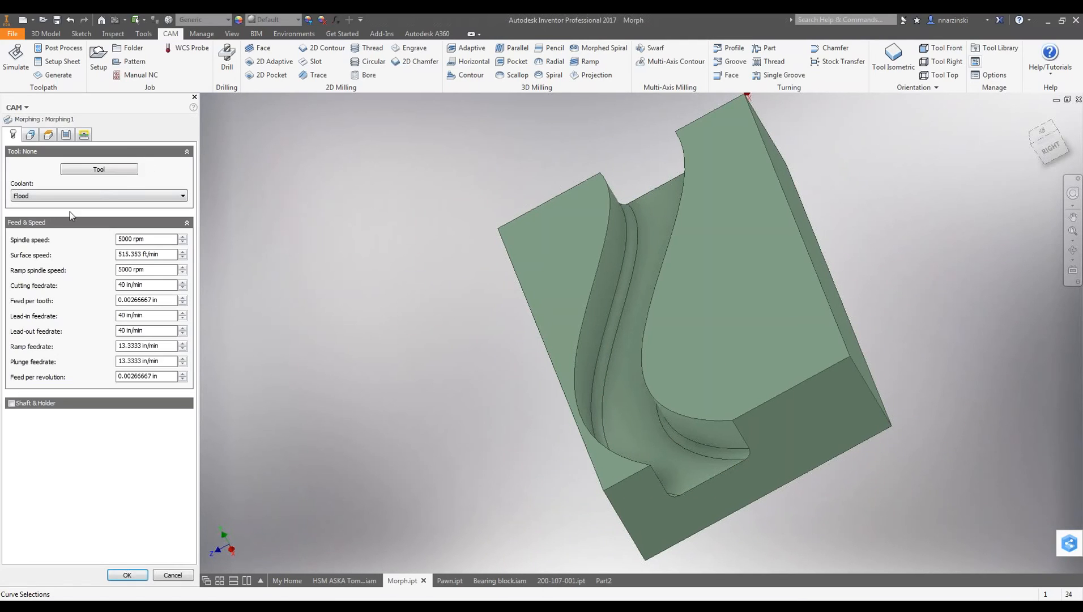
pyautogui.click(109, 174)
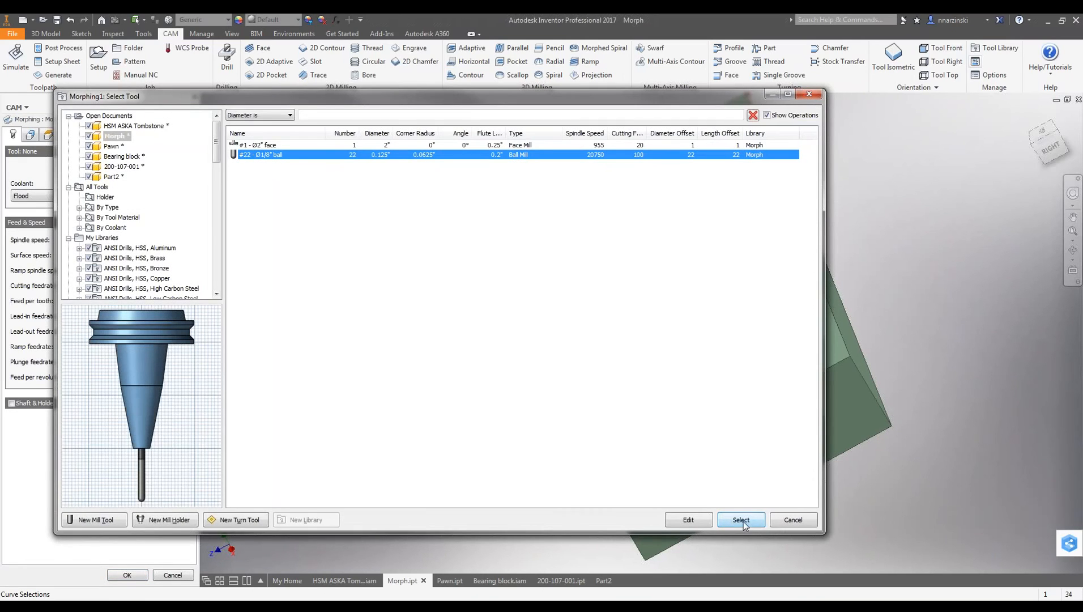
pyautogui.click(741, 520)
# Select the two curved upper edges along both sides of the channel as the Morphing operation's guide curves.
pyautogui.click(30, 134)
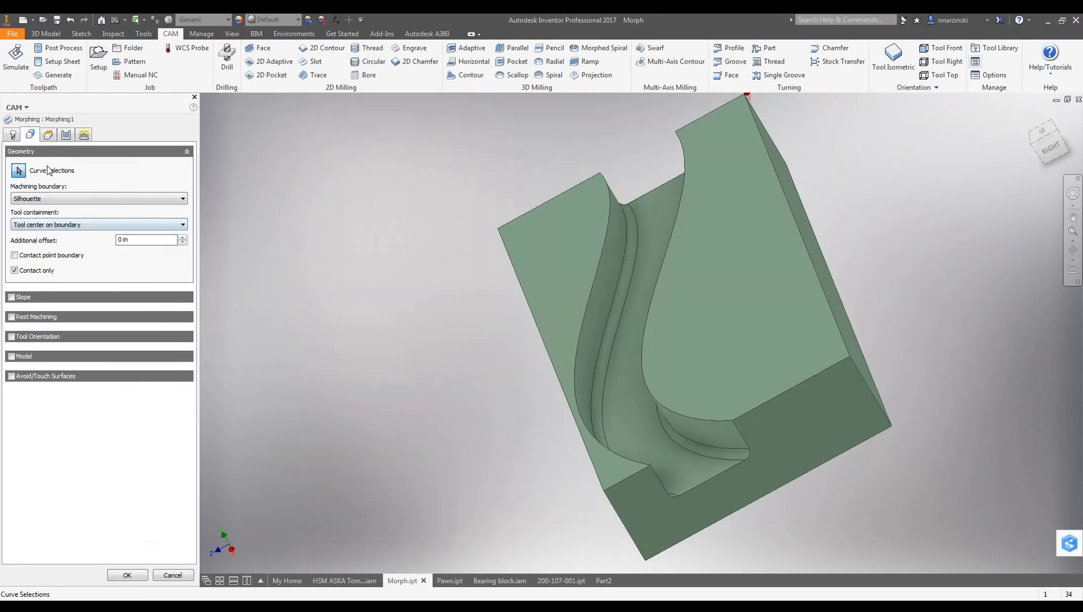
pyautogui.click(611, 220)
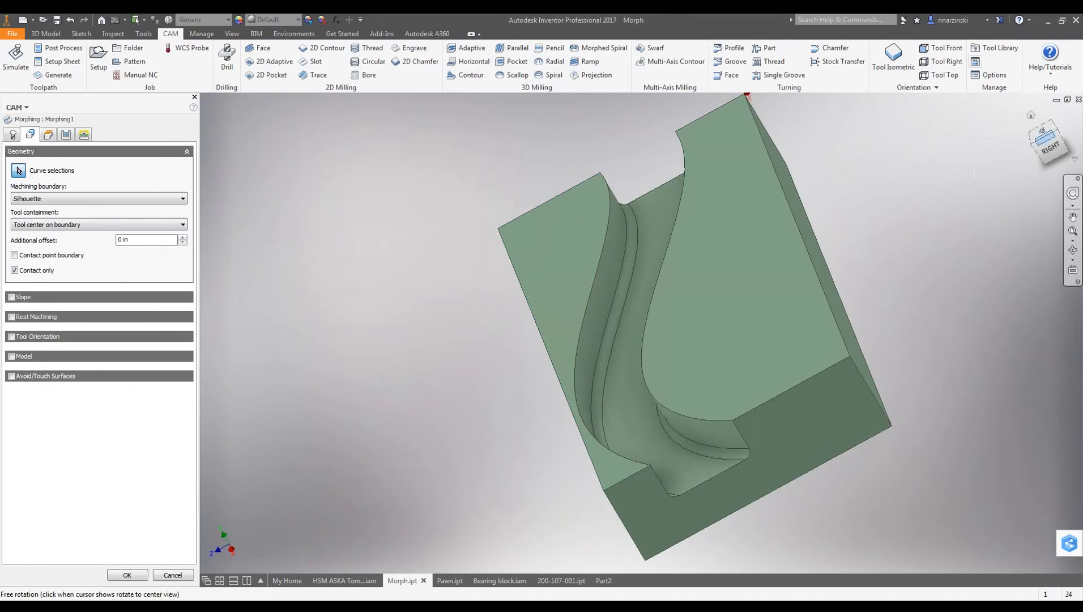
pyautogui.click(1034, 147)
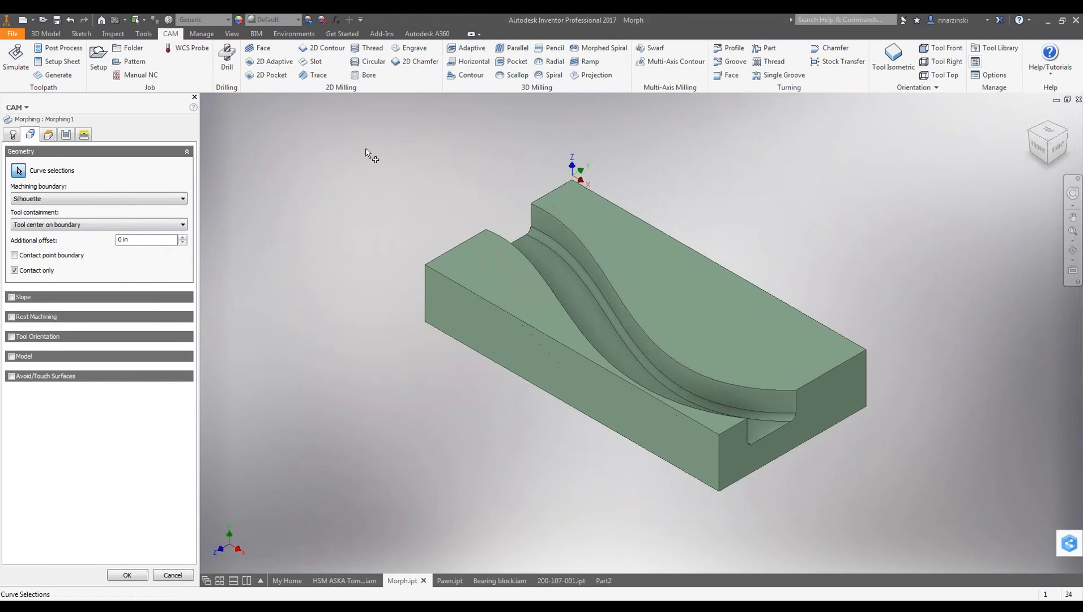
pyautogui.press('alt')
pyautogui.click(550, 215)
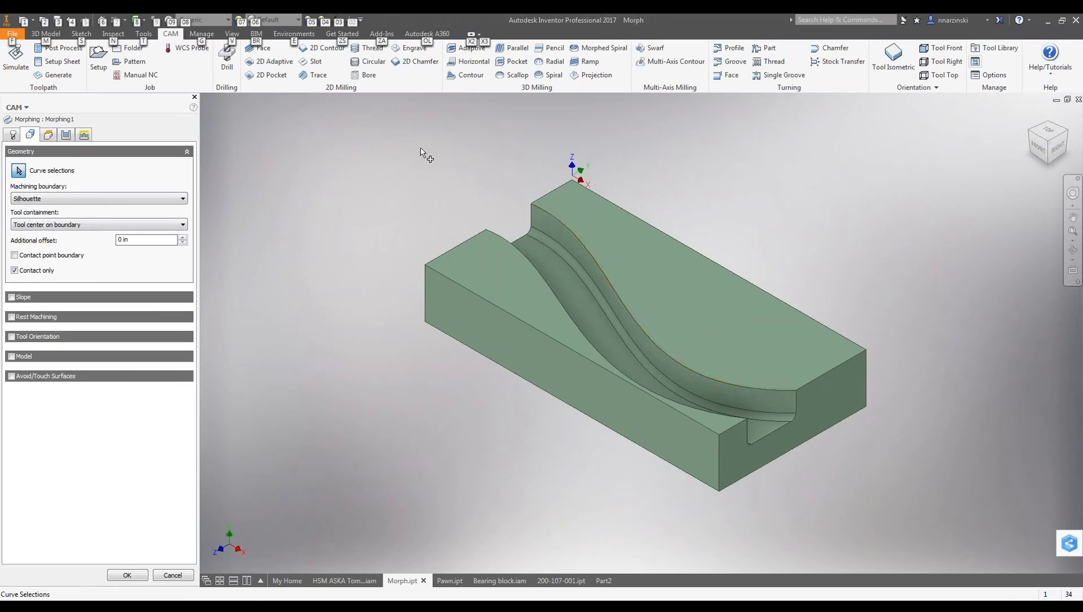
pyautogui.click(551, 213)
pyautogui.click(559, 221)
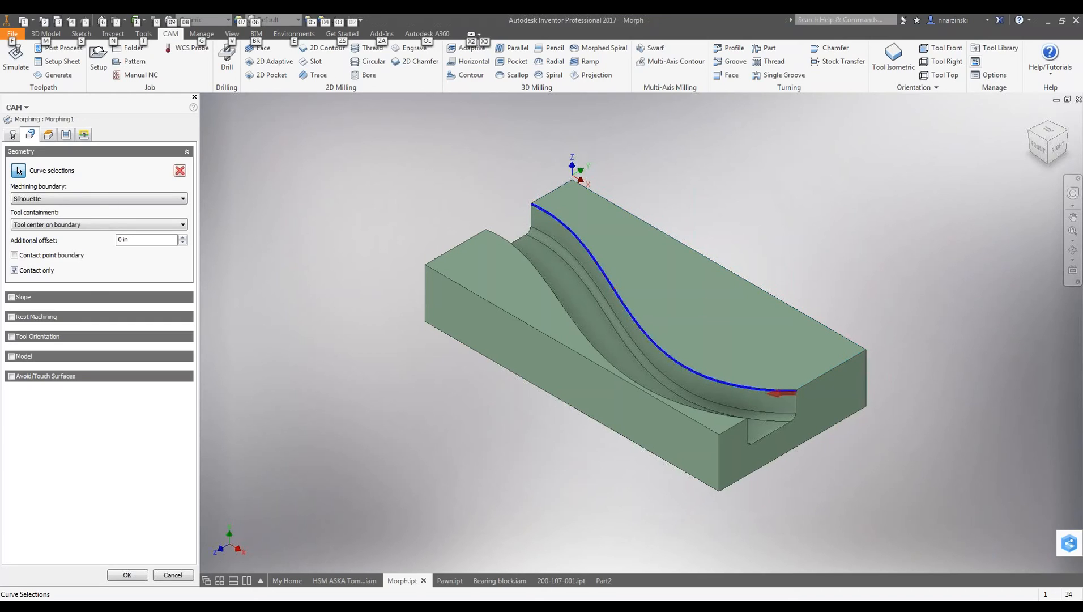
pyautogui.click(520, 250)
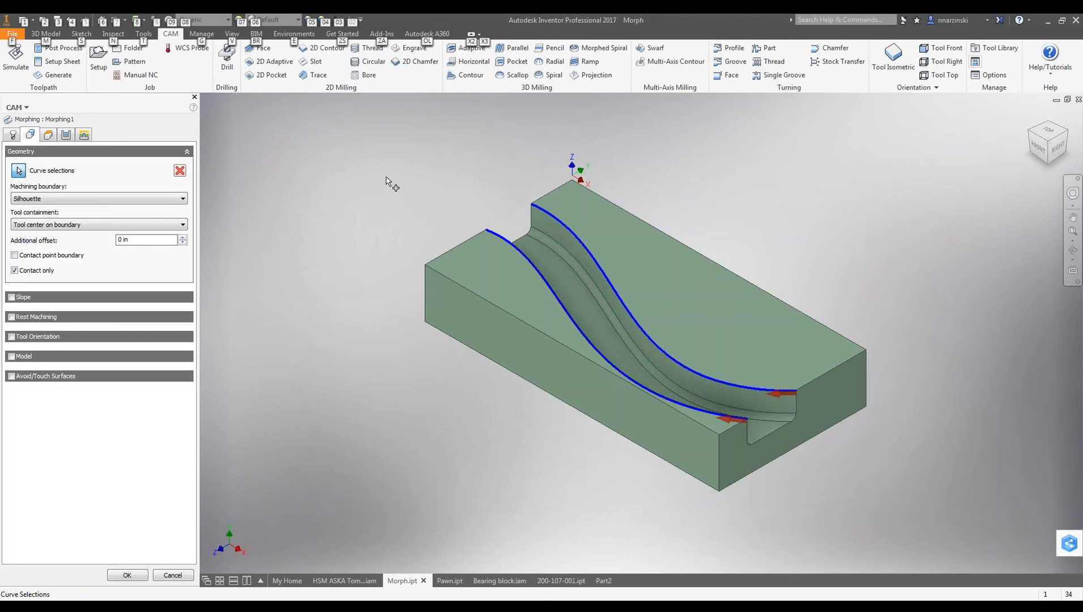
# Generate the Morphing toolpath in Simple morph mode with a 0.0625 in stepover and inspect it from the top.
pyautogui.click(66, 136)
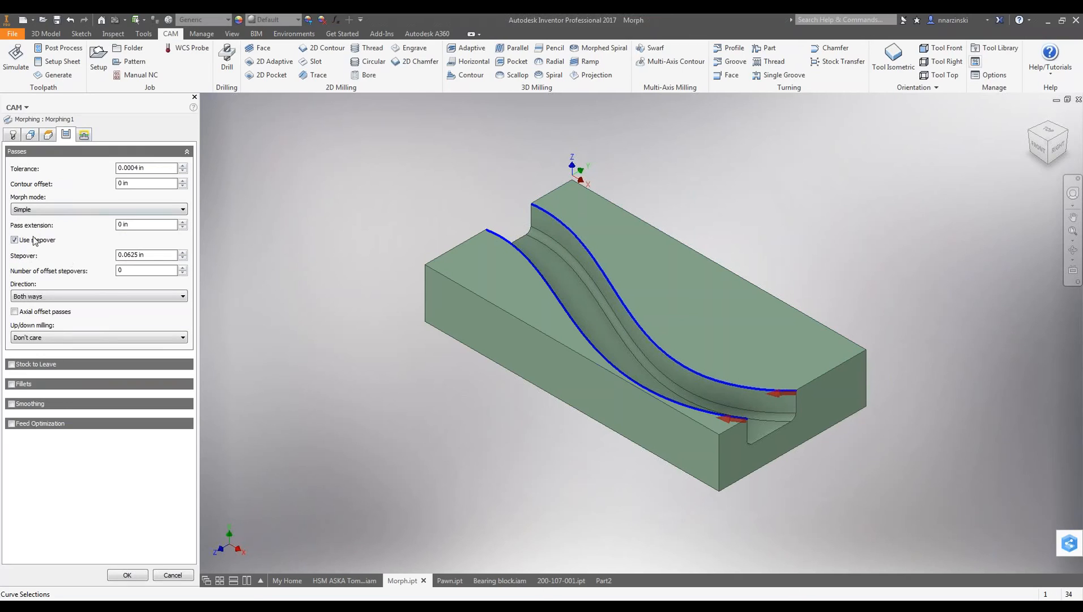
pyautogui.click(145, 255)
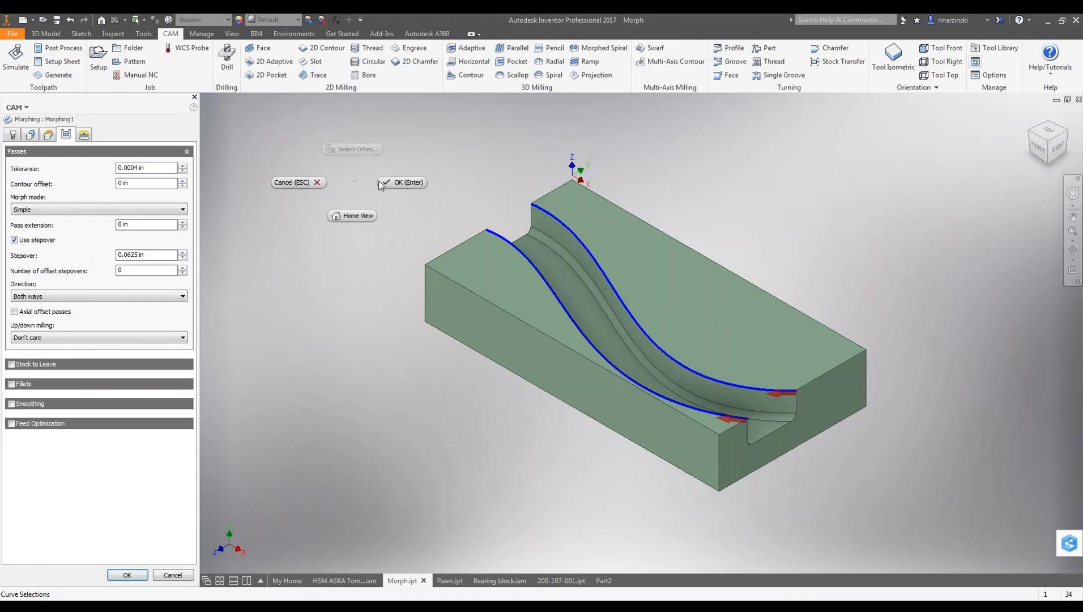
pyautogui.press('Return')
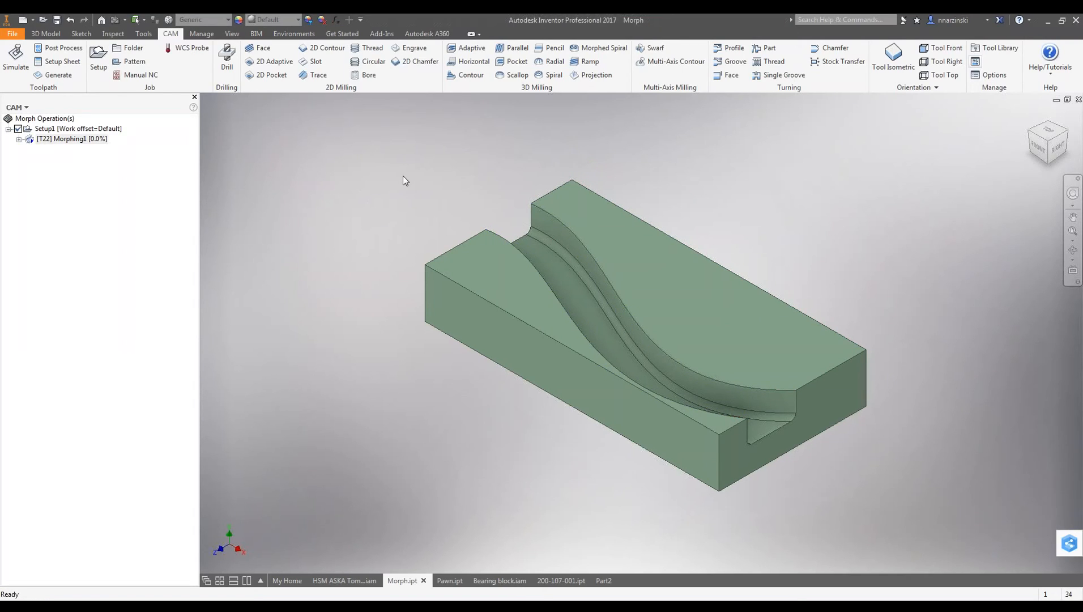
pyautogui.scroll(5, 778, 411)
pyautogui.scroll(-5, 807, 349)
pyautogui.keyDown('shift'); pyautogui.moveTo(816, 350); pyautogui.dragTo(1035, 130, button='middle'); pyautogui.keyUp('shift')
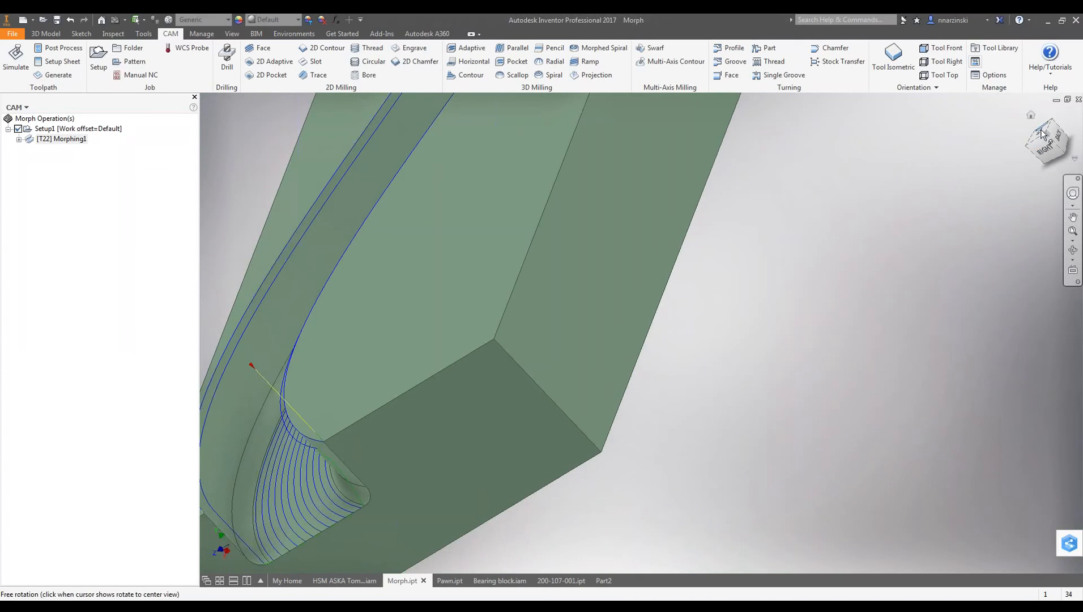
pyautogui.click(1030, 143)
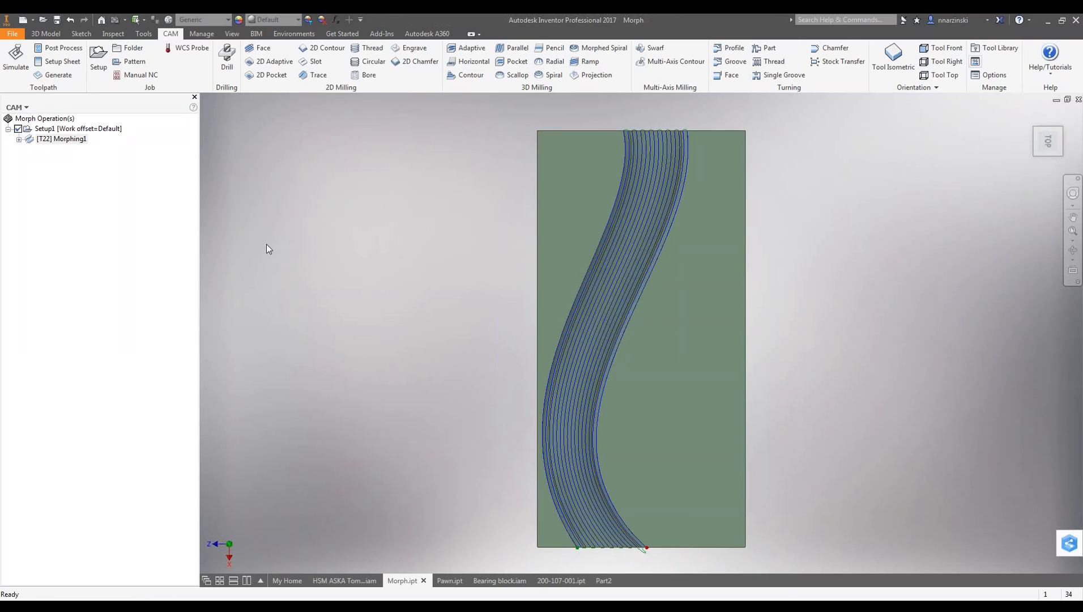
pyautogui.keyDown('shift'); pyautogui.moveTo(898, 389); pyautogui.dragTo(939, 335, button='middle'); pyautogui.keyUp('shift')
# Move the End of Part marker below Extrusion3 in the model history to include that feature.
pyautogui.click(23, 107)
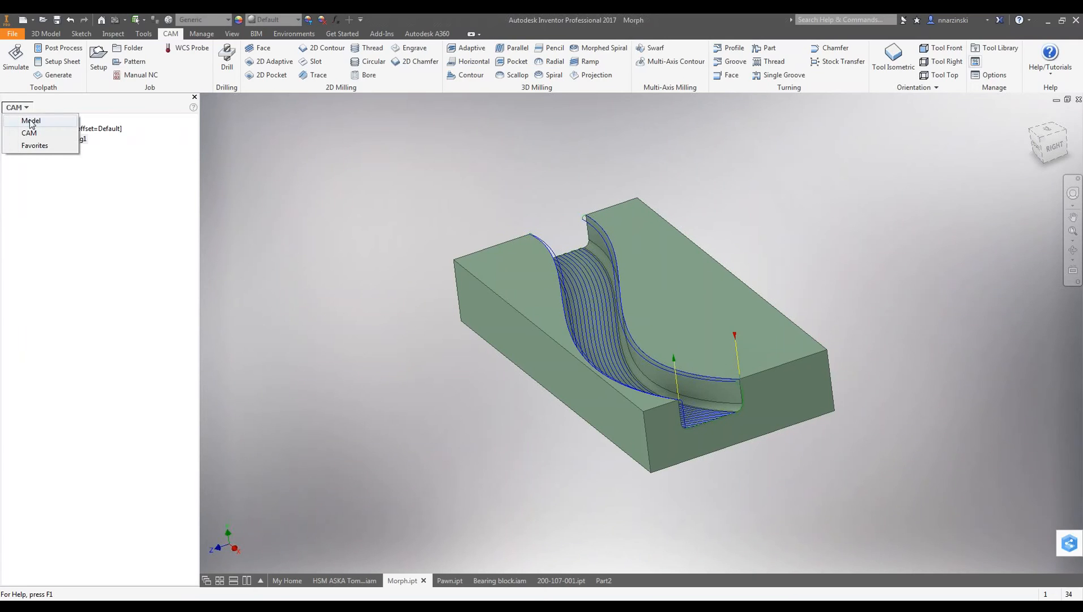
pyautogui.click(31, 121)
pyautogui.moveTo(38, 197); pyautogui.dragTo(50, 232)
pyautogui.keyDown('shift'); pyautogui.moveTo(446, 418); pyautogui.dragTo(708, 322, button='middle'); pyautogui.keyUp('shift')
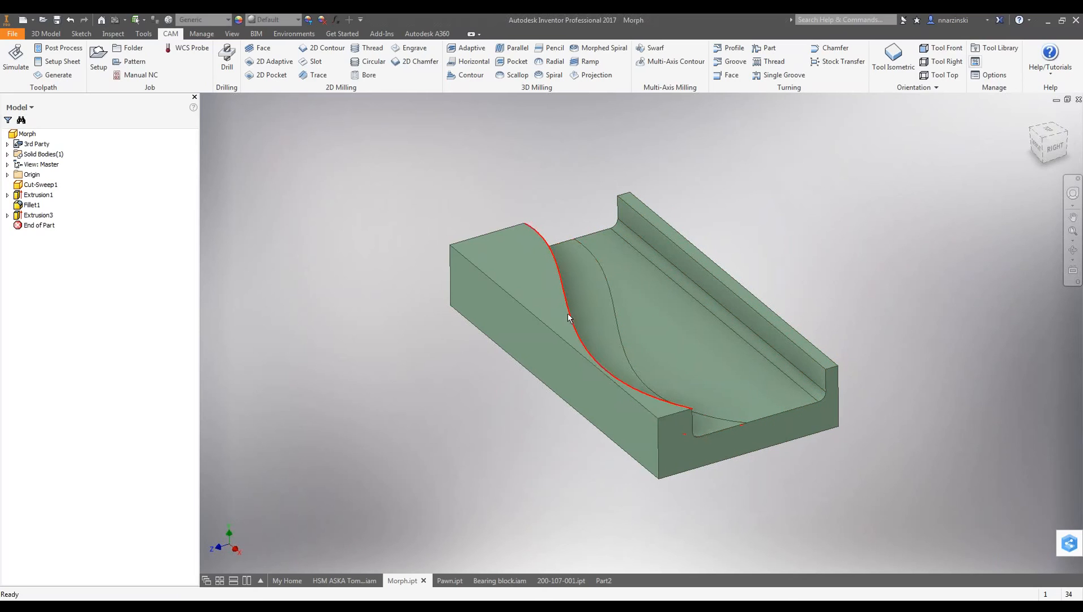
# Edit Morphing1 to use the straight upper edge of the far wall as its second curve, and check the regenerated toolpath from the top.
pyautogui.click(19, 107)
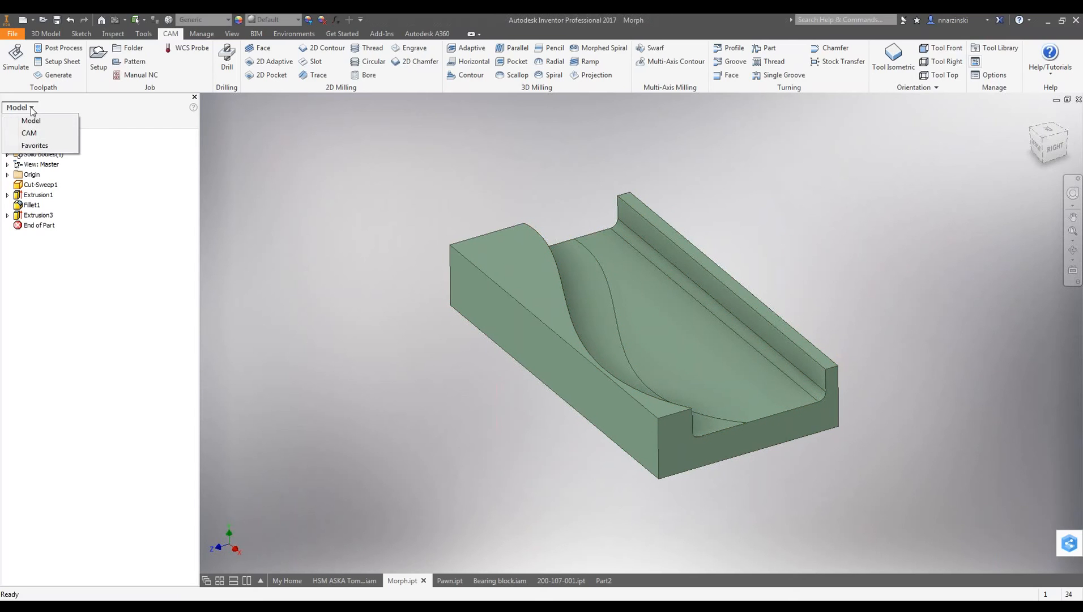
pyautogui.click(30, 134)
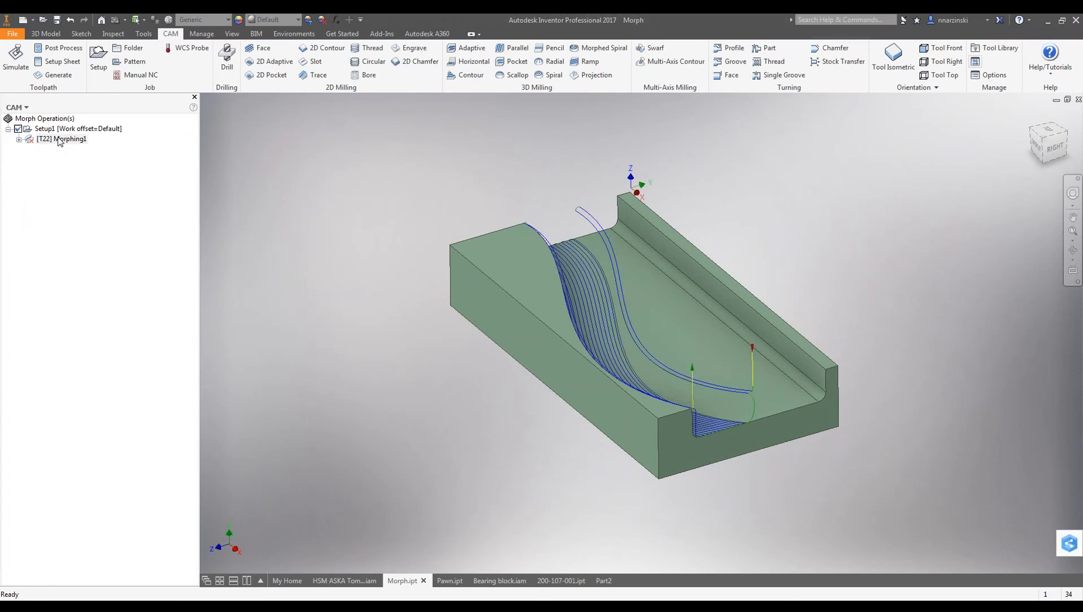
pyautogui.click(60, 140)
pyautogui.rightClick(60, 141)
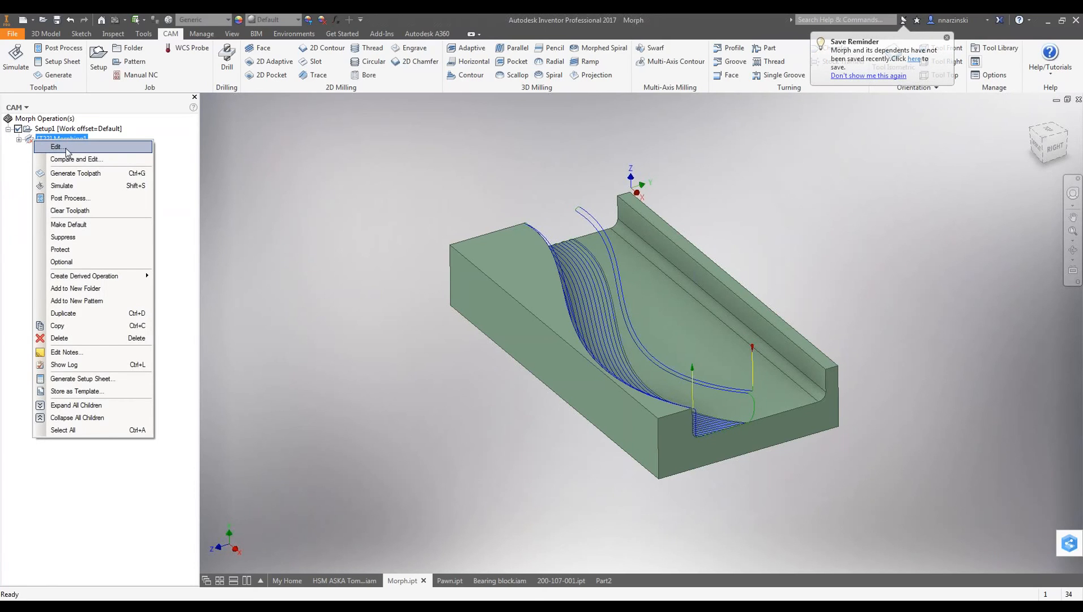
pyautogui.click(66, 148)
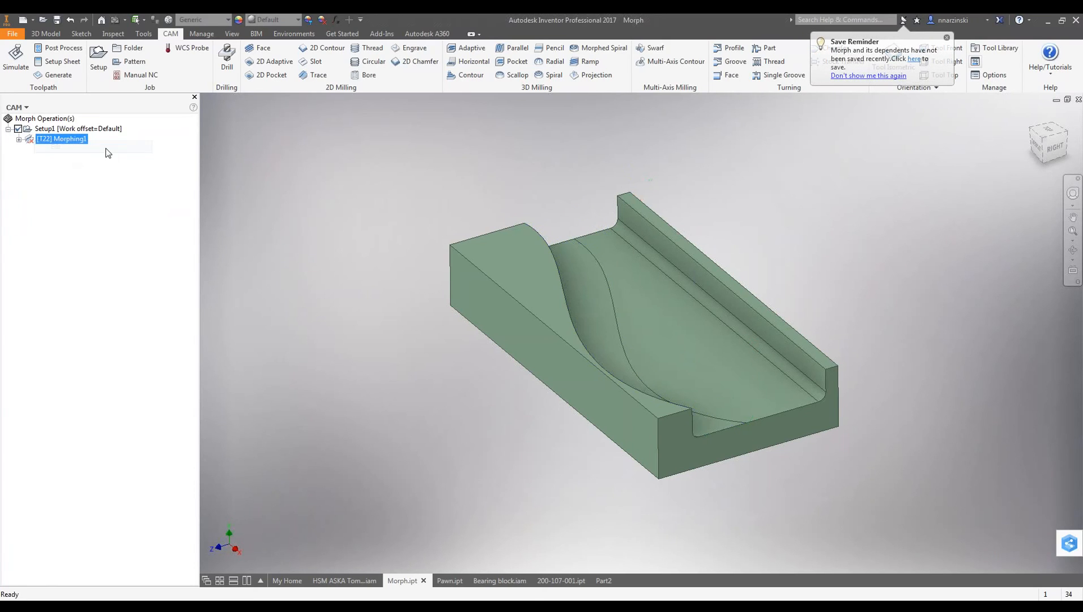
pyautogui.click(30, 134)
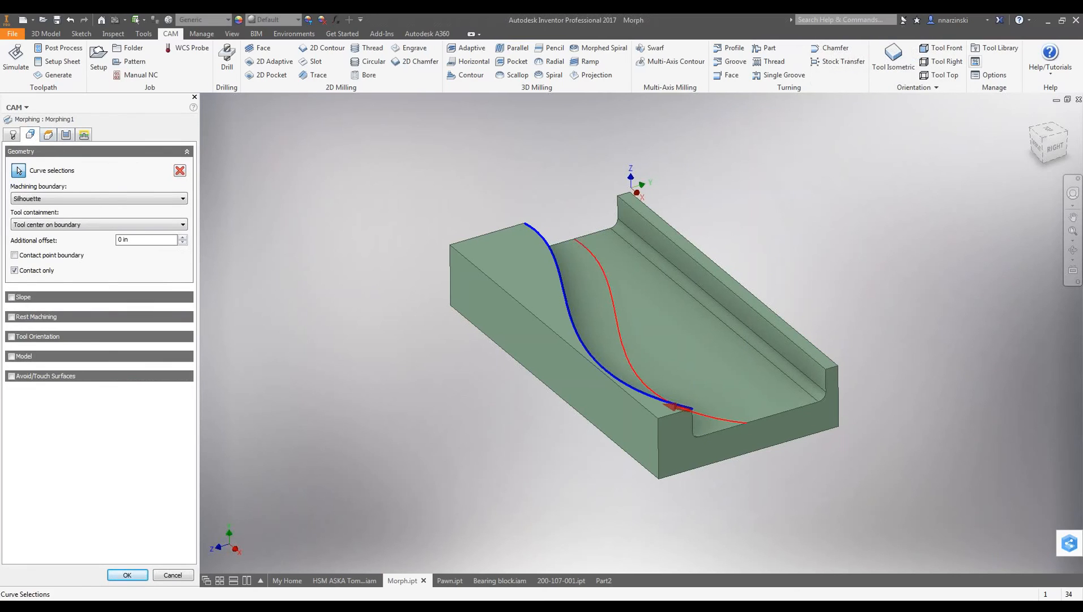
pyautogui.click(744, 299)
pyautogui.press('alt')
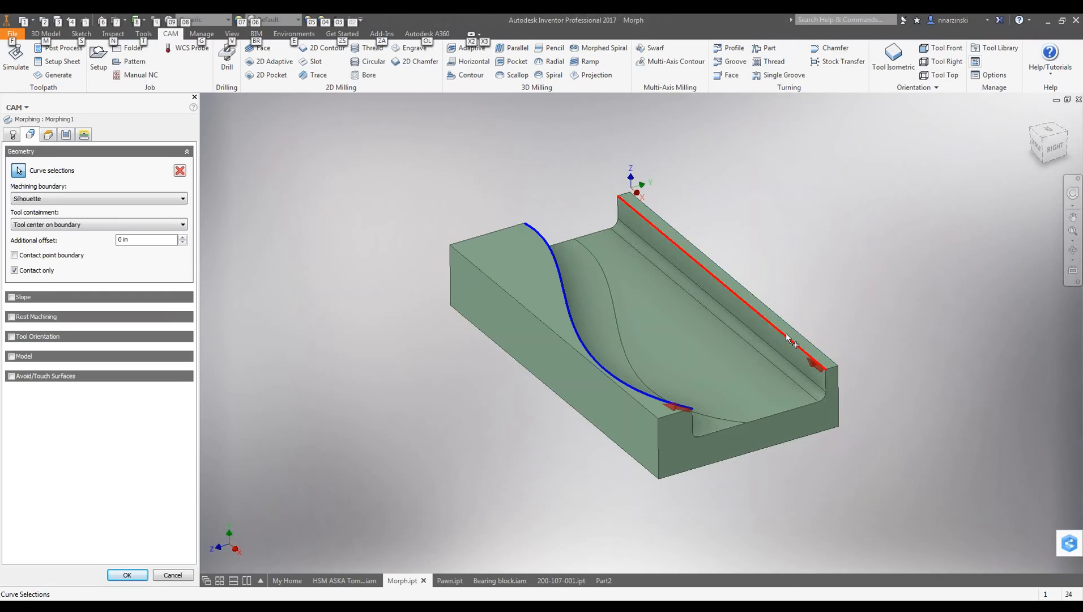
pyautogui.click(127, 575)
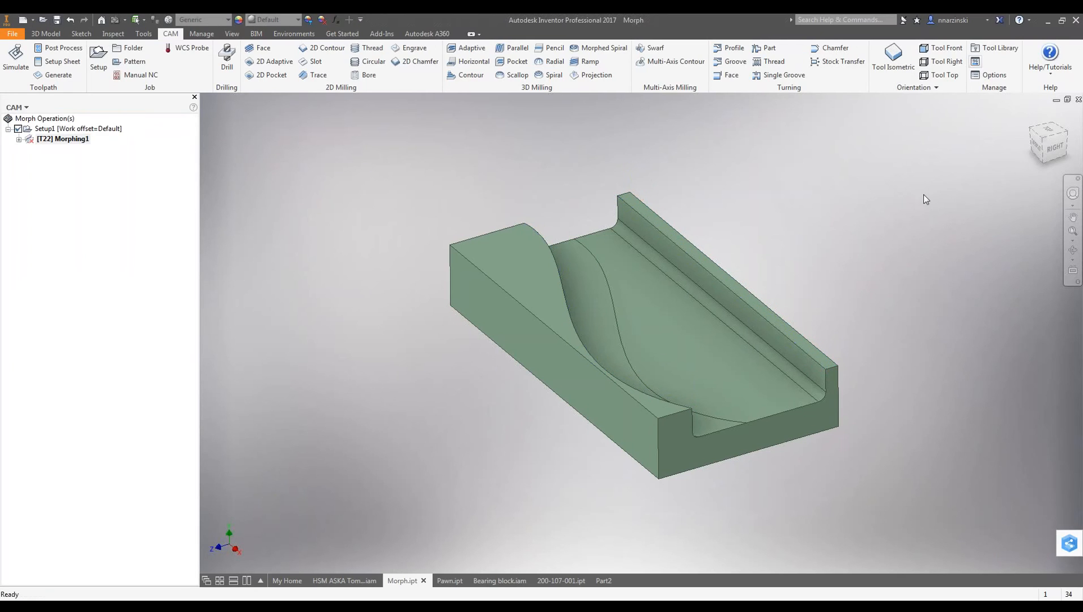
pyautogui.click(1045, 130)
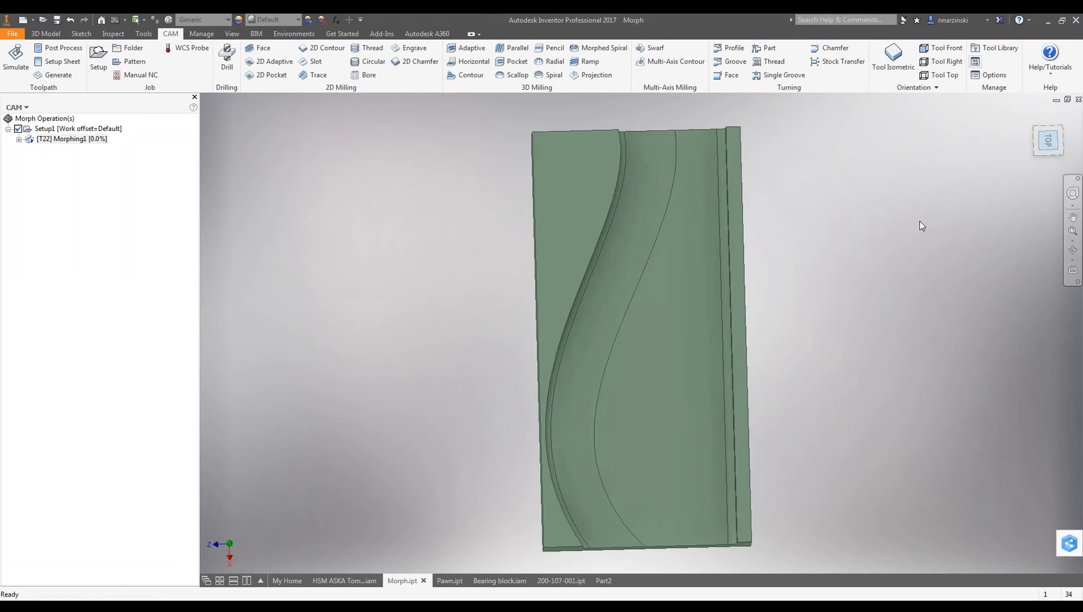
pyautogui.moveTo(863, 364); pyautogui.dragTo(830, 330, button='middle')
pyautogui.scroll(5, 753, 370)
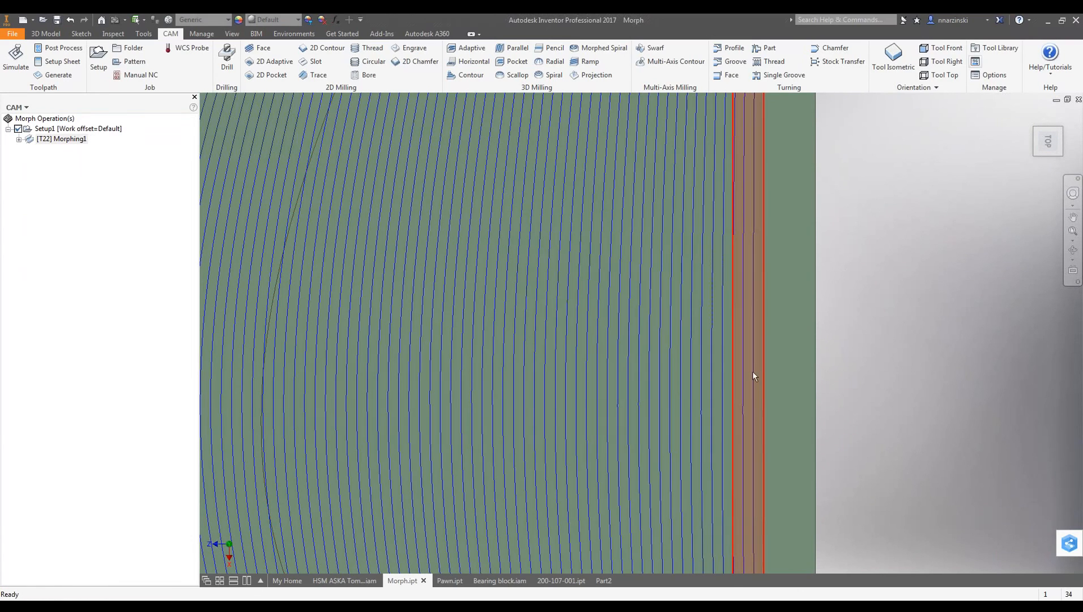
# Examine the spacing of the Morphing1 passes along the curved channel and straight wall, from the top and at an angle.
pyautogui.scroll(-5, 483, 349)
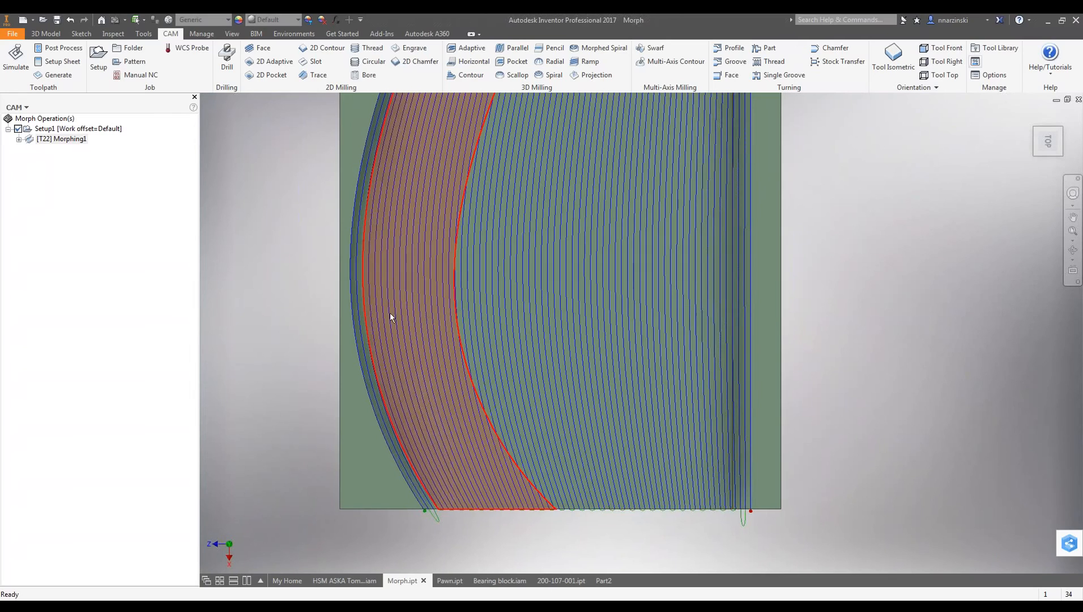
pyautogui.scroll(-3, 660, 339)
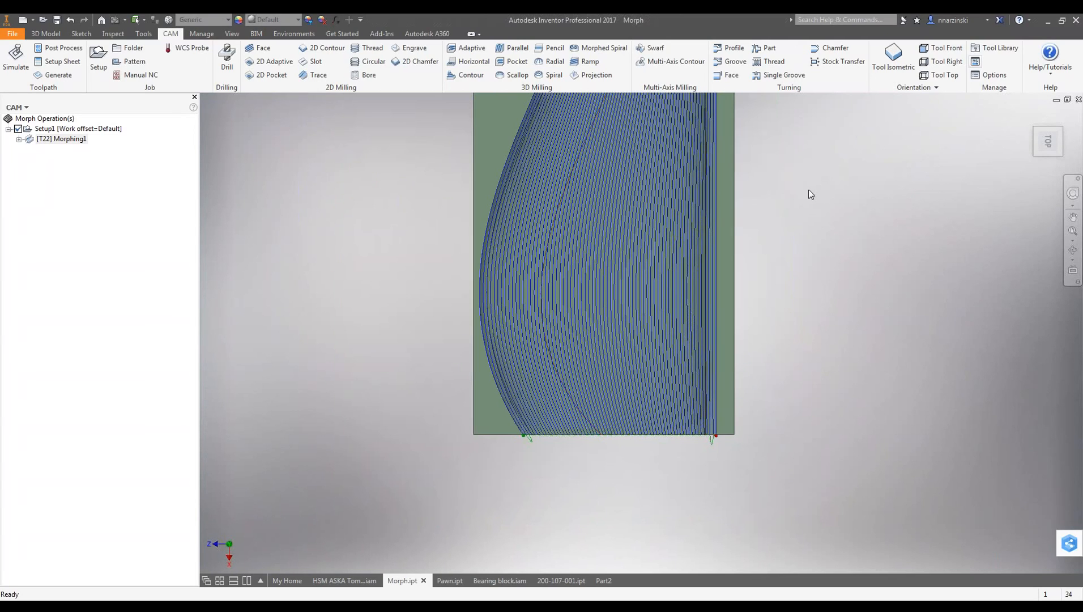
pyautogui.moveTo(811, 197); pyautogui.dragTo(777, 451, button='middle')
pyautogui.scroll(5, 638, 190)
pyautogui.scroll(-3, 646, 210)
pyautogui.scroll(-3, 648, 215)
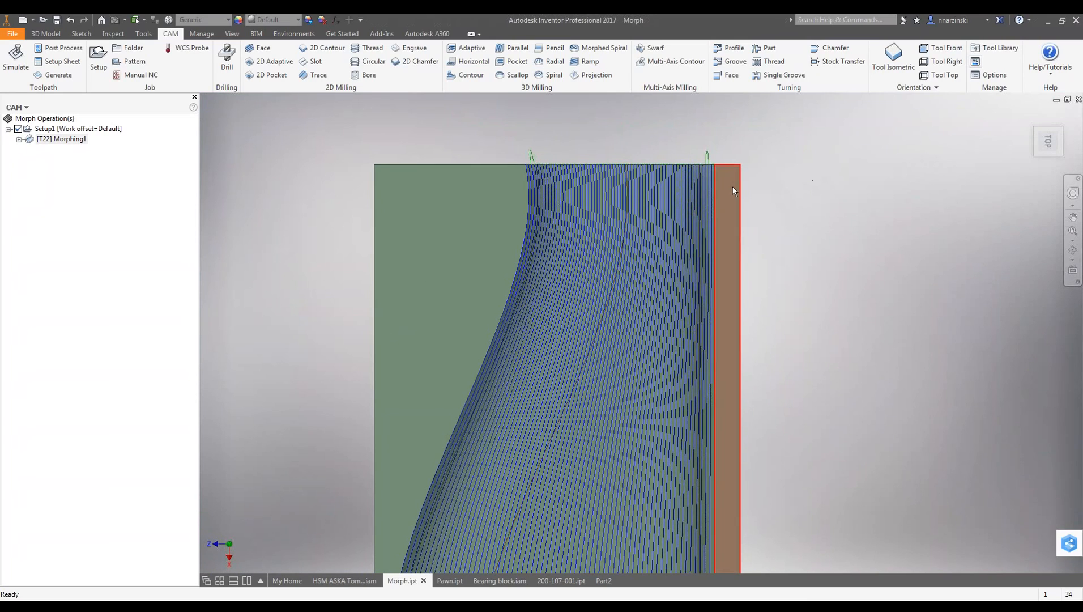
pyautogui.scroll(-5, 708, 218)
pyautogui.scroll(3, 716, 278)
pyautogui.scroll(-3, 703, 338)
pyautogui.scroll(3, 699, 408)
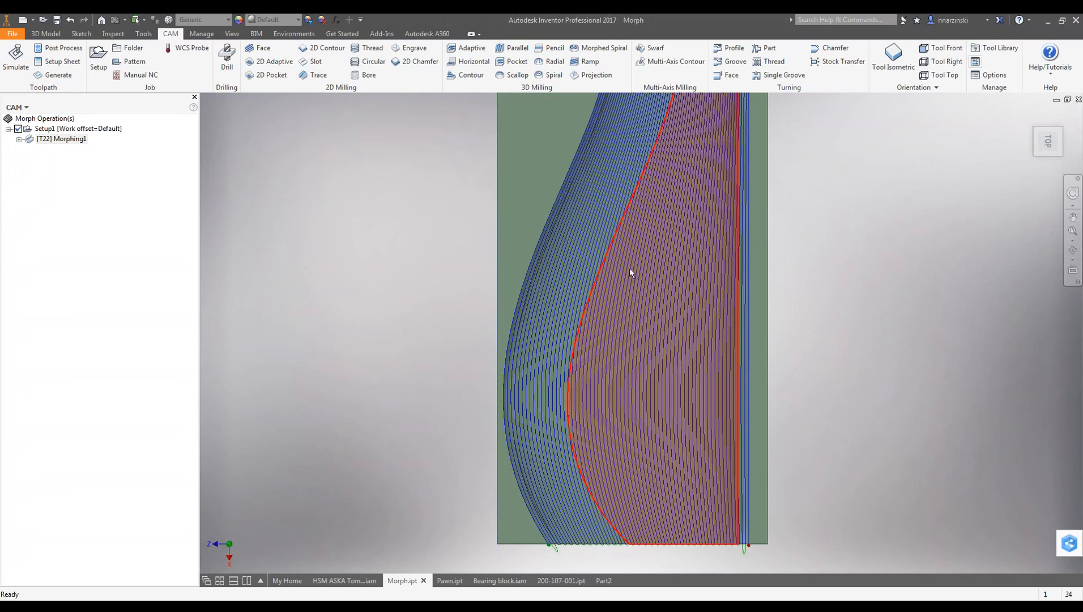
pyautogui.moveTo(629, 268); pyautogui.dragTo(620, 407, button='middle')
pyautogui.scroll(-3, 786, 203)
pyautogui.keyDown('shift'); pyautogui.moveTo(788, 204); pyautogui.dragTo(851, 261, button='middle'); pyautogui.keyUp('shift')
# Edit Morphing1: clear its curve selections and pick the straight wall's upper edge and the straight edge where its fillet meets the floor.
pyautogui.doubleClick(57, 139)
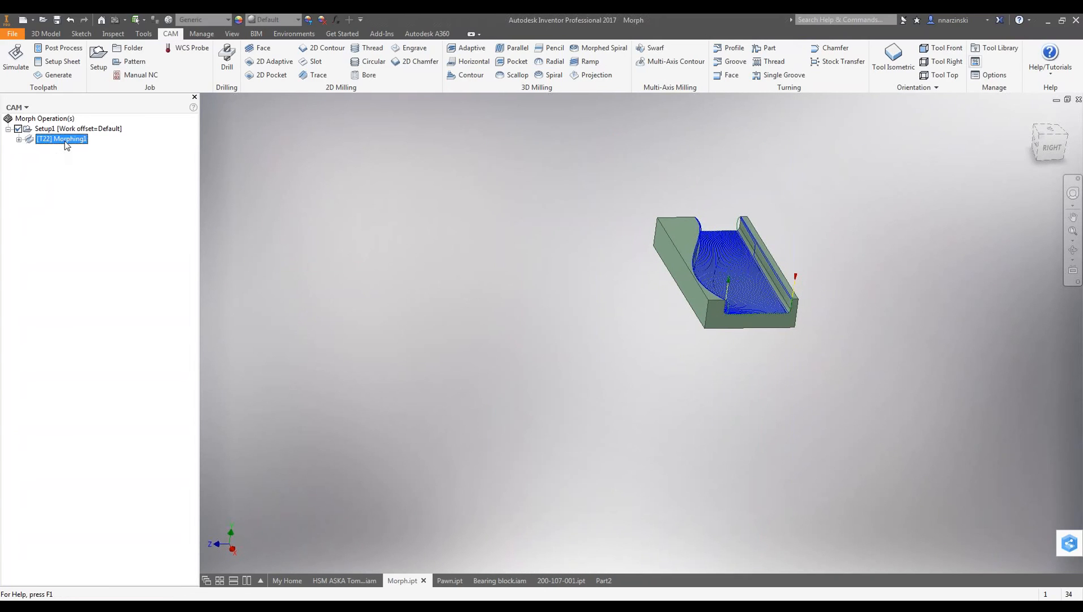
pyautogui.click(32, 135)
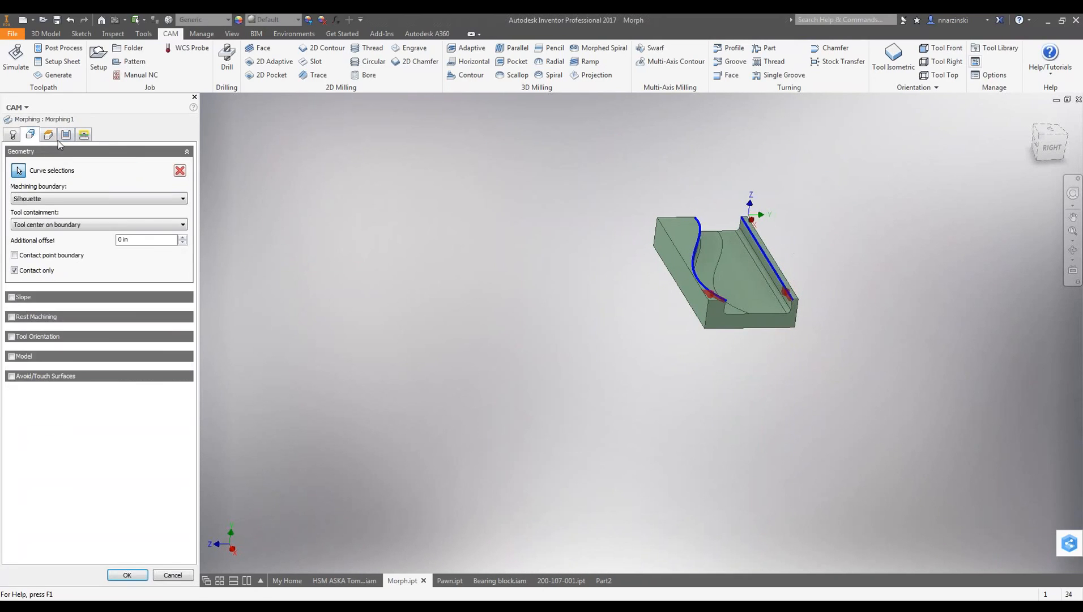
pyautogui.click(179, 171)
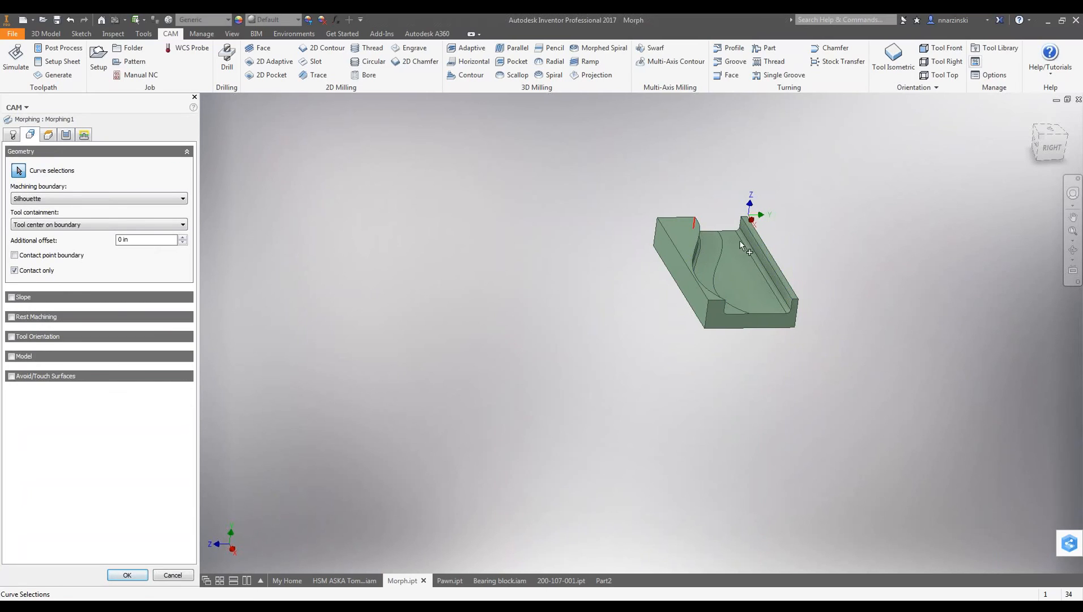
pyautogui.scroll(5, 741, 242)
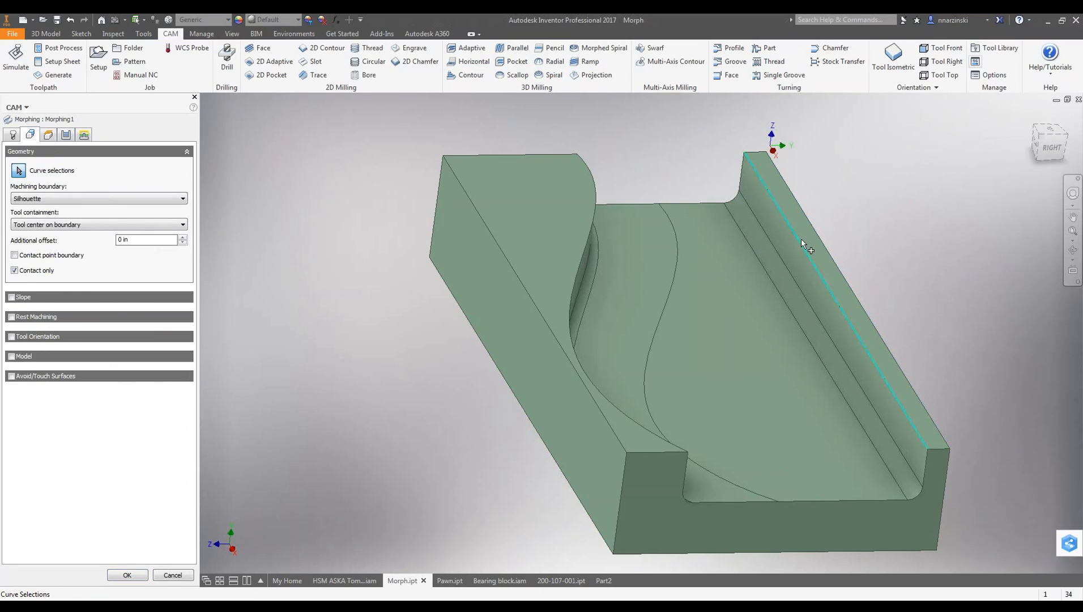
pyautogui.click(804, 247)
pyautogui.press('alt')
pyautogui.click(775, 291)
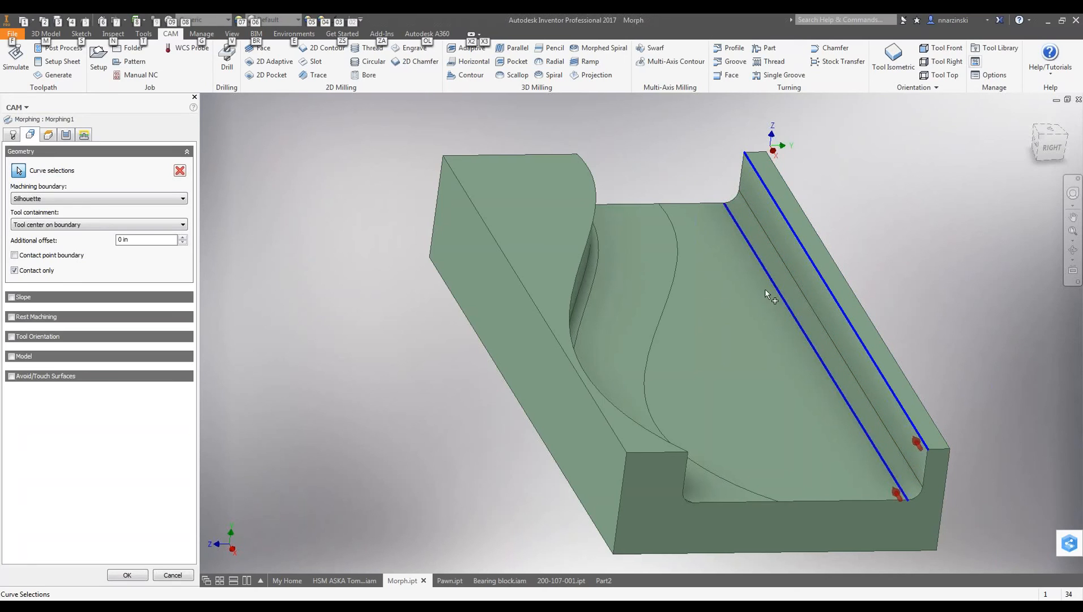
# Add the curved floor edge and the curved wall's lower and upper edges to the Morphing1 curves, and regenerate the toolpath.
pyautogui.click(670, 285)
pyautogui.moveTo(790, 275); pyautogui.dragTo(600, 291, button='middle')
pyautogui.press('alt')
pyautogui.click(567, 301)
pyautogui.click(541, 266)
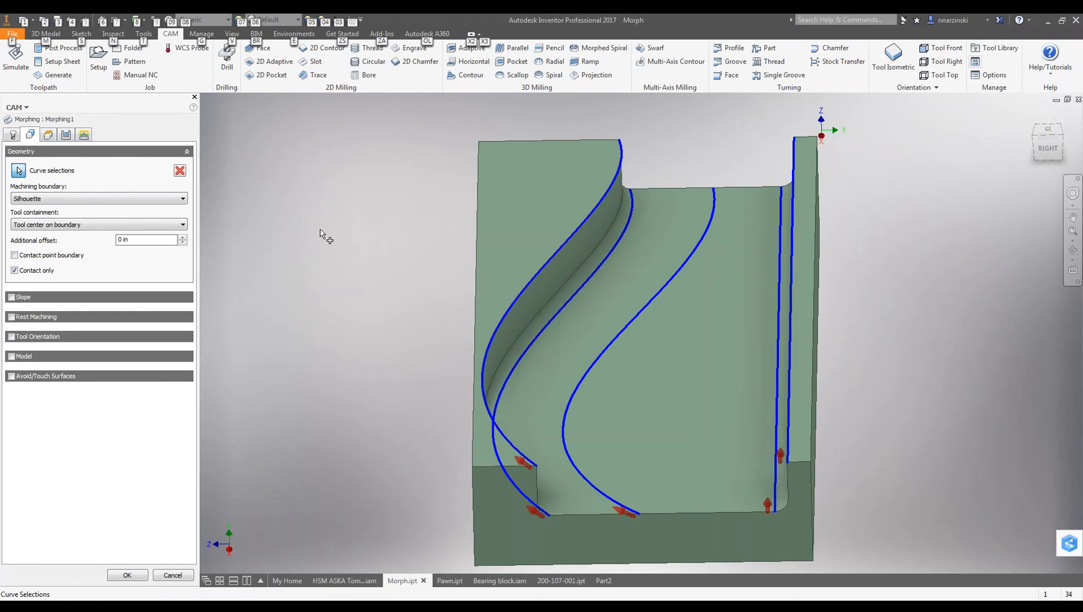
pyautogui.rightClick(322, 229)
pyautogui.click(377, 230)
# Examine how the five-curve Morphing1 passes follow each selected edge, from the top and from an angled view.
pyautogui.click(1048, 131)
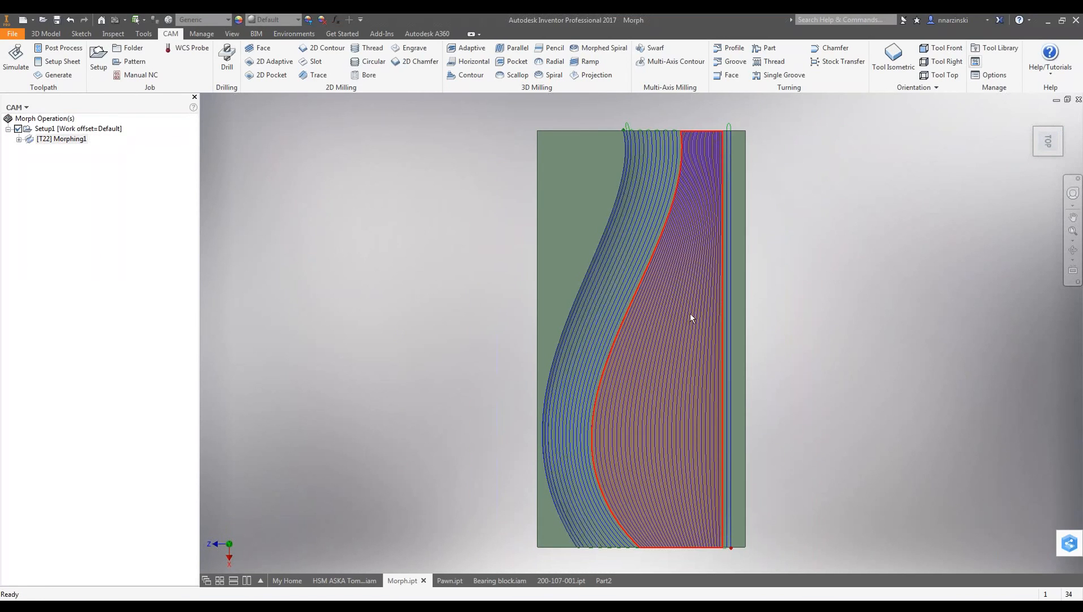
pyautogui.scroll(3, 692, 216)
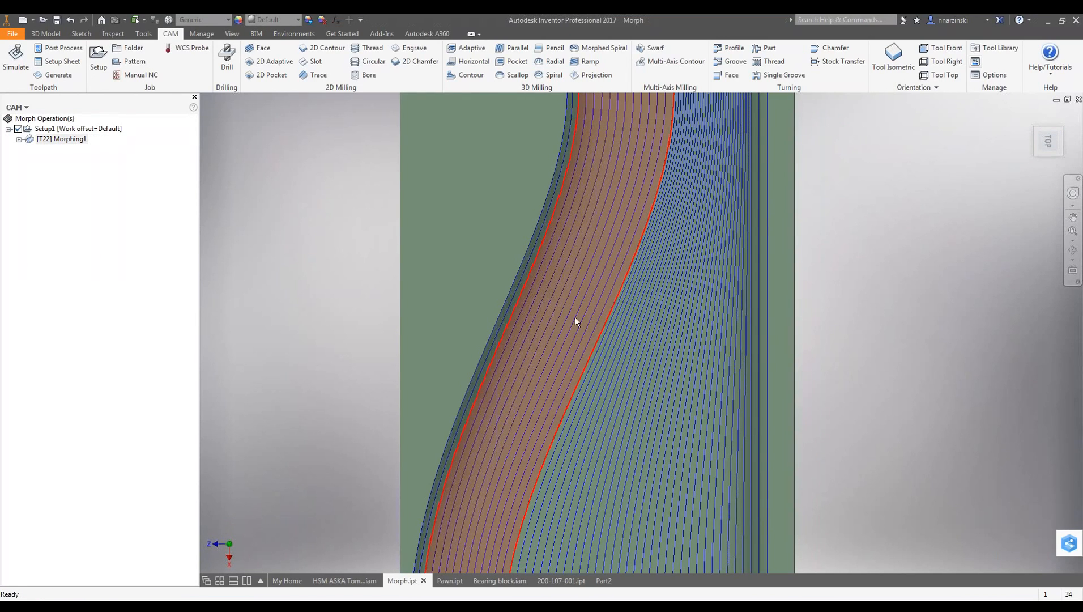
pyautogui.moveTo(502, 457); pyautogui.dragTo(575, 516, button='middle')
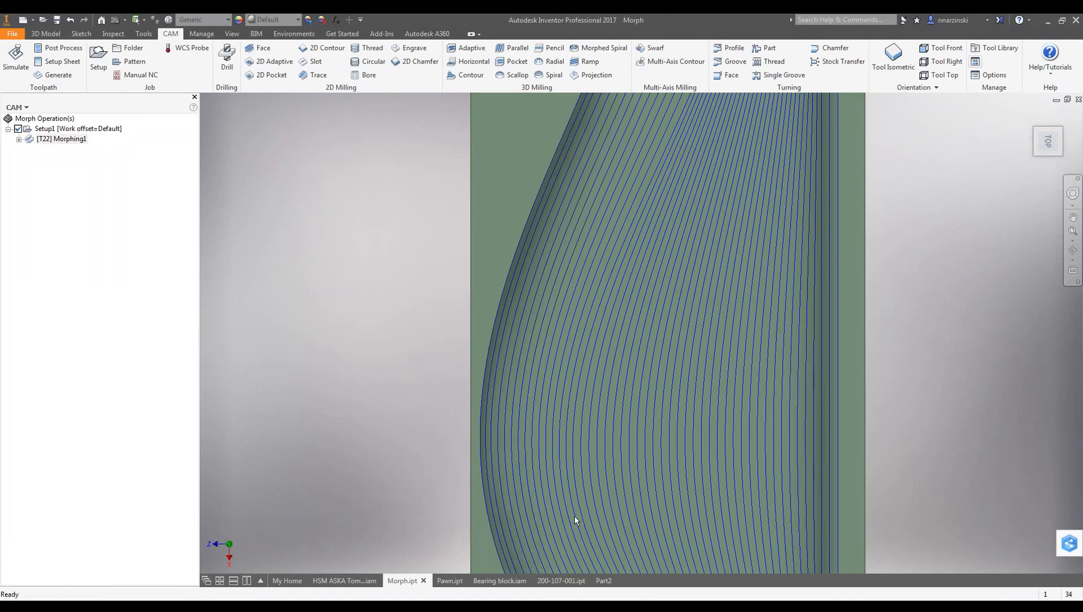
pyautogui.scroll(-5, 722, 355)
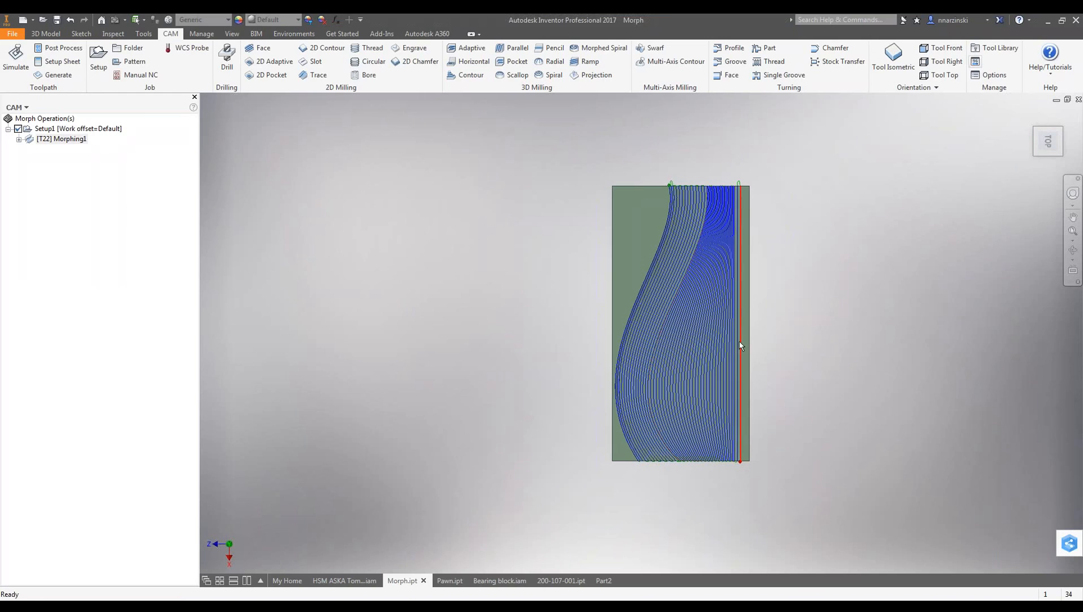
pyautogui.scroll(6, 652, 333)
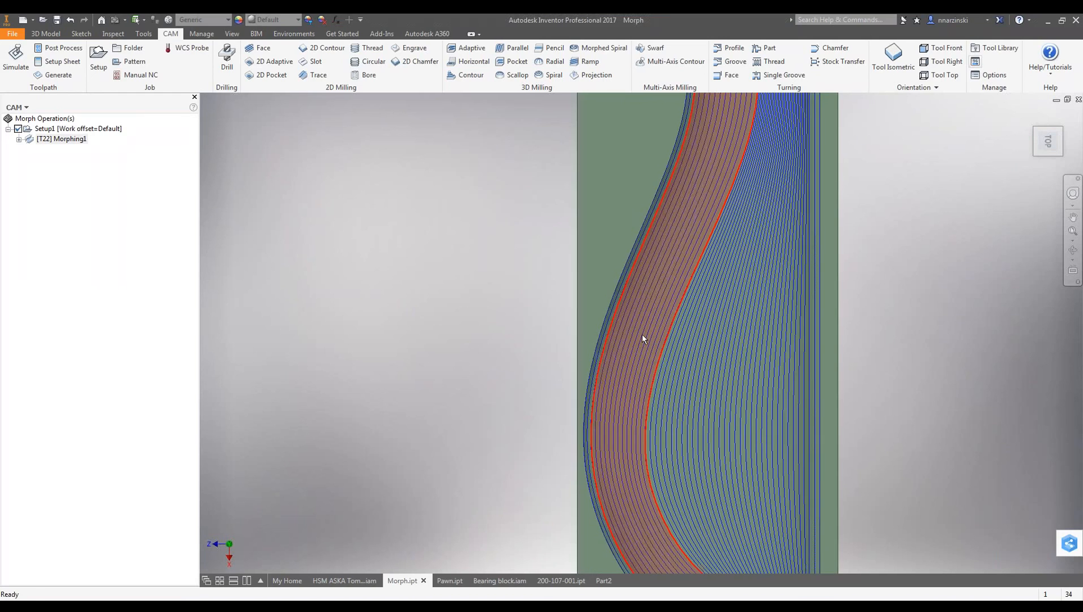
pyautogui.scroll(-3, 653, 299)
pyautogui.keyDown('shift'); pyautogui.moveTo(677, 334); pyautogui.dragTo(736, 290, button='middle'); pyautogui.keyUp('shift')
pyautogui.scroll(-4, 653, 350)
pyautogui.scroll(4, 755, 327)
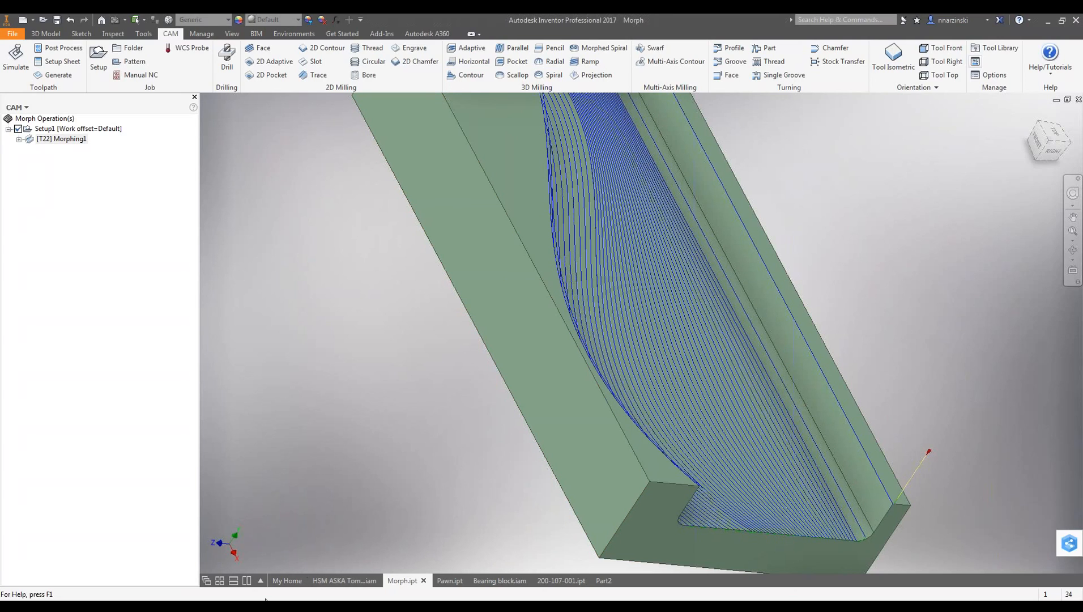
# Switch to the PowerPoint slide show with the 3D Morph slide and return to Inventor.
pyautogui.moveTo(260, 586)
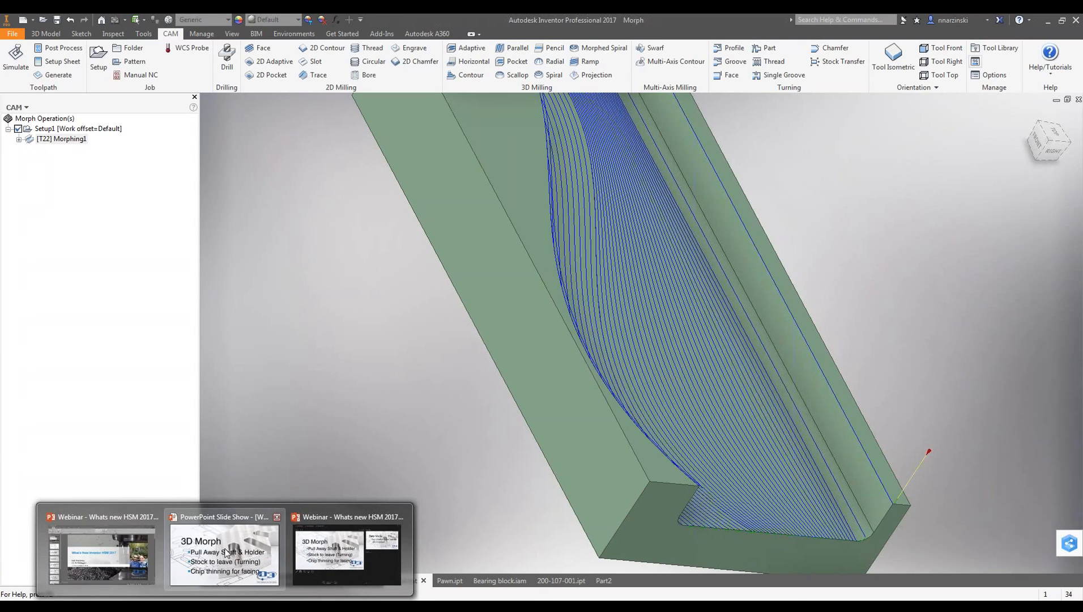
pyautogui.click(227, 553)
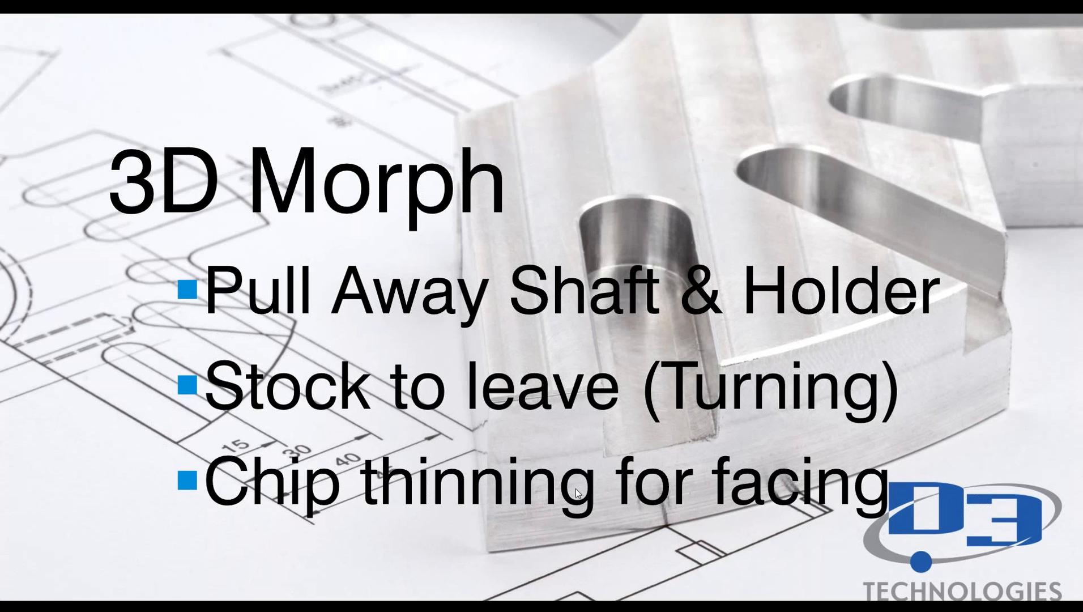
pyautogui.hotkey('alt', 'Tab')
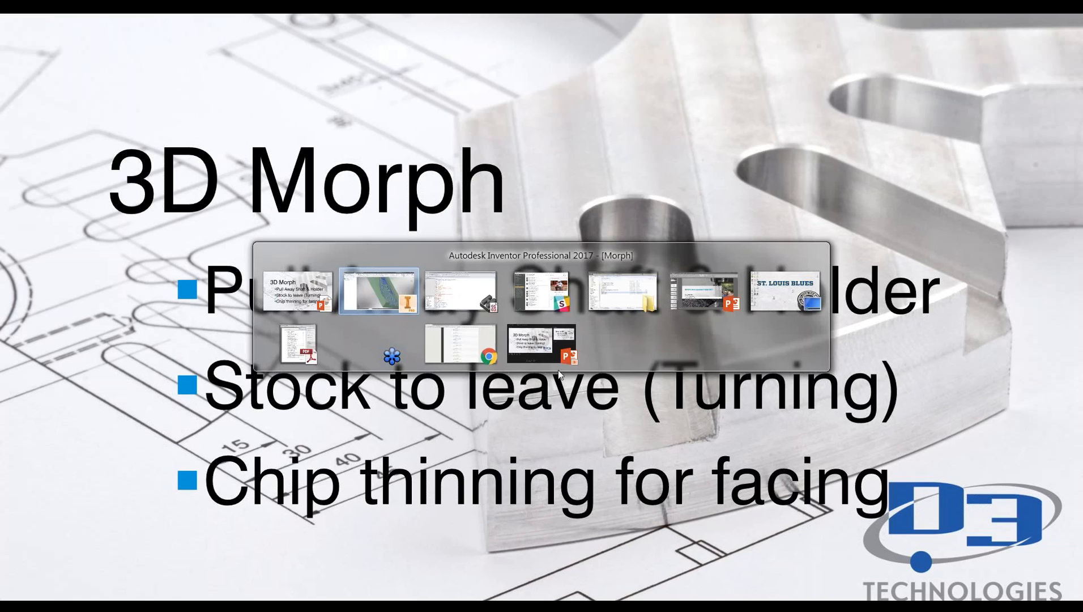
pyautogui.click(394, 300)
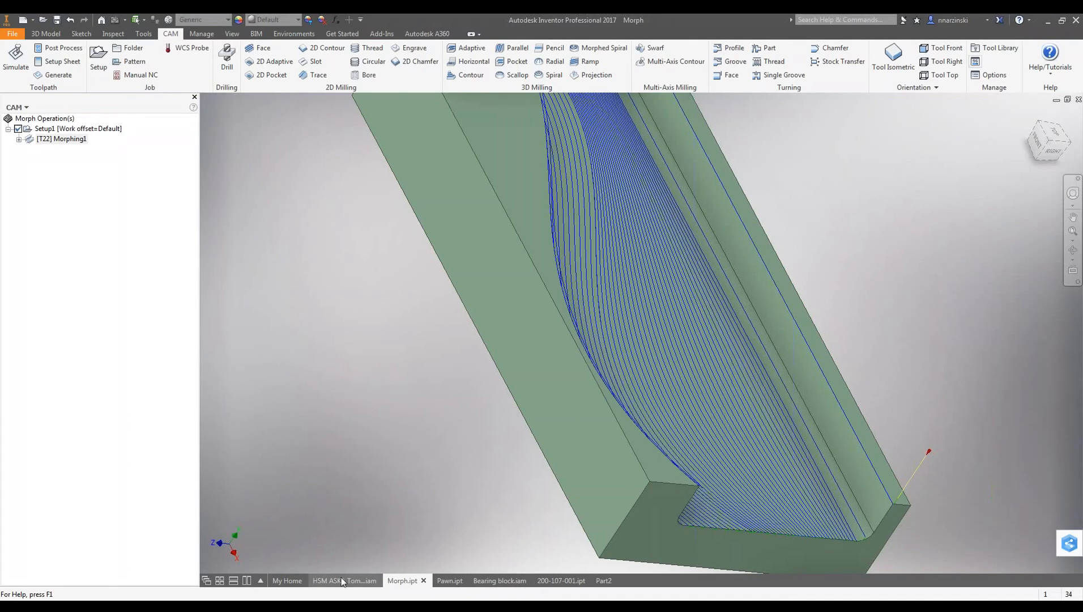
# Open the Face1 (2) operation of the Bearing block assembly for editing and check the chip thinning option in its pass settings.
pyautogui.click(450, 581)
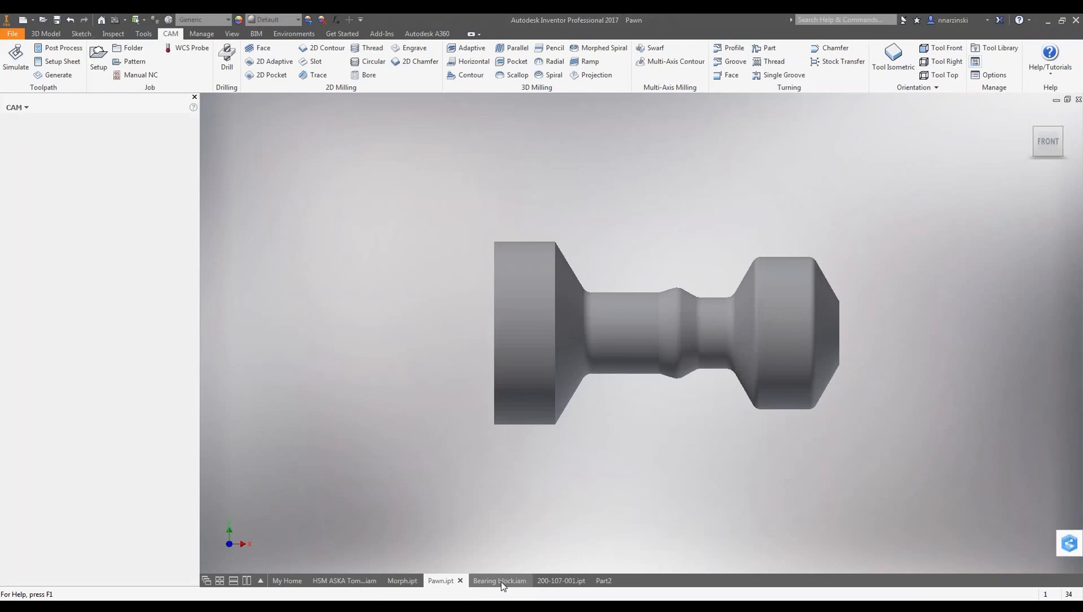
pyautogui.click(500, 580)
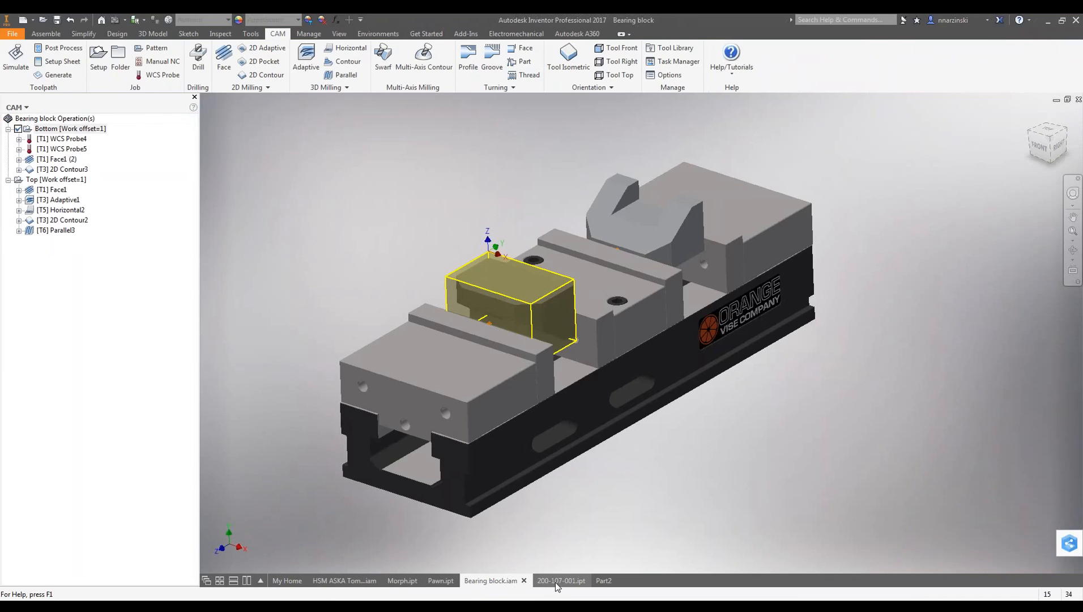
pyautogui.click(54, 159)
pyautogui.rightClick(53, 163)
pyautogui.click(71, 169)
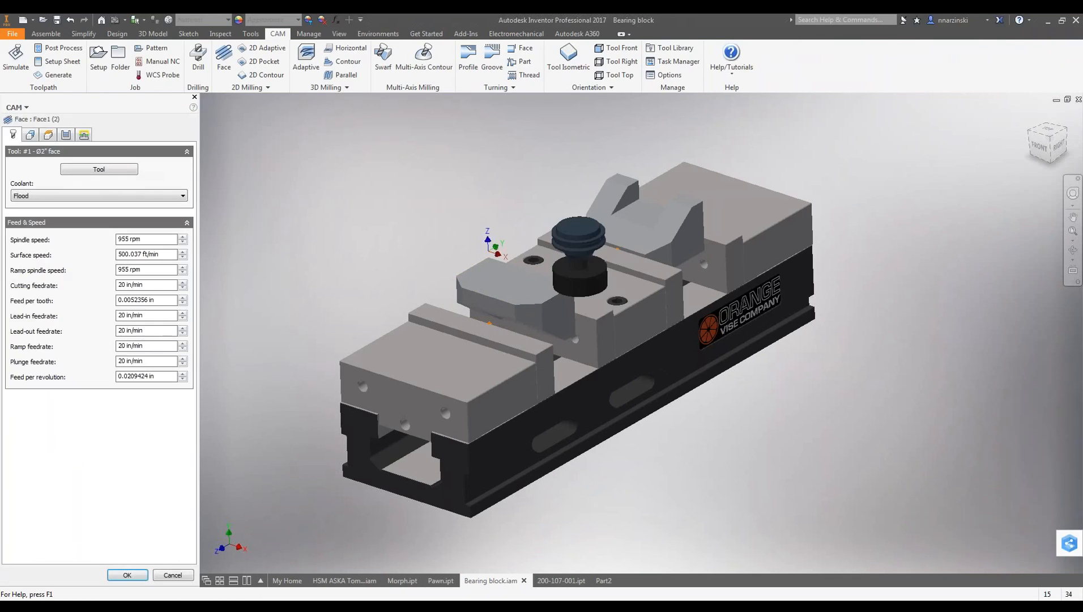
pyautogui.click(66, 135)
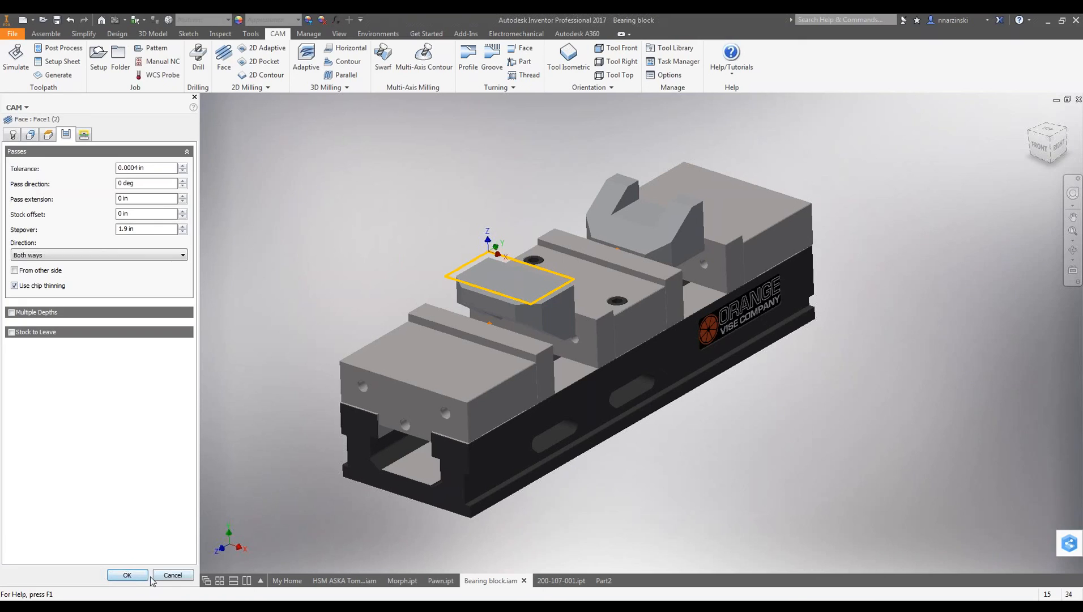
pyautogui.click(129, 576)
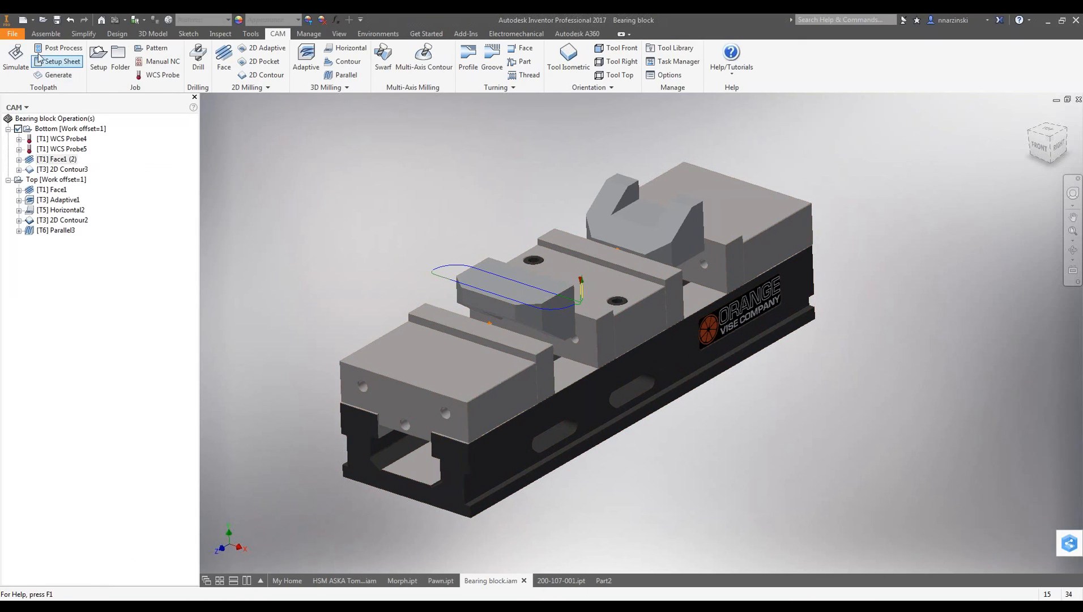
# Simulate the Face1 (2) operation with the stock displayed and play the facing toolpath.
pyautogui.click(18, 57)
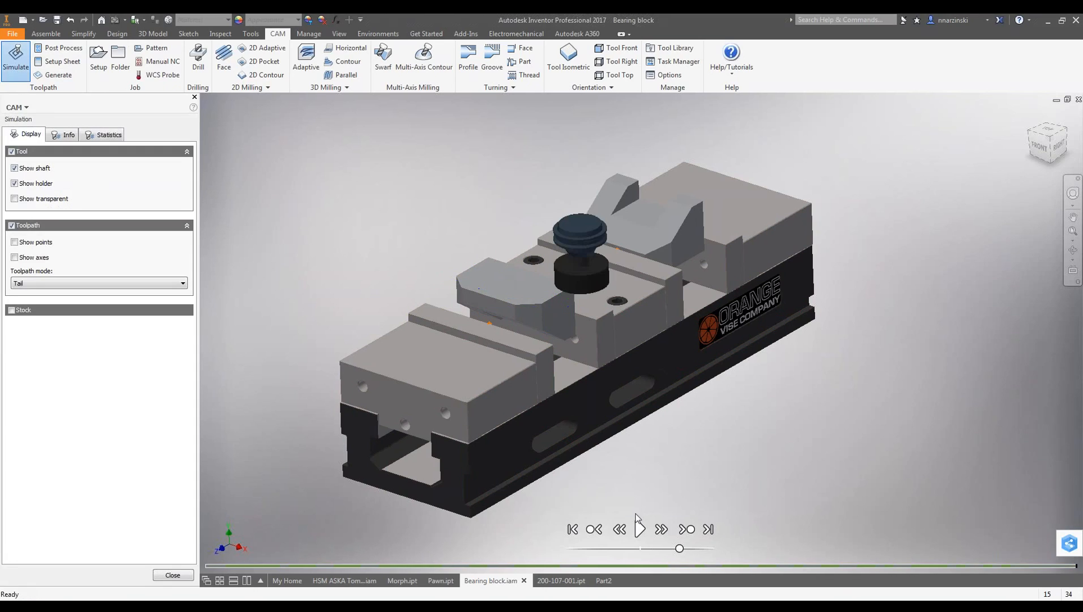
pyautogui.scroll(-5, 530, 309)
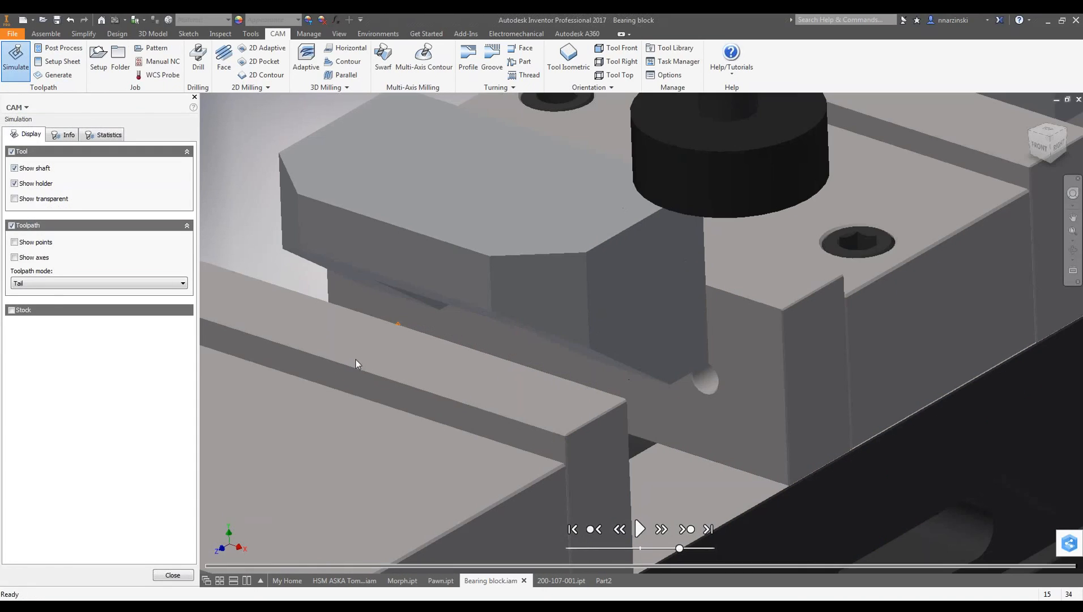
pyautogui.click(11, 310)
pyautogui.scroll(5, 470, 345)
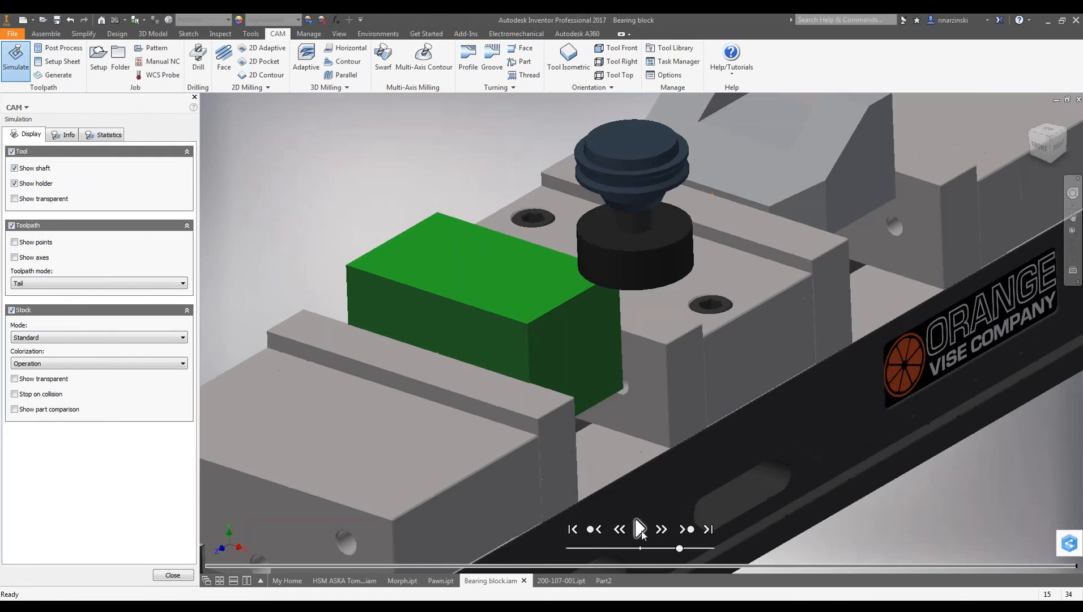
pyautogui.click(640, 529)
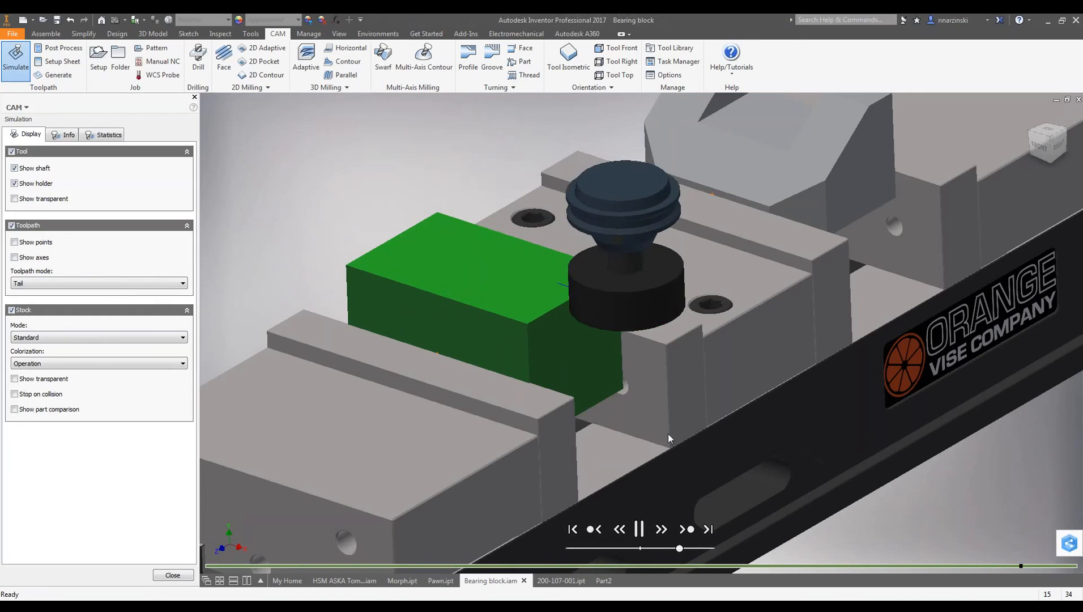
# Hide the tool in the simulation and view the facing of the stock from the top.
pyautogui.click(1049, 130)
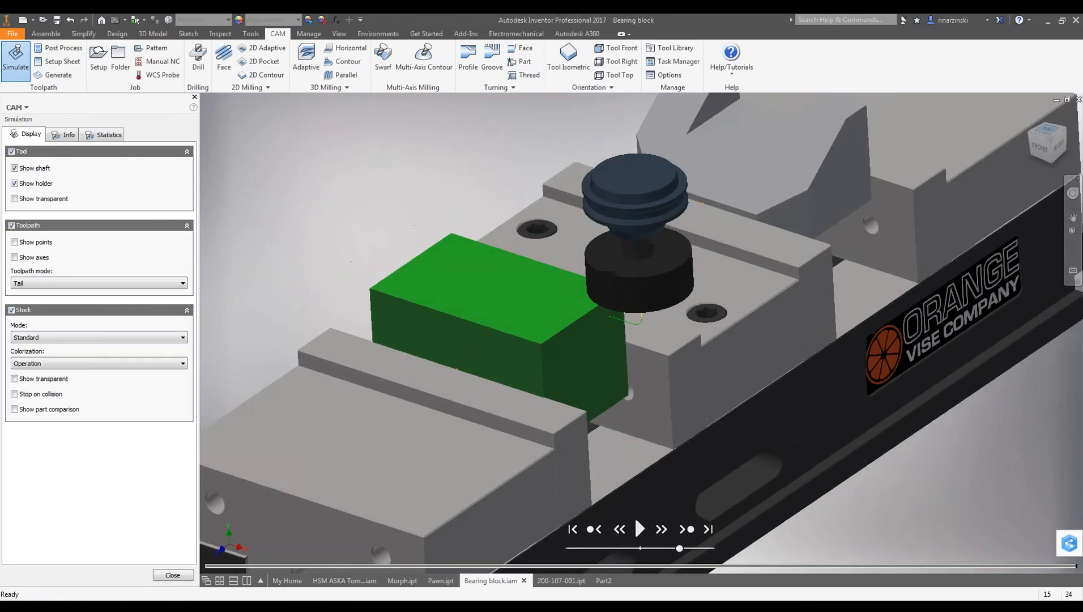
pyautogui.click(11, 151)
pyautogui.rightClick(271, 173)
pyautogui.click(315, 180)
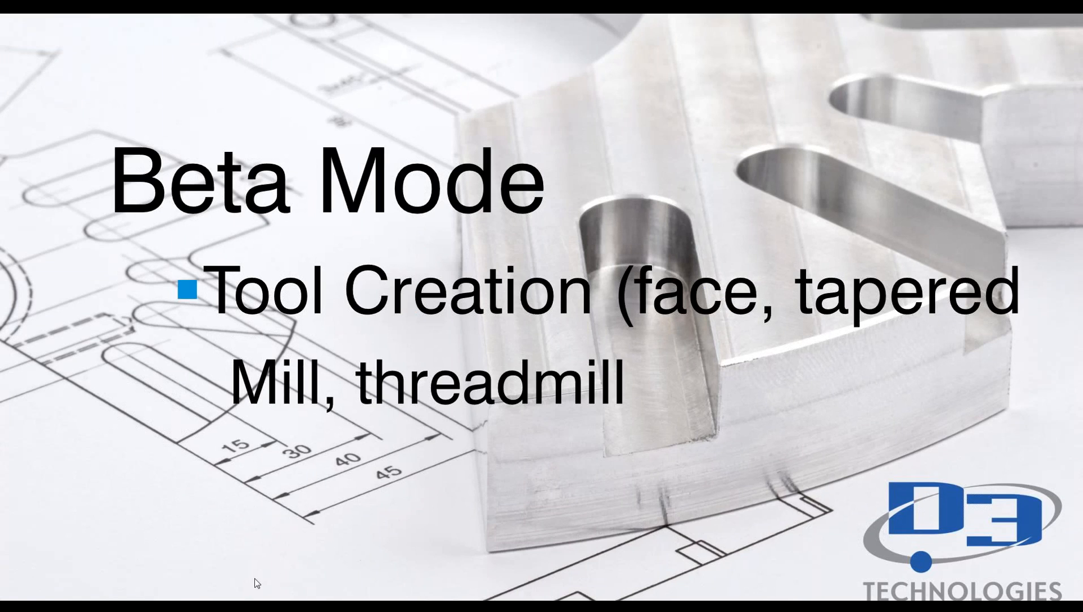
# Switch back to Inventor, close the simulation and restore the home view of the vise assembly.
pyautogui.hotkey('alt', 'Tab')
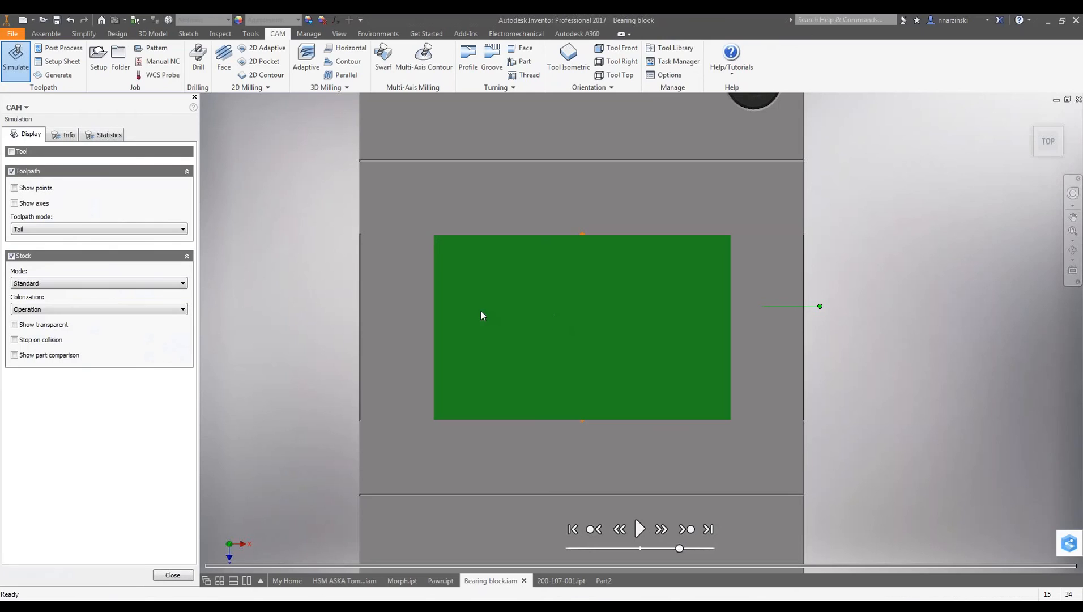
pyautogui.click(179, 574)
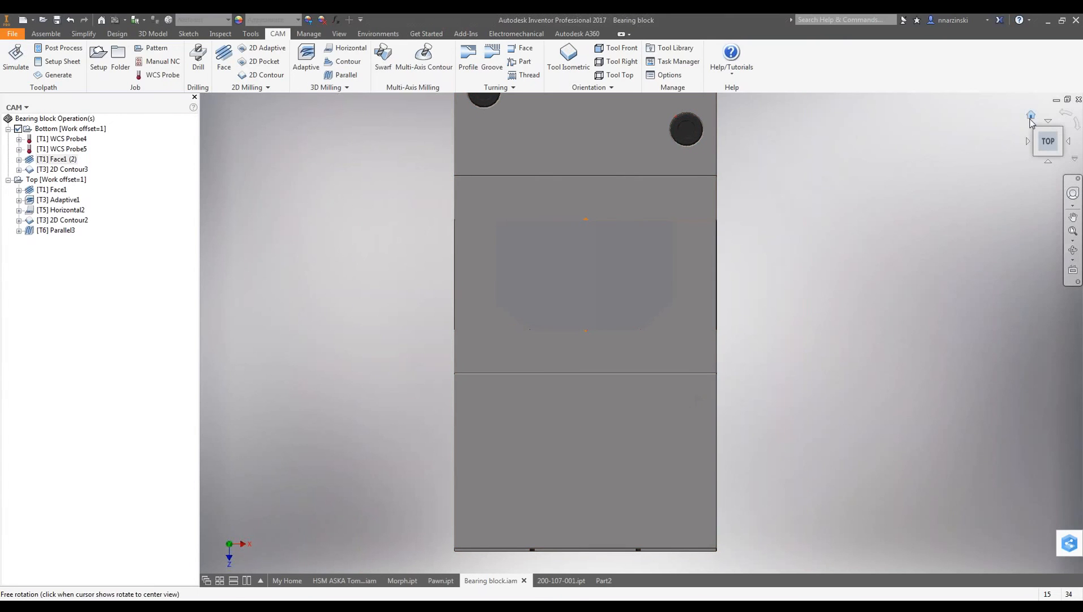
pyautogui.click(1031, 118)
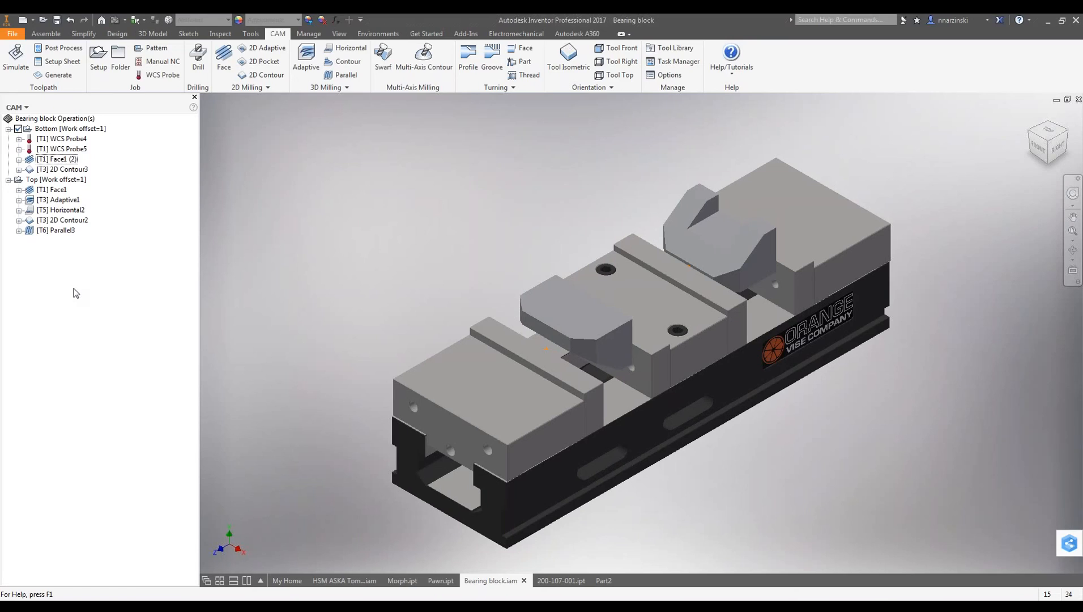
# Choose Beta Mode for the CAM operations of the Bearing block assembly.
pyautogui.rightClick(76, 292)
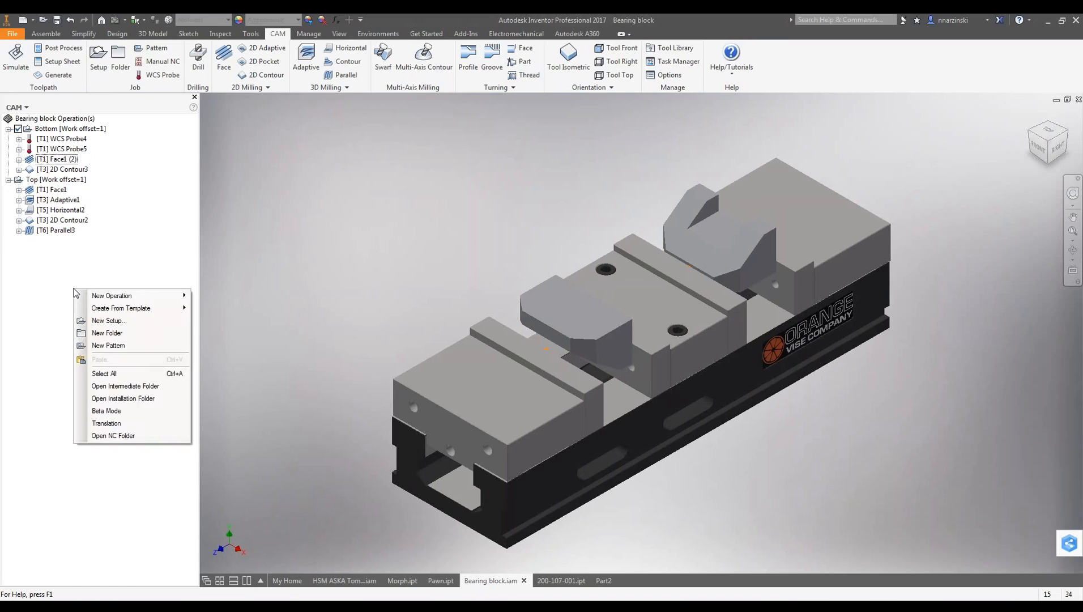
pyautogui.click(113, 411)
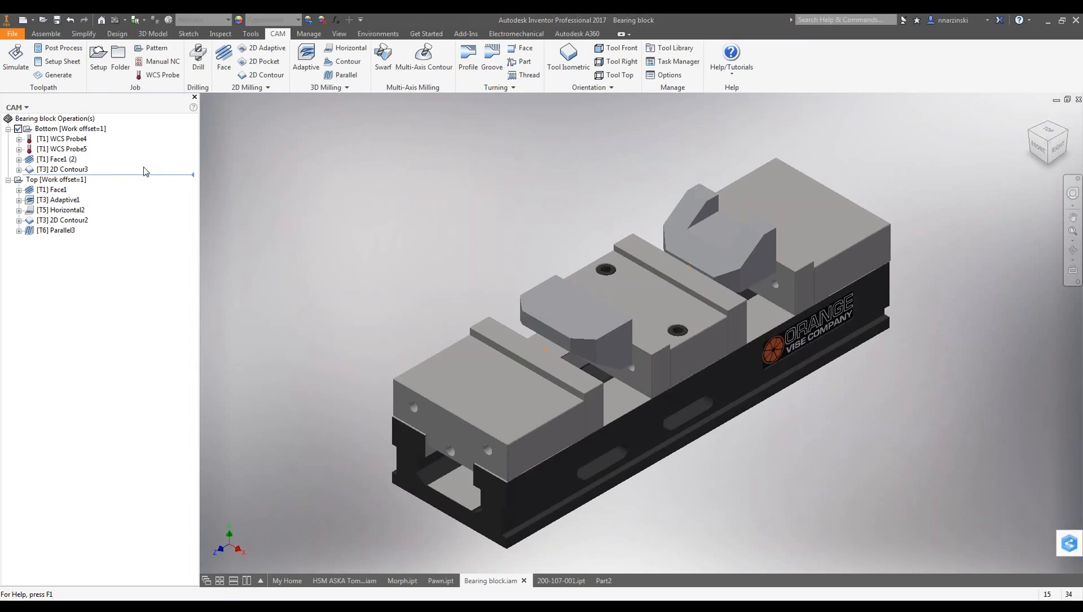
pyautogui.moveTo(146, 171); pyautogui.dragTo(309, 172)
# Start a new mill tool in the tool library and define its cutter as a tapered mill with a ball tip.
pyautogui.click(672, 50)
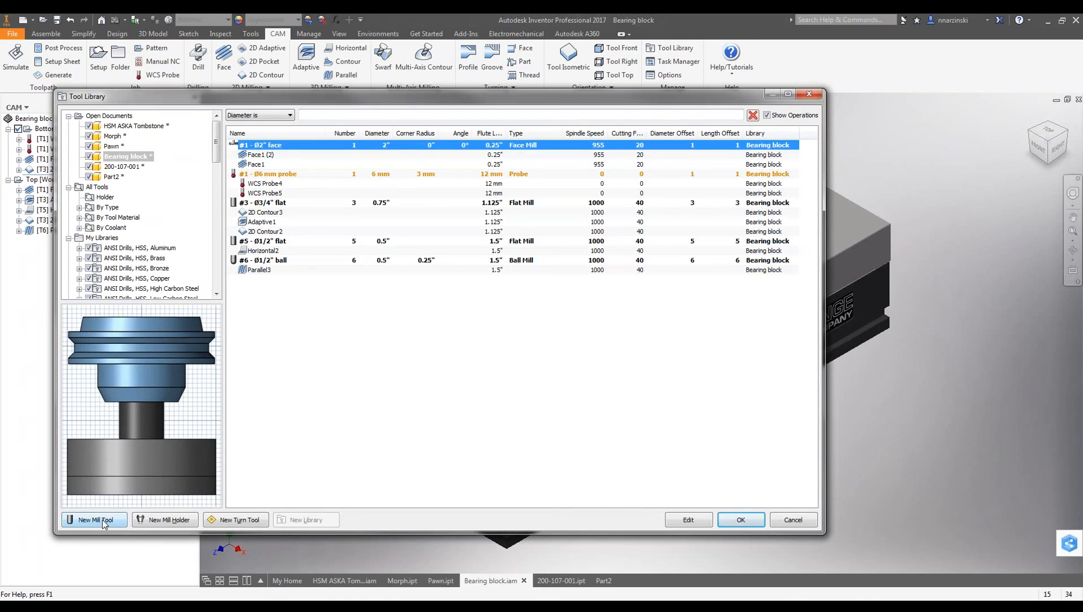
pyautogui.click(95, 521)
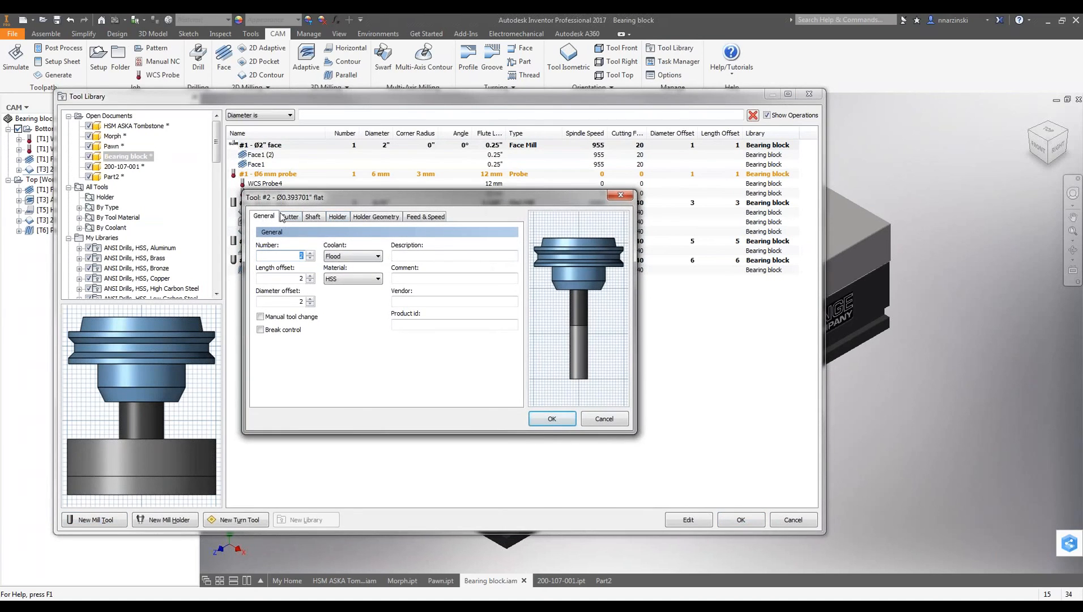
pyautogui.click(291, 218)
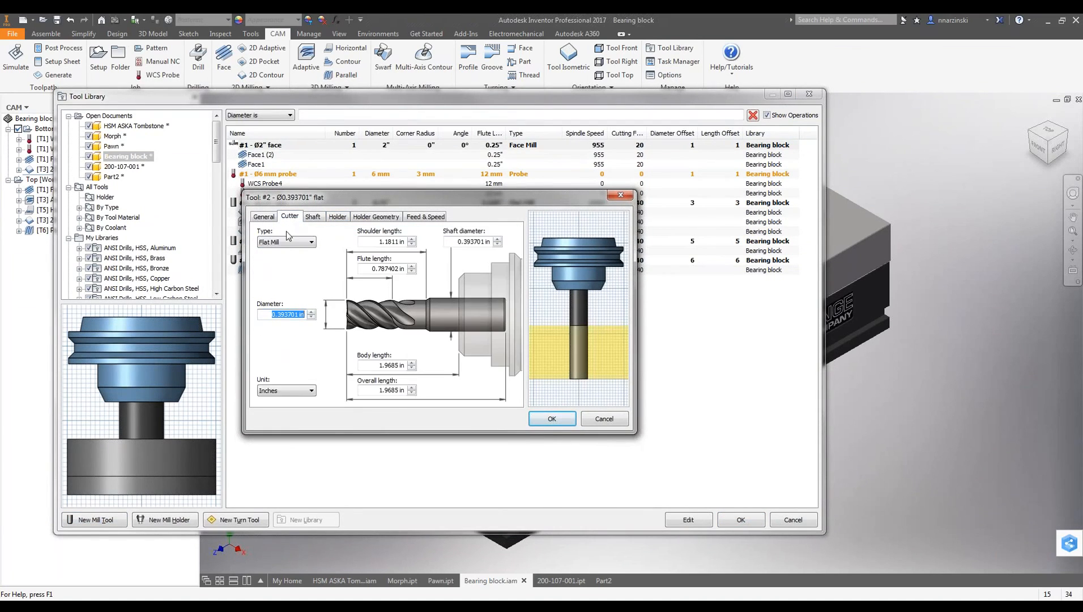
pyautogui.click(297, 243)
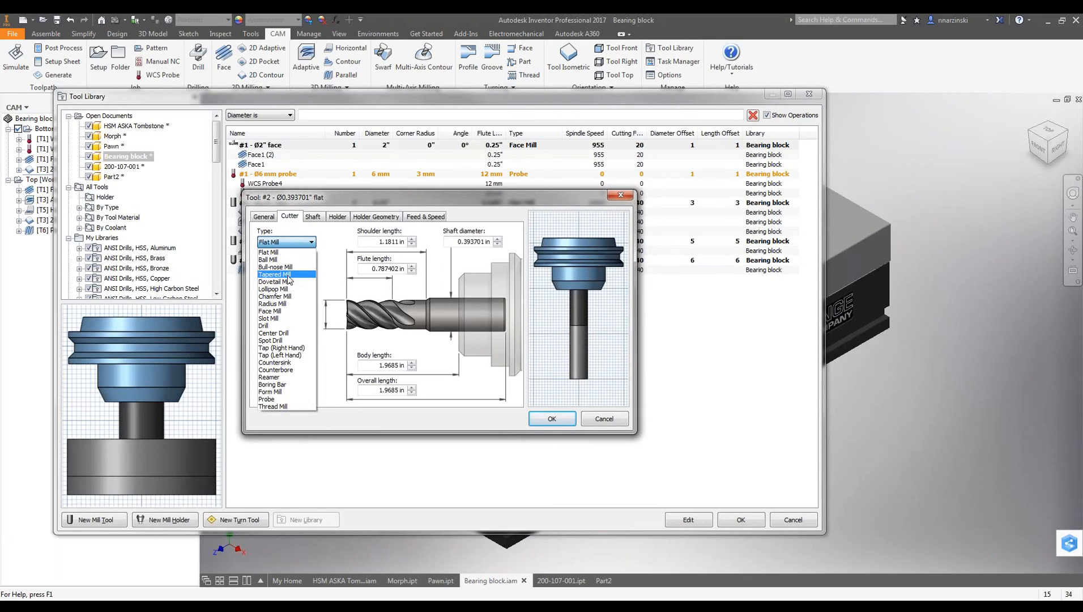
pyautogui.click(288, 276)
pyautogui.click(279, 259)
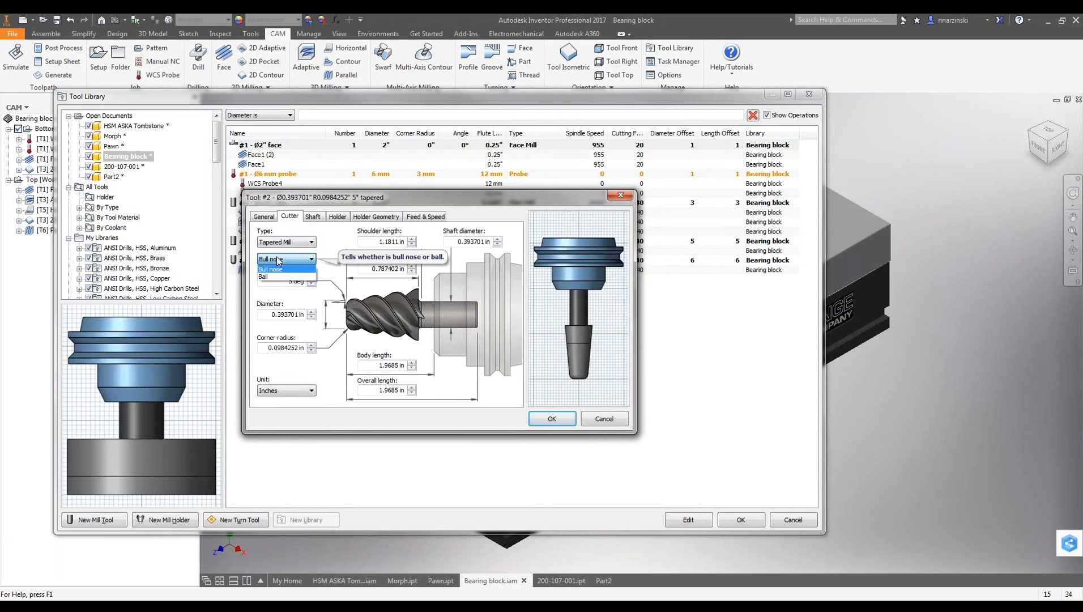
pyautogui.click(279, 277)
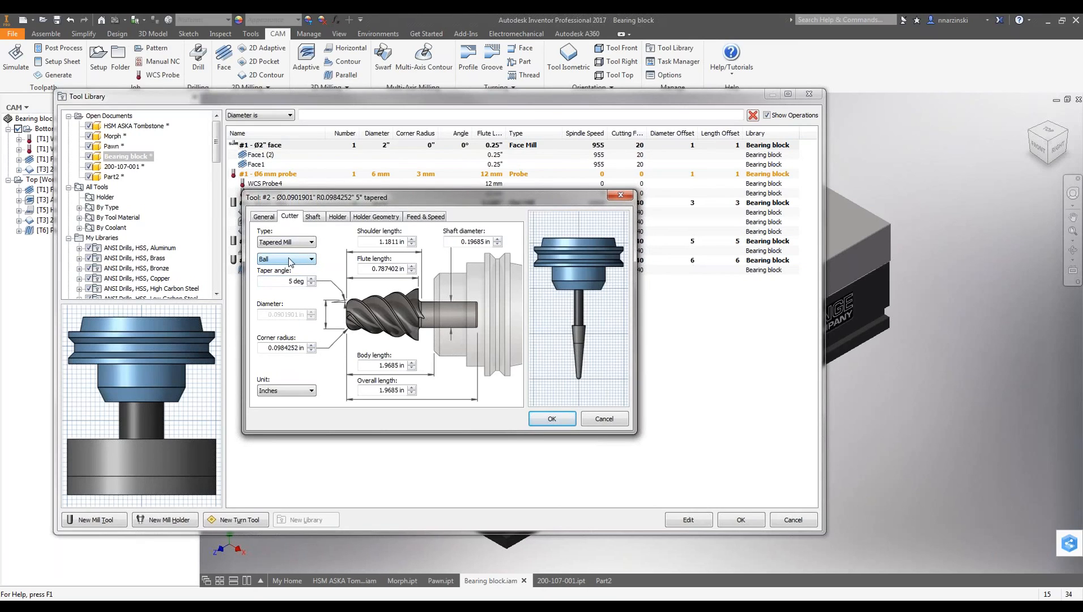
# Change the new tool's cutter type to Face Mill and set its taper angle to 46 degrees.
pyautogui.click(299, 244)
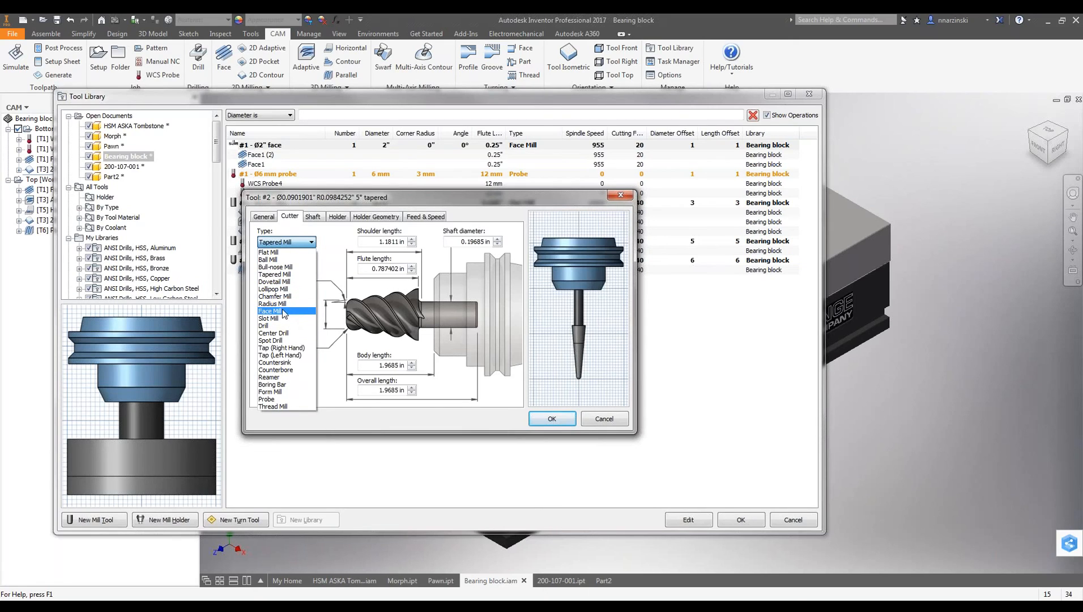
pyautogui.click(284, 311)
pyautogui.click(279, 279)
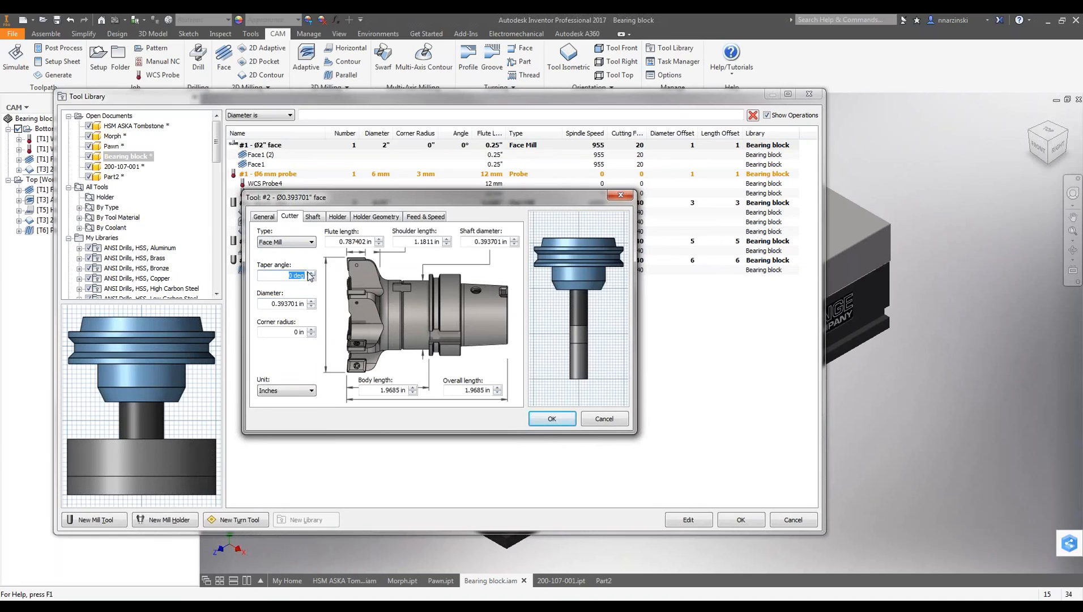
pyautogui.write('46')
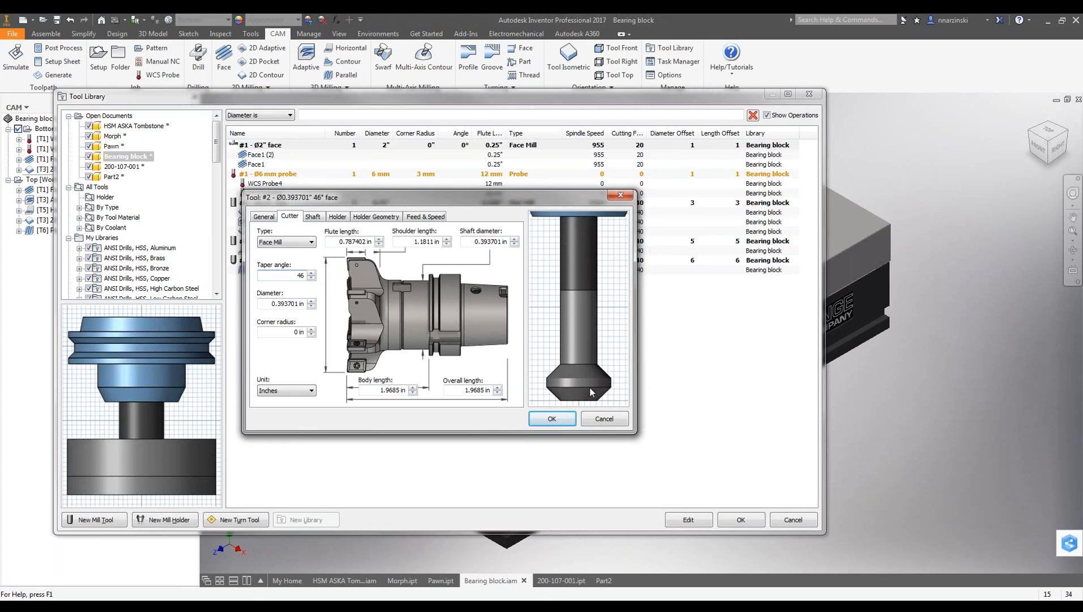
# Switch the new tool's cutter type to Thread Mill to view its parameters, and discard the tool and close the library without saving.
pyautogui.click(286, 242)
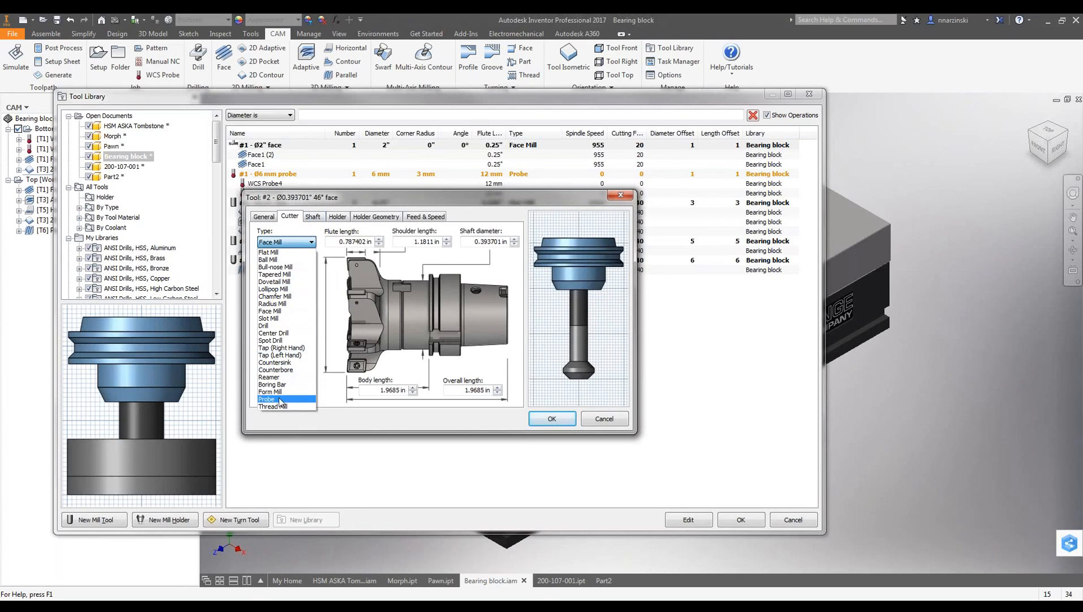
pyautogui.click(278, 407)
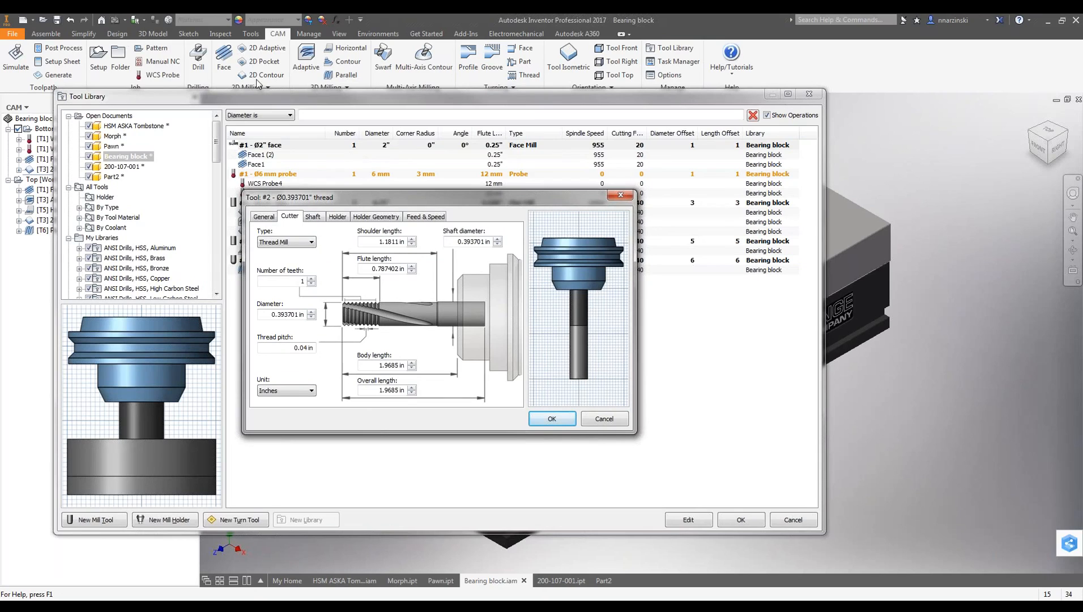
pyautogui.scroll(4, 623, 379)
pyautogui.click(603, 419)
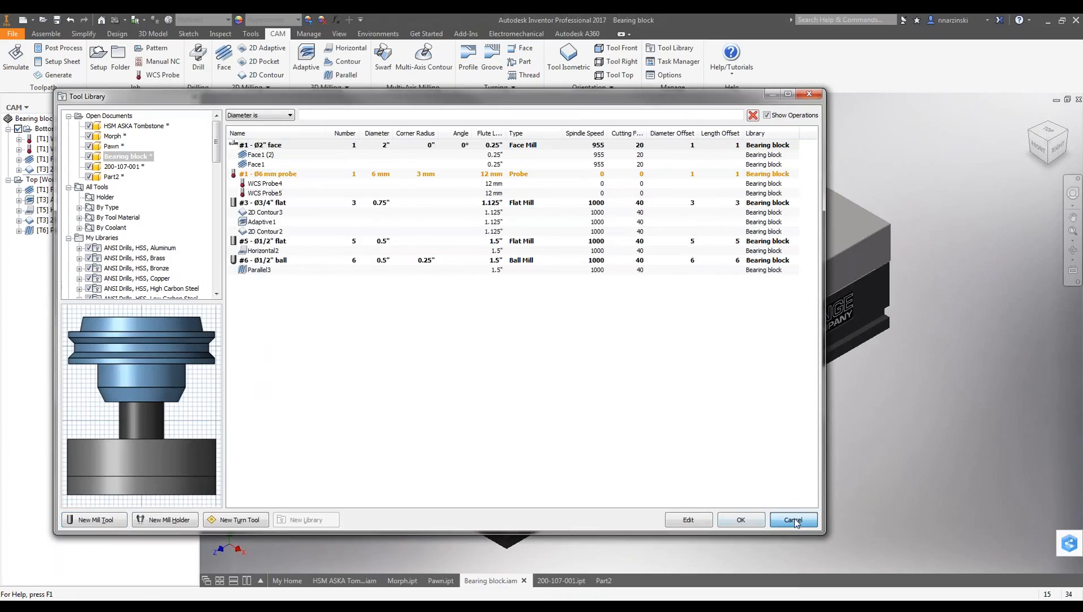
pyautogui.click(793, 520)
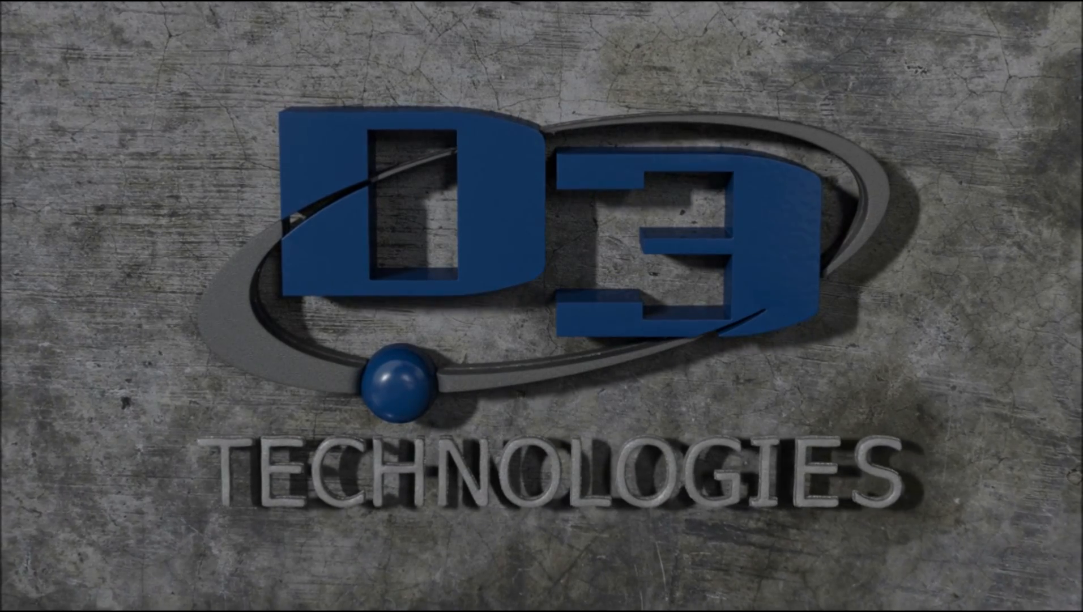